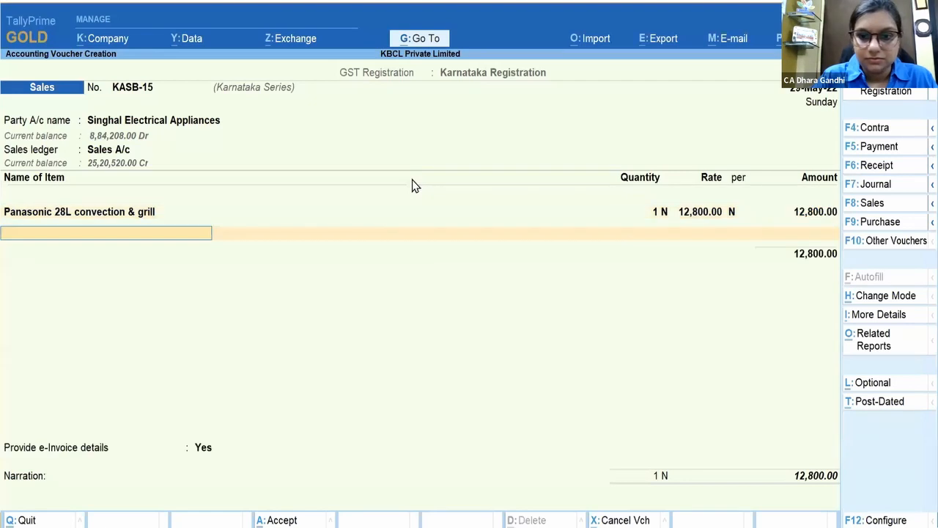
pyautogui.press('Return')
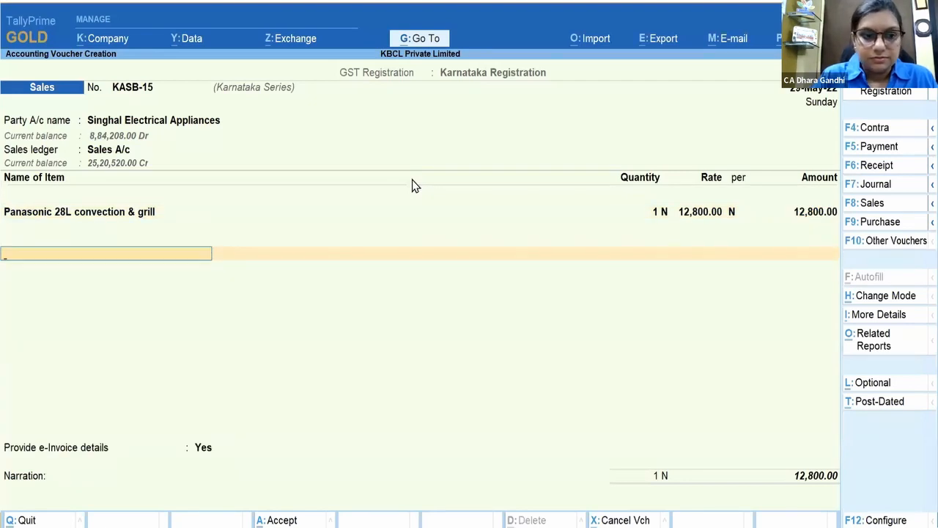
# Step: Confirm the Panasonic item line and add Output IGST (REG) with 3,584.00 tax
pyautogui.write('Igs')
pyautogui.press('Down')
pyautogui.press('Down')
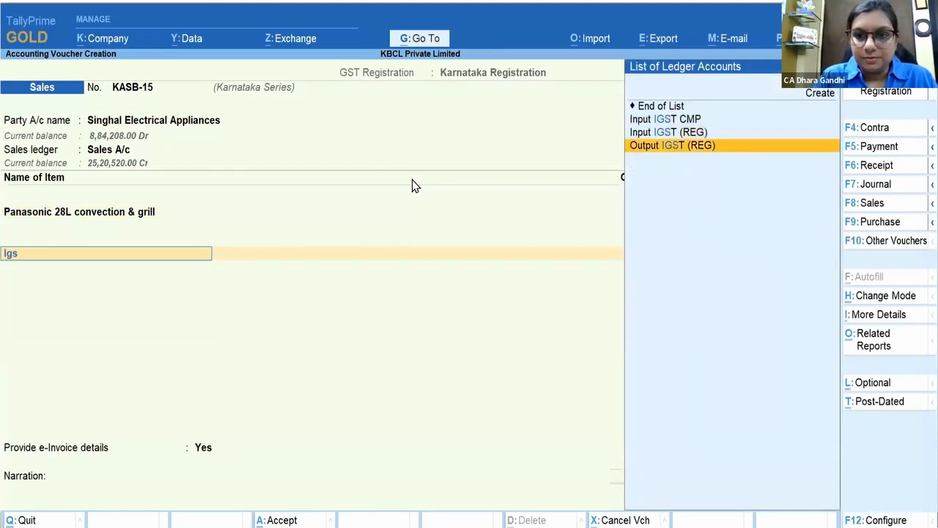
pyautogui.press('Return')
pyautogui.press('Return')
# Step: Set e-Invoice details to No, accept the new bill reference, and save the 16,384.00 sale
pyautogui.press('Return')
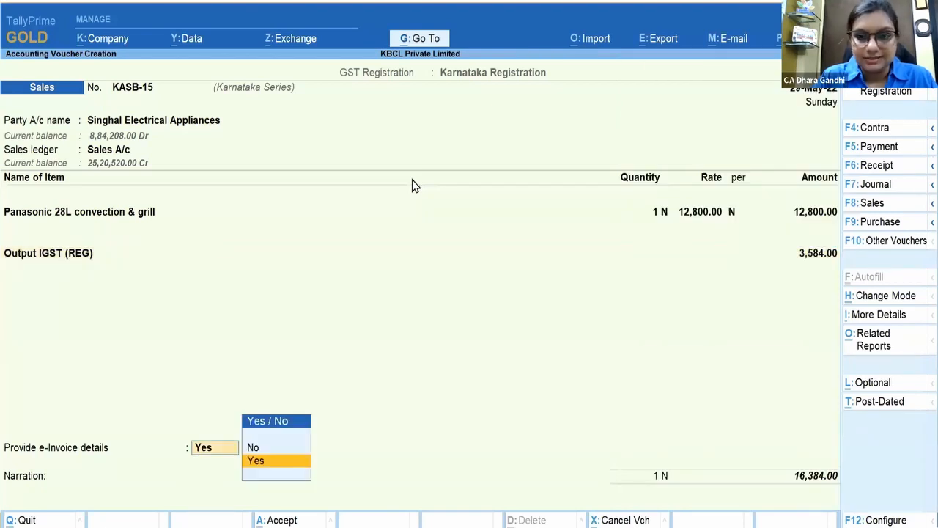
pyautogui.press('n')
pyautogui.press('Return')
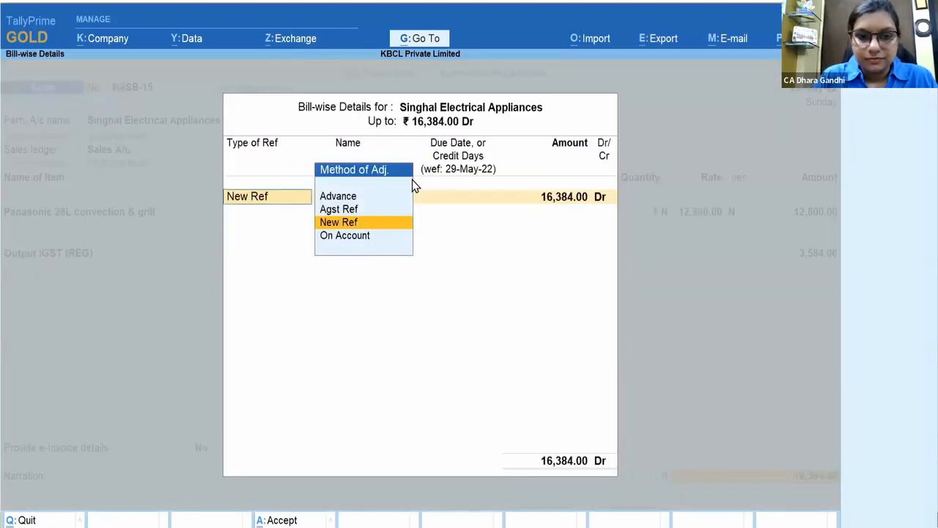
pyautogui.press('Return')
pyautogui.press('Return')
pyautogui.press('Return')
pyautogui.press('Return')
pyautogui.press('Return')
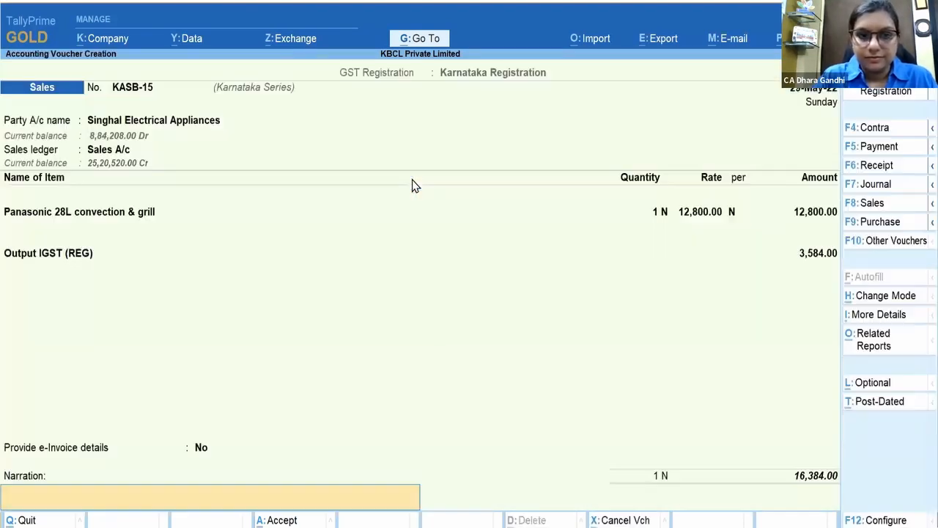
pyautogui.press('Return')
pyautogui.press('Return')
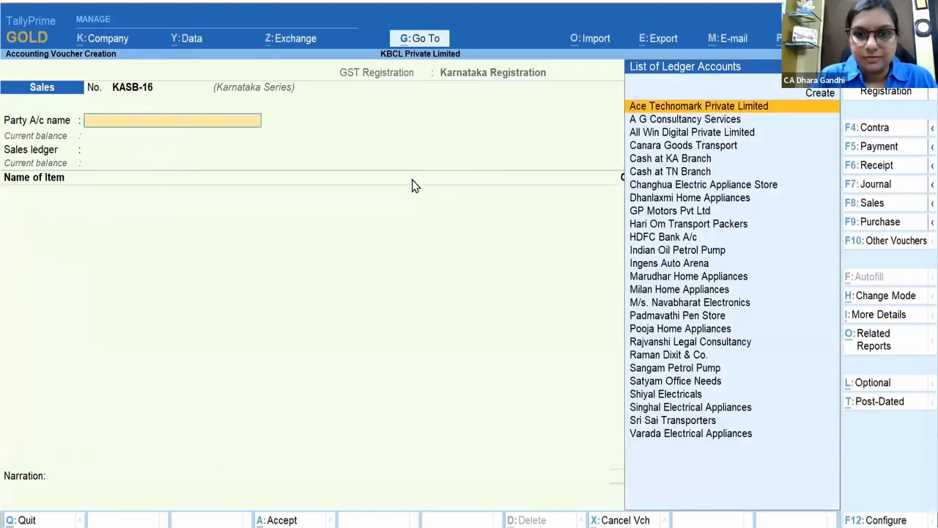
# Step: Change the tax registration to Telangana Registration so the next voucher becomes TNSB-16
pyautogui.click(915, 92)
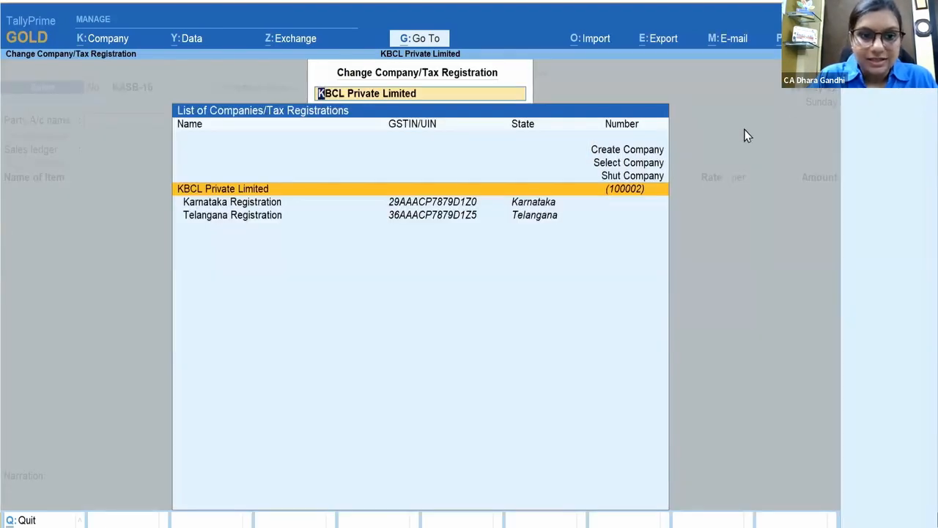
pyautogui.click(260, 219)
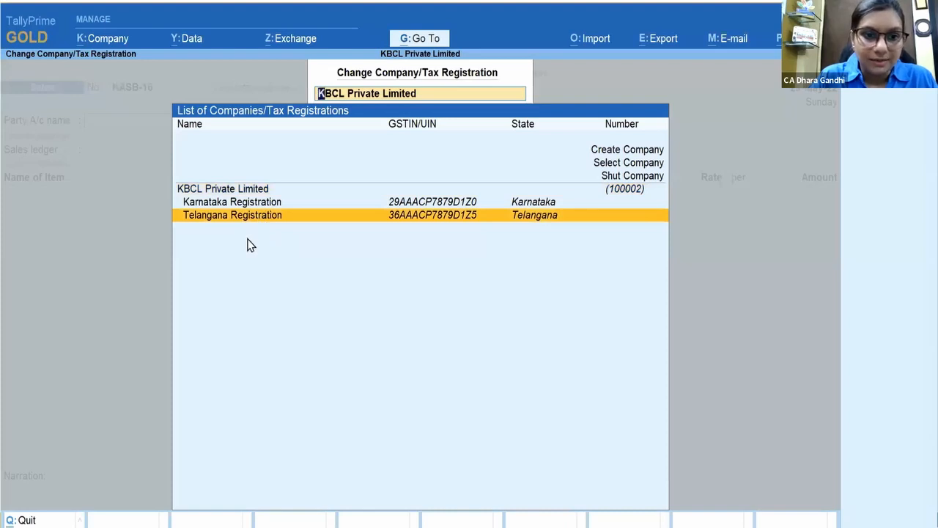
pyautogui.press('Return')
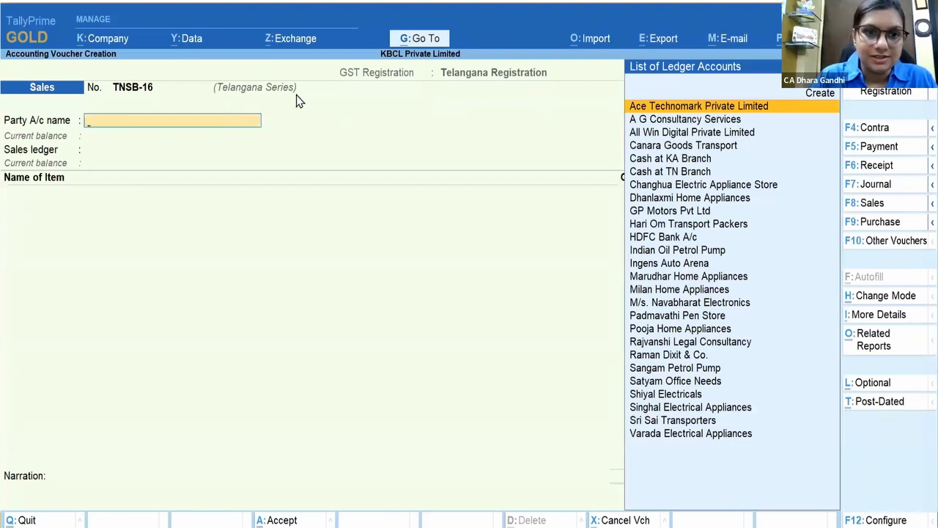
# Step: Bill Dhanlaxmi Home Appliances via Sales A/c for one Samsung 28L solo at 21,300.00
pyautogui.write('Dh')
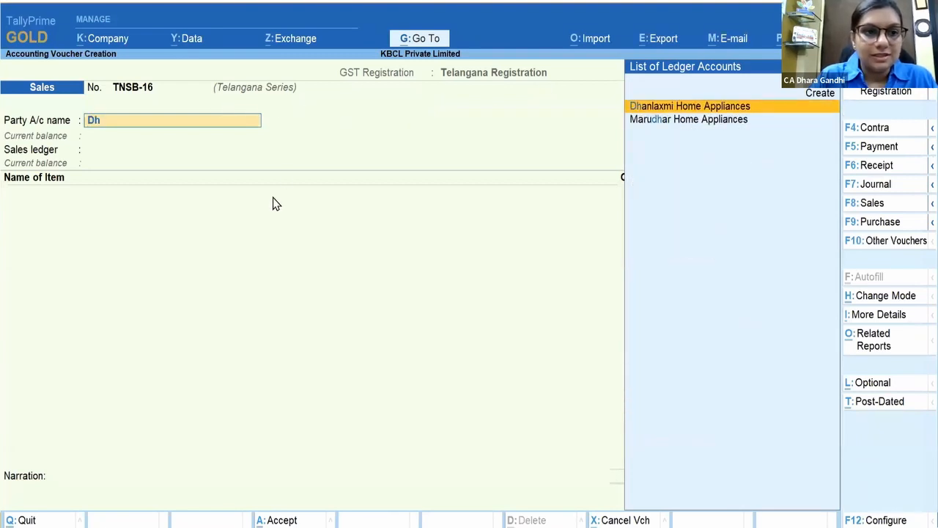
pyautogui.write('anl')
pyautogui.press('Return')
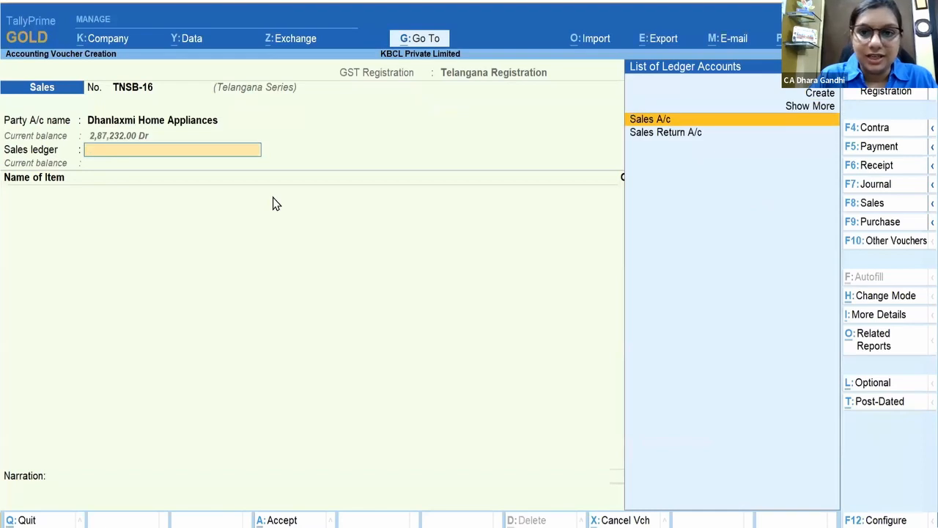
pyautogui.press('Return')
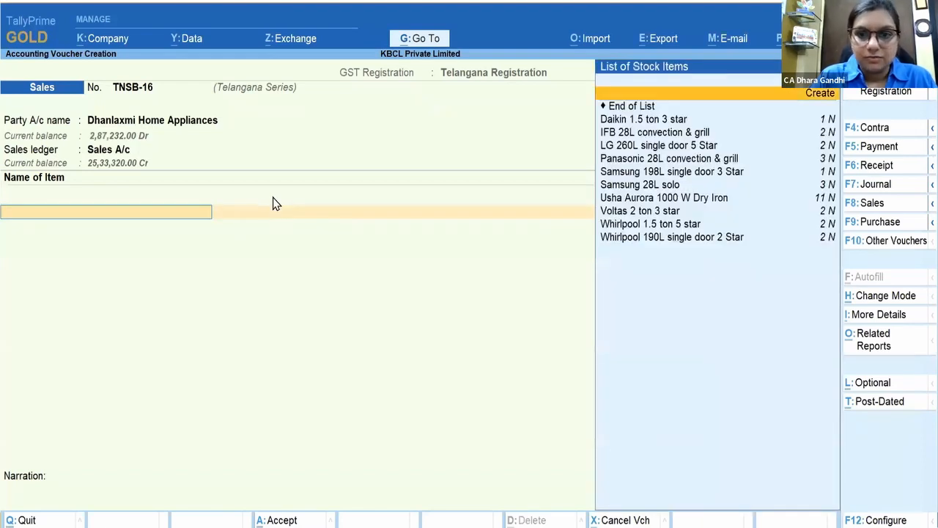
pyautogui.press('Down')
pyautogui.press('Down')
pyautogui.press('Down')
pyautogui.press('Down')
pyautogui.press('Down')
pyautogui.press('Down')
pyautogui.press('Down')
pyautogui.press('Return')
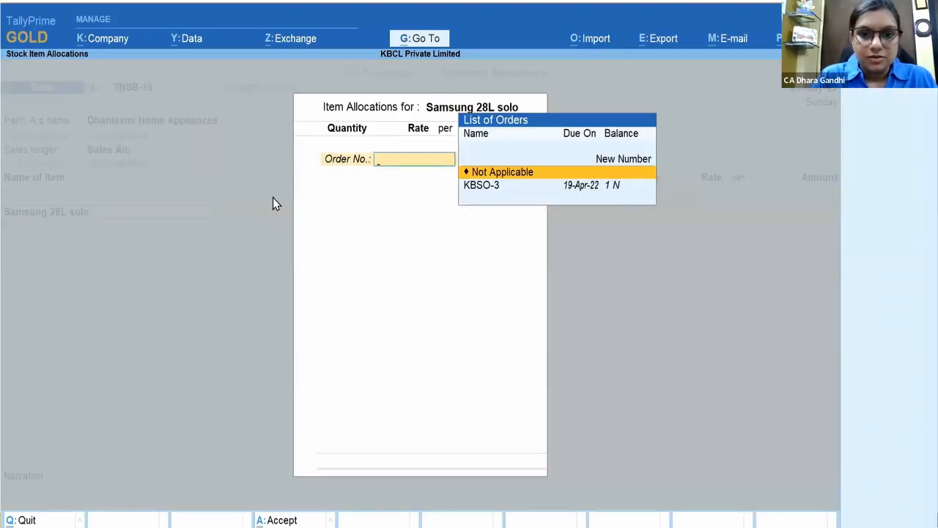
pyautogui.press('Return')
pyautogui.write('1')
pyautogui.press('Return')
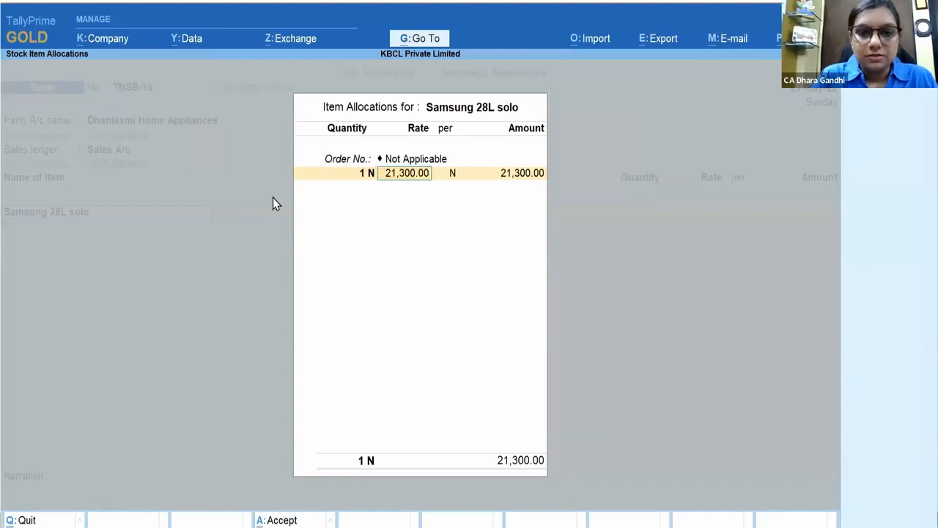
pyautogui.press('Return')
pyautogui.press('Return')
pyautogui.press('Return')
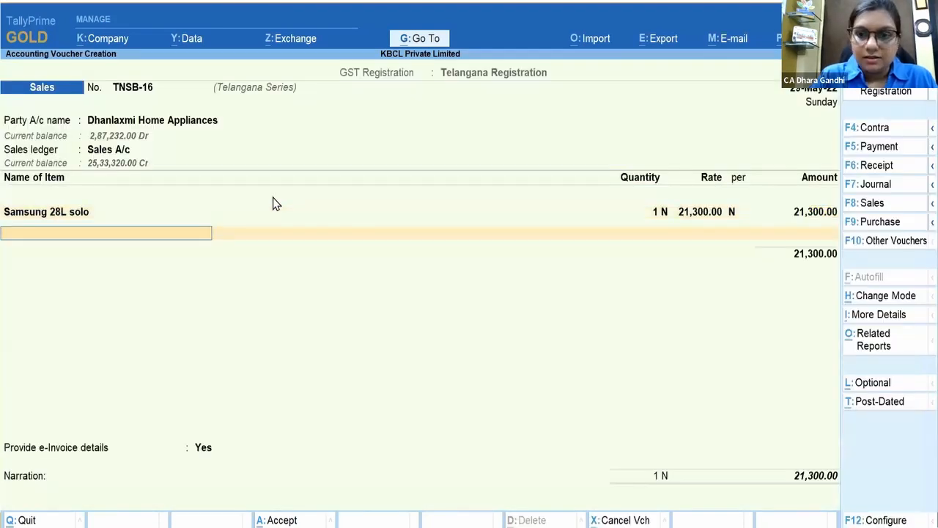
pyautogui.press('Return')
# Step: Add Output CGST (REG) and Output SGST (REG) of 1,278.00 each, set e-Invoice No, and save
pyautogui.write('Cgs')
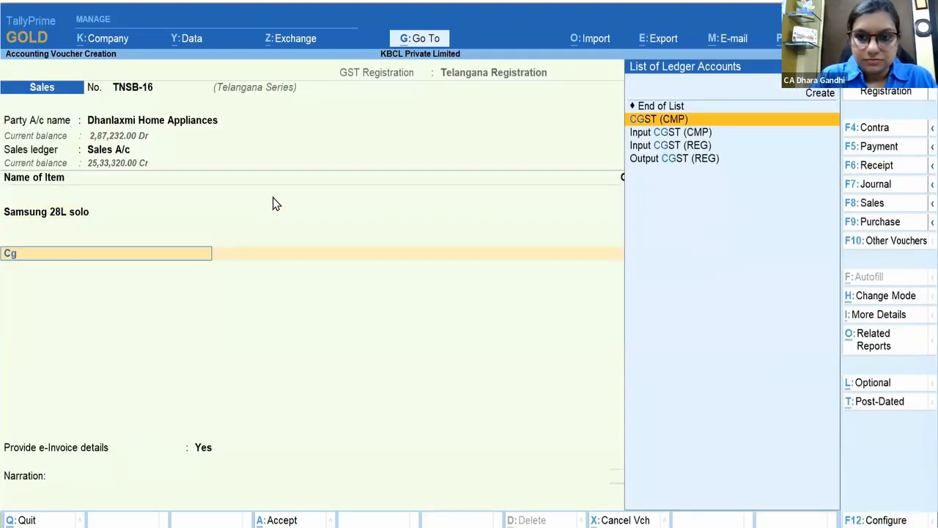
pyautogui.press('Down')
pyautogui.press('Down')
pyautogui.press('Down')
pyautogui.press('Return')
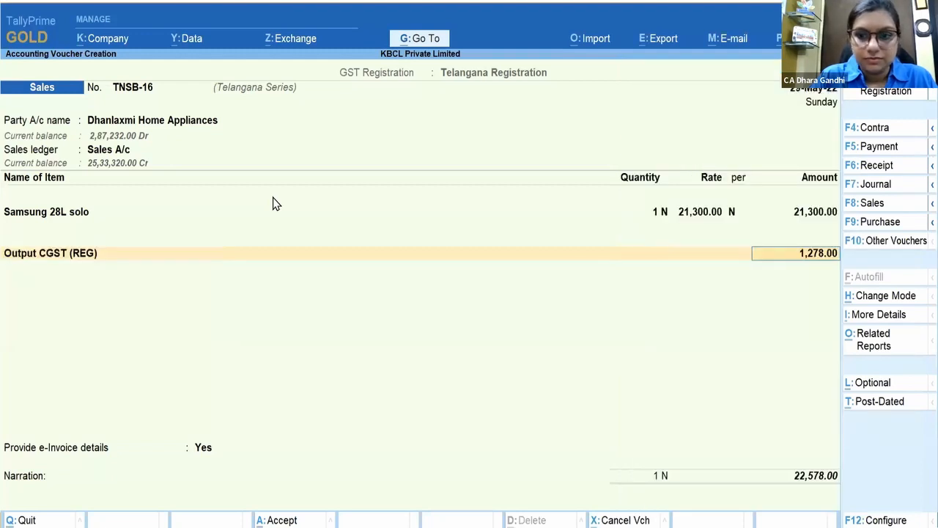
pyautogui.press('Return')
pyautogui.write('Sgs')
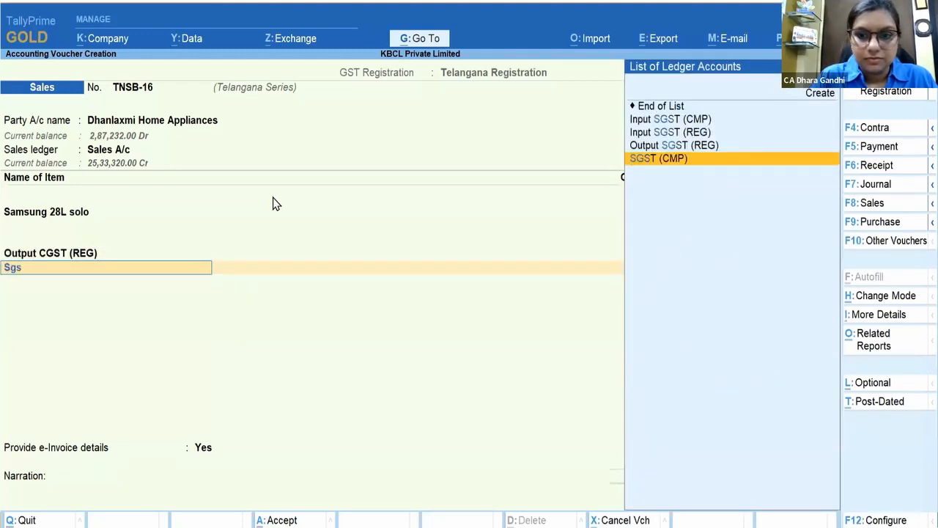
pyautogui.press('Up')
pyautogui.press('Return')
pyautogui.press('Return')
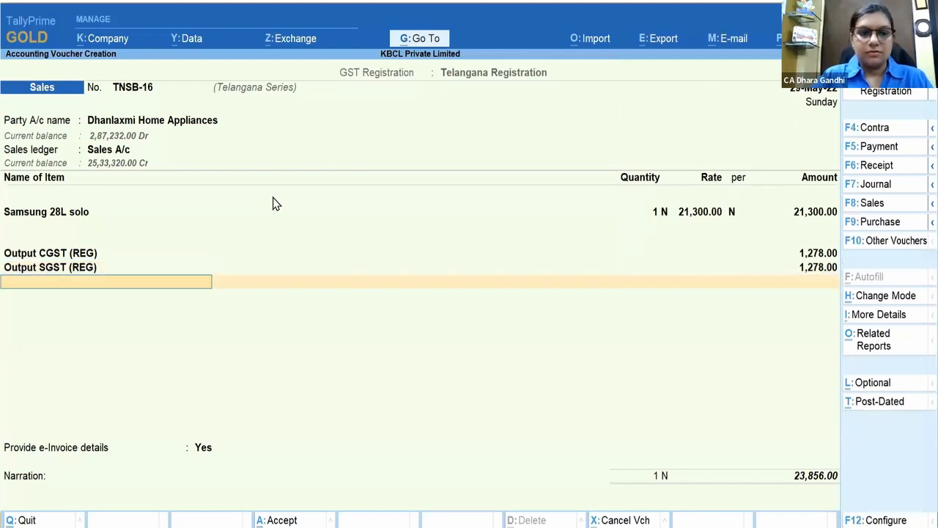
pyautogui.press('Return')
pyautogui.press('Return')
pyautogui.press('Return')
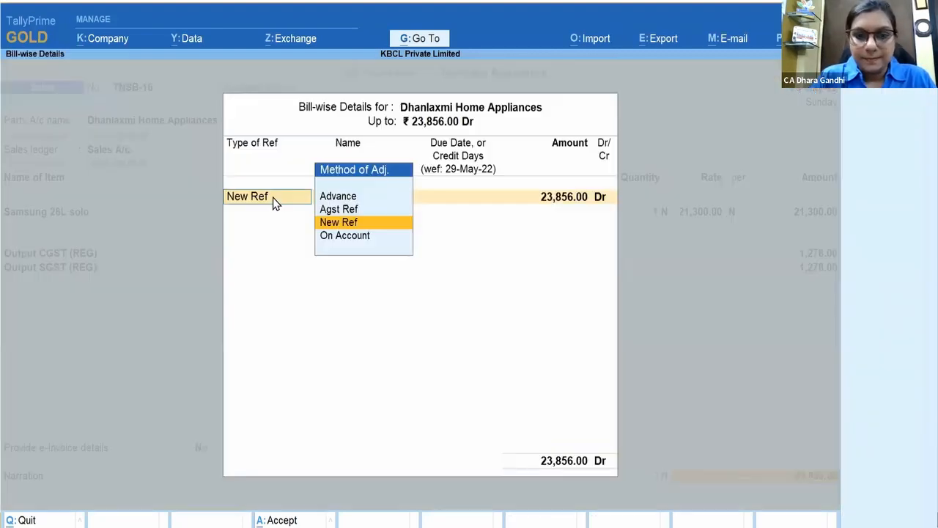
pyautogui.press('Return')
pyautogui.press('Return')
pyautogui.press('Return')
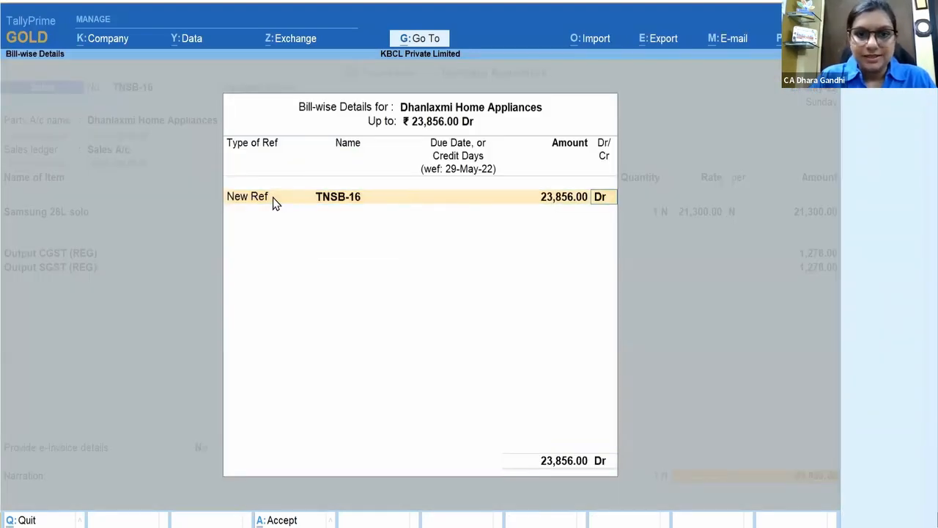
pyautogui.press('Return')
pyautogui.press('Return')
pyautogui.press('Return')
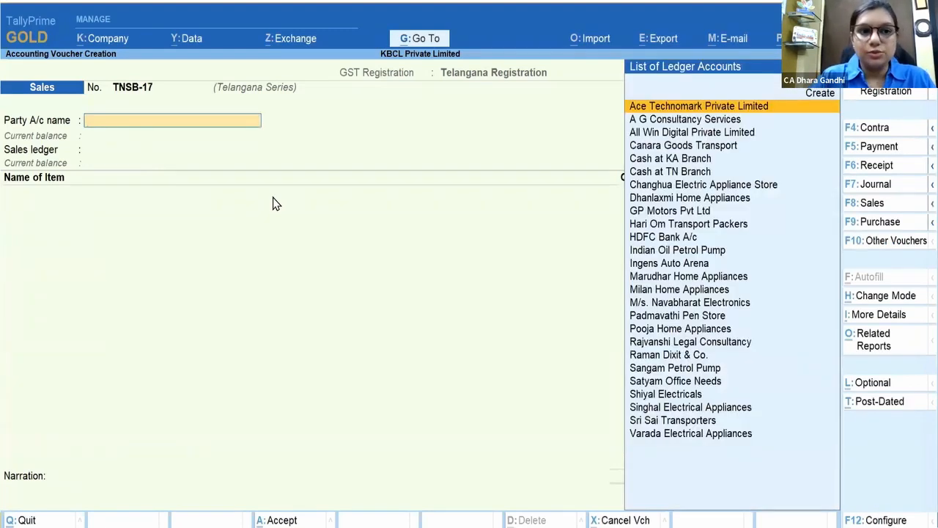
# Step: Quit the blank sales voucher to the Gateway of Tally, then switch from the slides back to TallyPrime
pyautogui.press('Escape')
pyautogui.press('Return')
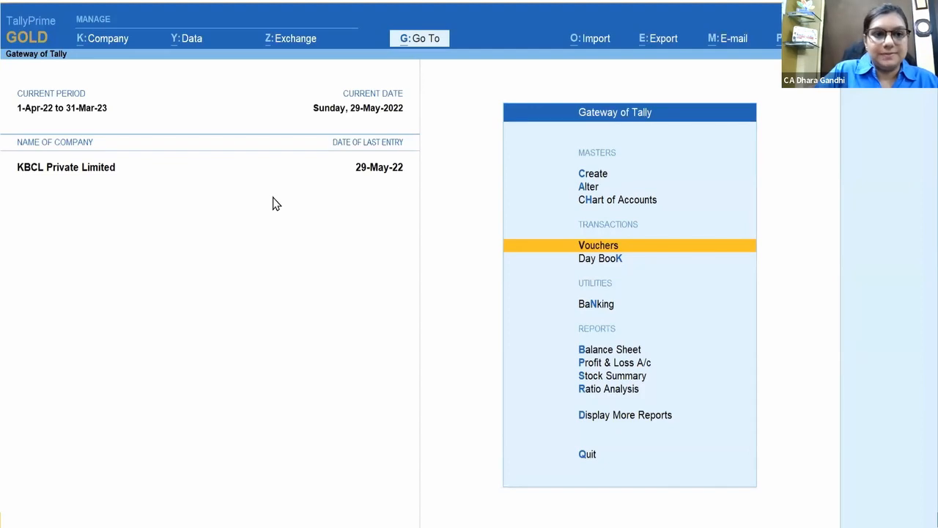
pyautogui.hotkey('alt', 'Tab')
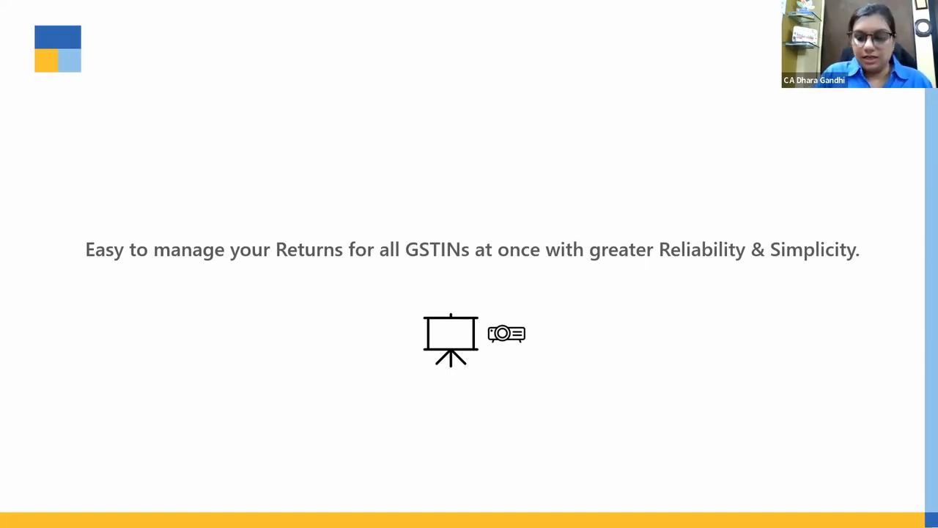
pyautogui.hotkey('alt', 'Tab')
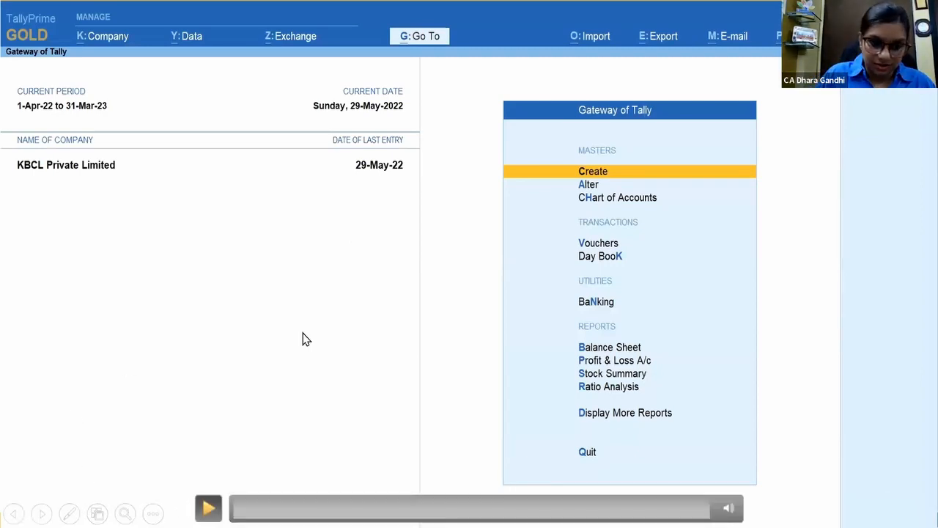
# Step: Start the TallyPrime walkthrough at KBCL Private Limited's Gateway of Tally
pyautogui.click(209, 507)
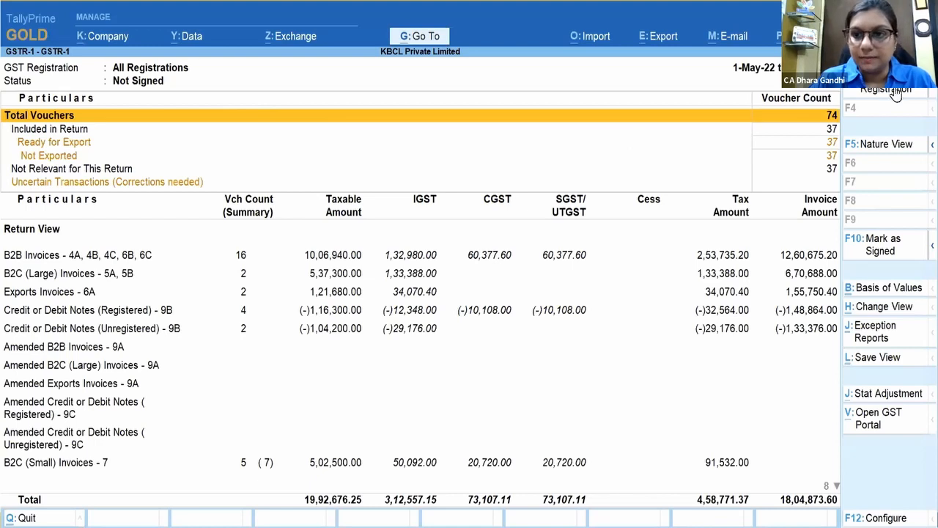
# Step: Show GSTR-1 for the Karnataka Registration and drill B2B Invoices down to voucher KASB-12
pyautogui.click(921, 98)
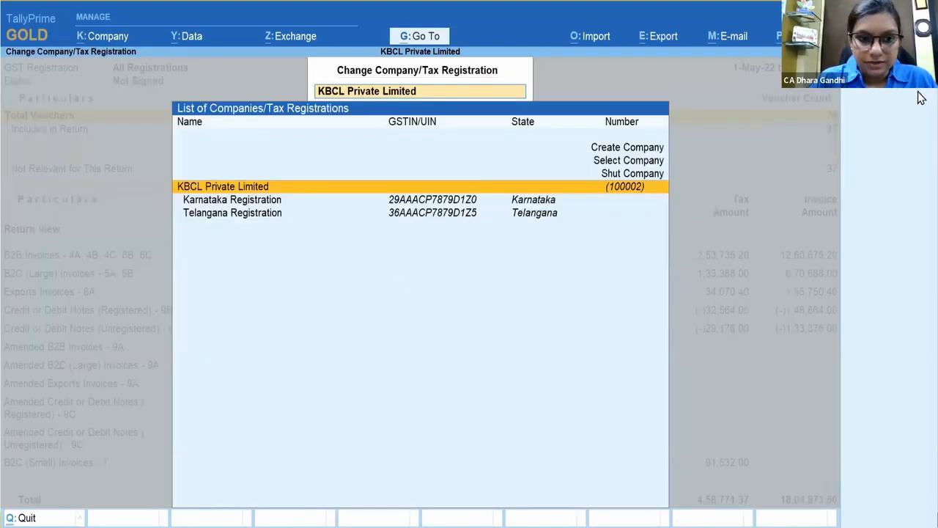
pyautogui.click(269, 205)
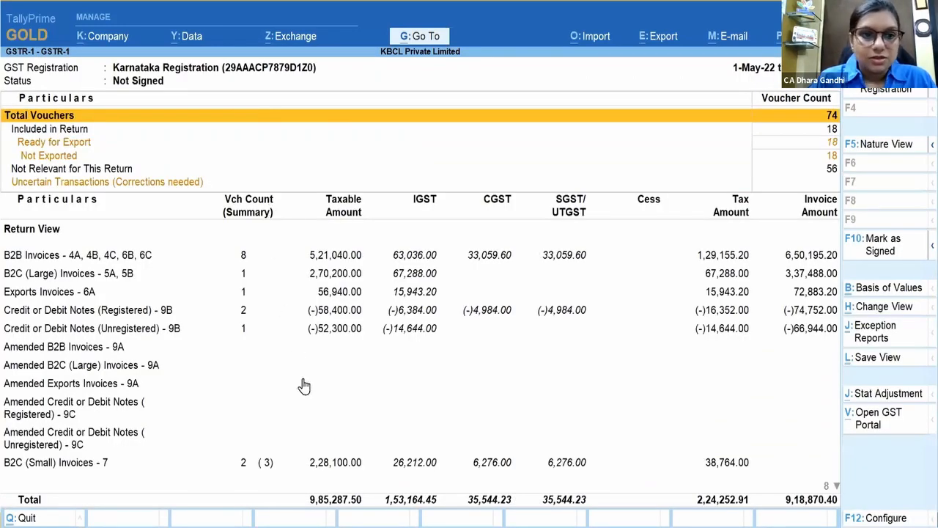
pyautogui.click(250, 256)
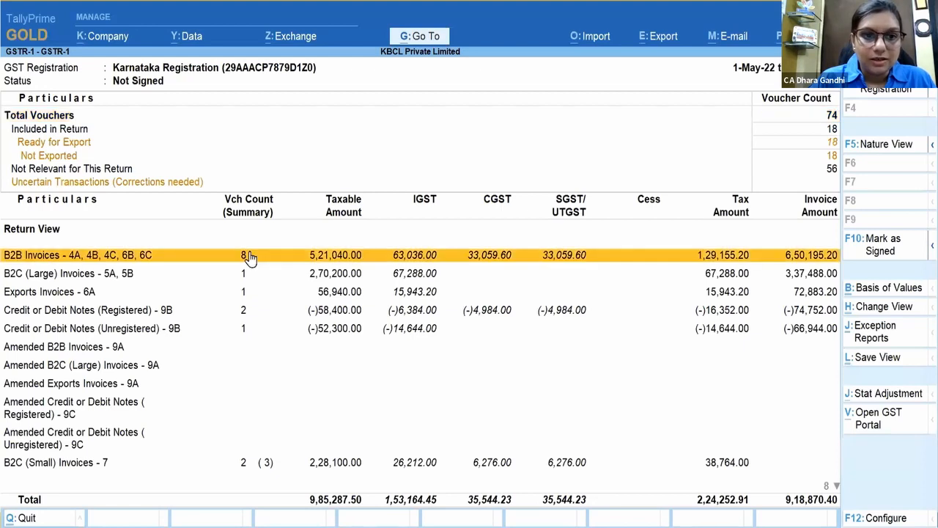
pyautogui.click(250, 257)
pyautogui.press('Return')
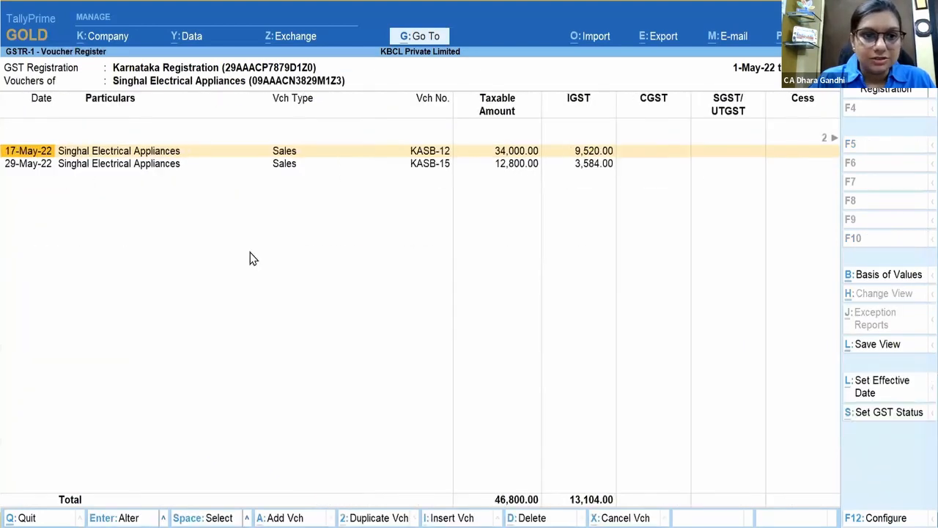
pyautogui.press('Return')
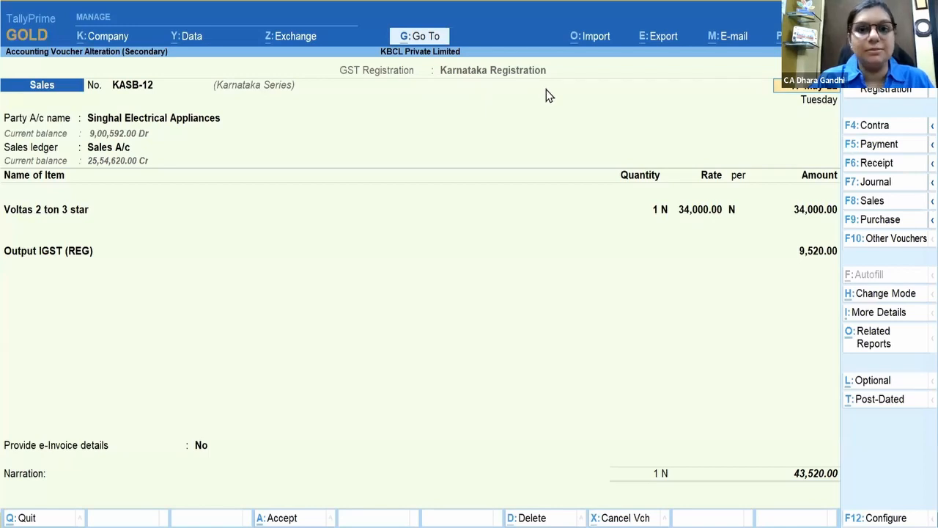
pyautogui.press('Escape')
pyautogui.press('y')
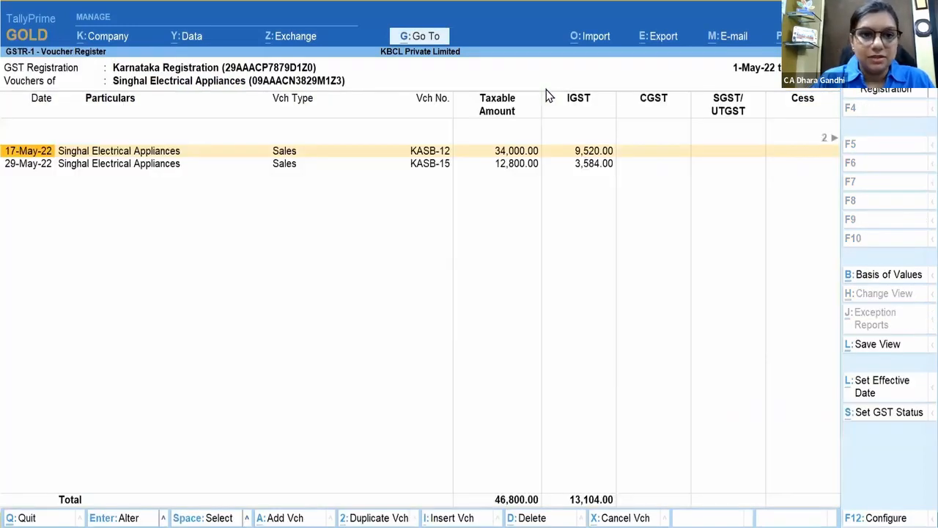
pyautogui.press('Escape')
pyautogui.press('Escape')
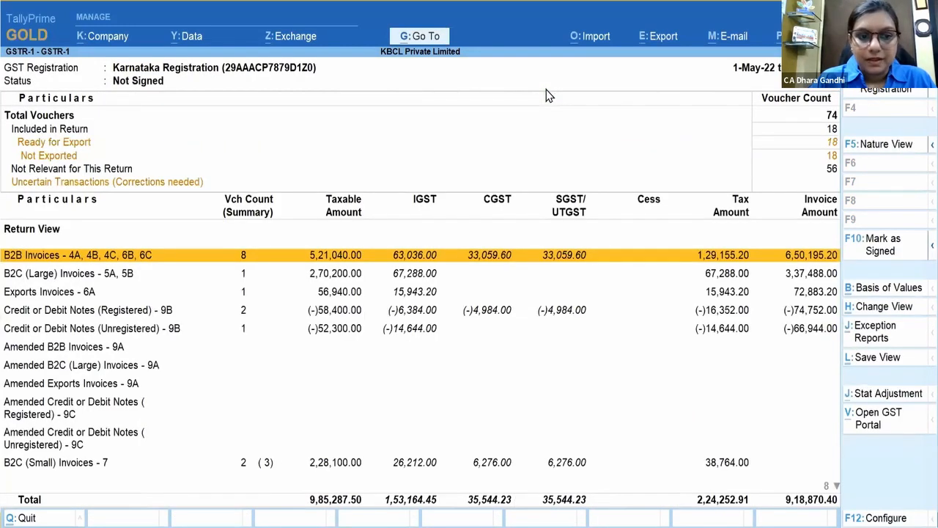
# Step: Show GSTR-1 for the Telangana Registration, drill to Singhal's voucher TNSB-12, then back out
pyautogui.click(921, 93)
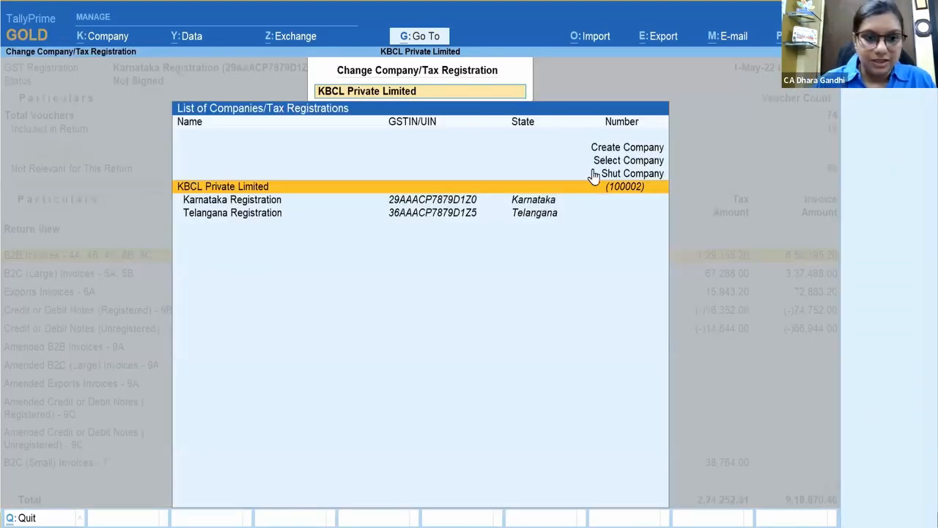
pyautogui.click(290, 215)
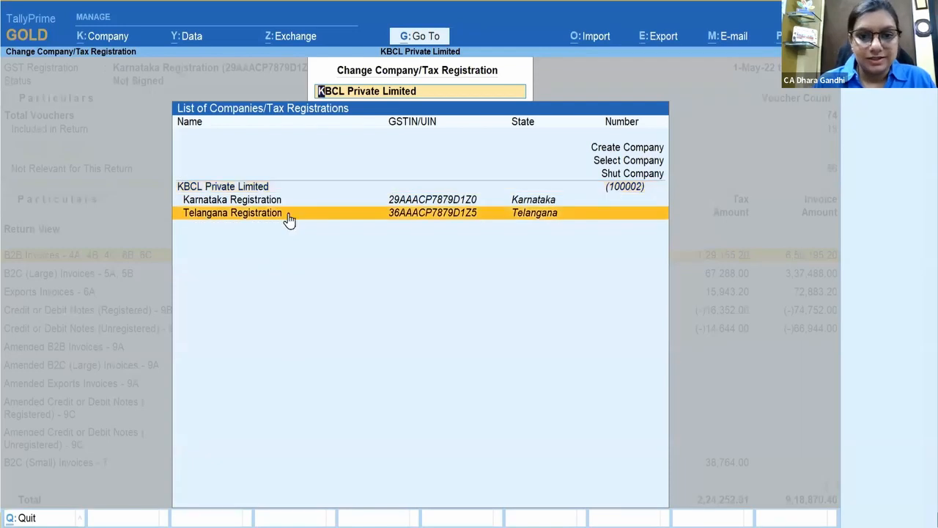
pyautogui.click(291, 215)
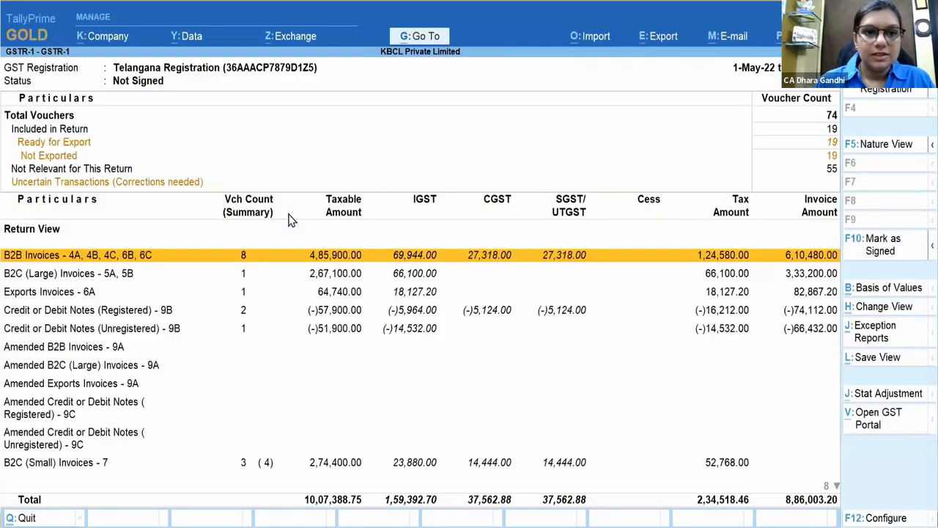
pyautogui.press('Return')
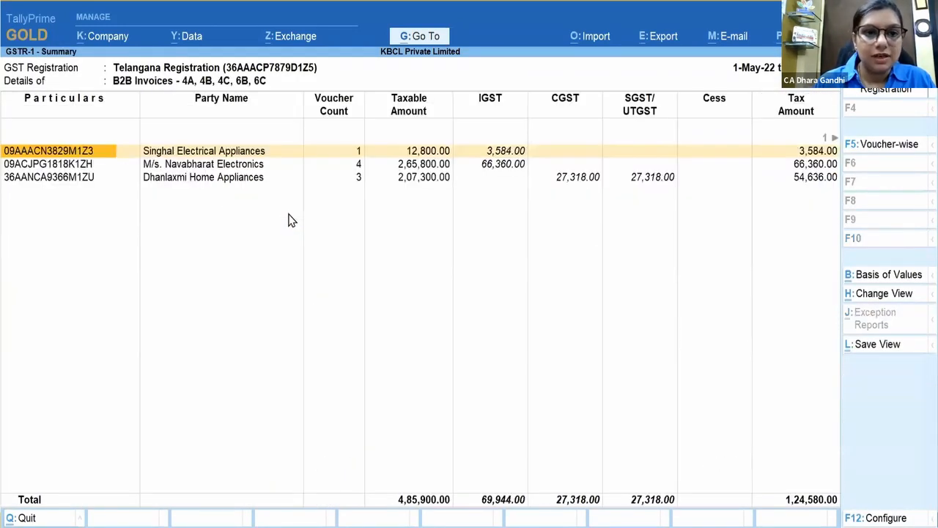
pyautogui.press('Return')
pyautogui.press('Return')
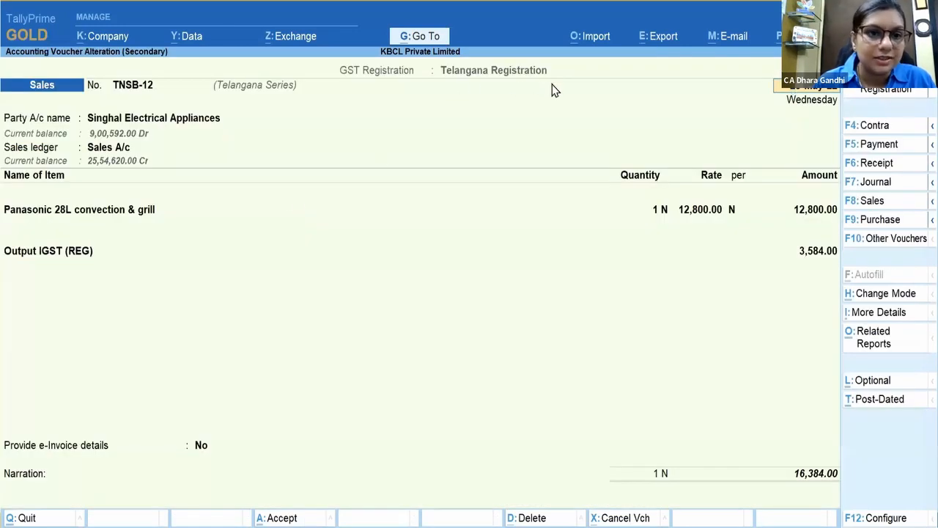
pyautogui.press('Escape')
pyautogui.press('Escape')
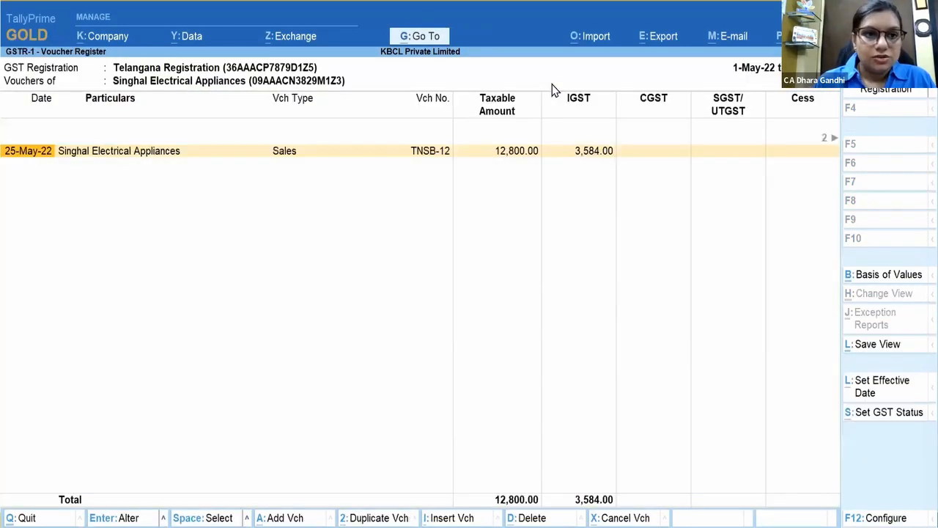
pyautogui.press('Escape')
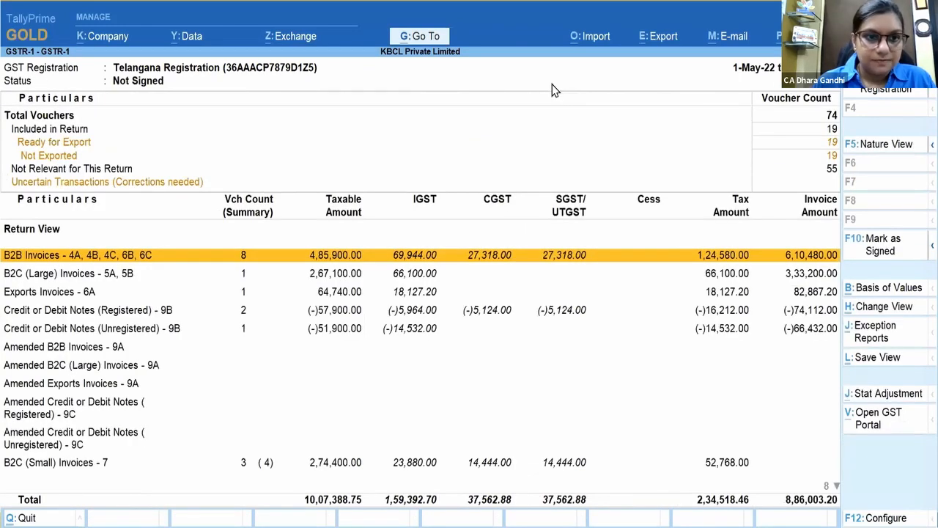
pyautogui.press('Escape')
pyautogui.press('Down')
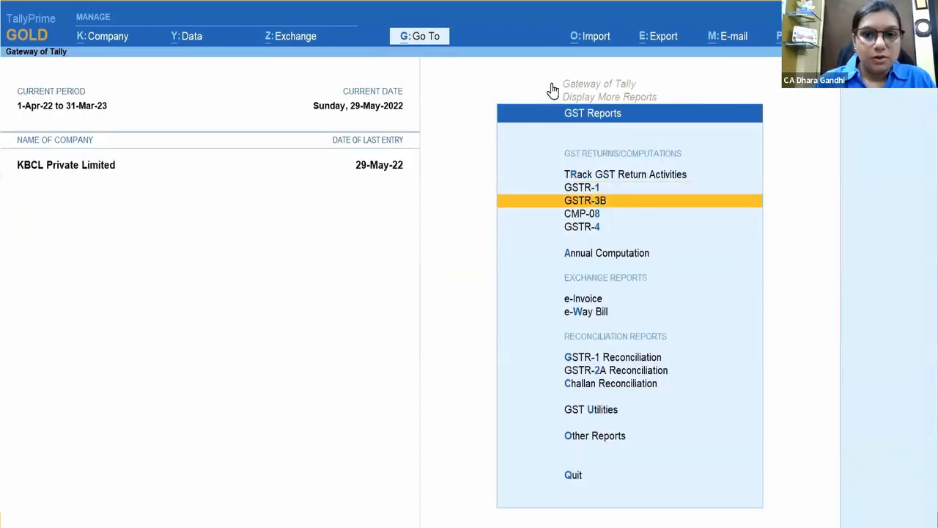
# Step: View GSTR-3B for the Karnataka Registration, showing 2,27,654.91 outward tax, then close it
pyautogui.press('Return')
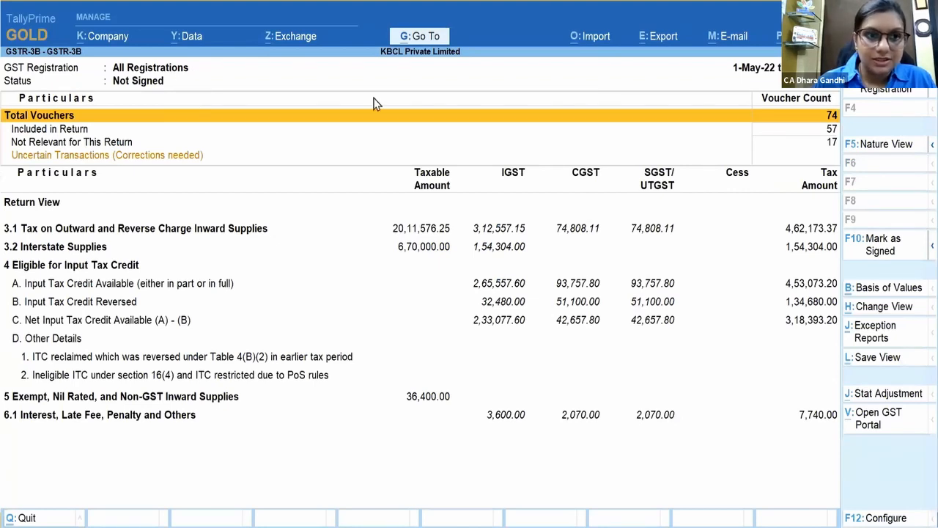
pyautogui.click(904, 90)
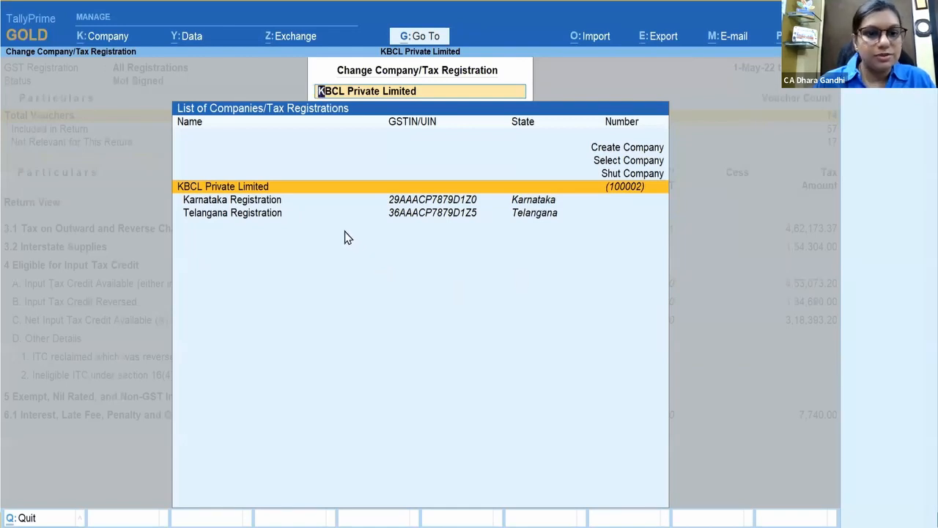
pyautogui.click(318, 204)
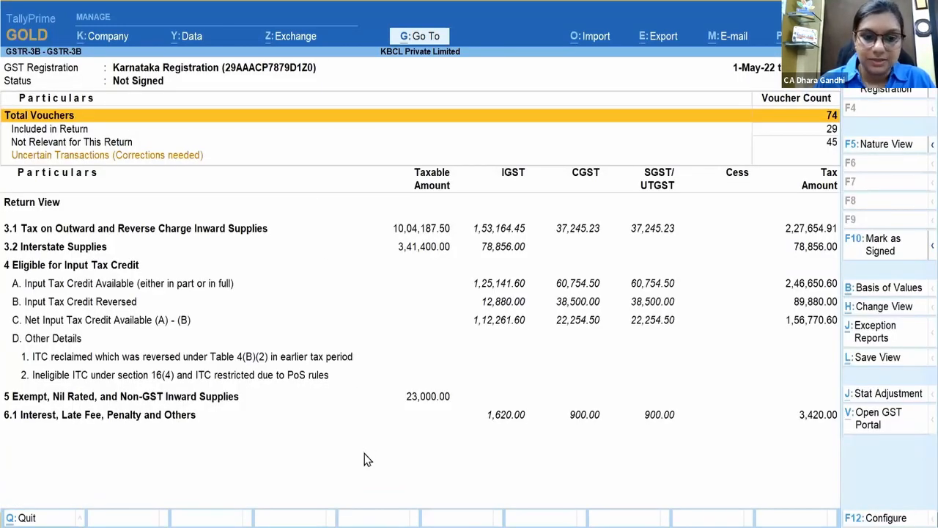
pyautogui.press('Escape')
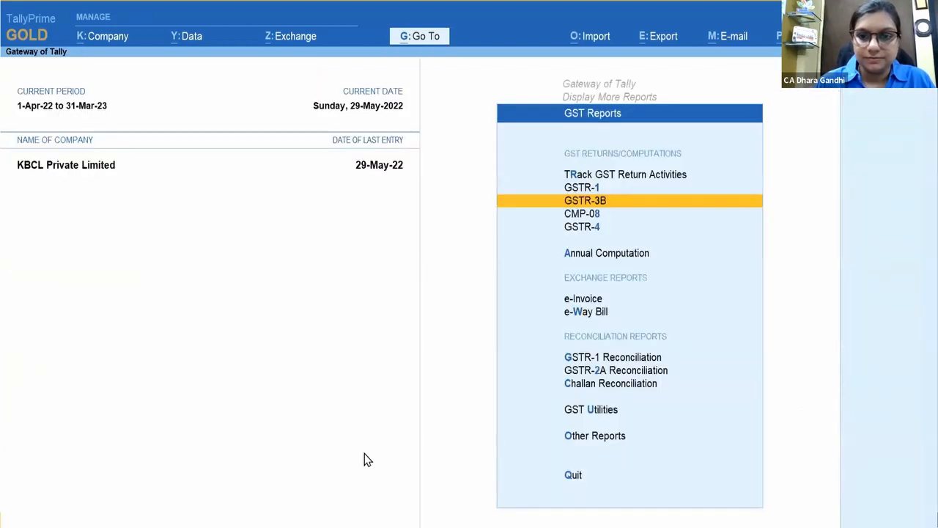
# Step: Leave the GST Reports menu and return to KBCL Private Limited's Gateway of Tally
pyautogui.press('Escape')
pyautogui.press('Escape')
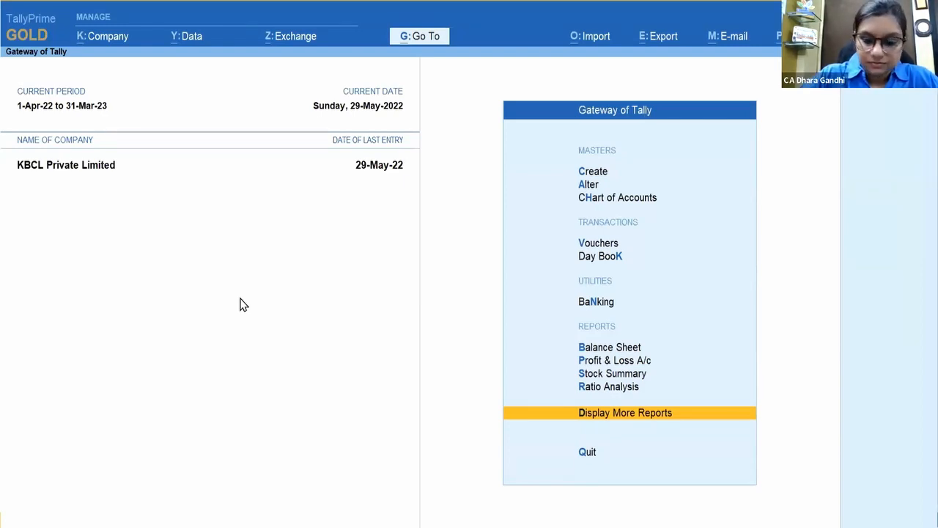
pyautogui.press('Home')
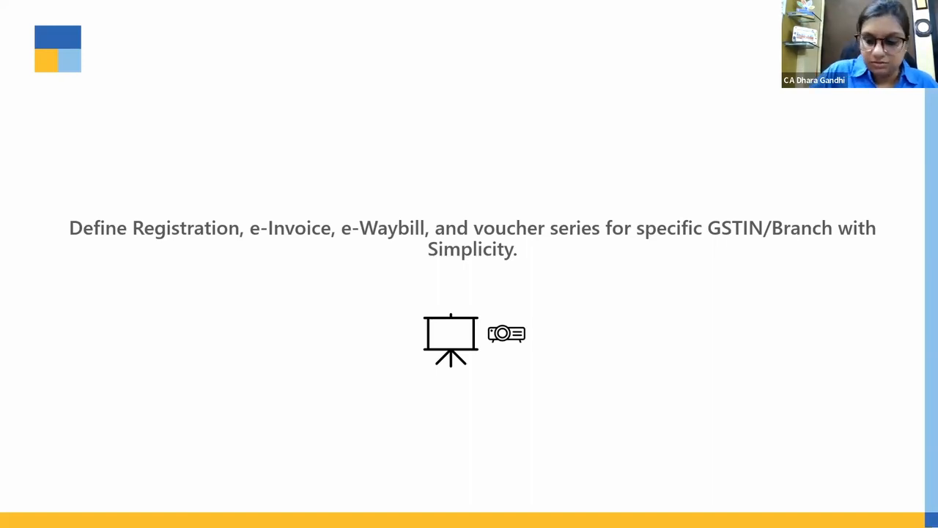
# Step: Switch from the slide and play the embedded TallyPrime demo video
pyautogui.hotkey('alt', 'Tab')
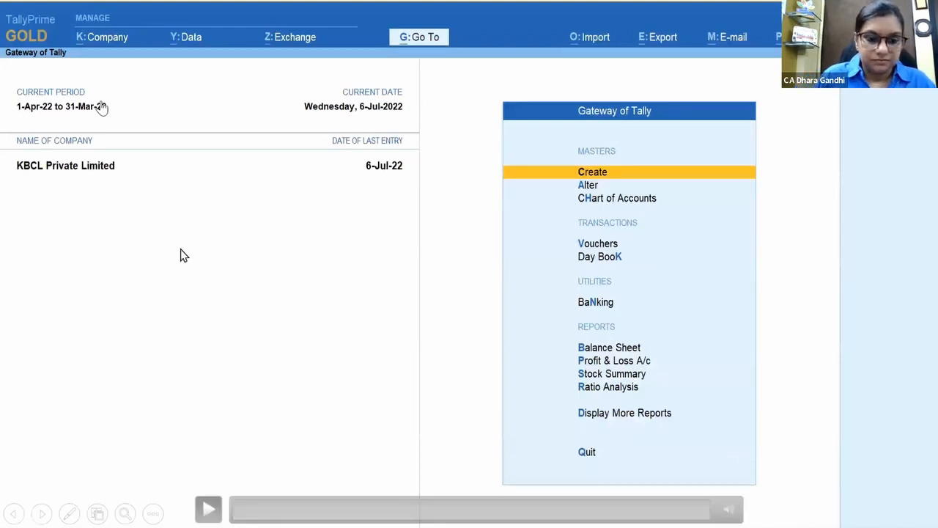
pyautogui.click(208, 509)
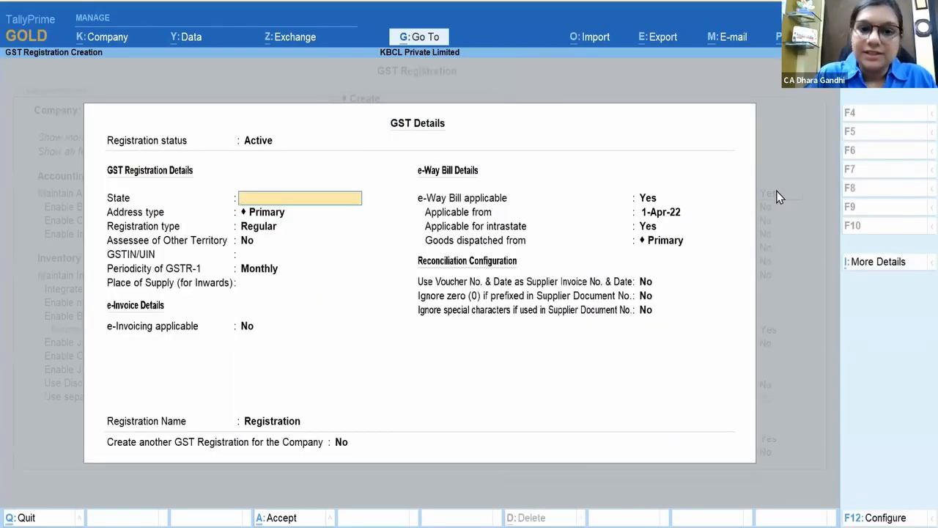
# Step: Set state Delhi, address Delhi Office, Regular registration type, and paste in the GSTIN
pyautogui.write('Delhi')
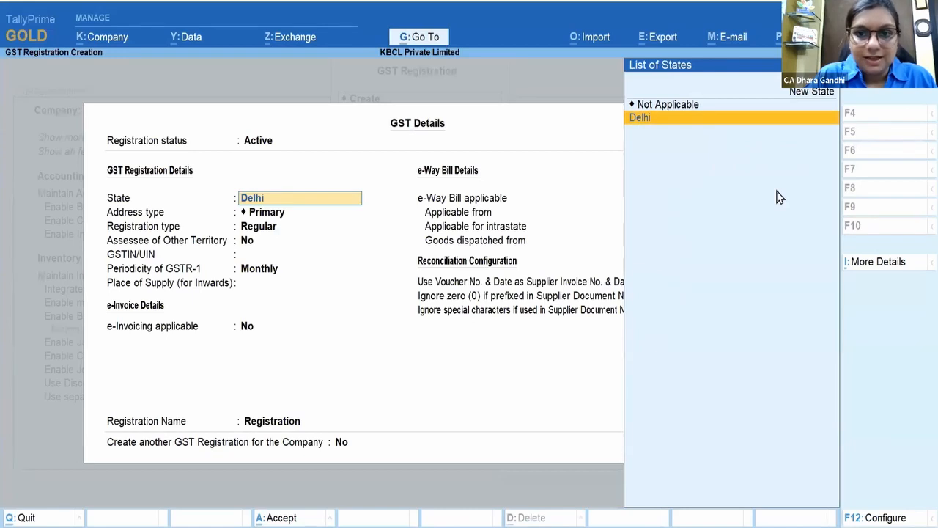
pyautogui.press('Return')
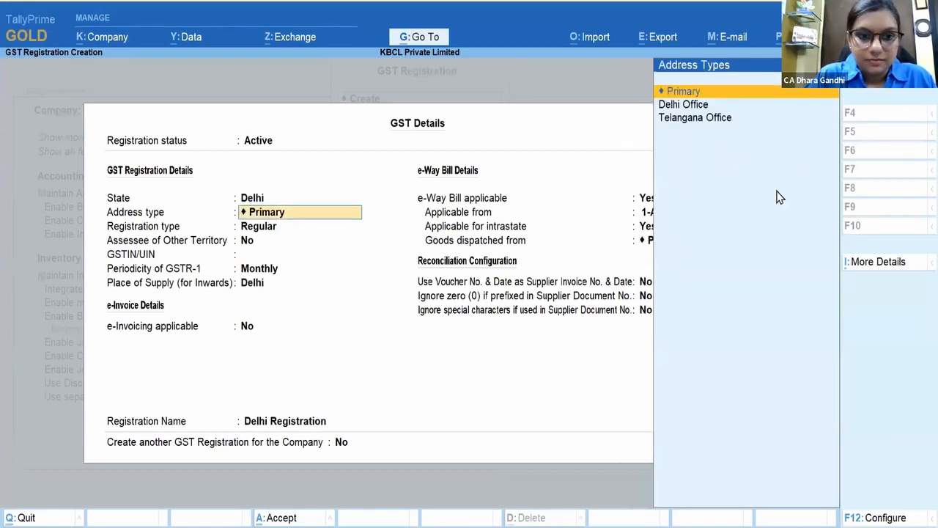
pyautogui.press('Down')
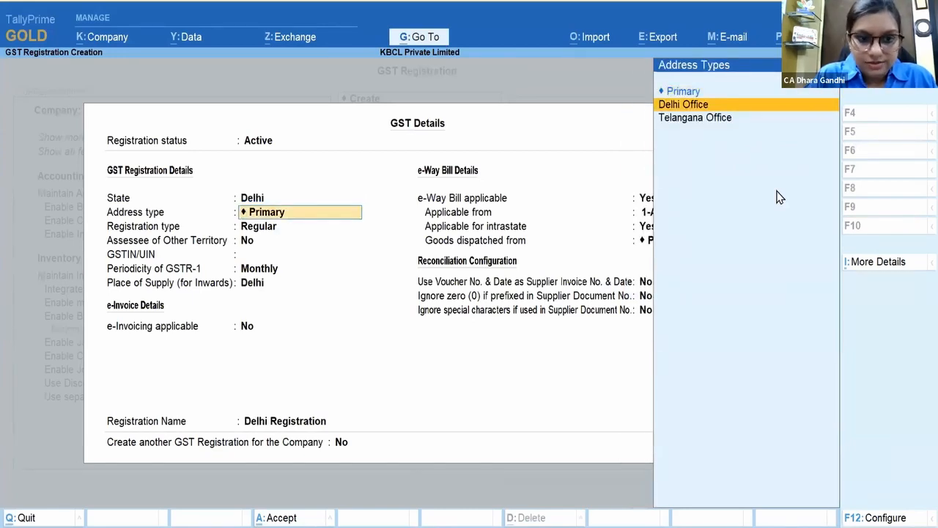
pyautogui.press('Return')
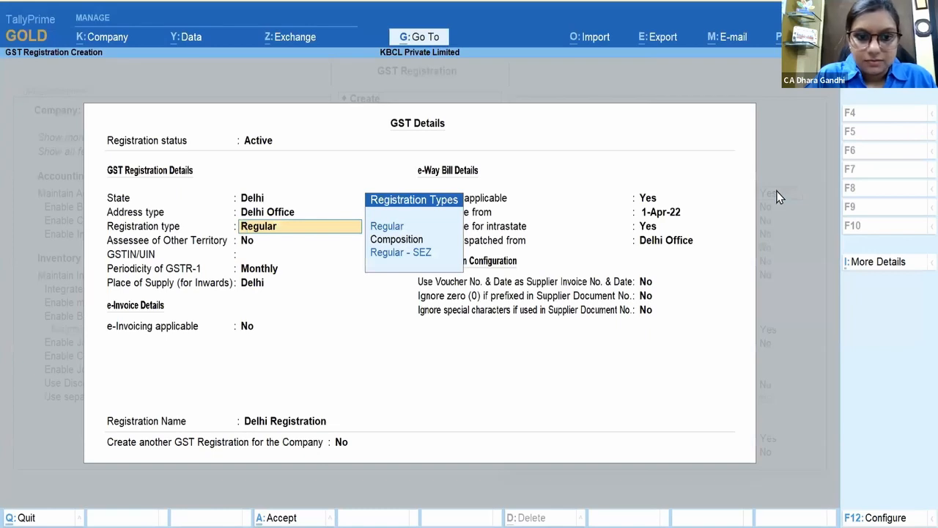
pyautogui.press('Return')
pyautogui.press('Return')
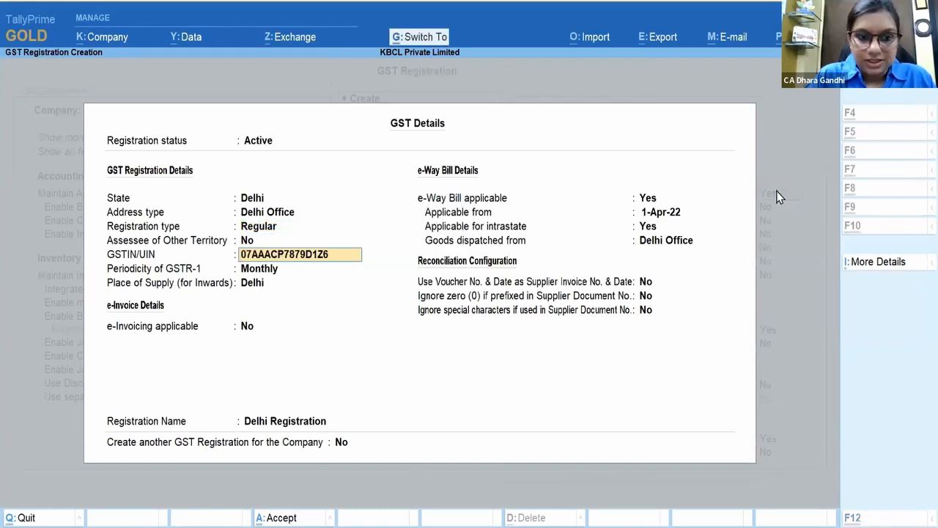
pyautogui.press('Return')
pyautogui.press('Return')
pyautogui.press('Return')
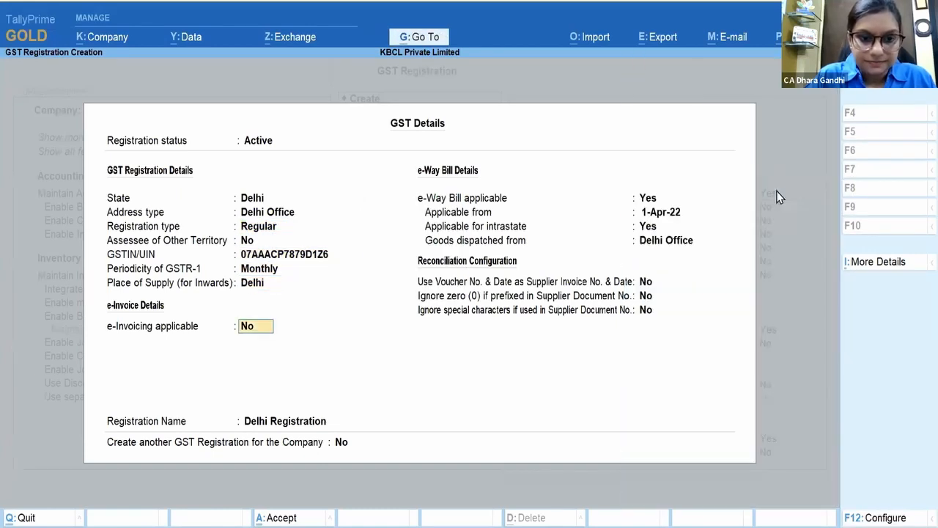
# Step: Enable e-invoicing from 1-Apr-22, billed from Delhi and dispatched from Delhi Office, then finish the form
pyautogui.write('Yes')
pyautogui.press('Return')
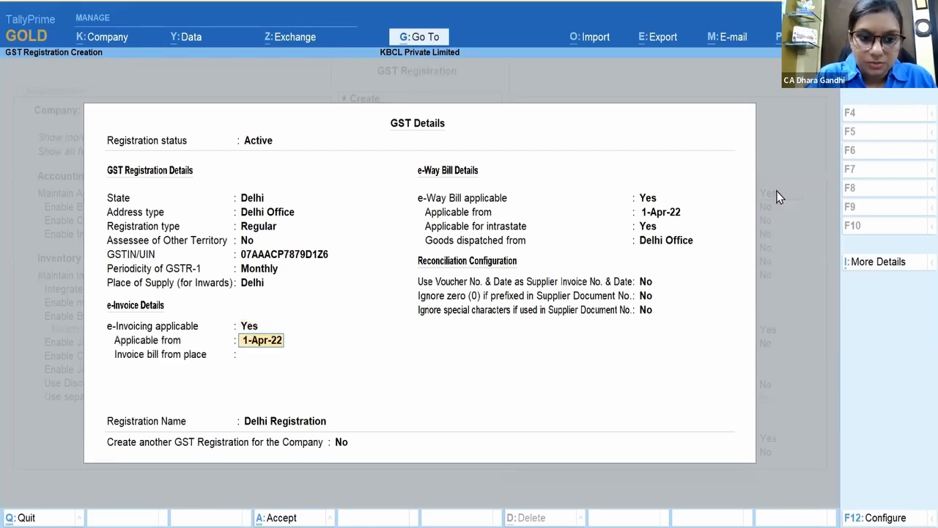
pyautogui.press('Return')
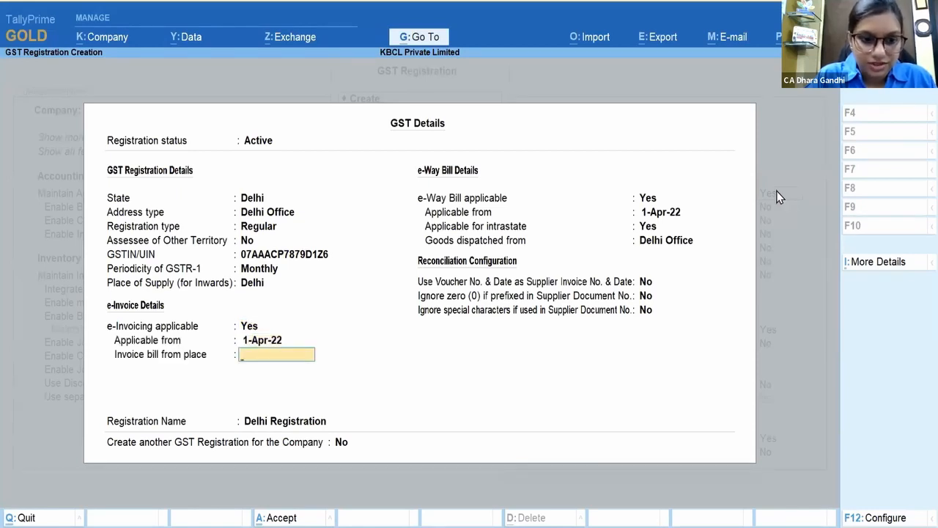
pyautogui.write('De')
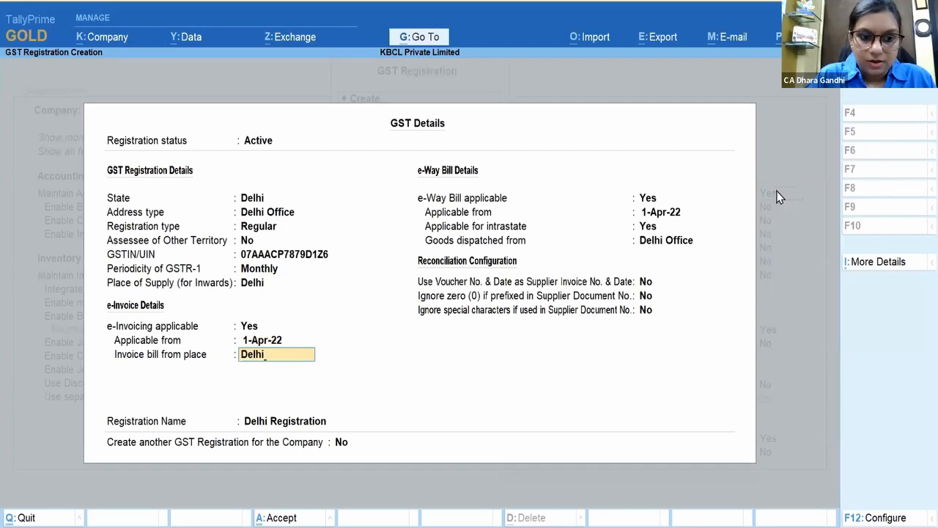
pyautogui.write('lhi')
pyautogui.press('Return')
pyautogui.press('Return')
pyautogui.press('Return')
pyautogui.press('Return')
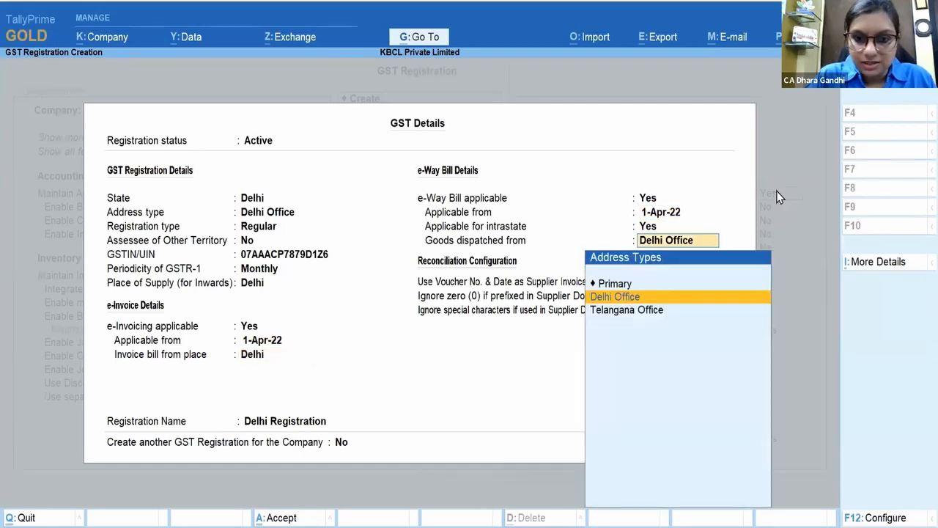
pyautogui.press('Return')
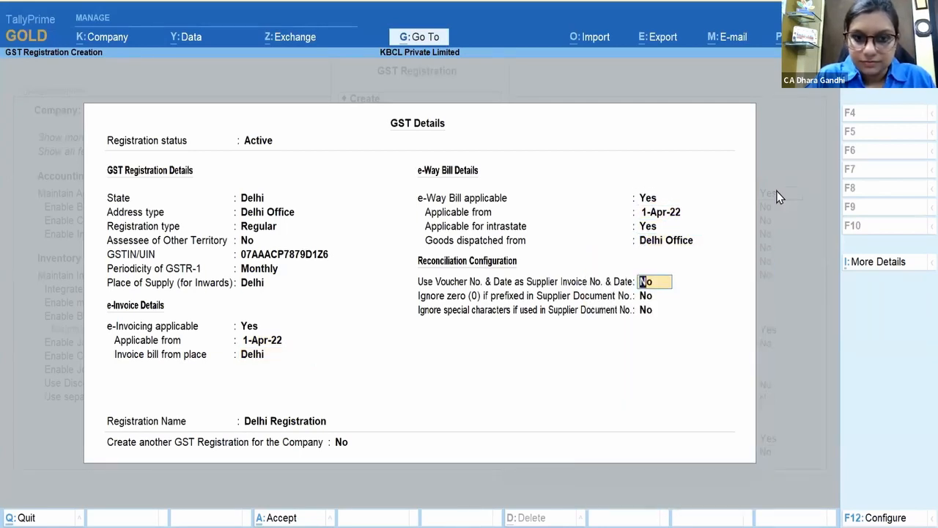
pyautogui.press('Return')
pyautogui.press('Return')
pyautogui.press('Return')
pyautogui.press('Return')
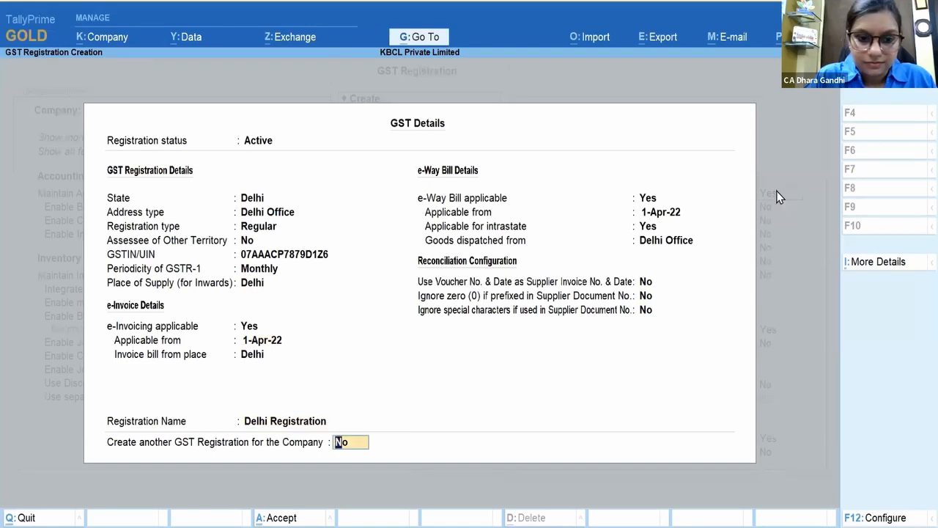
pyautogui.press('Return')
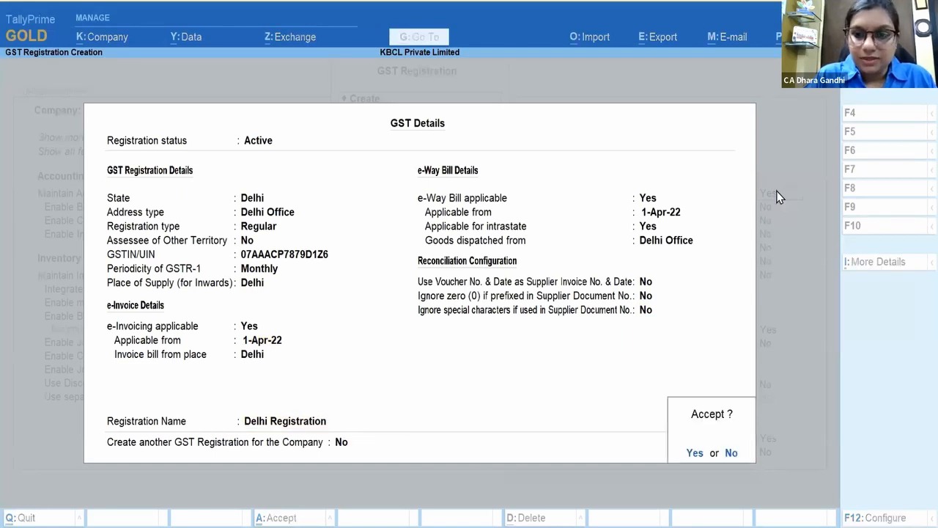
# Step: Accept the Delhi GST registration, decline voucher numbering setup, and exit the slideshow to slide 10
pyautogui.click(693, 454)
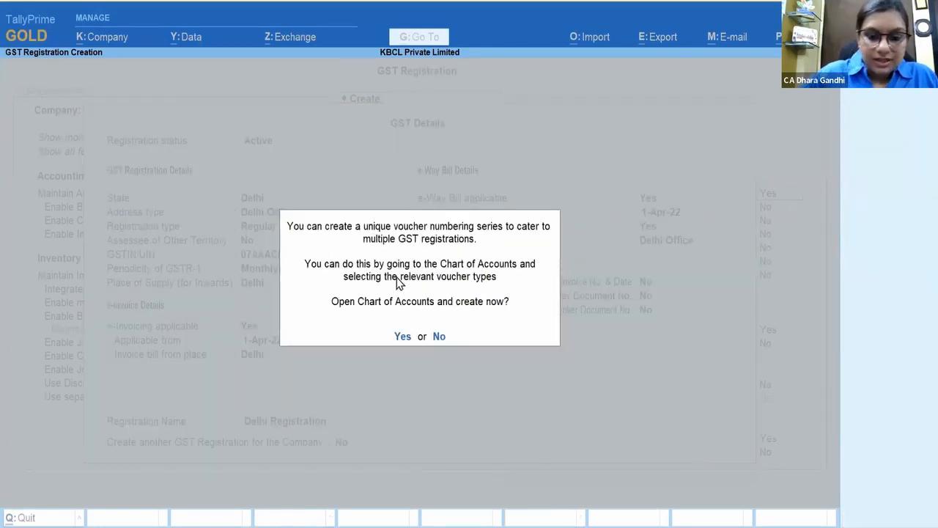
pyautogui.press('n')
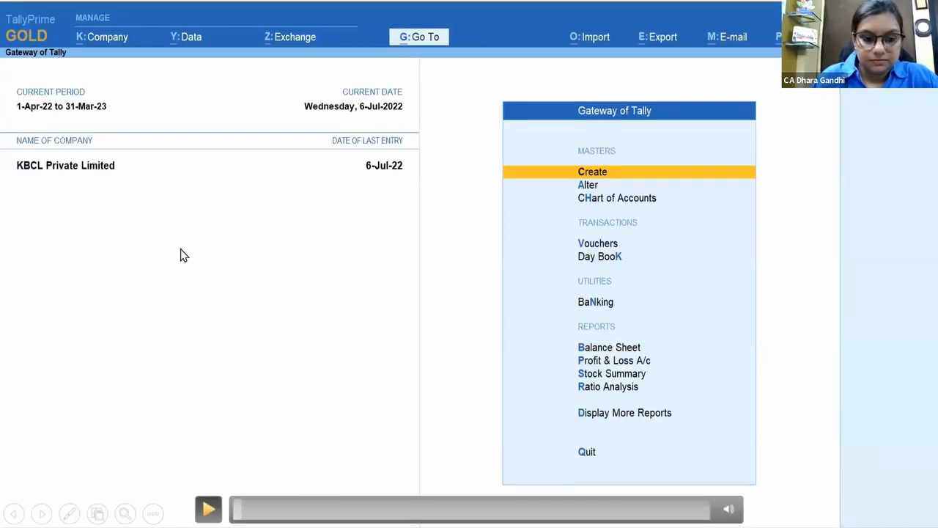
pyautogui.click(208, 509)
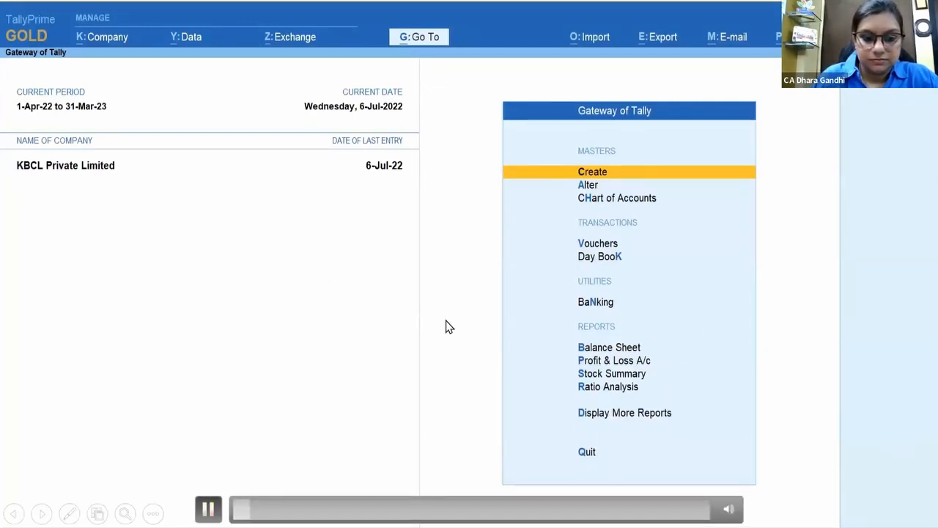
pyautogui.press('Escape')
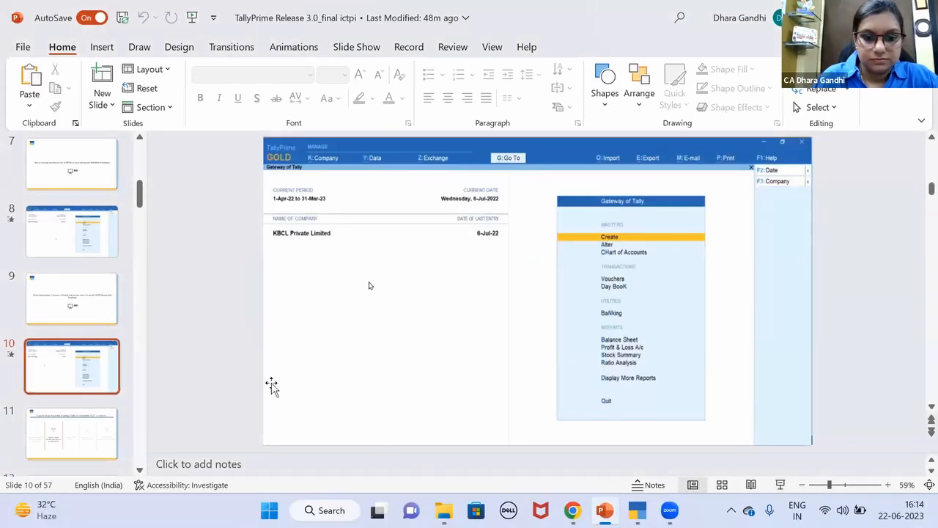
# Step: Play slide 10's embedded Tally demo video, pause it briefly, then resume playback
pyautogui.click(285, 431)
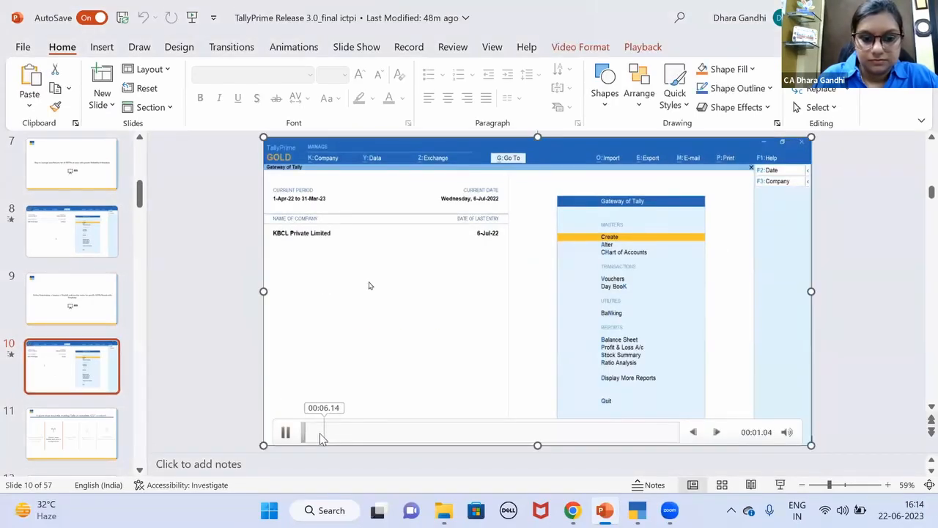
pyautogui.click(331, 440)
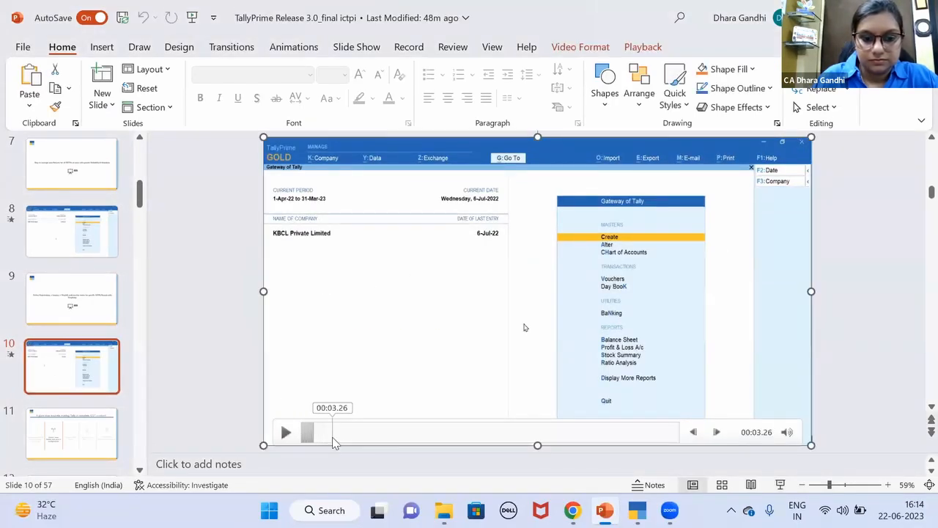
pyautogui.click(332, 440)
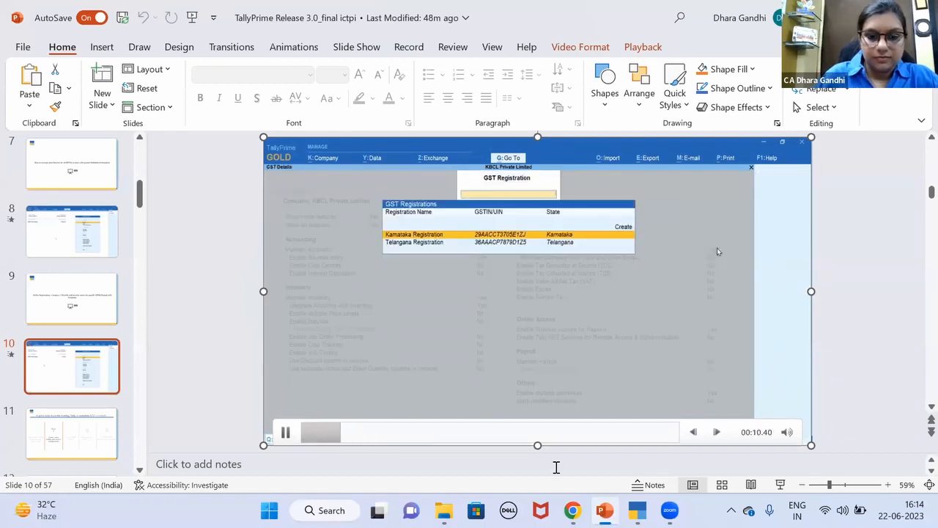
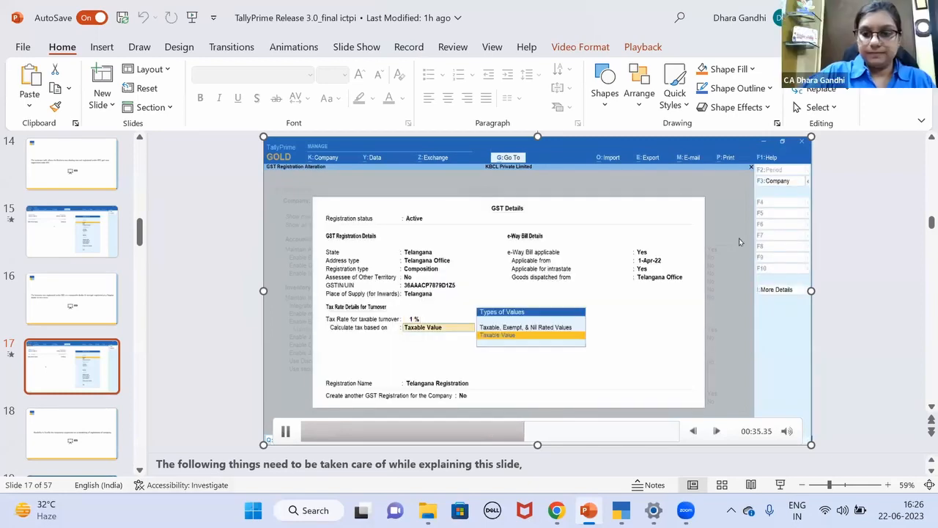
# Step: Present slide 17 full screen so its embedded TallyPrime demo video plays
pyautogui.click(782, 485)
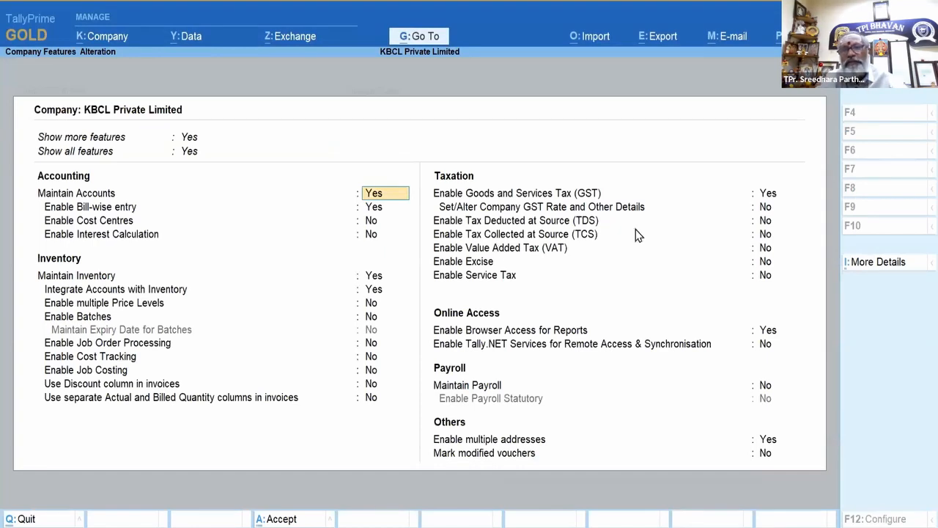
# Step: Advance past the registration-suspension slide and play the next TallyPrime demo video
pyautogui.hotkey('alt', 'Tab')
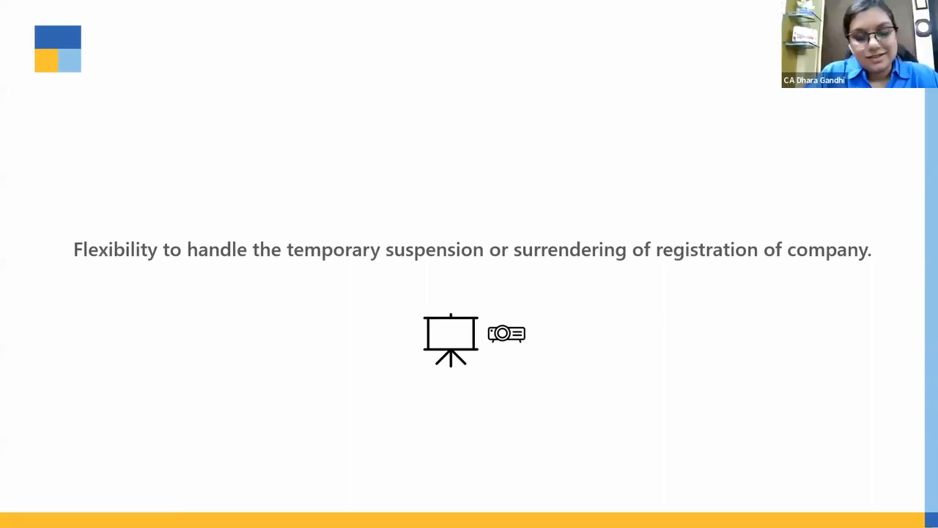
pyautogui.hotkey('alt', 'Tab')
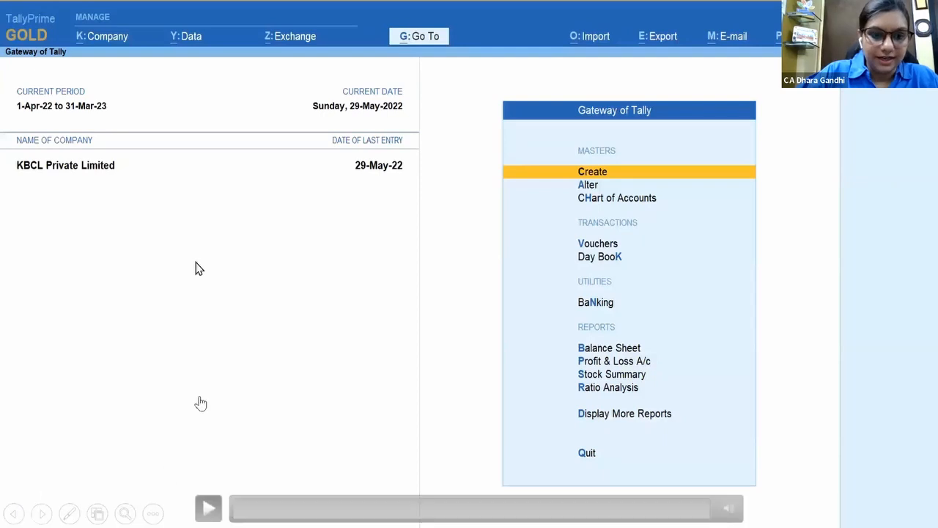
pyautogui.click(196, 262)
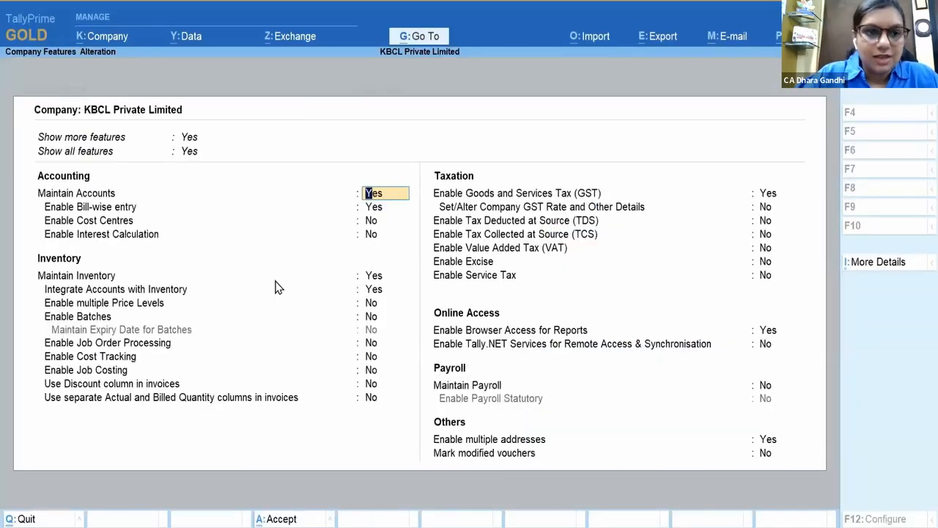
# Step: Change the Telangana Registration's type from Regular to Composition
pyautogui.click(777, 194)
pyautogui.press('Return')
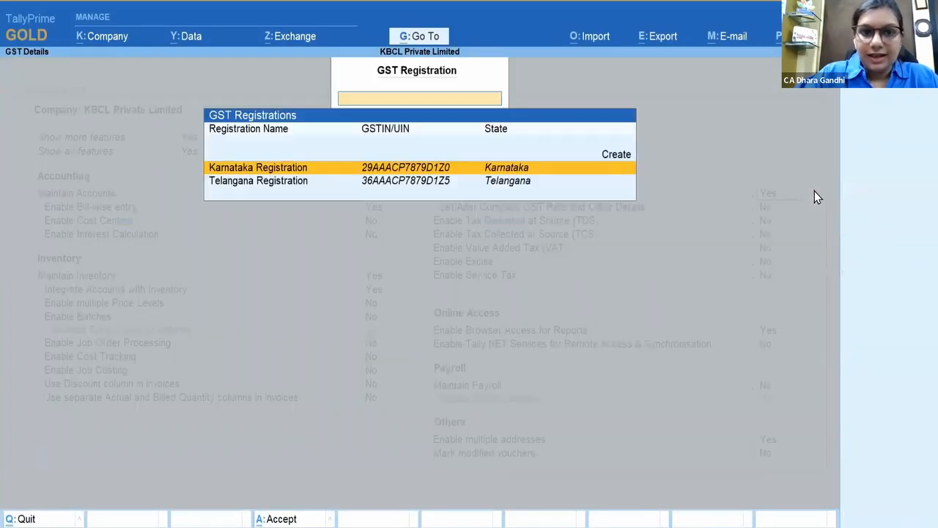
pyautogui.click(288, 185)
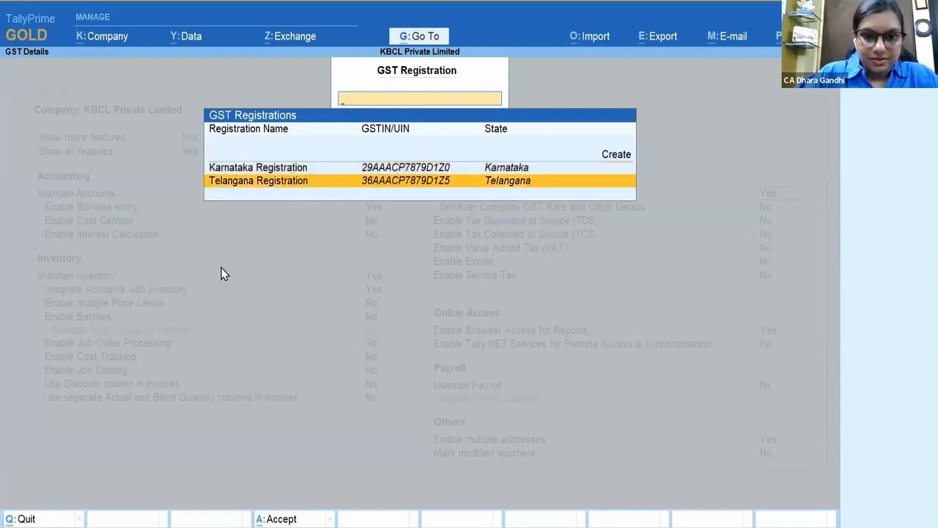
pyautogui.press('Return')
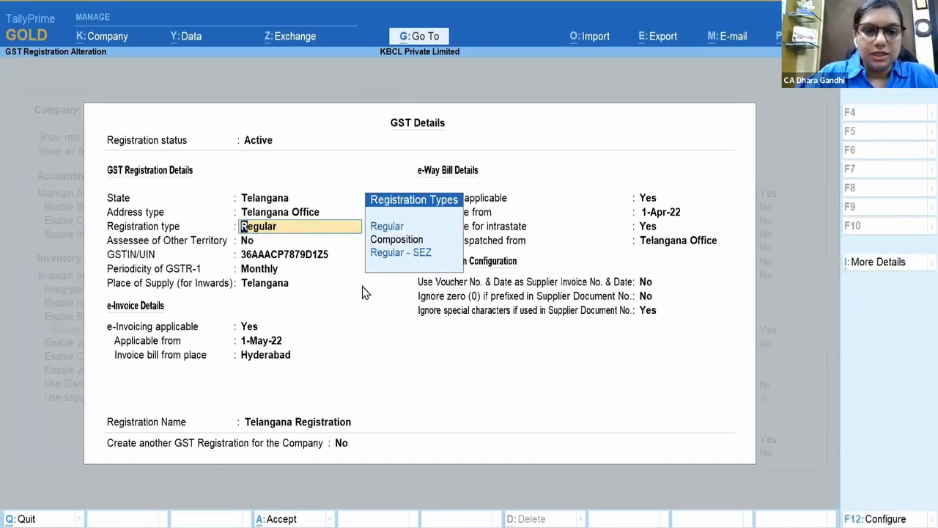
pyautogui.click(438, 240)
pyautogui.press('Return')
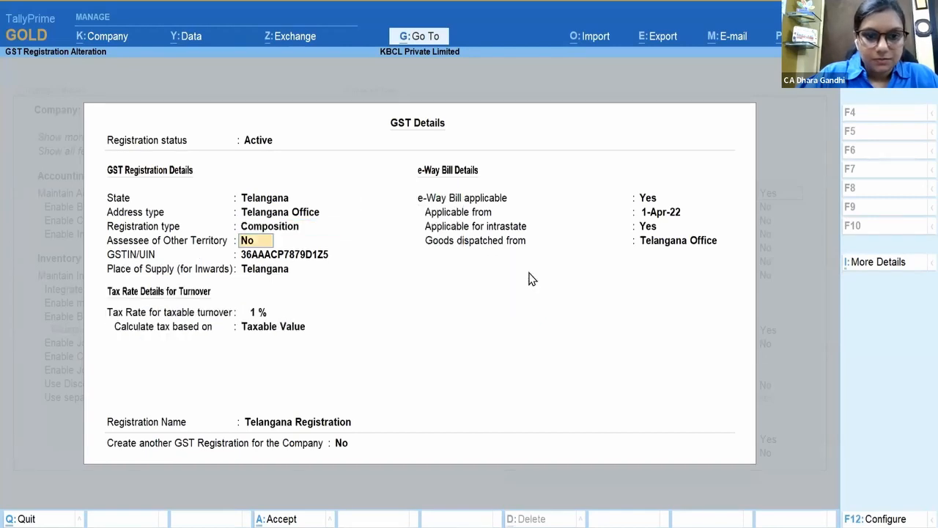
pyautogui.press('Return')
pyautogui.press('Return')
pyautogui.hotkey('ctrl', 'a')
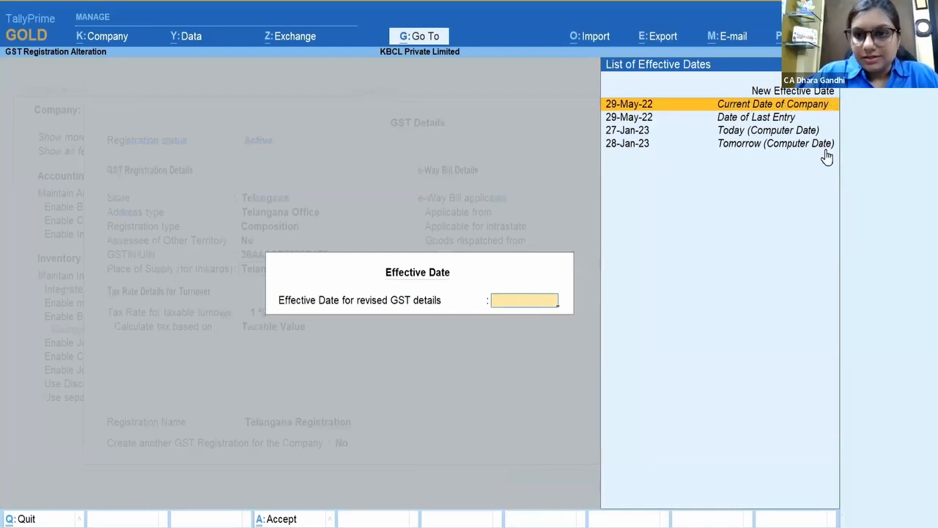
# Step: Make the Composition change effective from 1-June and save the company features
pyautogui.press('Up')
pyautogui.press('Return')
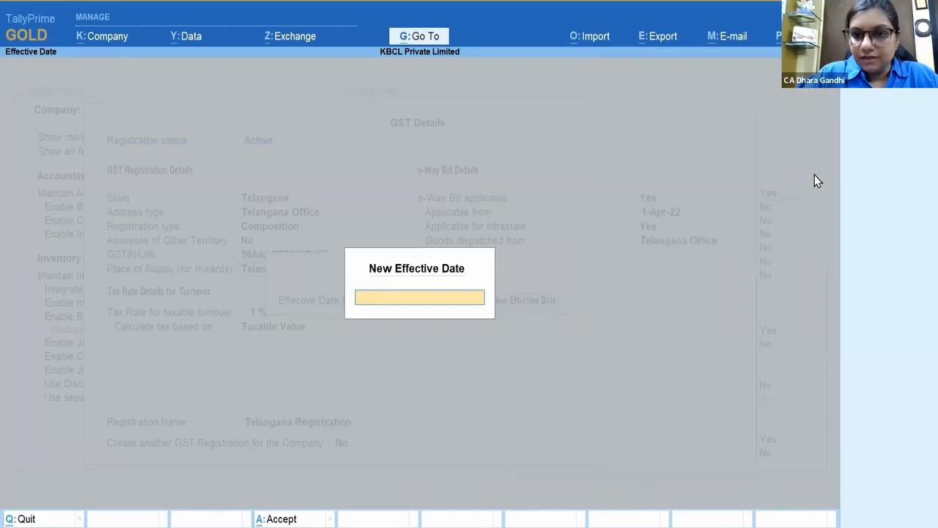
pyautogui.write('1-June')
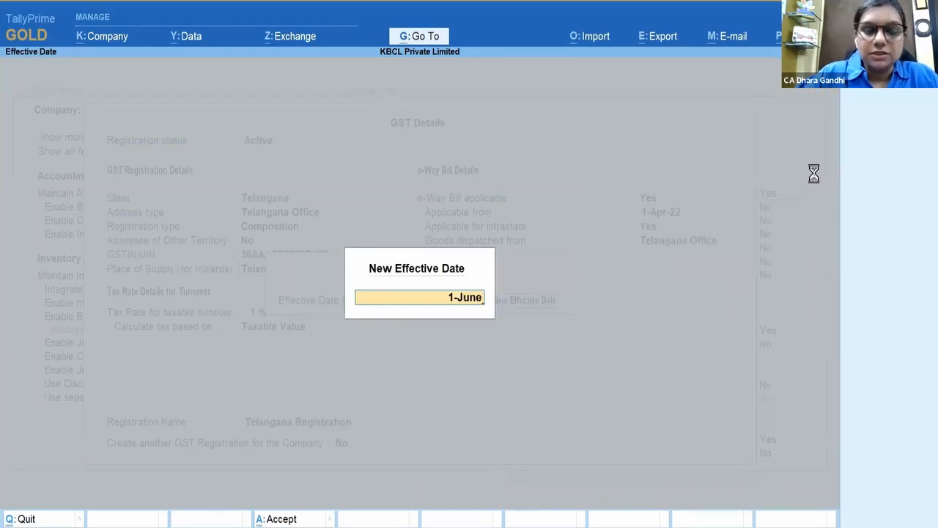
pyautogui.press('Return')
pyautogui.press('Return')
pyautogui.press('Return')
pyautogui.press('Return')
pyautogui.press('Return')
pyautogui.press('Return')
pyautogui.press('Return')
pyautogui.press('Return')
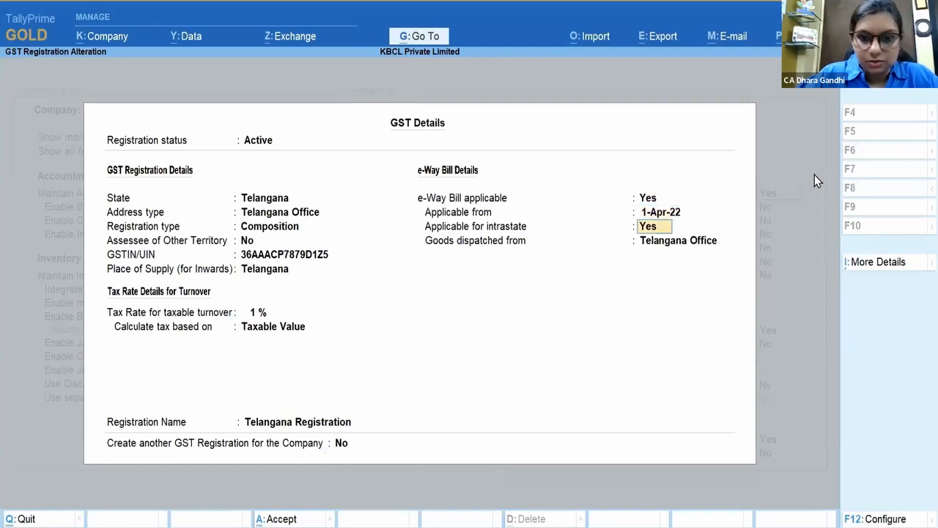
pyautogui.press('Return')
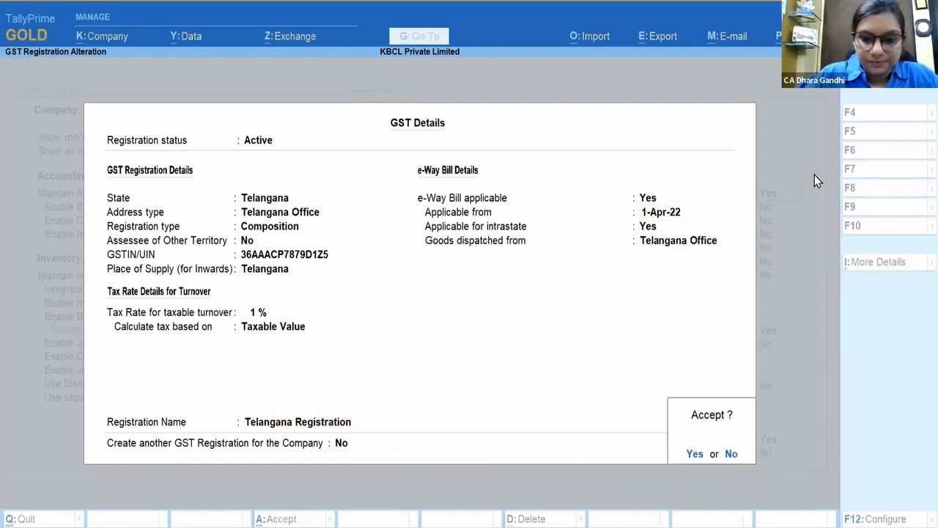
pyautogui.click(693, 456)
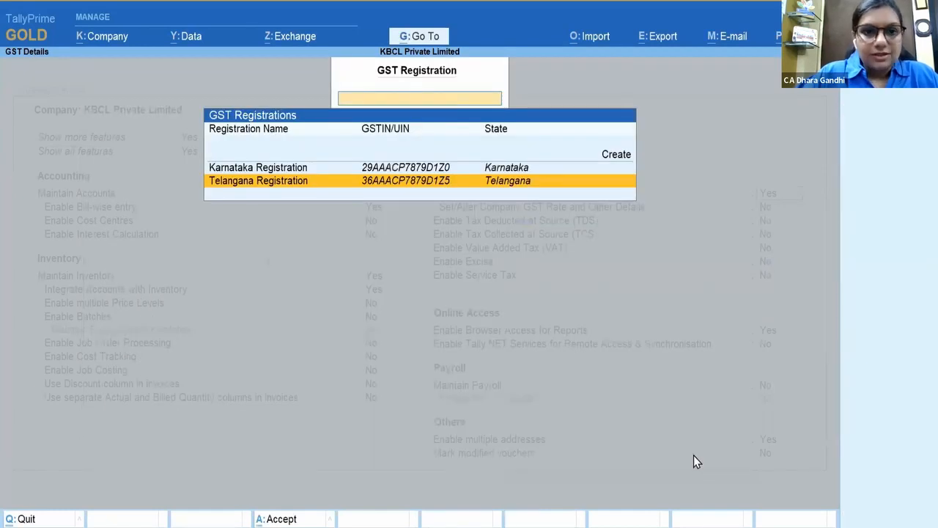
pyautogui.press('Escape')
pyautogui.hotkey('ctrl', 'a')
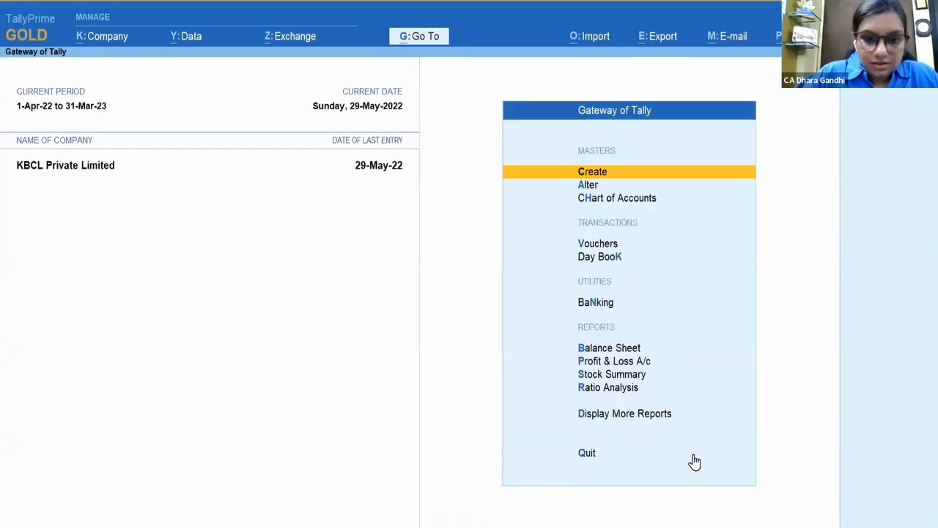
# Step: Open GST Reports, view GSTR-1, then browse down to GSTR-3B and CMP-08
pyautogui.click(663, 415)
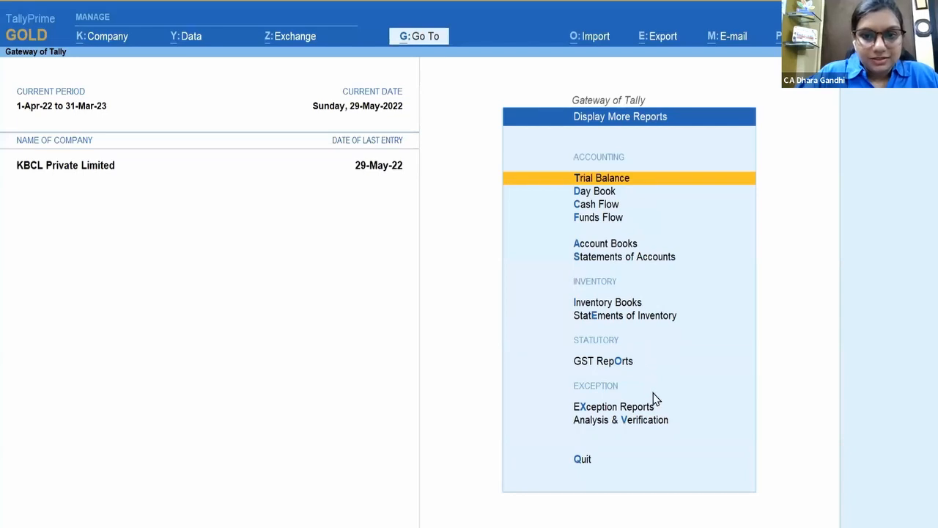
pyautogui.click(632, 361)
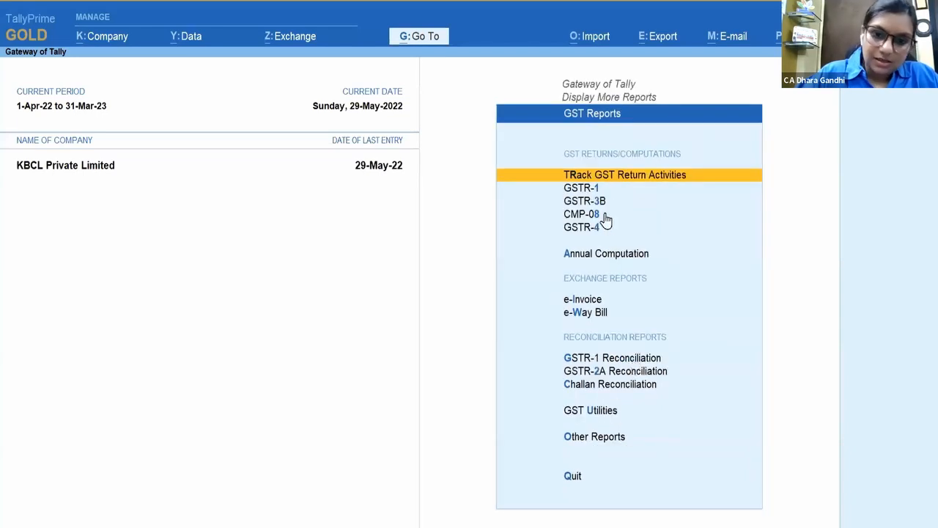
pyautogui.click(566, 188)
pyautogui.press('Escape')
pyautogui.press('Down')
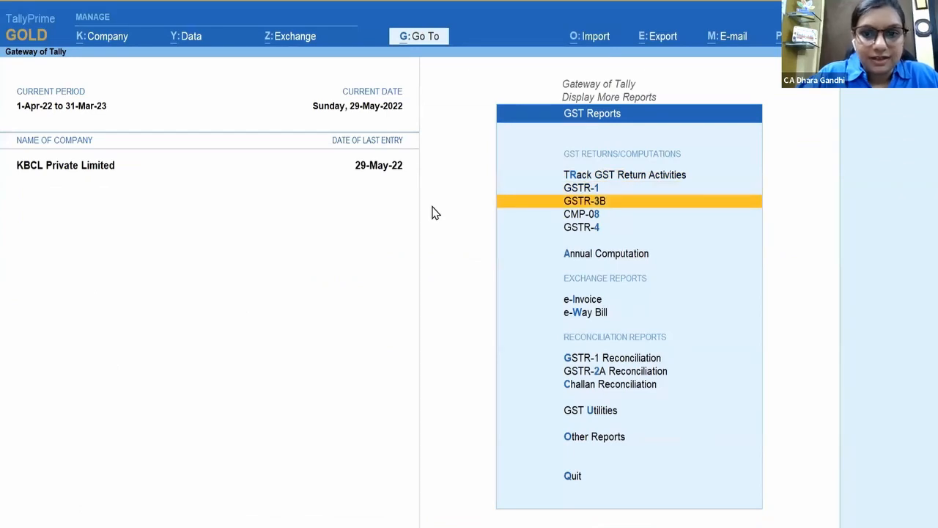
pyautogui.press('Down')
pyautogui.press('Down')
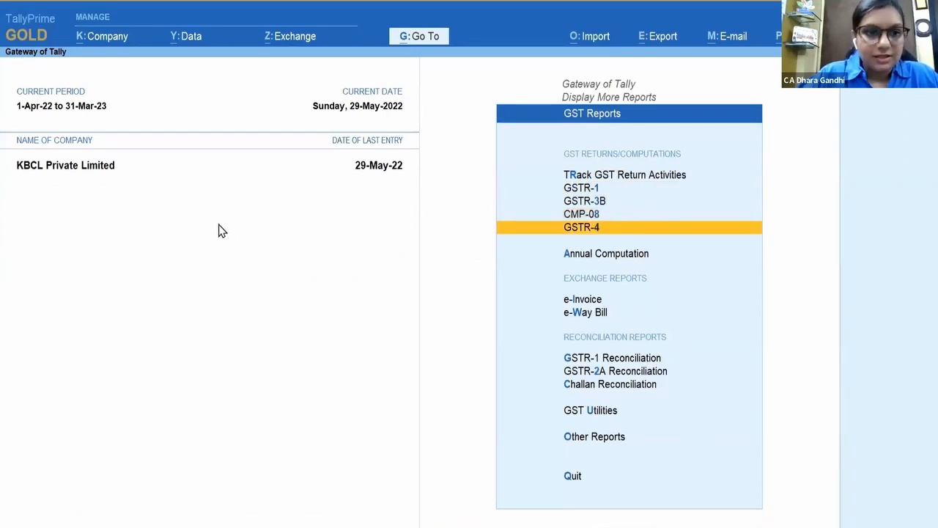
# Step: Back out to the Gateway of Tally and end the slide show
pyautogui.press('Escape')
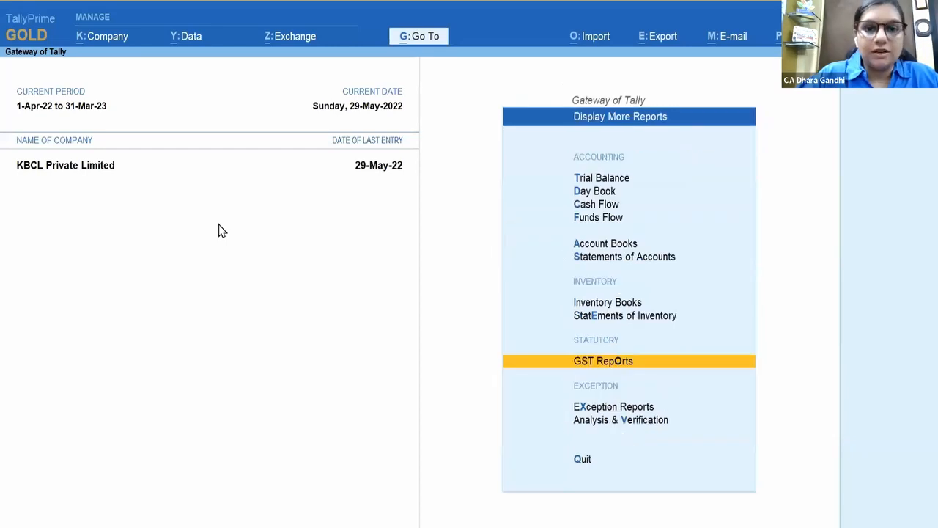
pyautogui.press('Escape')
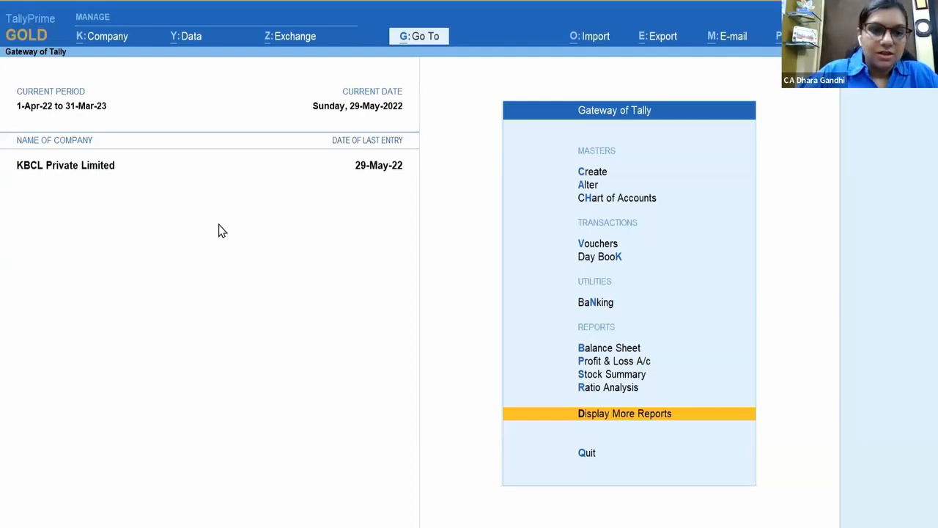
pyautogui.press('Escape')
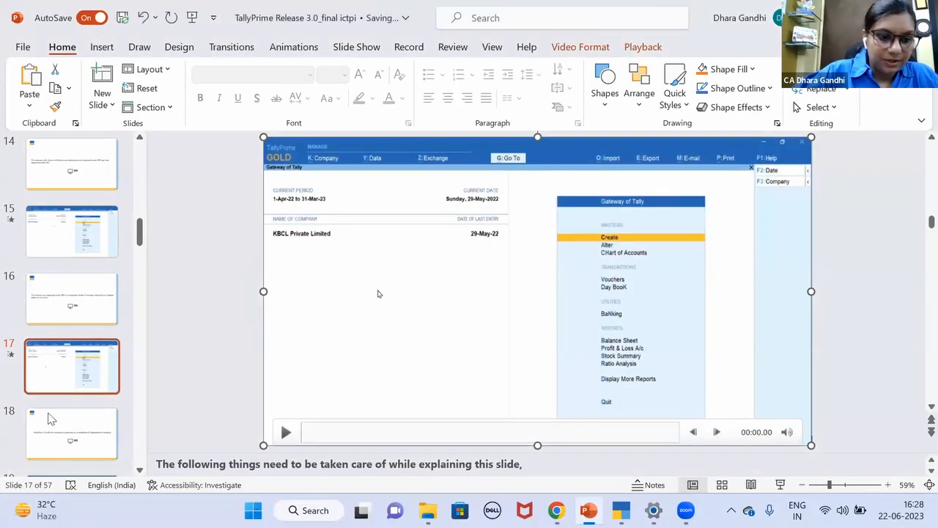
# Step: Start the slide show from slide 18 and advance to the next demo video slide
pyautogui.click(45, 440)
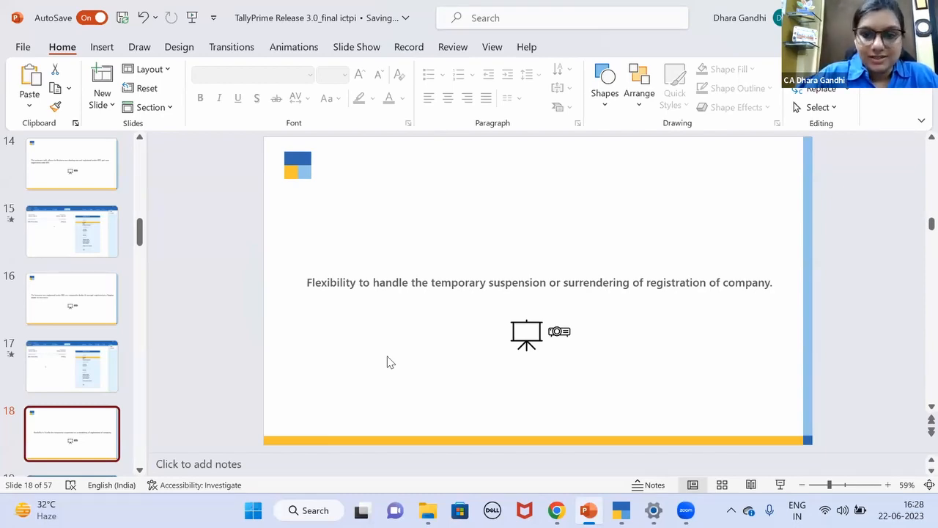
pyautogui.click(780, 484)
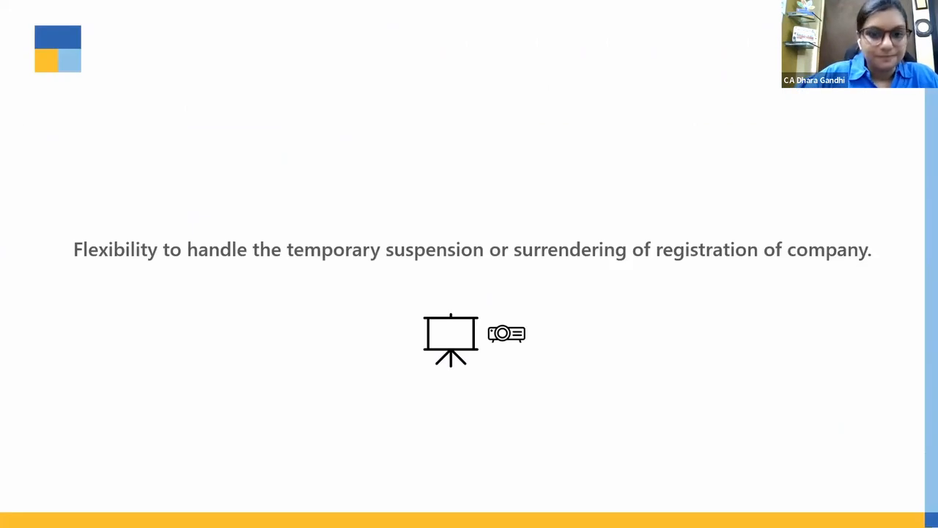
pyautogui.hotkey('alt', 'Tab')
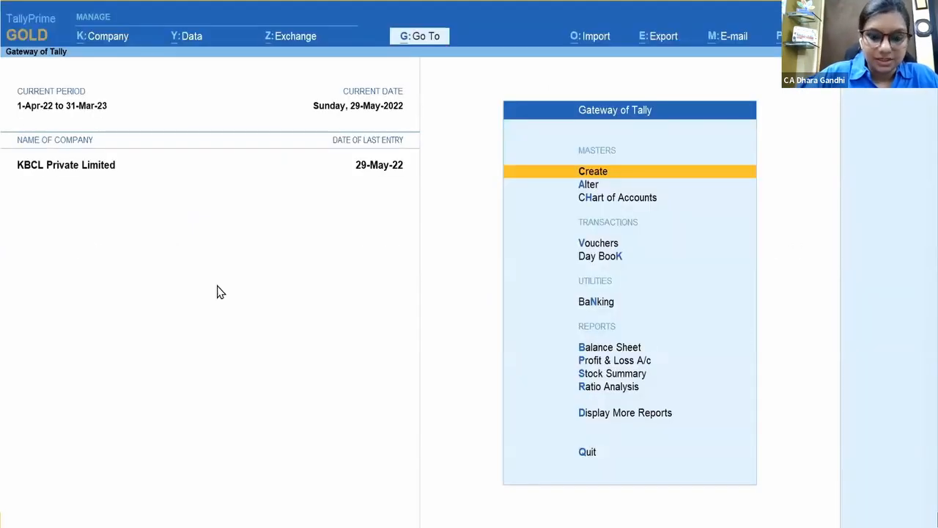
# Step: Set the Telangana Registration's status to Inactive
pyautogui.press('F11')
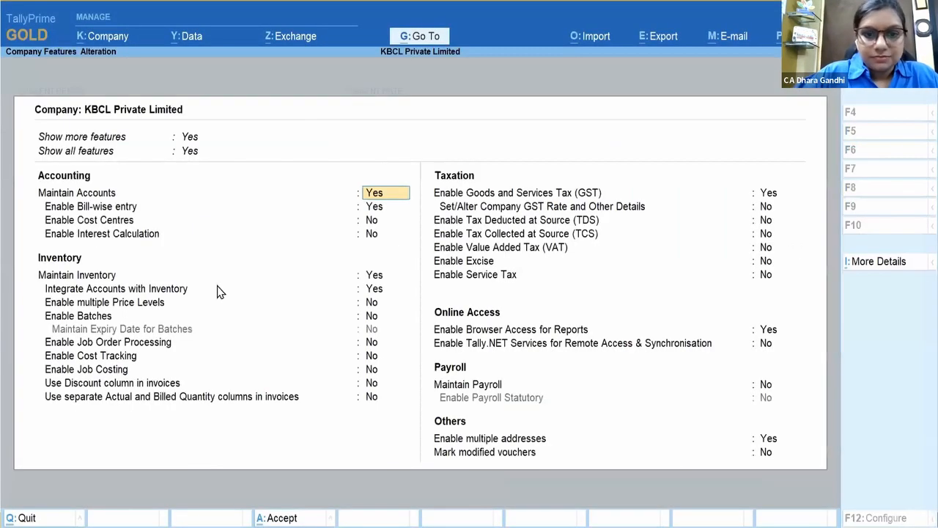
pyautogui.click(782, 198)
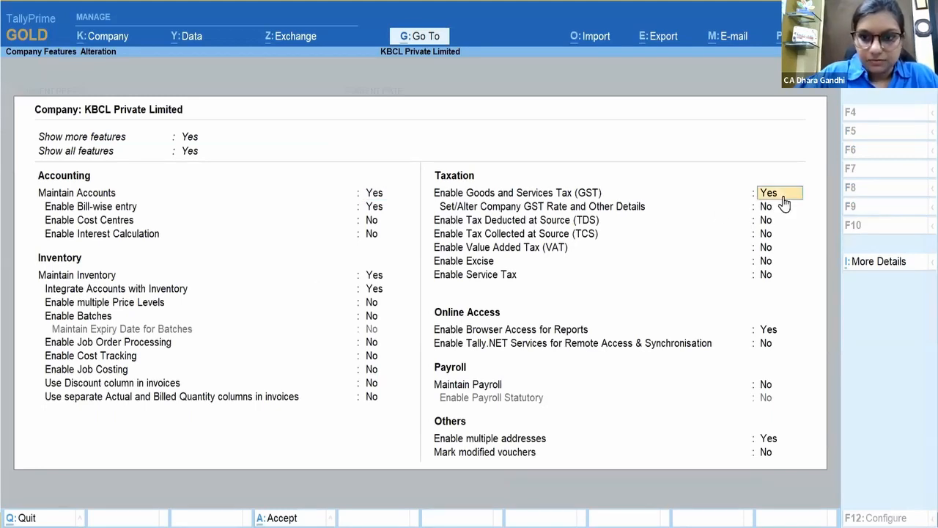
pyautogui.press('Return')
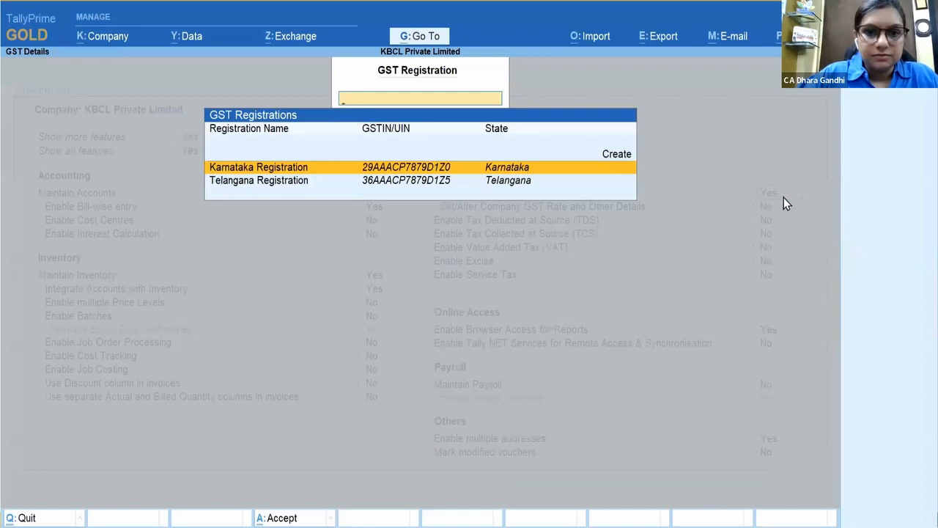
pyautogui.press('Down')
pyautogui.press('Return')
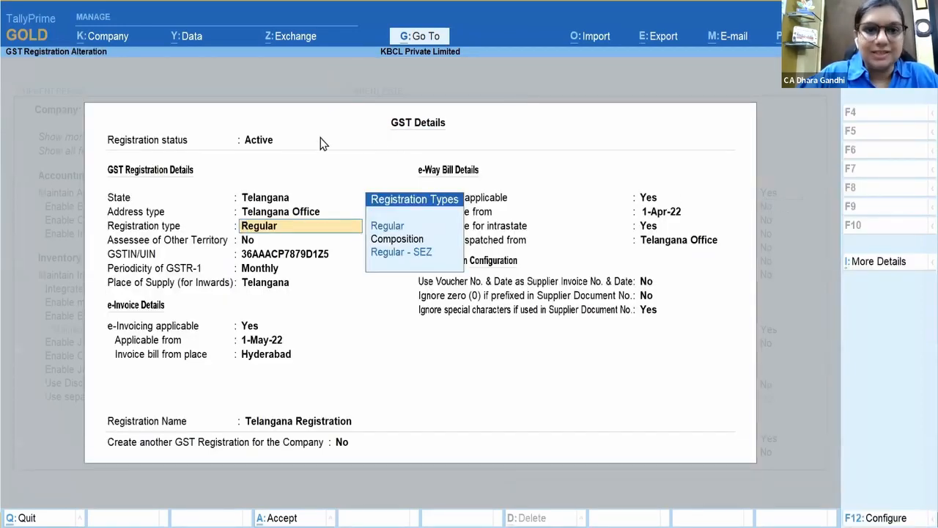
pyautogui.click(281, 146)
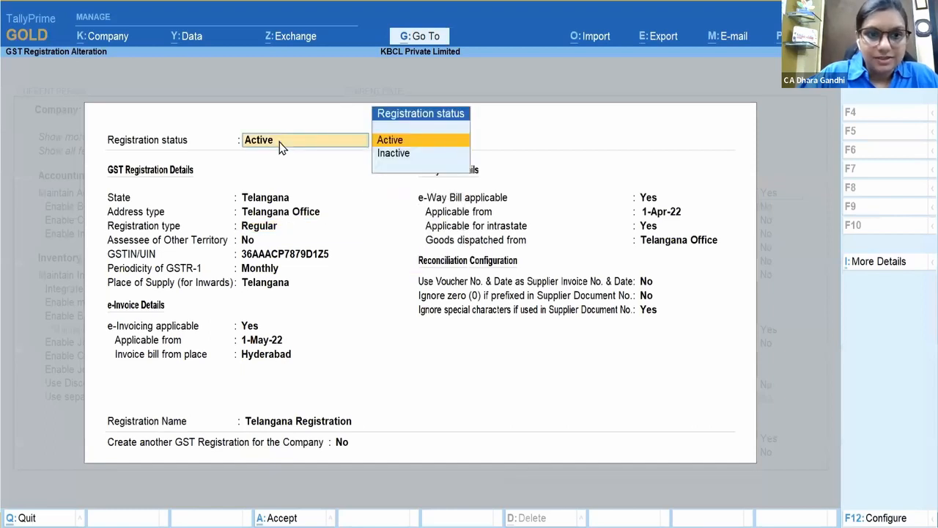
pyautogui.press('Down')
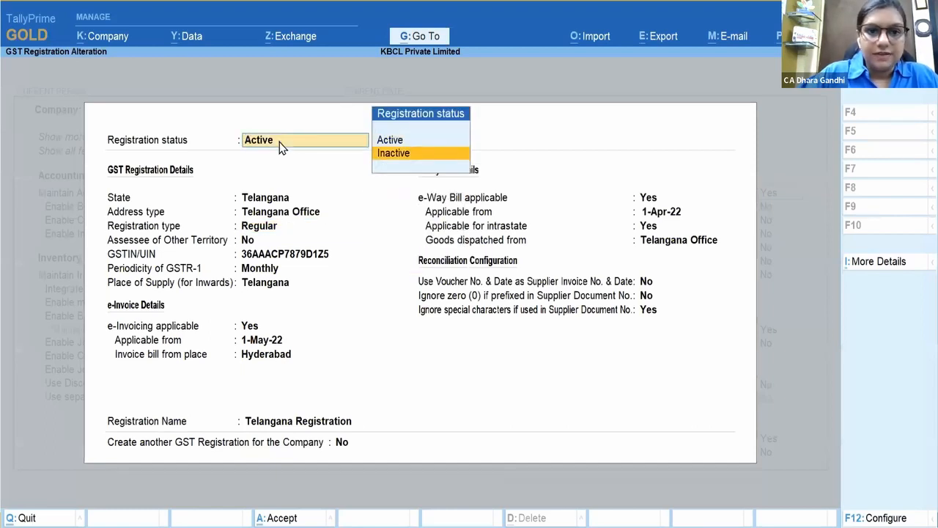
pyautogui.press('Return')
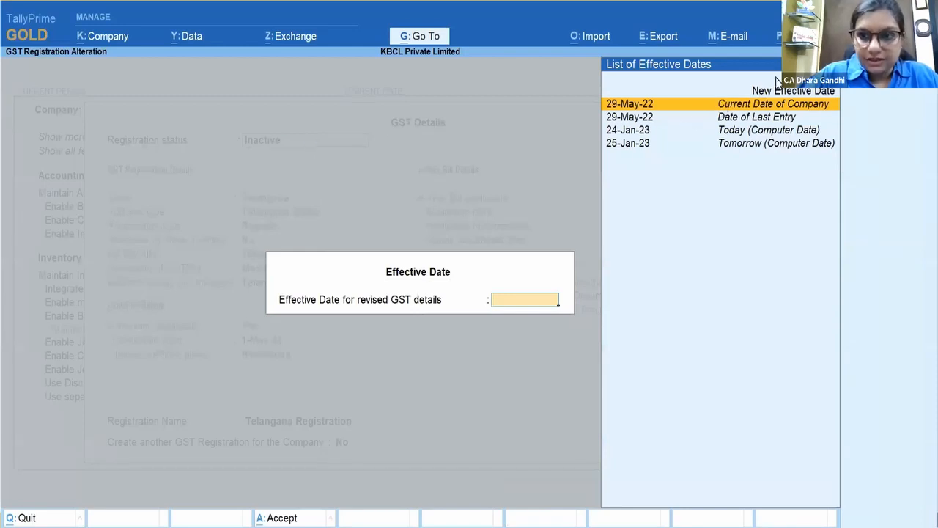
# Step: Make the Inactive status effective from 1-June and save the company features
pyautogui.click(833, 91)
pyautogui.write('1-June')
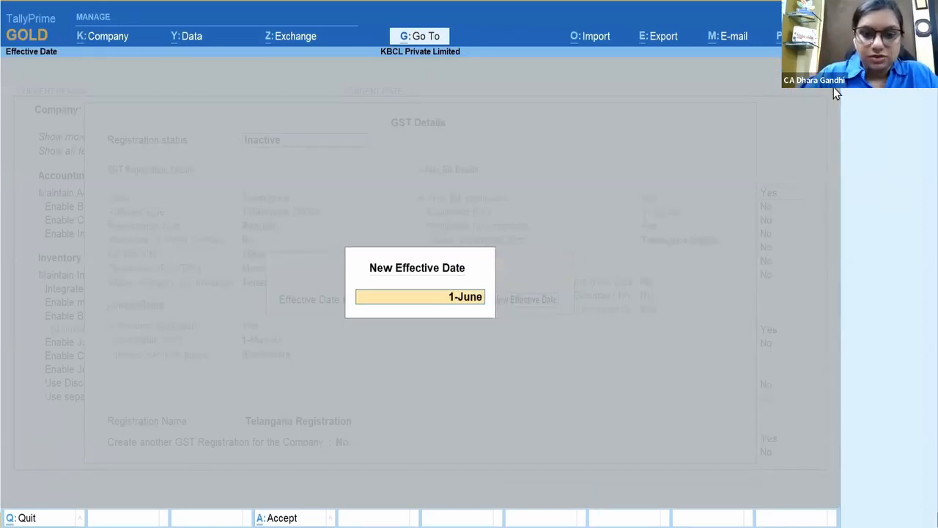
pyautogui.press('Return')
pyautogui.press('Return')
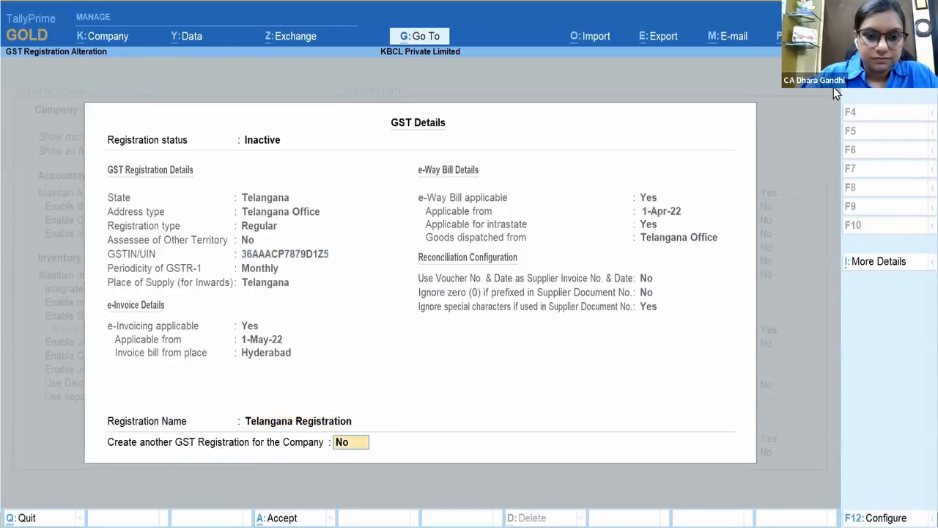
pyautogui.press('Return')
pyautogui.press('Return')
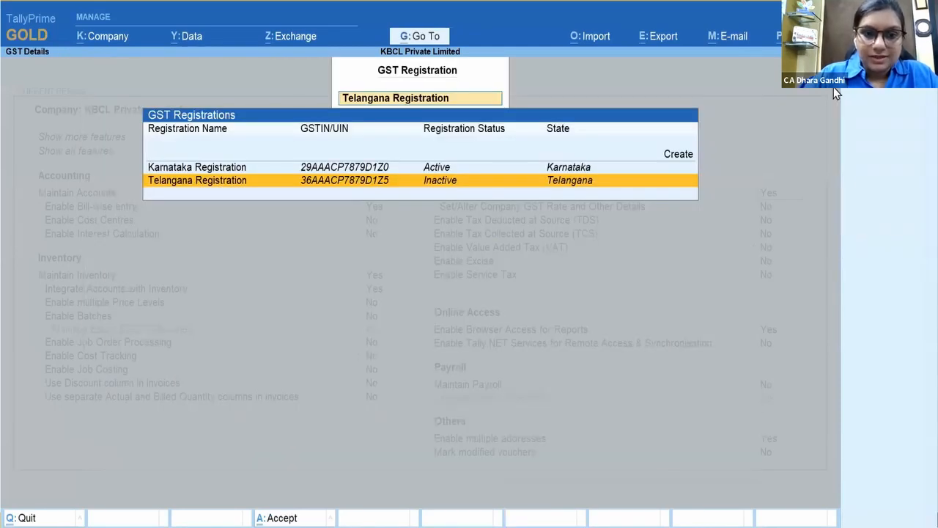
pyautogui.press('Escape')
pyautogui.press('Escape')
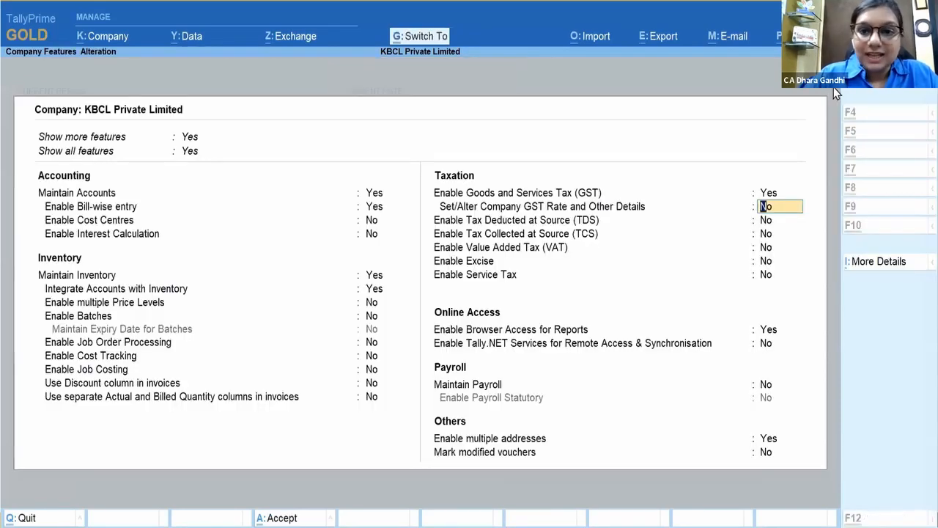
pyautogui.hotkey('ctrl', 'a')
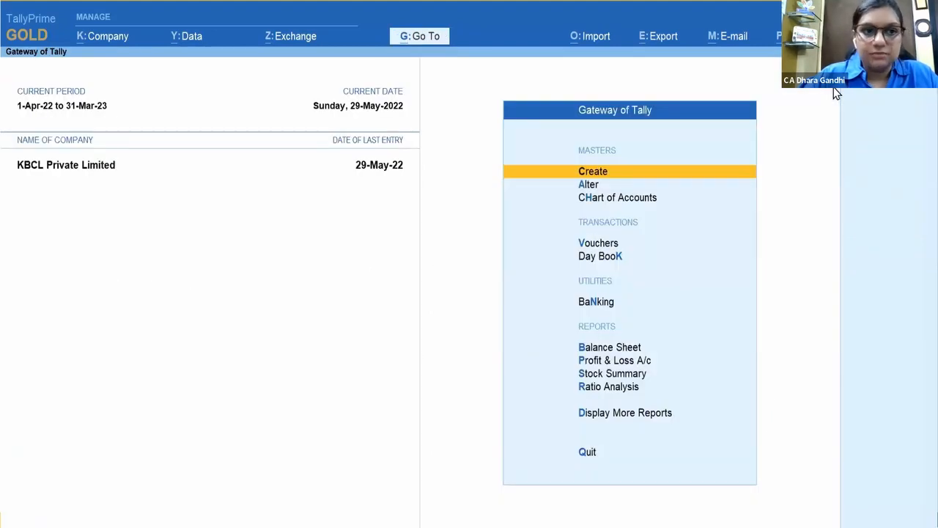
# Step: Draft a 4 June sale to Dhanlaxmi via Sales A/c of one Panasonic 28L at 12,800
pyautogui.click(623, 243)
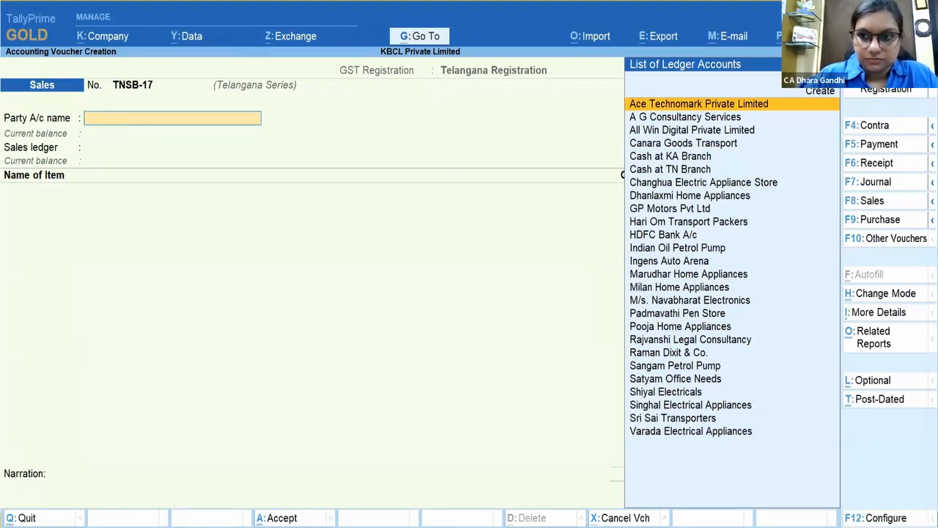
pyautogui.press('F2')
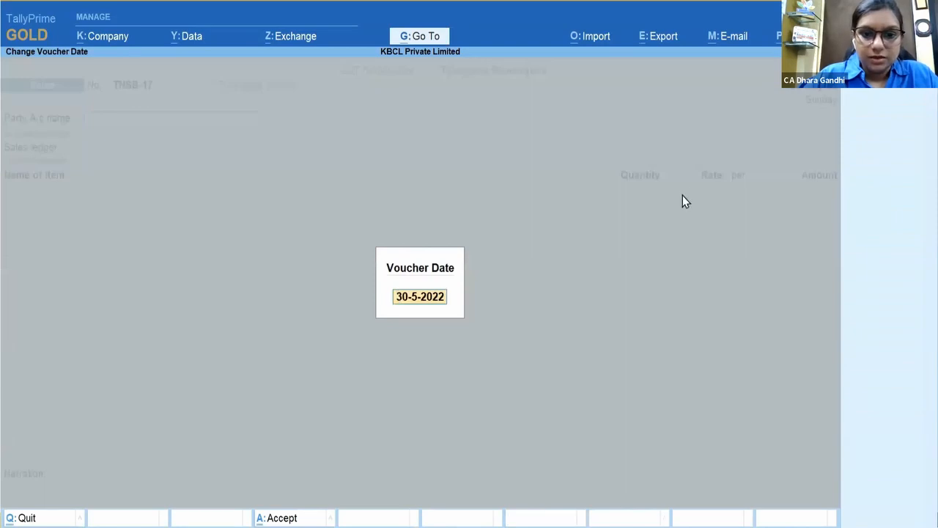
pyautogui.write('4')
pyautogui.write('june')
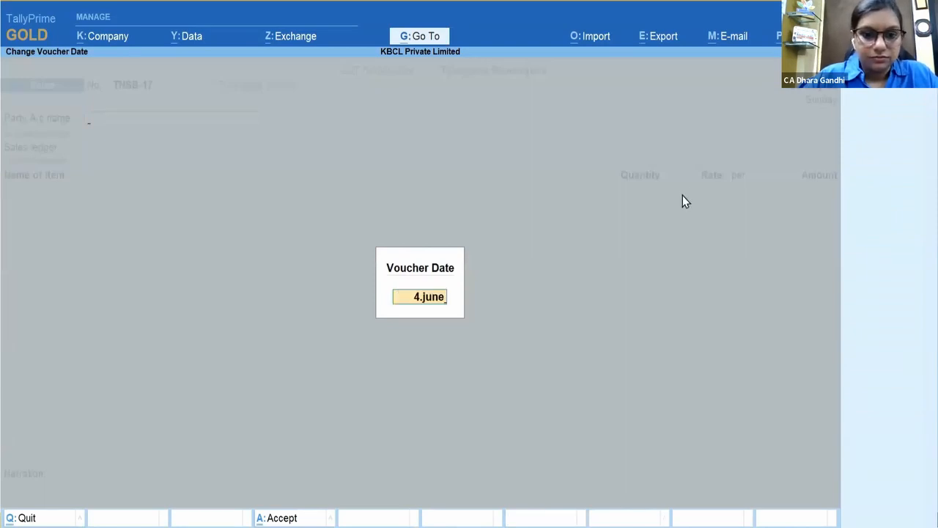
pyautogui.press('Return')
pyautogui.write('Dhan')
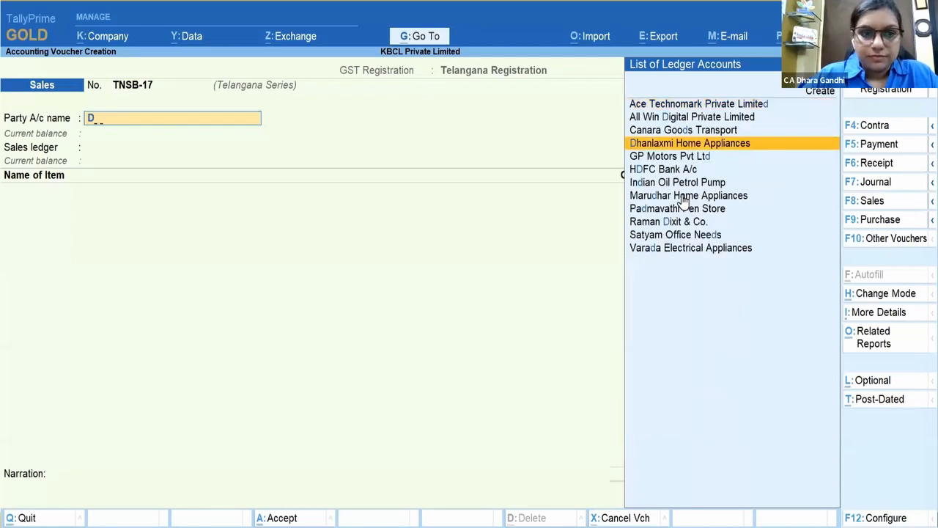
pyautogui.press('Return')
pyautogui.press('Return')
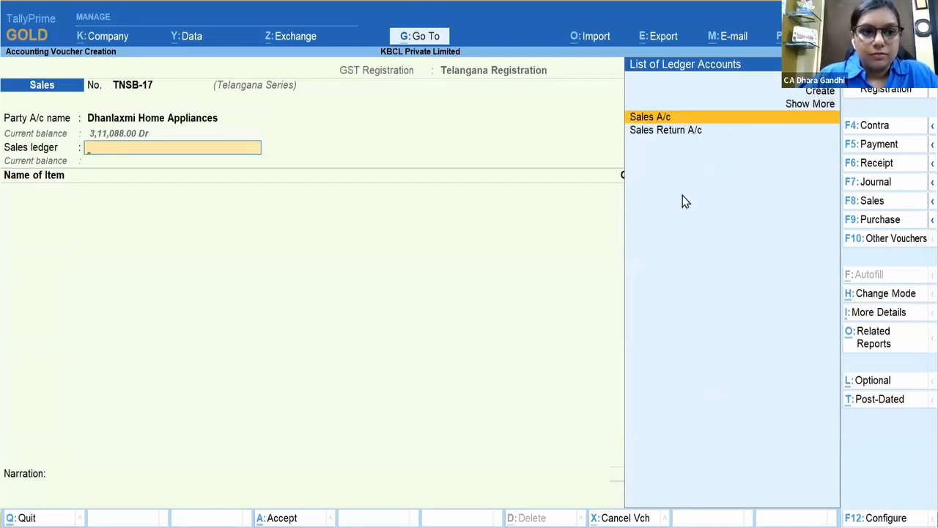
pyautogui.press('Down')
pyautogui.press('Down')
pyautogui.press('Down')
pyautogui.press('Down')
pyautogui.press('Down')
pyautogui.press('Return')
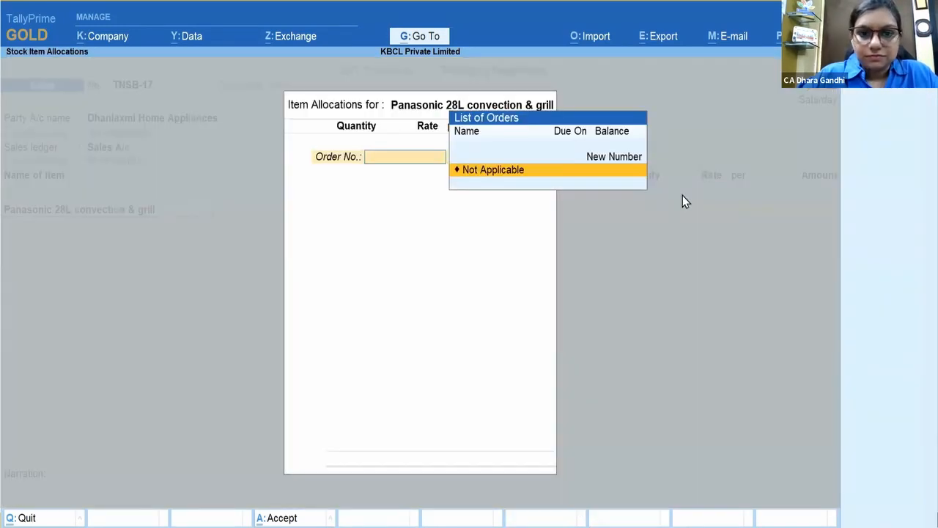
pyautogui.press('Return')
pyautogui.press('Return')
pyautogui.press('Return')
pyautogui.press('Return')
pyautogui.press('Return')
pyautogui.press('Return')
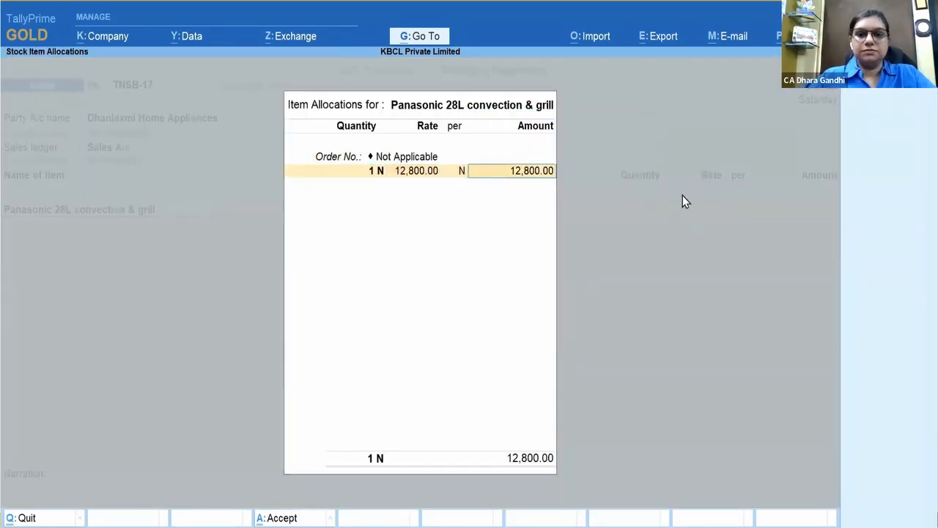
pyautogui.press('Return')
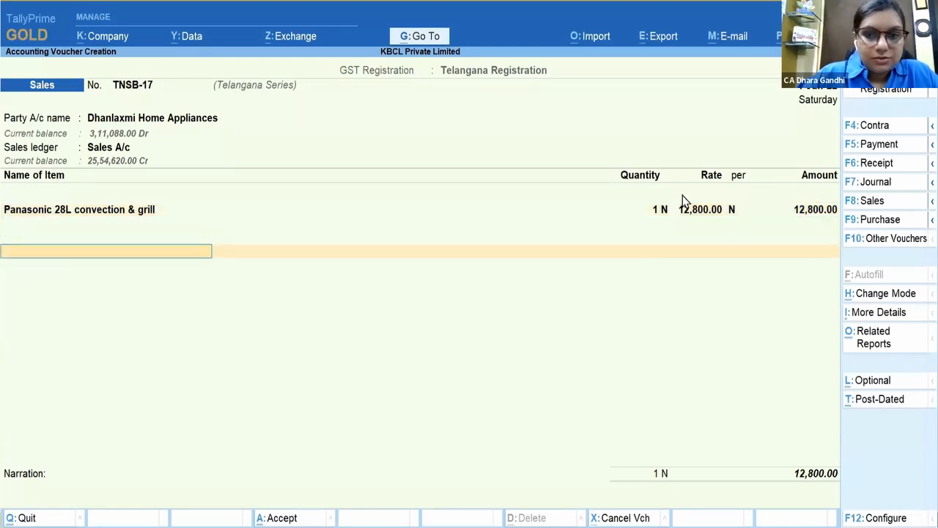
# Step: Add Output CGST (REG) and Output SGST (REG), then discard the voucher
pyautogui.write('Cgs')
pyautogui.press('Down')
pyautogui.press('Down')
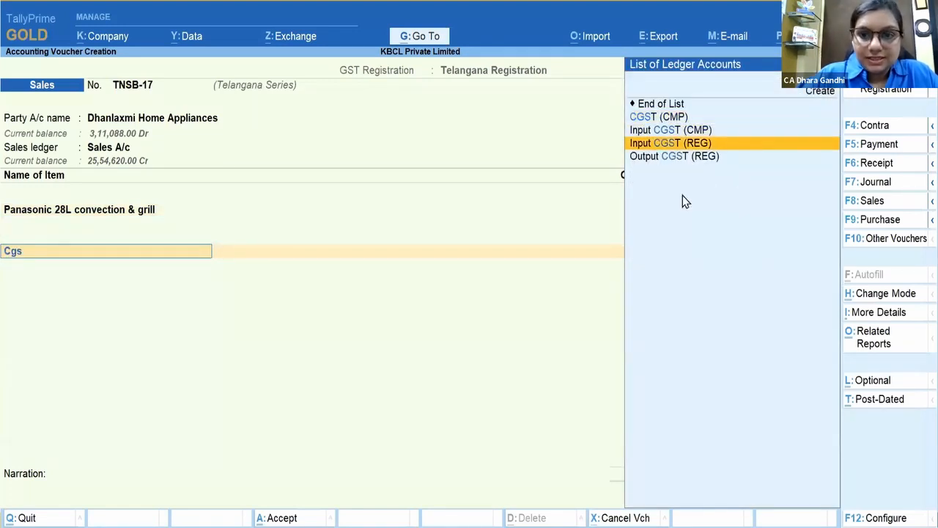
pyautogui.press('Down')
pyautogui.press('Return')
pyautogui.press('Return')
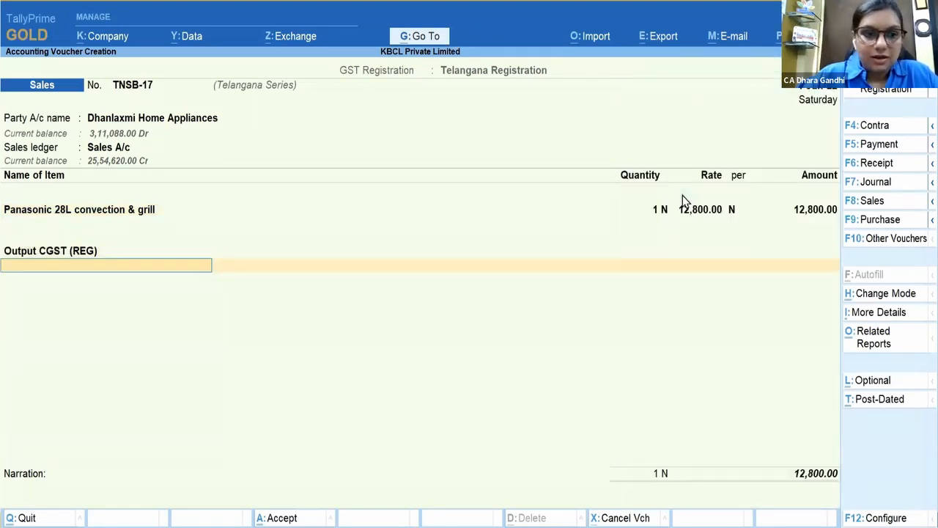
pyautogui.write('Out')
pyautogui.press('Down')
pyautogui.press('Down')
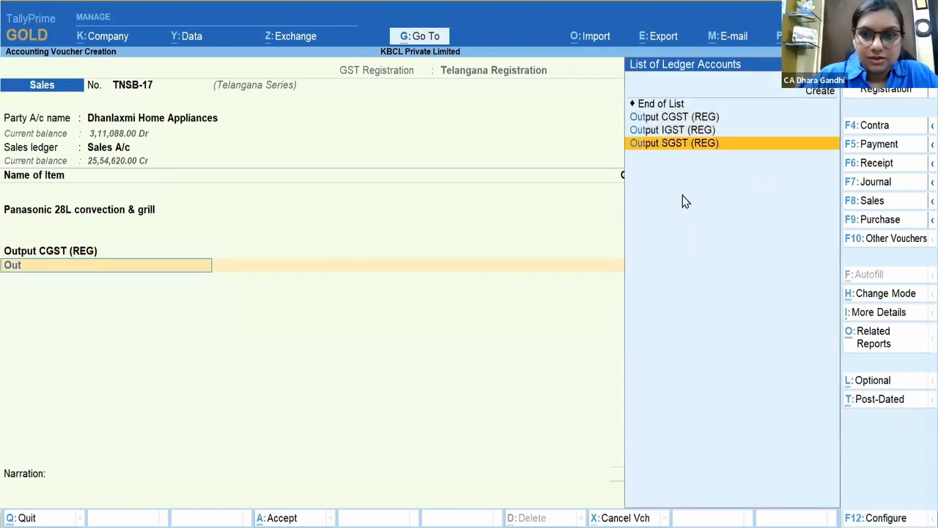
pyautogui.press('Return')
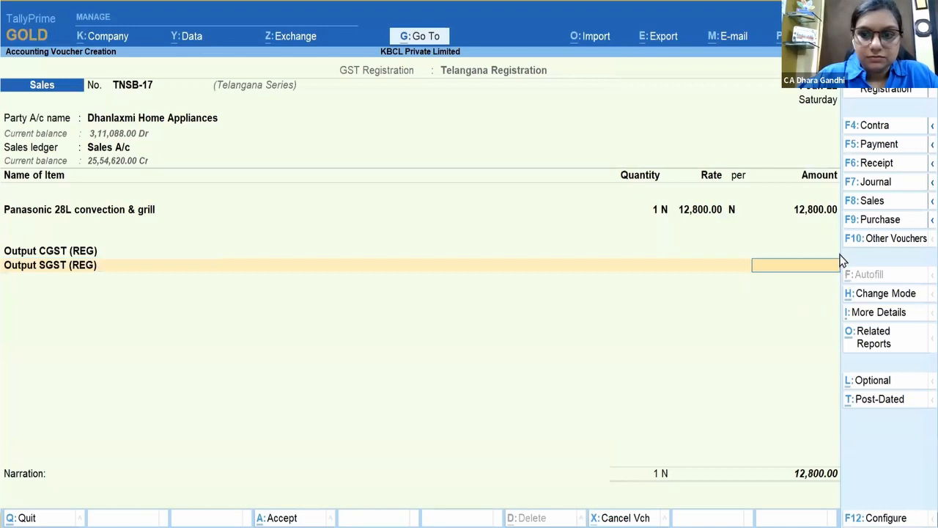
pyautogui.press('Escape')
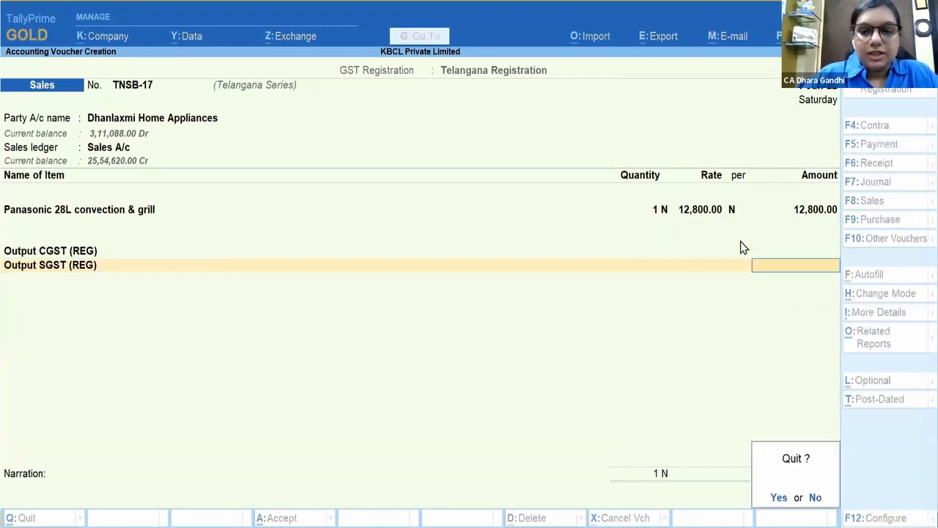
pyautogui.press('y')
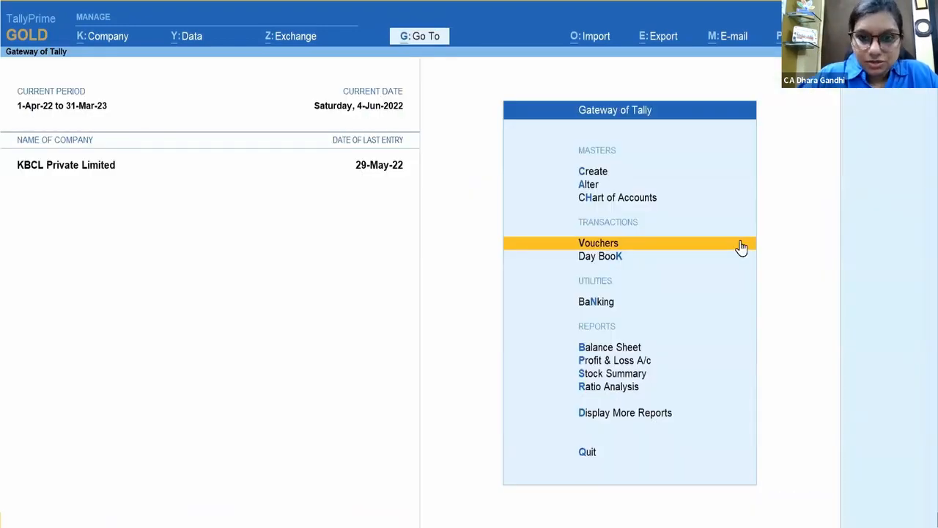
# Step: Set the Telangana Registration back to Active, keeping Regular as the registration type
pyautogui.press('F11')
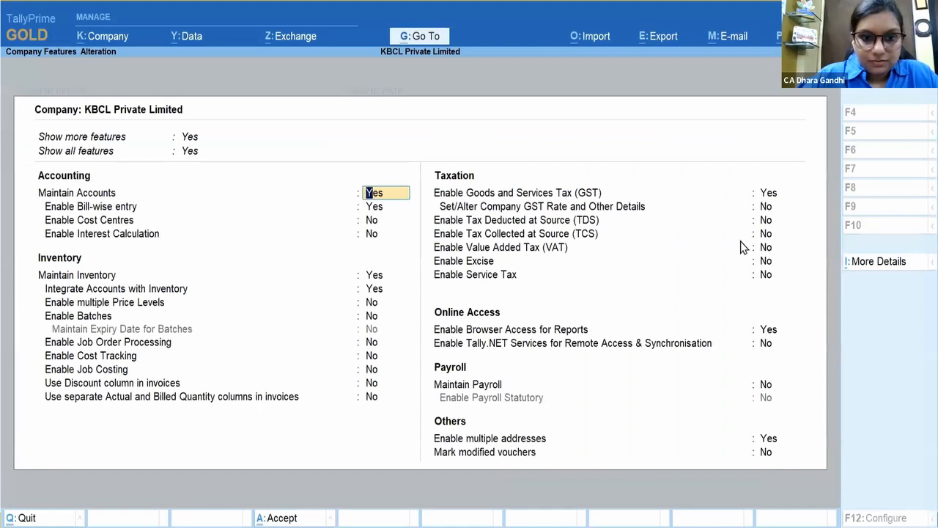
pyautogui.click(768, 193)
pyautogui.press('Return')
pyautogui.press('Down')
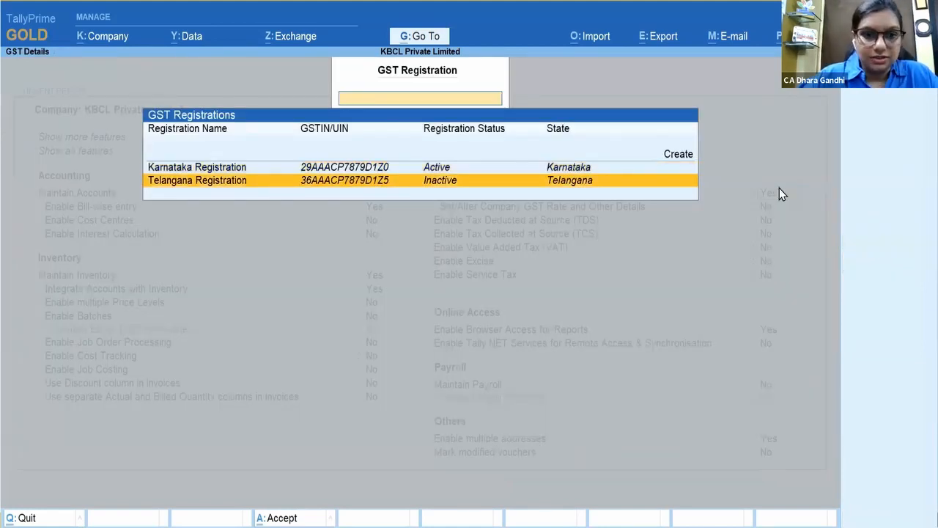
pyautogui.press('Return')
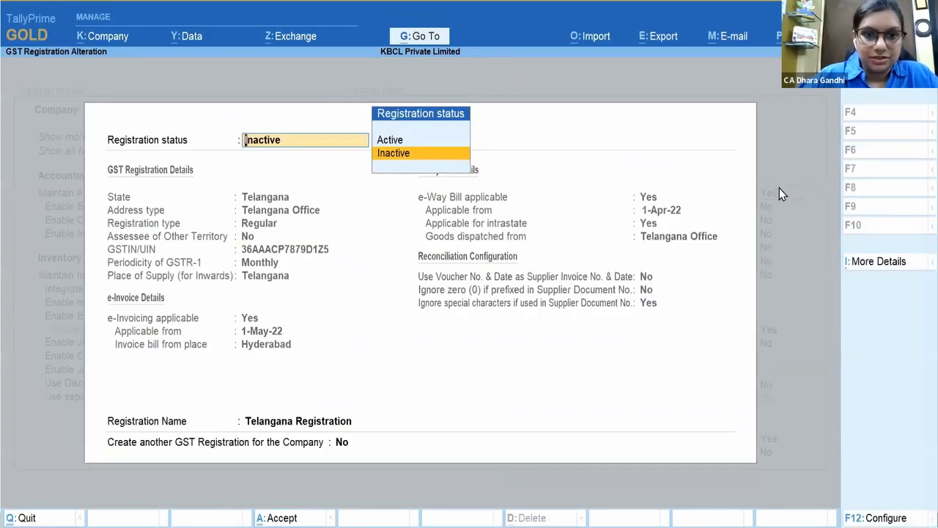
pyautogui.click(433, 146)
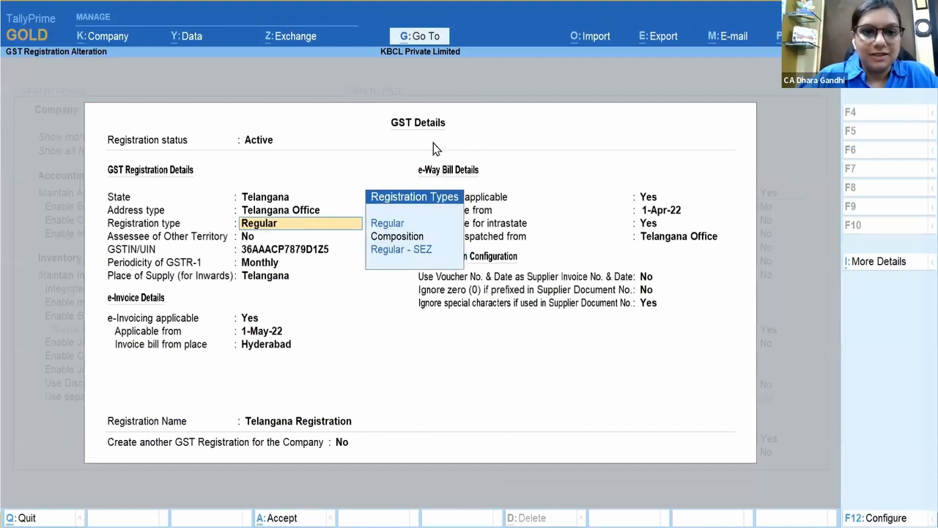
pyautogui.press('Return')
pyautogui.press('Return')
pyautogui.press('Return')
pyautogui.hotkey('ctrl', 'a')
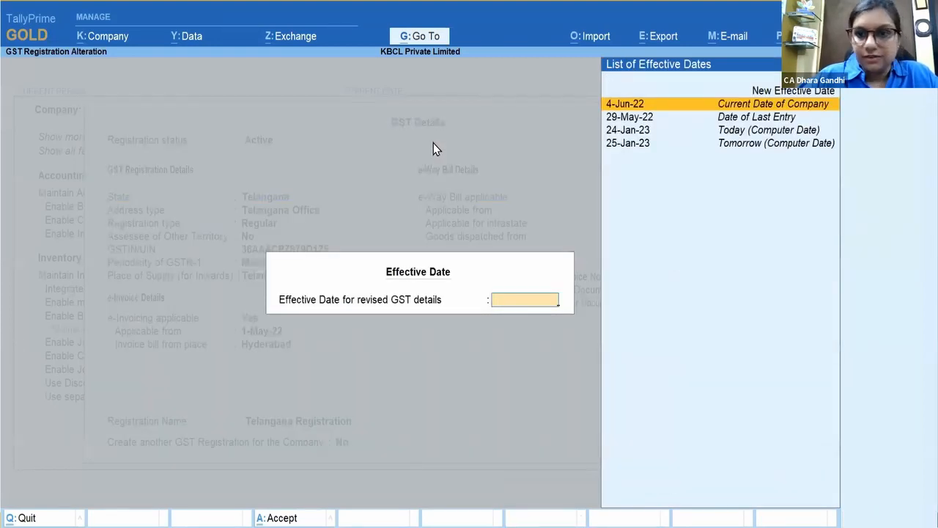
# Step: Make it effective from 16 June and save the company features
pyautogui.click(817, 92)
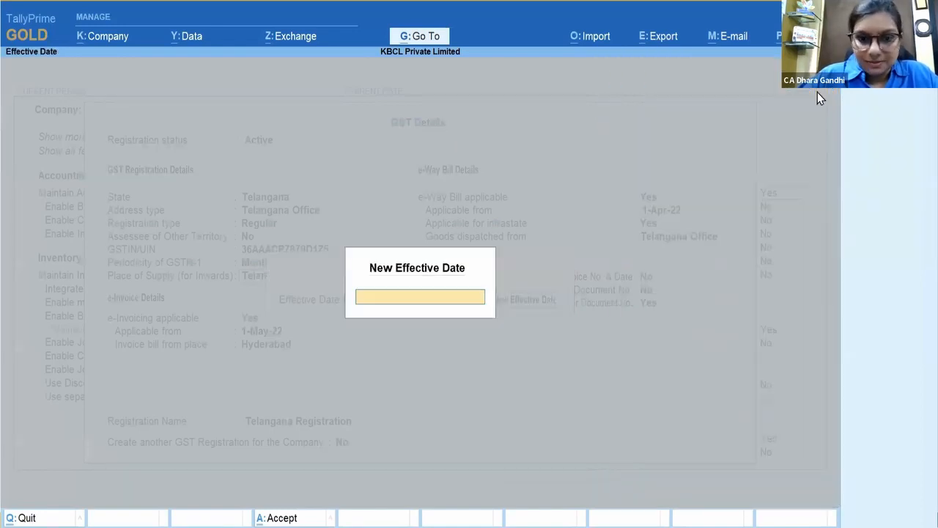
pyautogui.write('16.june')
pyautogui.press('Return')
pyautogui.press('Return')
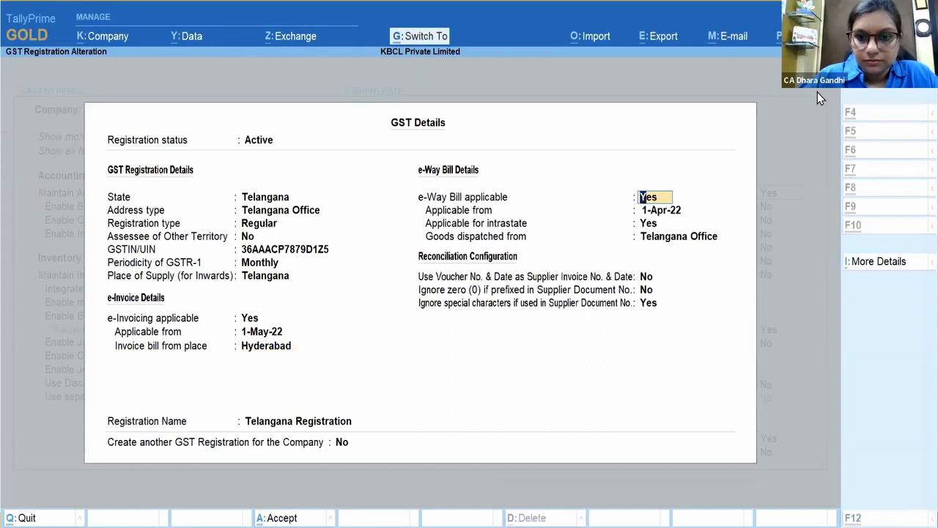
pyautogui.hotkey('ctrl', 'a')
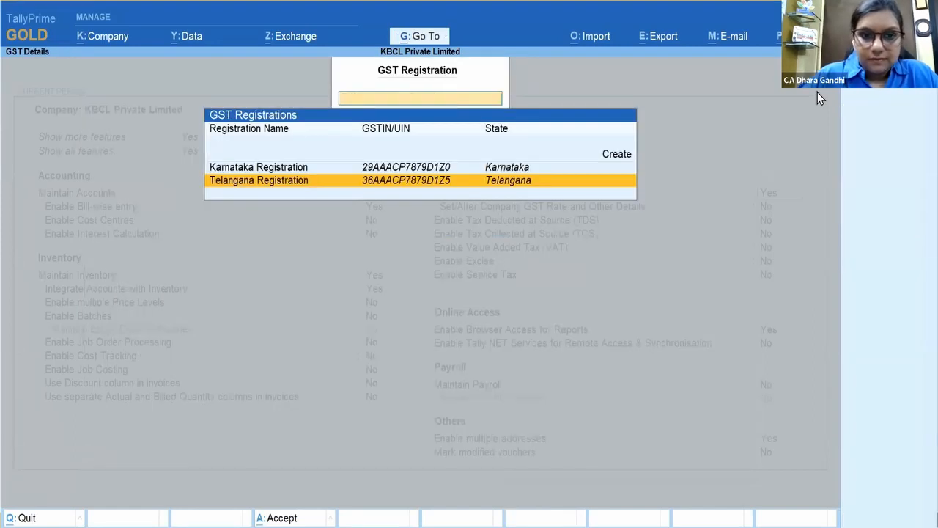
pyautogui.press('Escape')
pyautogui.hotkey('ctrl', 'a')
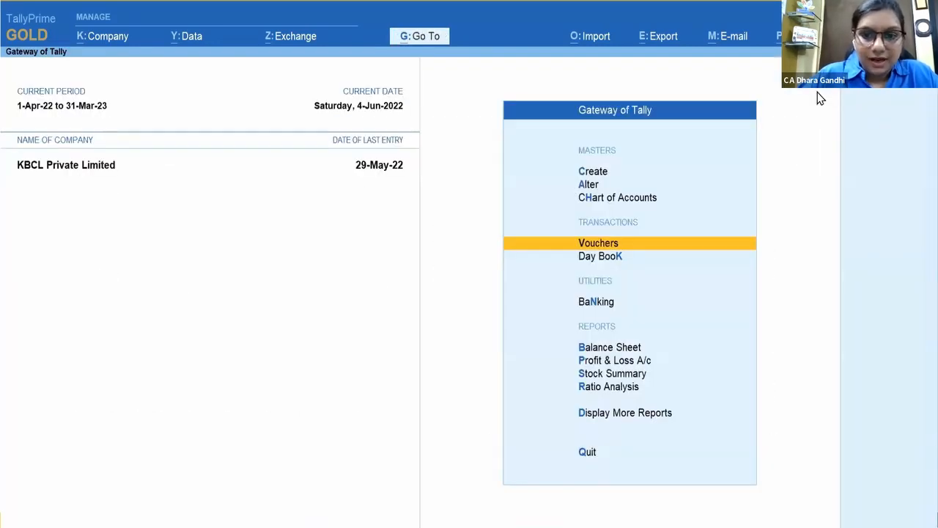
# Step: Draft an 18 June sale to Dhanlaxmi via Sales A/c of one Panasonic 28L convection & grill
pyautogui.click(657, 250)
pyautogui.press('F2')
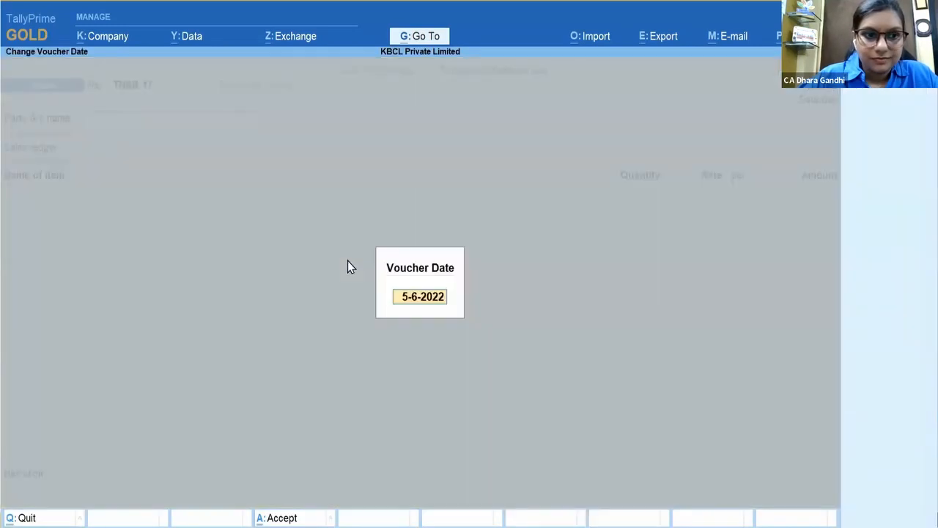
pyautogui.write('18.june')
pyautogui.press('Return')
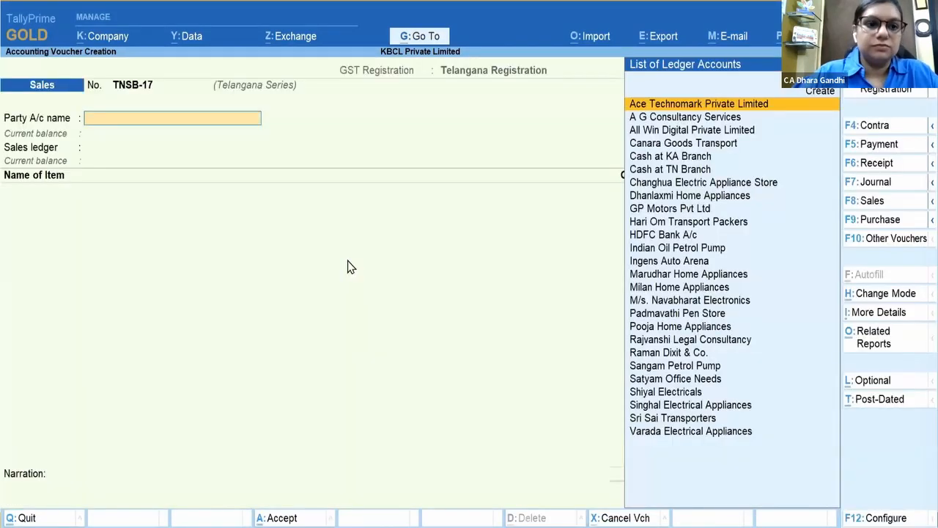
pyautogui.write('Dhanlaxmi Home Appliances')
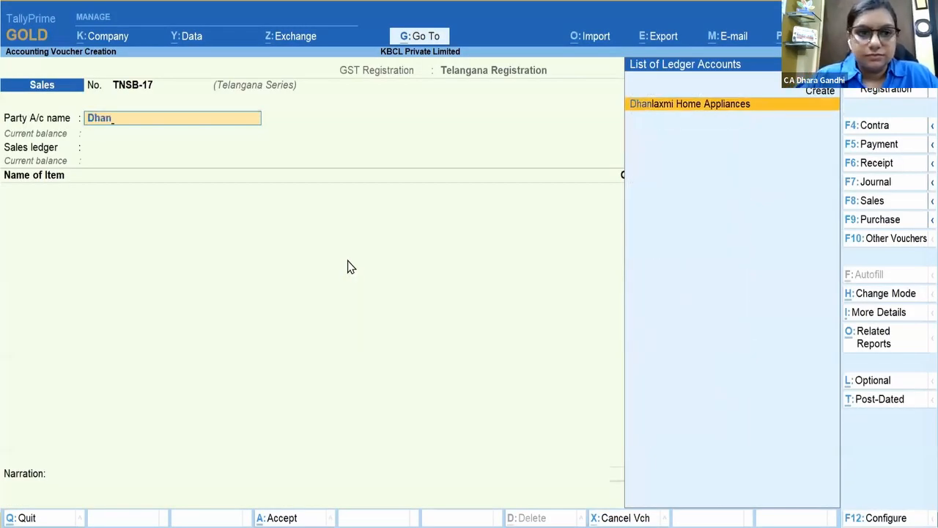
pyautogui.press('Return')
pyautogui.press('Return')
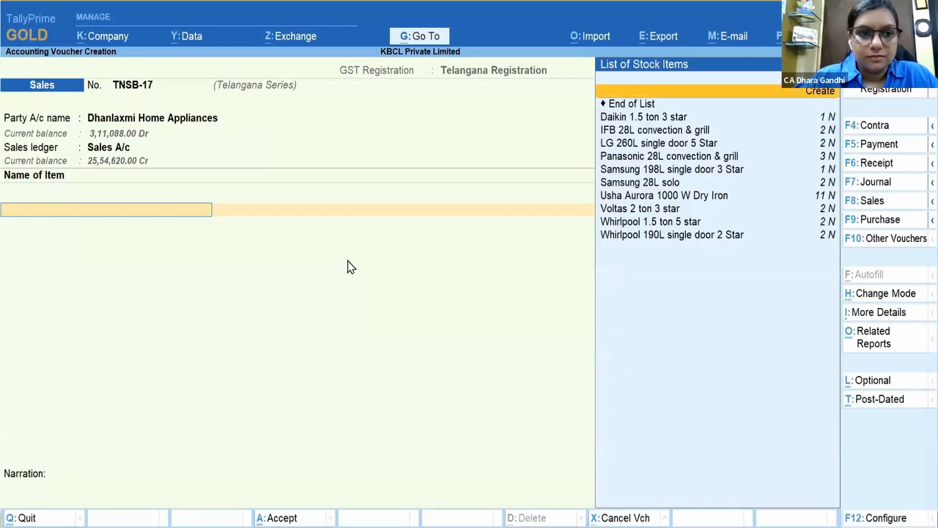
pyautogui.press('Down')
pyautogui.press('Down')
pyautogui.press('Down')
pyautogui.press('Down')
pyautogui.press('Down')
pyautogui.press('Return')
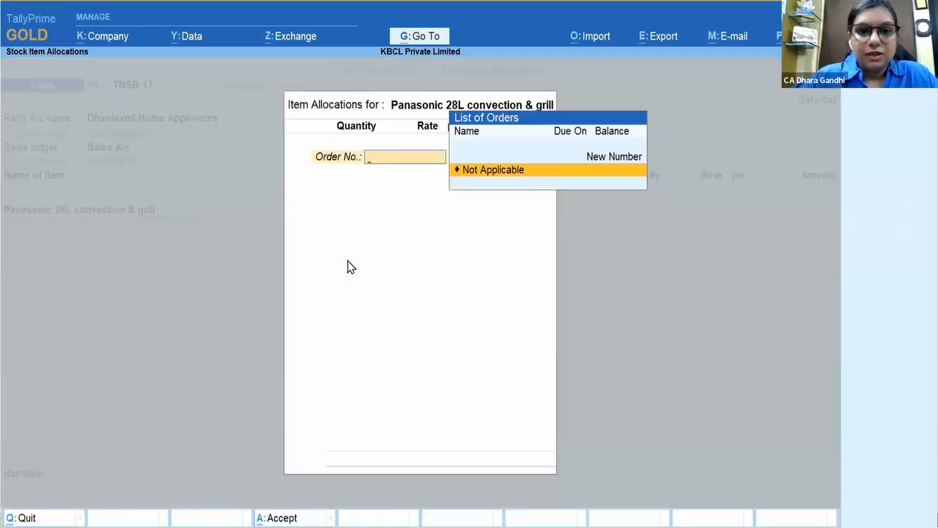
pyautogui.press('Return')
pyautogui.write('1')
pyautogui.press('Return')
pyautogui.press('Return')
pyautogui.press('Return')
pyautogui.press('Return')
pyautogui.press('Return')
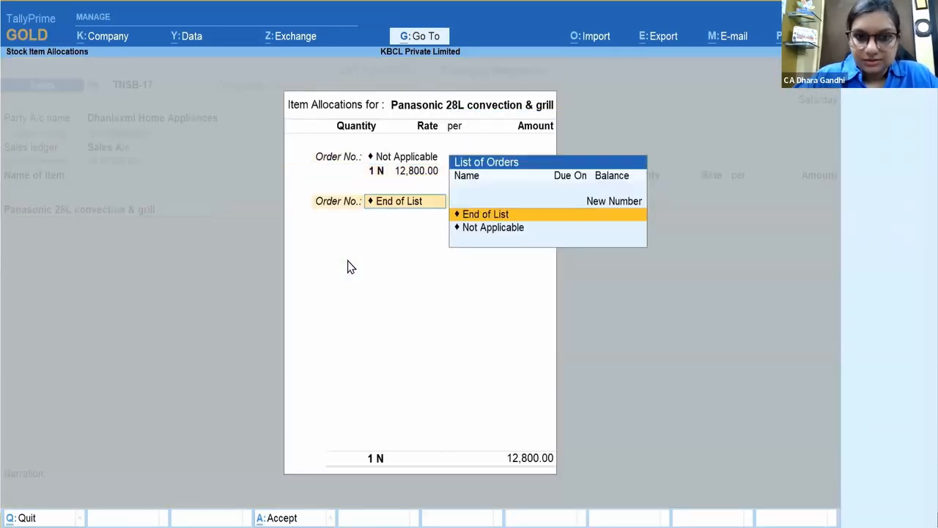
# Step: Add Output CGST and SGST (REG) of 1,792 each, then leave the voucher
pyautogui.write('Cgst')
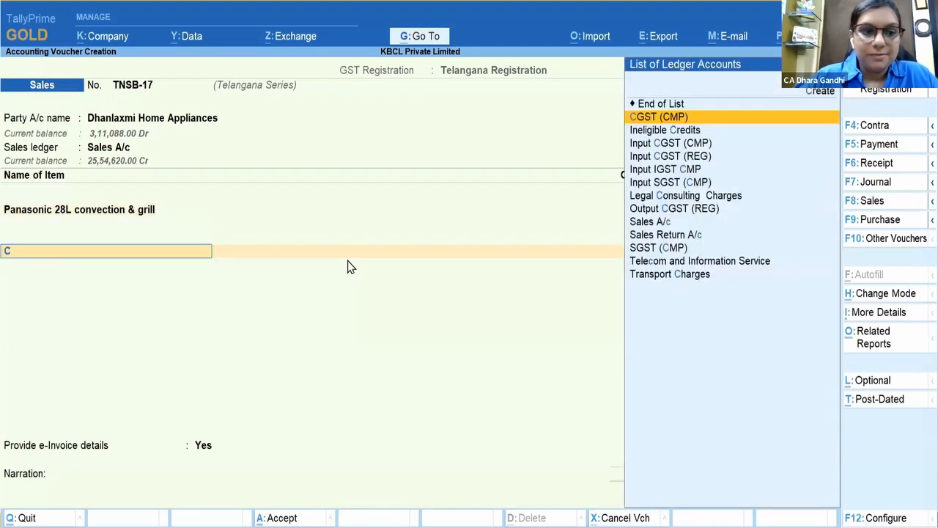
pyautogui.press('Down')
pyautogui.press('Down')
pyautogui.press('Down')
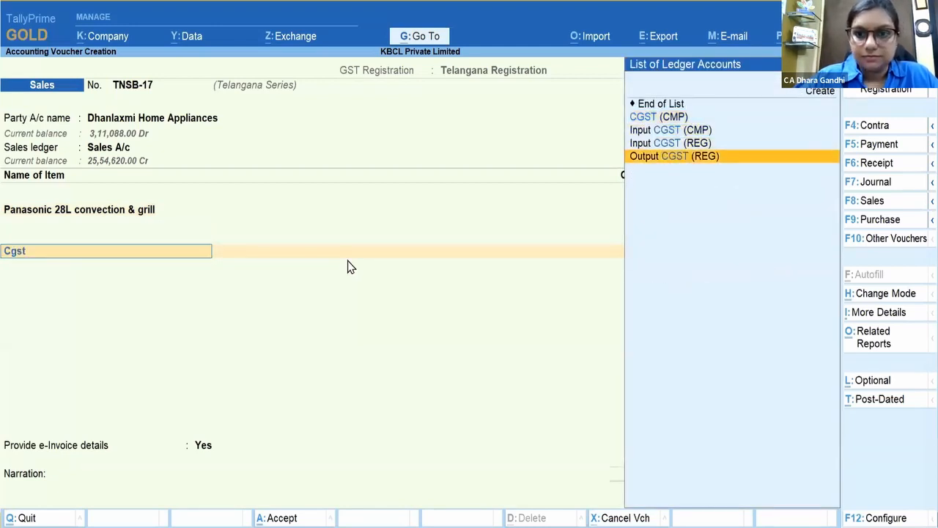
pyautogui.press('Return')
pyautogui.press('Return')
pyautogui.write('Sgst')
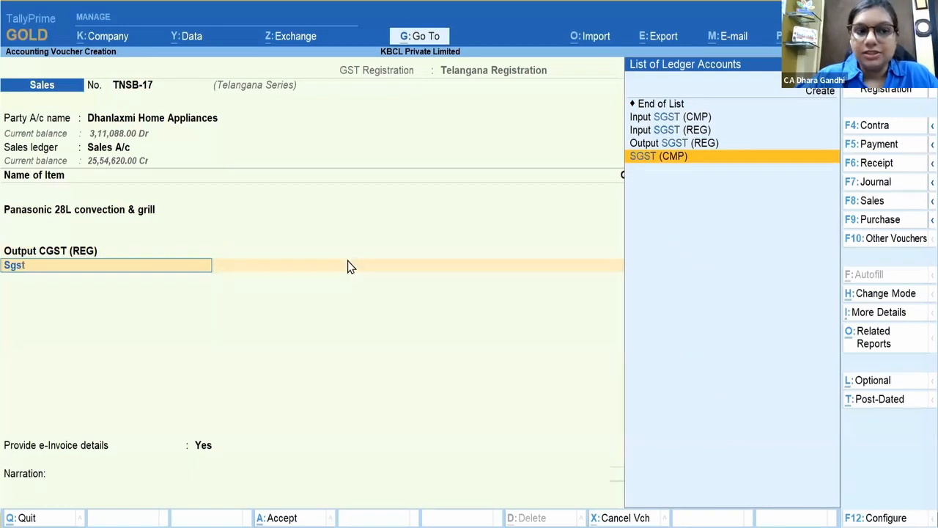
pyautogui.press('Up')
pyautogui.press('Return')
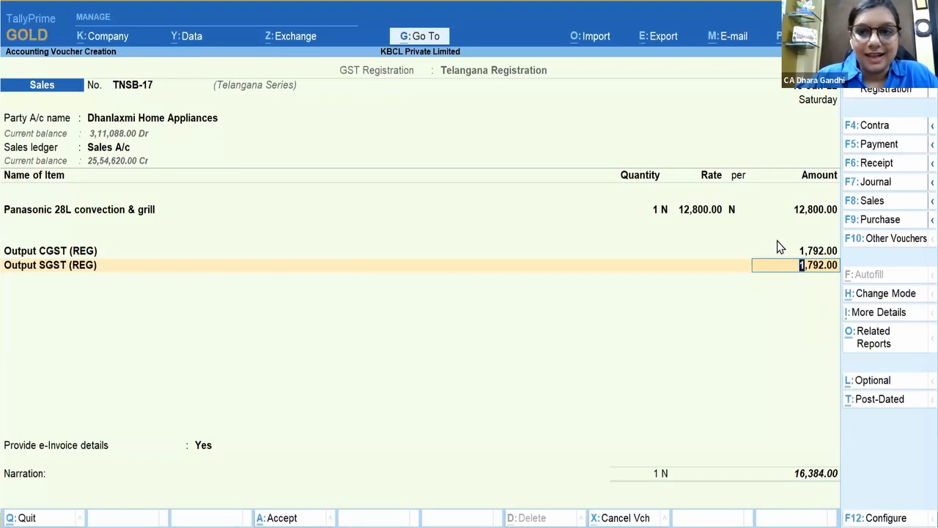
pyautogui.press('Escape')
pyautogui.press('Escape')
# Step: Discard the 18 June voucher and open the Telangana registration's GST details
pyautogui.press('y')
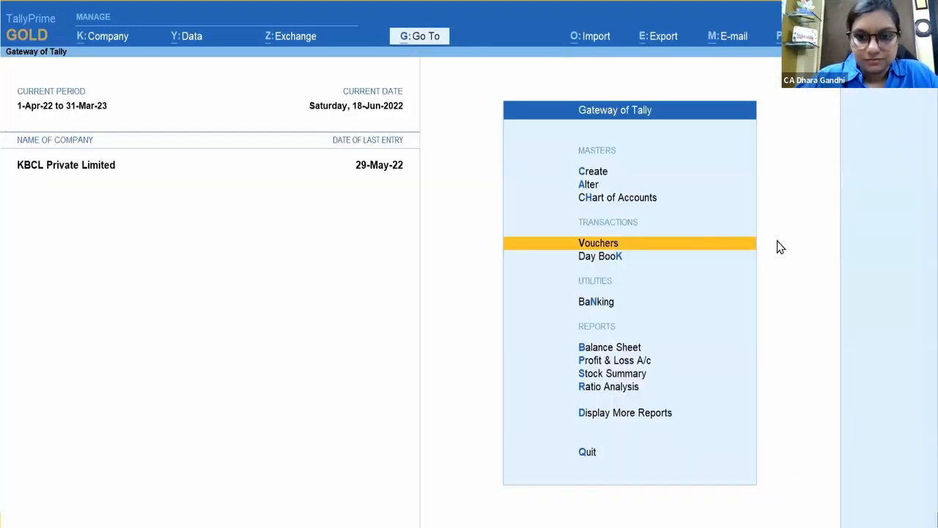
pyautogui.press('F11')
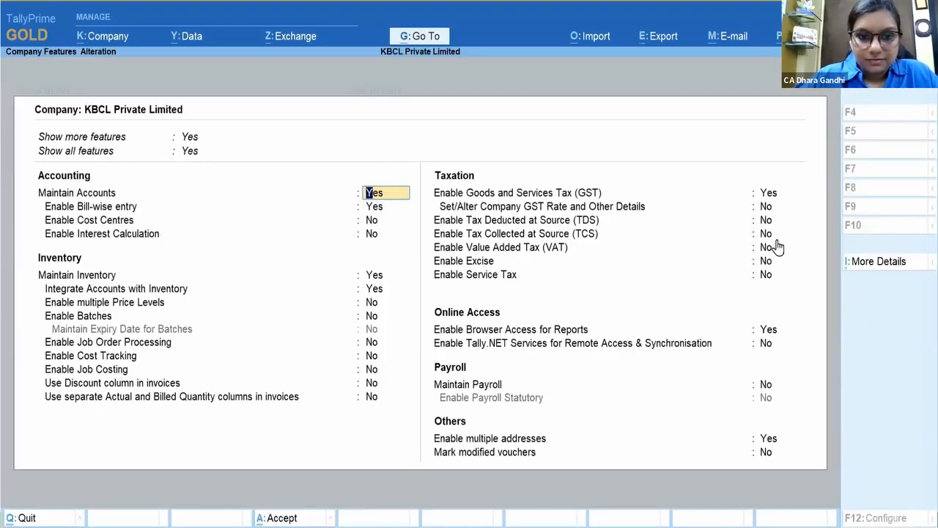
pyautogui.click(776, 198)
pyautogui.write('y')
pyautogui.press('Return')
pyautogui.press('Down')
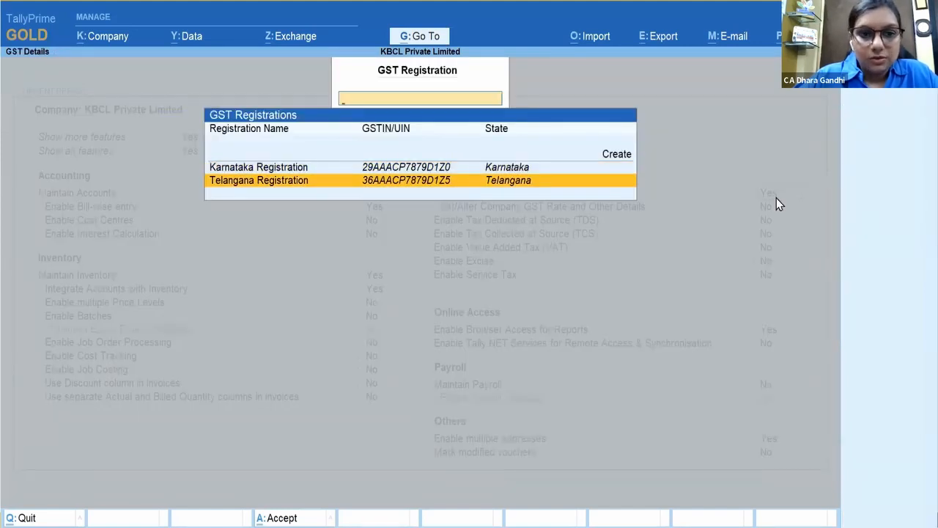
pyautogui.press('Return')
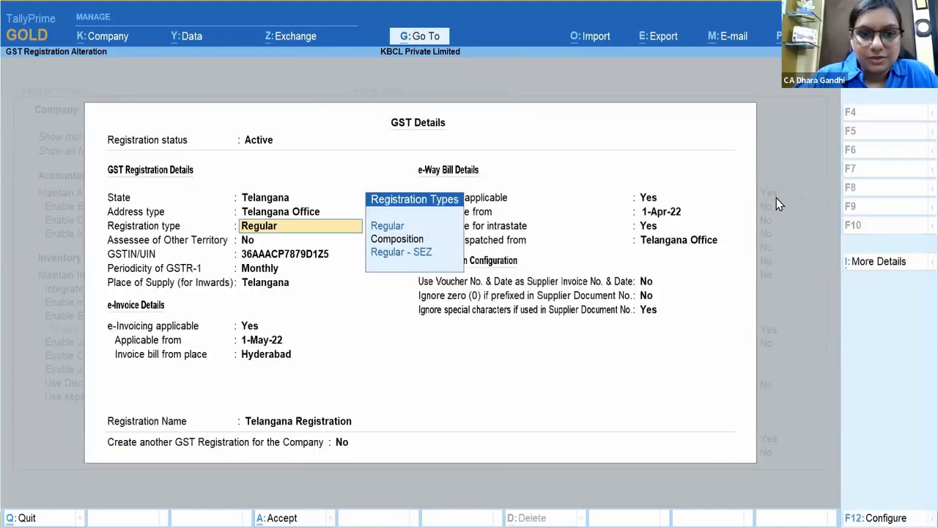
# Step: View the GST Registration Details history: inactive from 1 June, active from 16 June
pyautogui.click(878, 262)
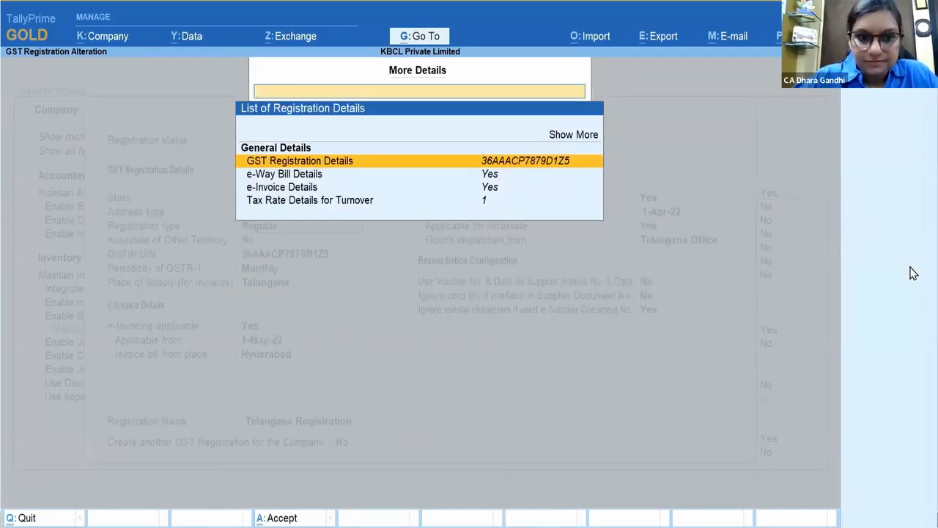
pyautogui.write('History')
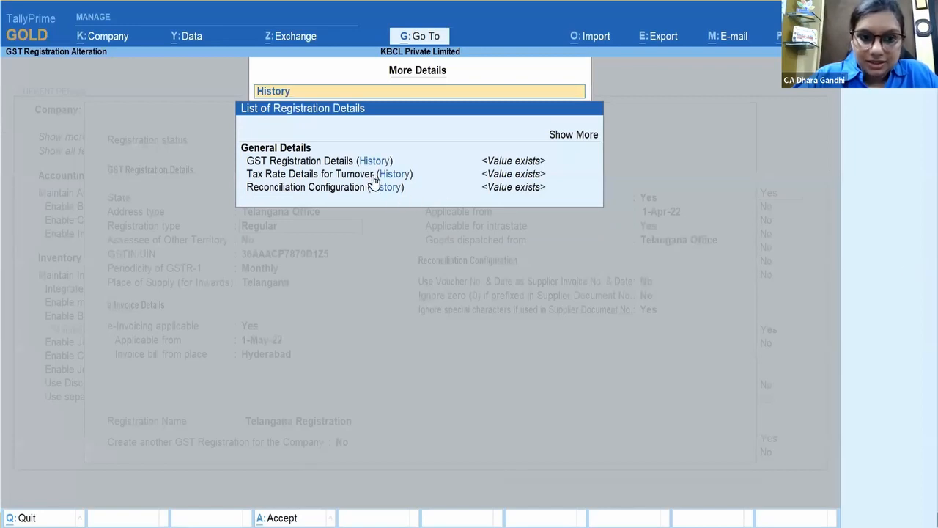
pyautogui.click(374, 167)
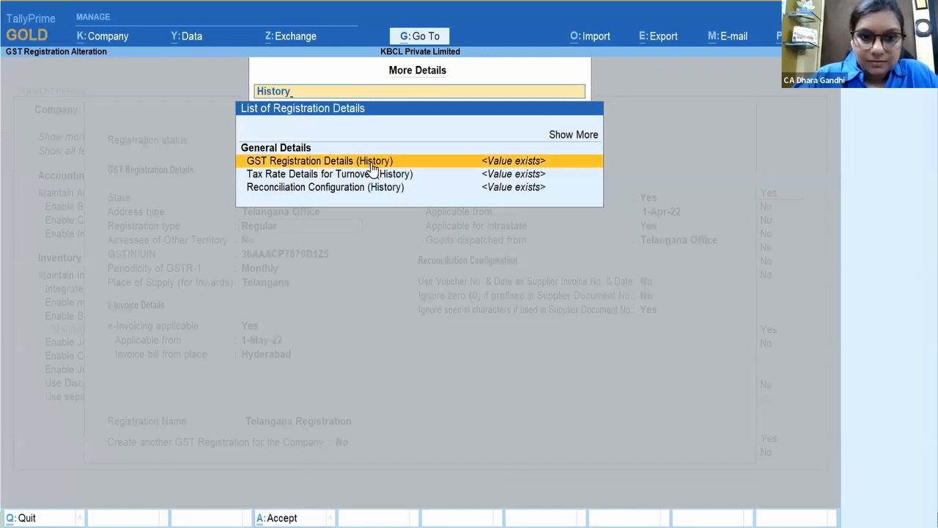
pyautogui.click(372, 169)
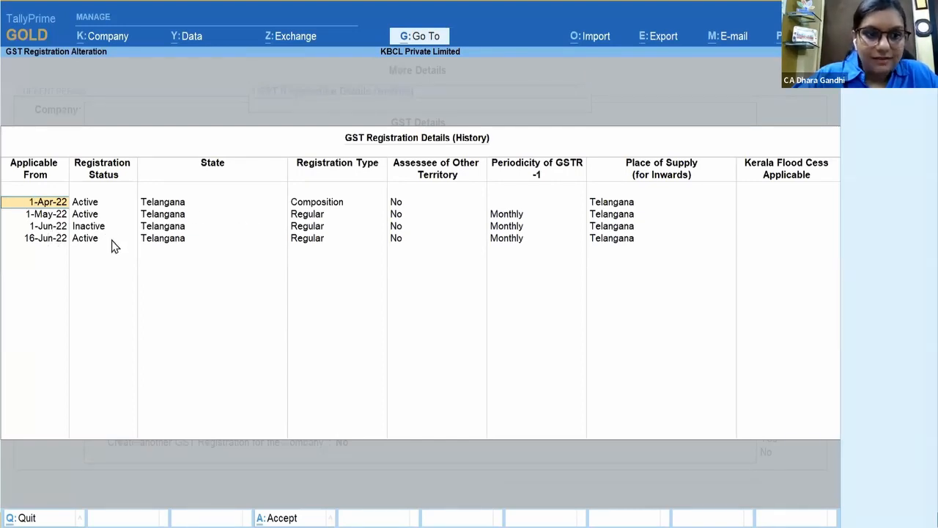
pyautogui.press('BackSpace')
pyautogui.press('Escape')
# Step: Exit company features without changes and return to slide 20, GSTR 2A / 2B Reconciliation
pyautogui.press('y')
pyautogui.press('Escape')
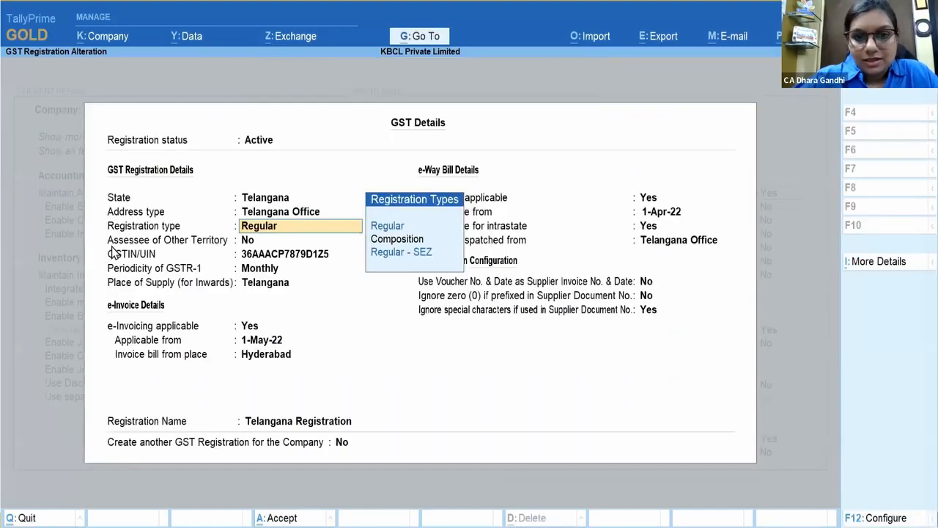
pyautogui.press('Escape')
pyautogui.press('Escape')
pyautogui.press('y')
pyautogui.press('Escape')
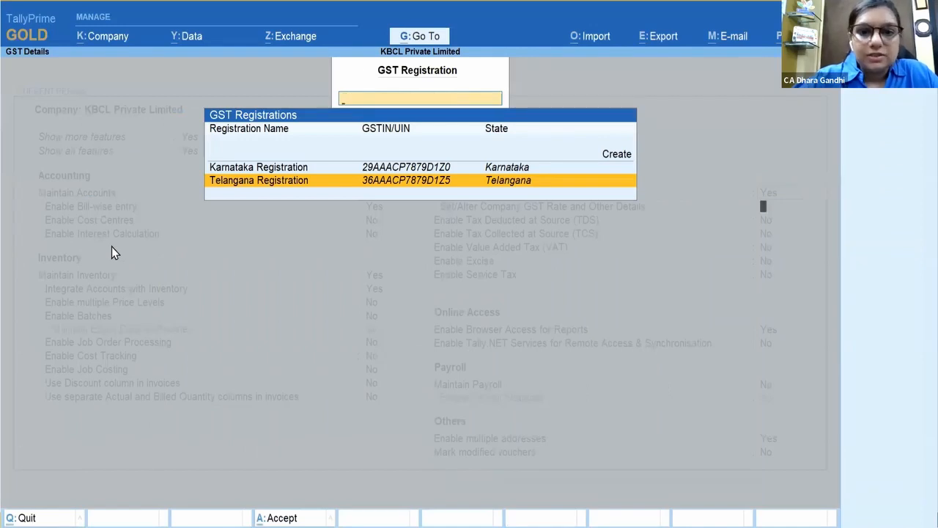
pyautogui.press('Escape')
pyautogui.press('Escape')
pyautogui.press('y')
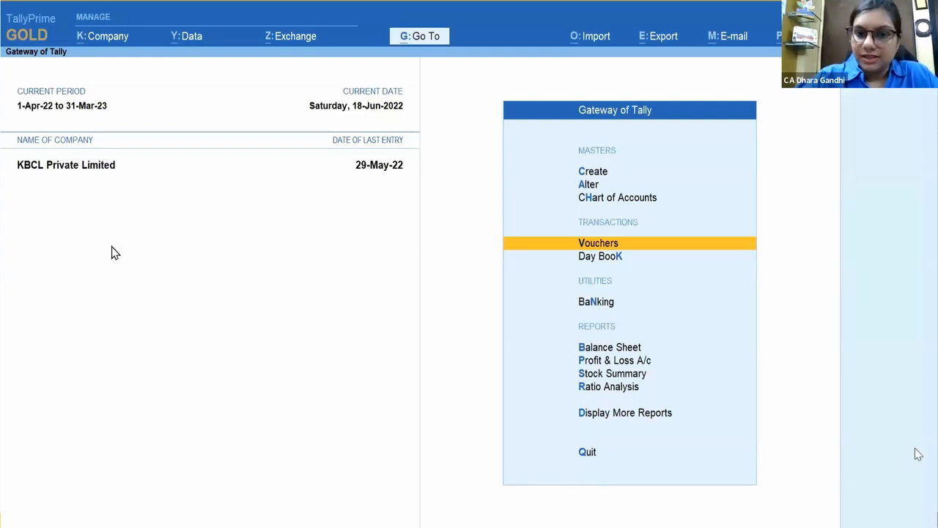
pyautogui.press('Escape')
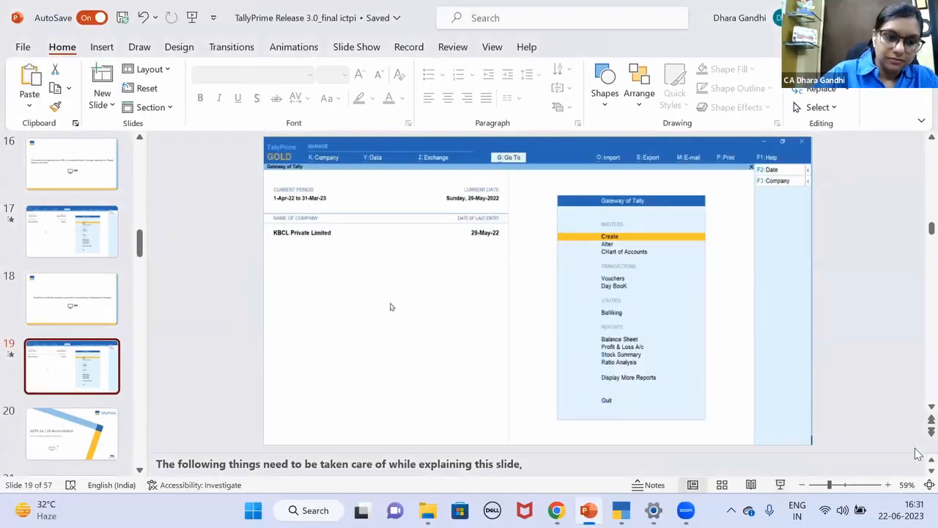
pyautogui.press('pagedown')
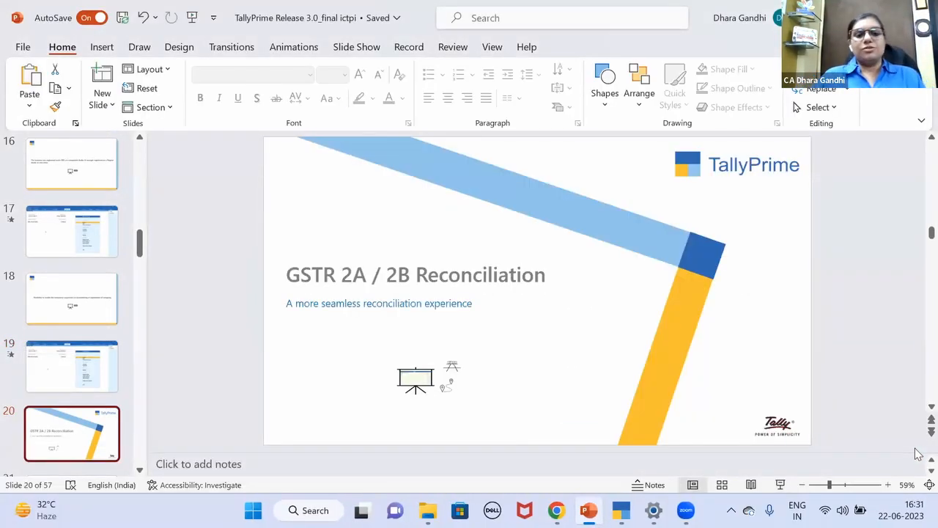
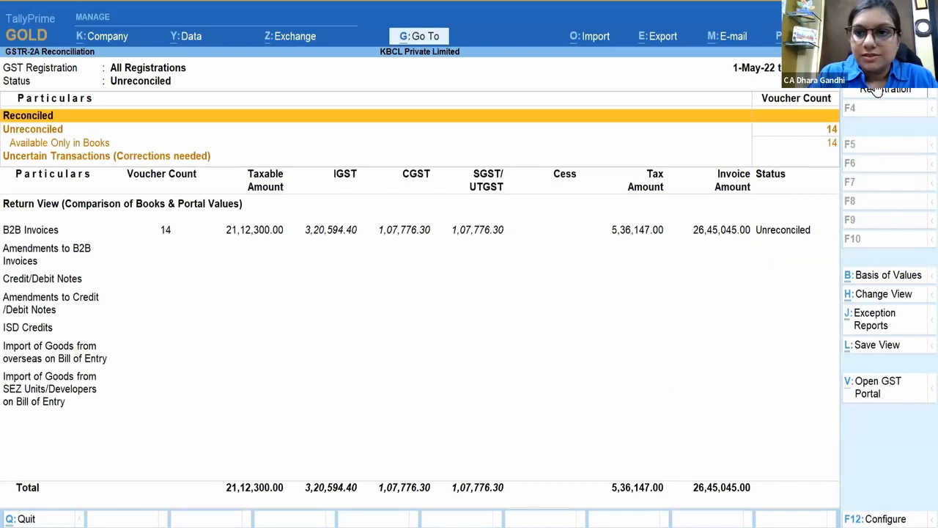
# Step: Limit the GSTR-2A Reconciliation to the Karnataka Registration and bring up the import options
pyautogui.click(884, 88)
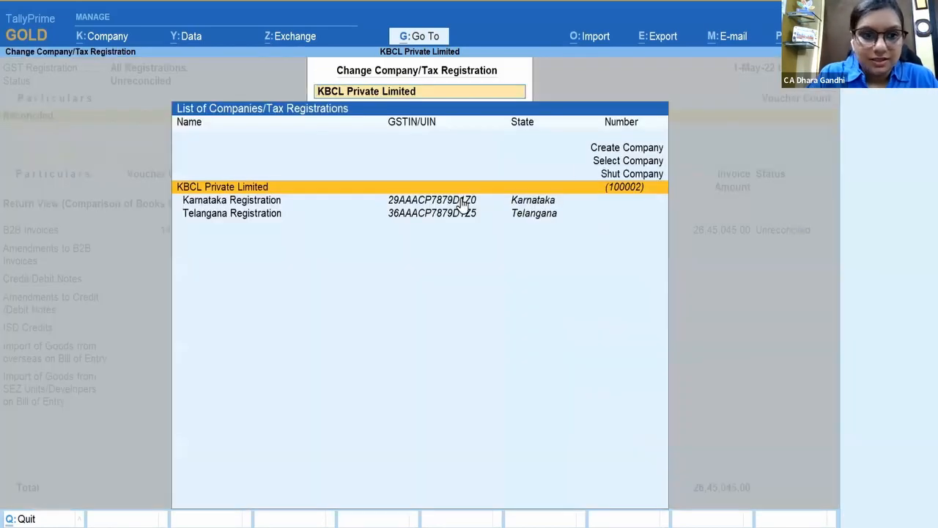
pyautogui.click(290, 203)
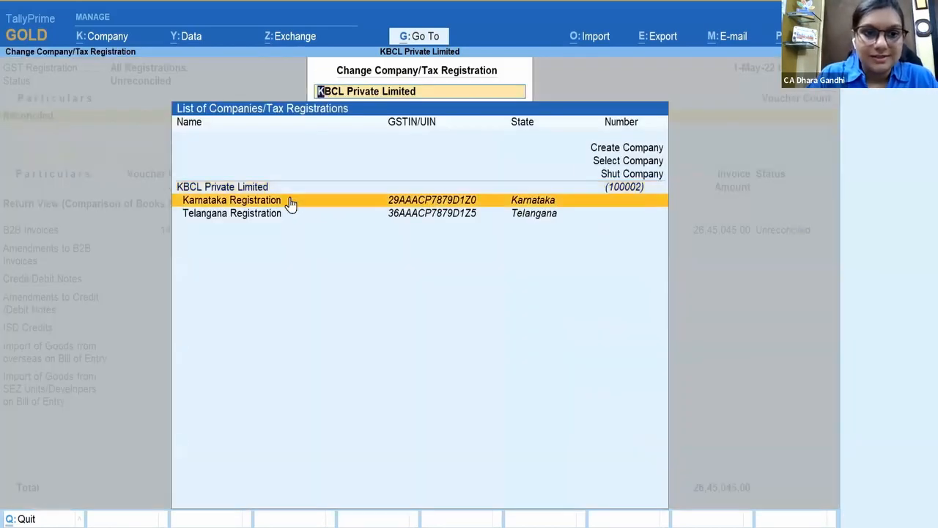
pyautogui.click(291, 203)
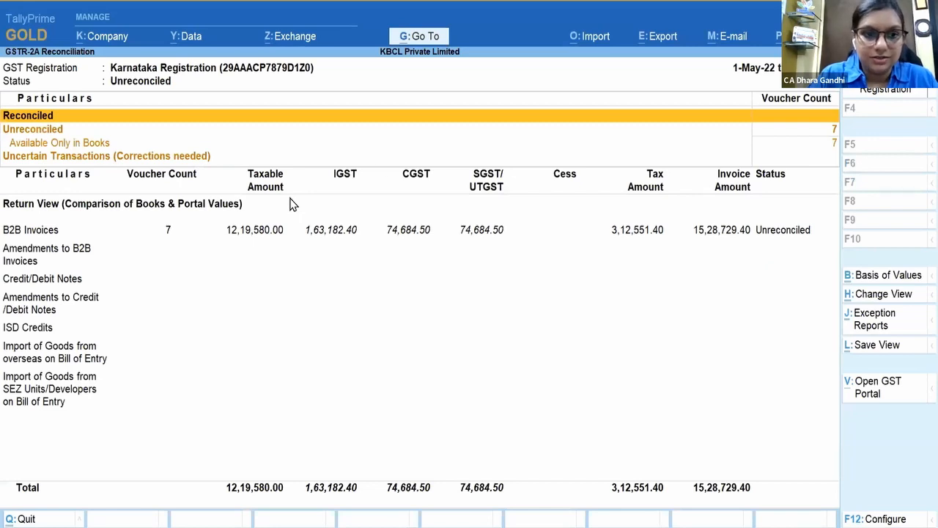
pyautogui.click(597, 40)
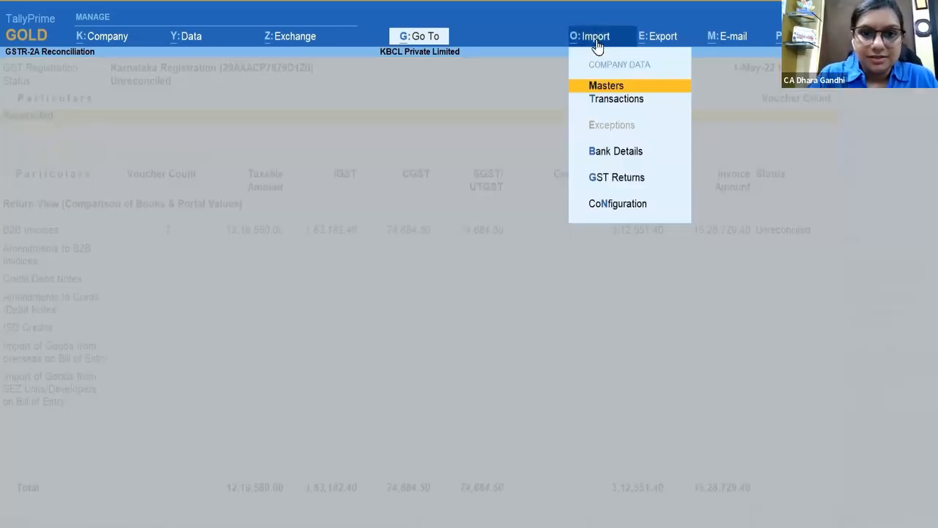
# Step: Import the May 2022 GSTR-2A json from the Desktop for Karnataka, 9 of 9 transactions
pyautogui.click(651, 179)
pyautogui.press('Return')
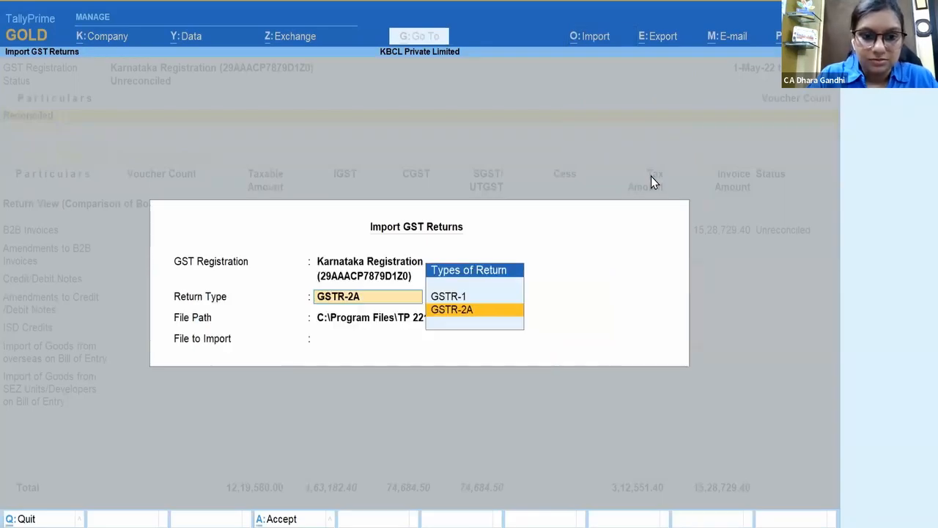
pyautogui.press('Return')
pyautogui.press('Up')
pyautogui.press('Return')
pyautogui.press('Down')
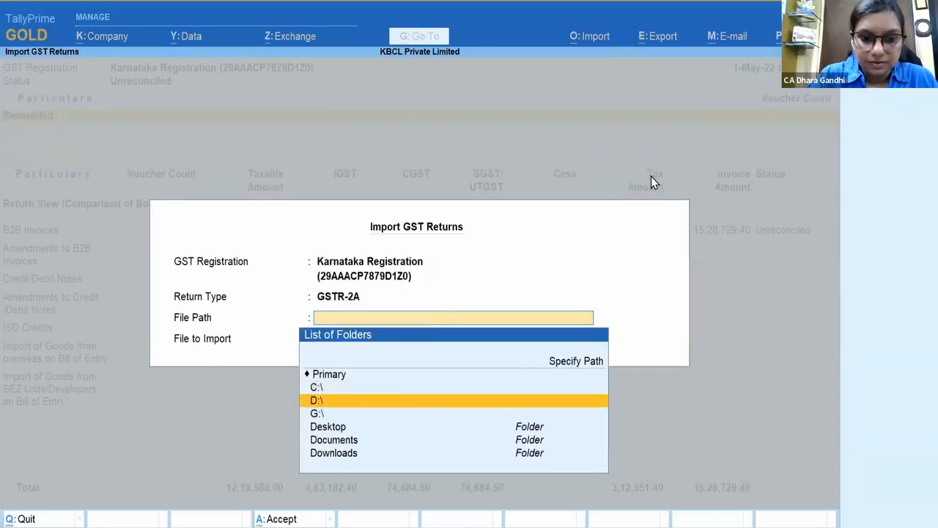
pyautogui.press('Down')
pyautogui.press('Down')
pyautogui.press('Return')
pyautogui.press('Return')
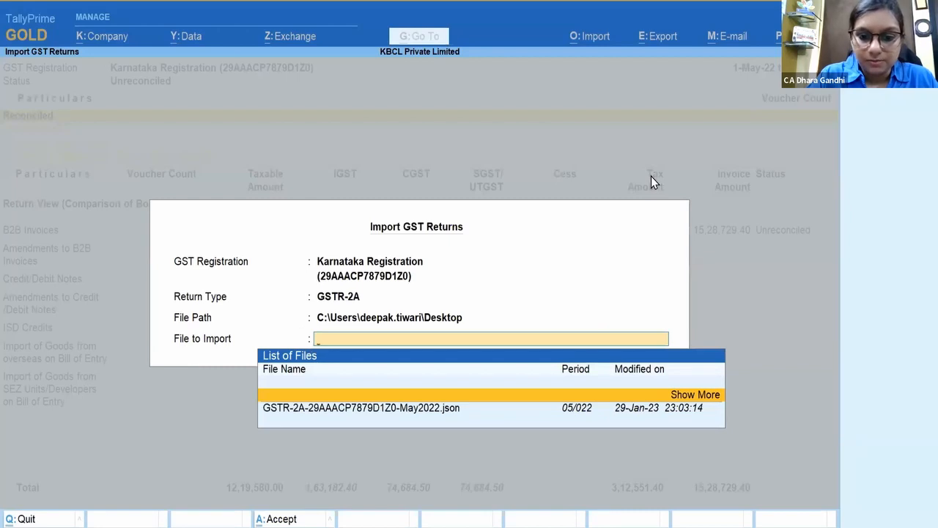
pyautogui.press('Down')
pyautogui.press('Return')
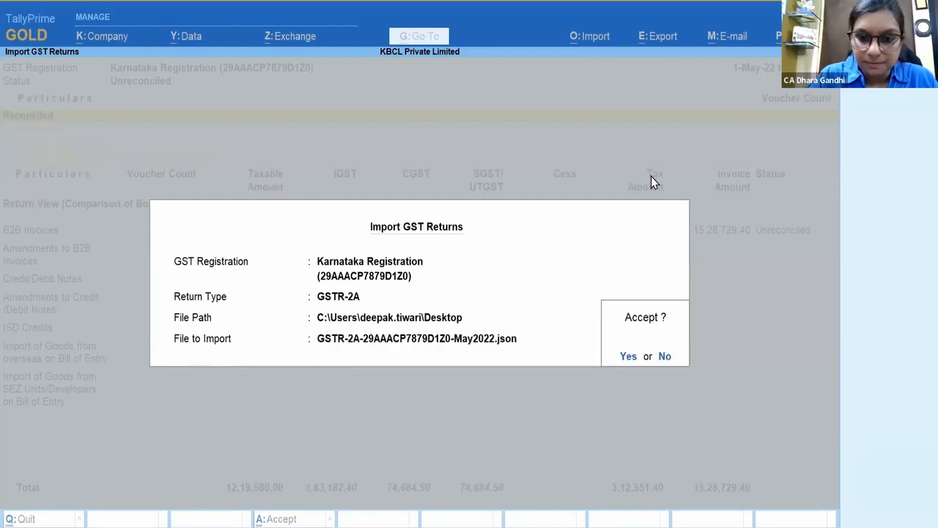
pyautogui.click(627, 360)
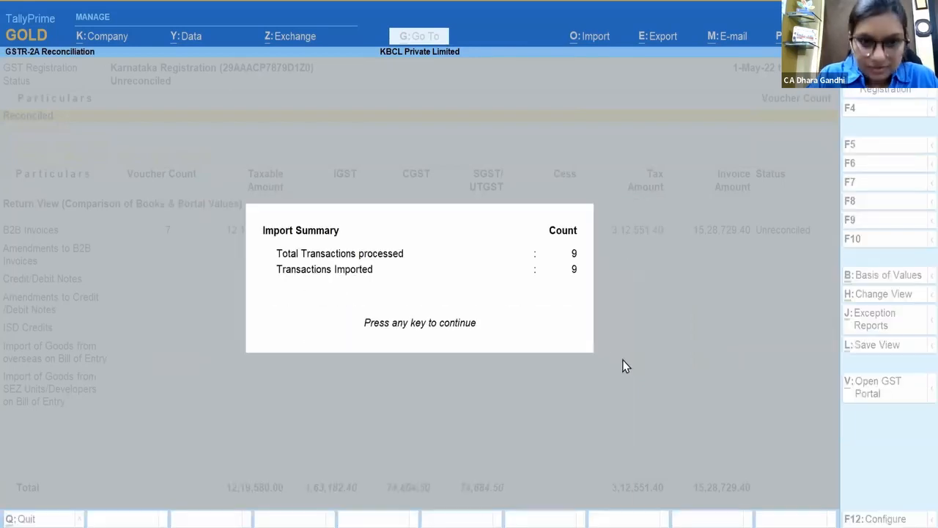
# Step: Dismiss the import summary and view the B2B Invoices register voucher by voucher
pyautogui.click(488, 331)
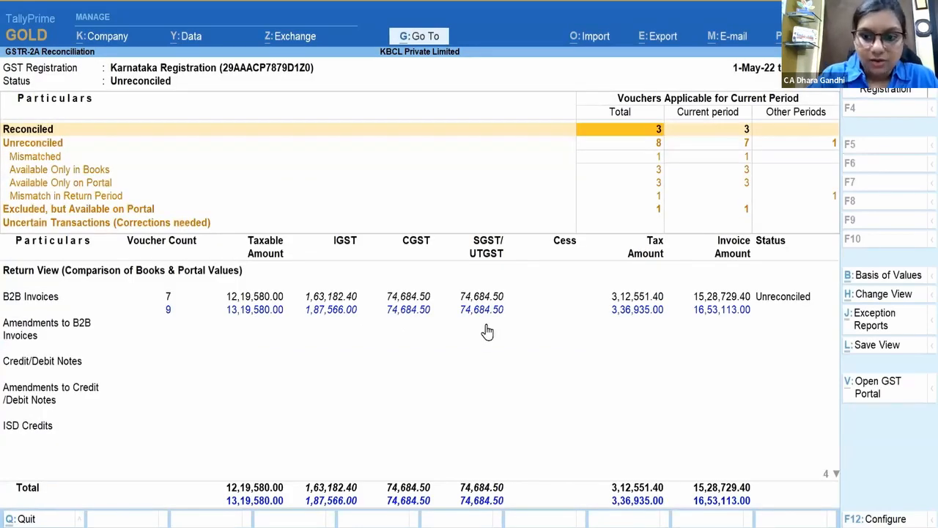
pyautogui.click(167, 297)
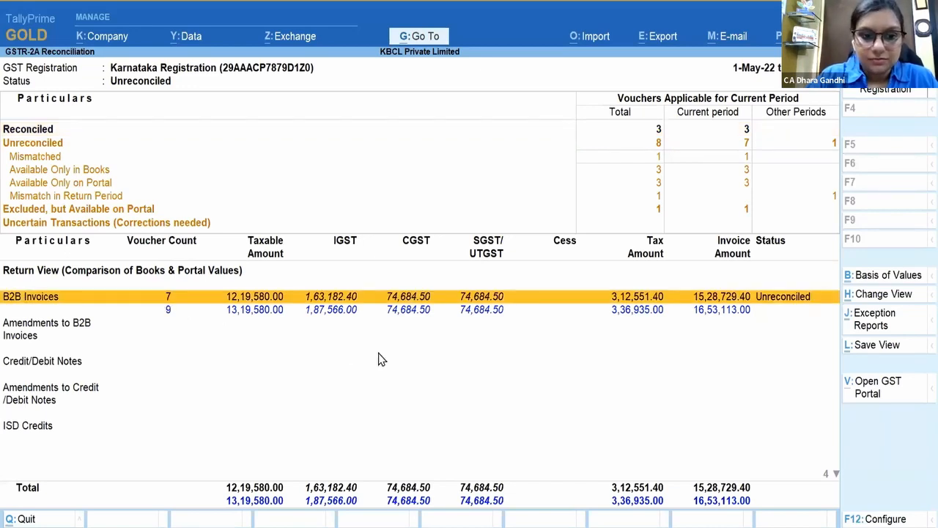
pyautogui.press('Return')
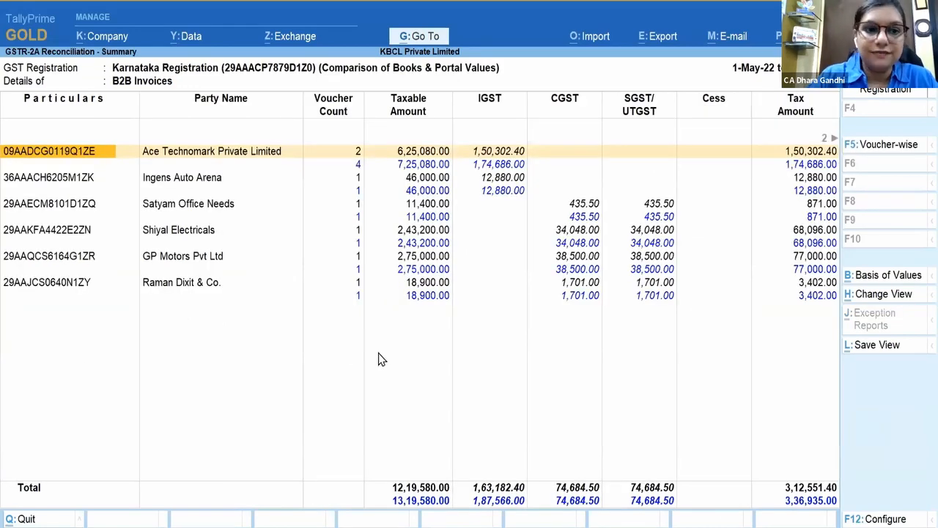
pyautogui.click(892, 150)
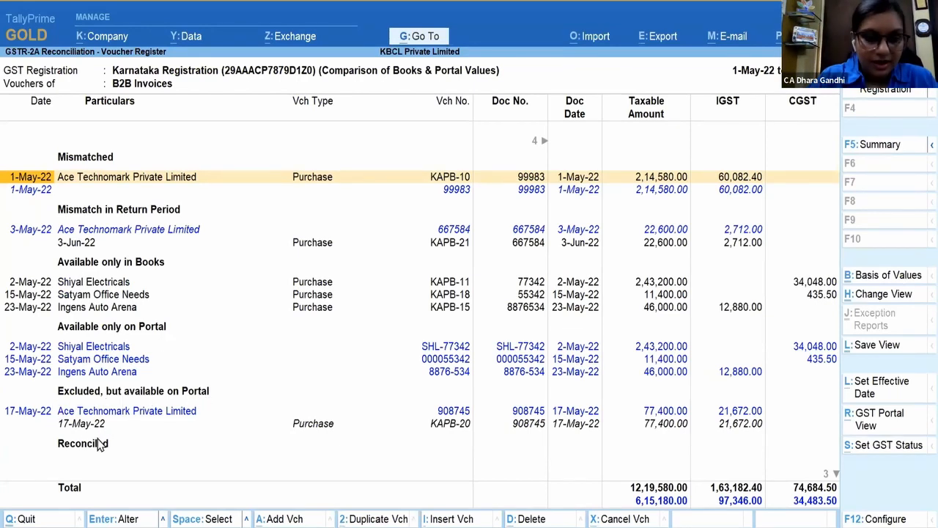
# Step: Compare Ingens Auto Arena's portal-only and books-only entries, then bring up company features
pyautogui.press('Down')
pyautogui.press('Down')
pyautogui.press('Down')
pyautogui.press('Down')
pyautogui.press('Down')
pyautogui.press('Down')
pyautogui.press('Down')
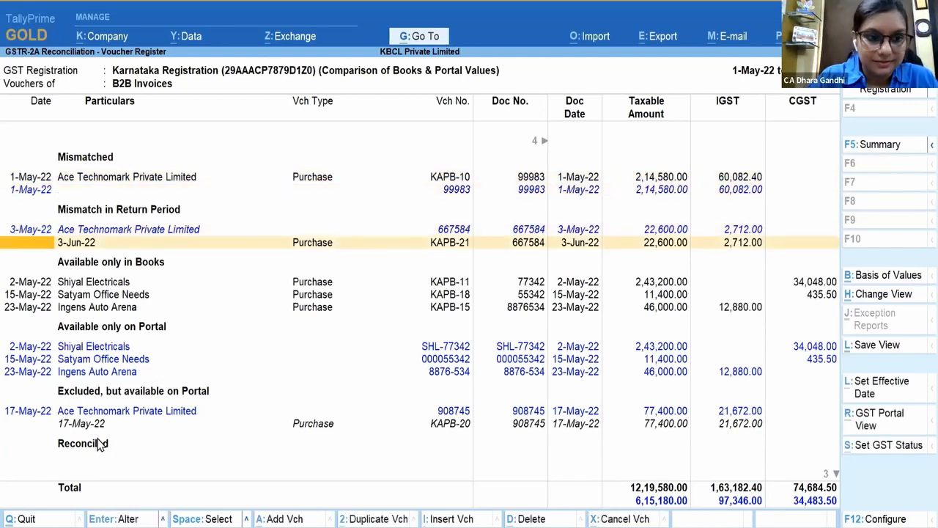
pyautogui.press('Down')
pyautogui.press('Down')
pyautogui.press('Down')
pyautogui.press('Down')
pyautogui.press('Down')
pyautogui.press('Down')
pyautogui.press('Down')
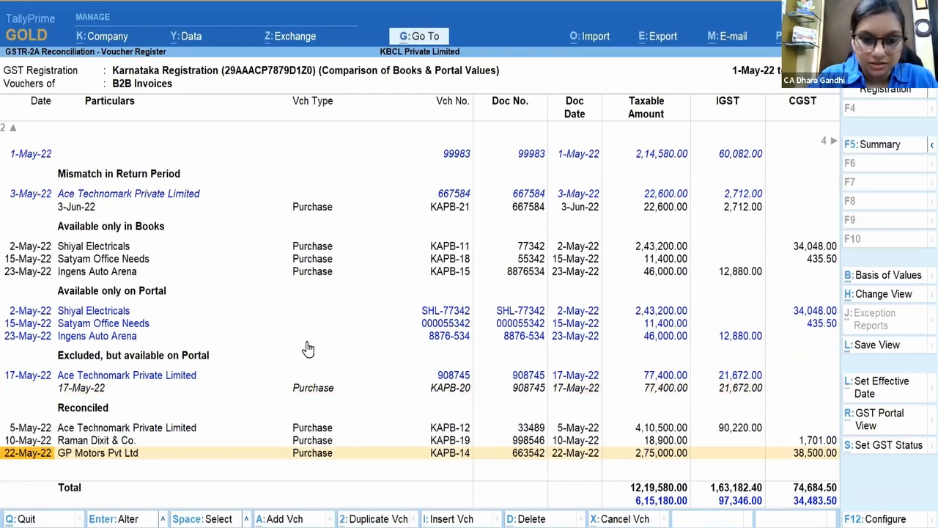
pyautogui.click(536, 339)
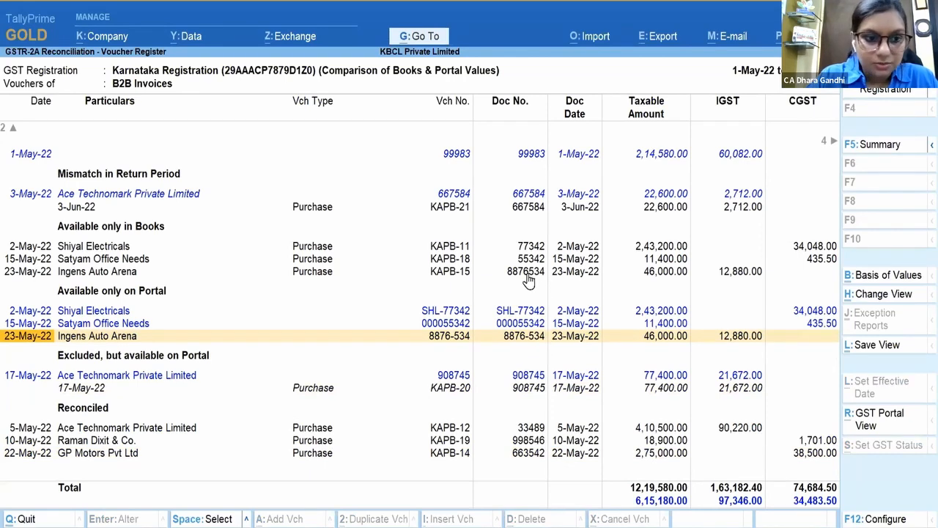
pyautogui.click(521, 277)
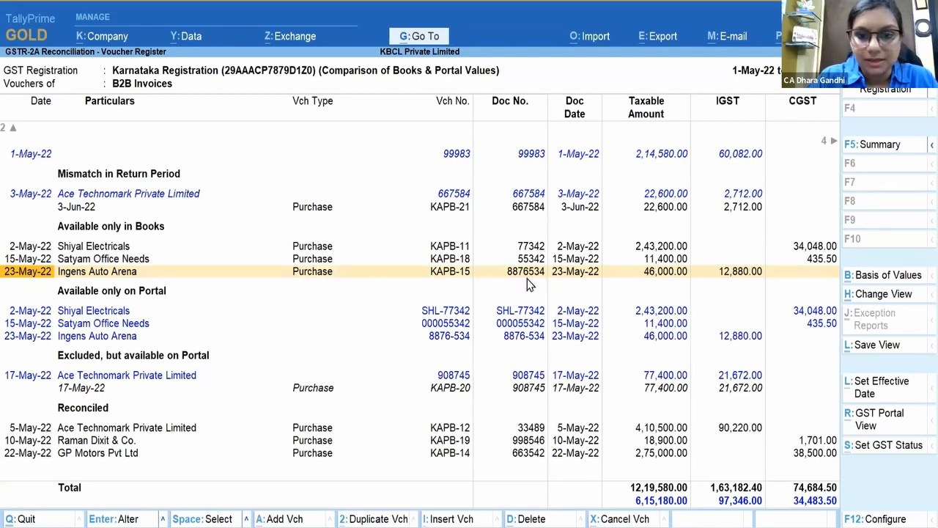
pyautogui.press('F11')
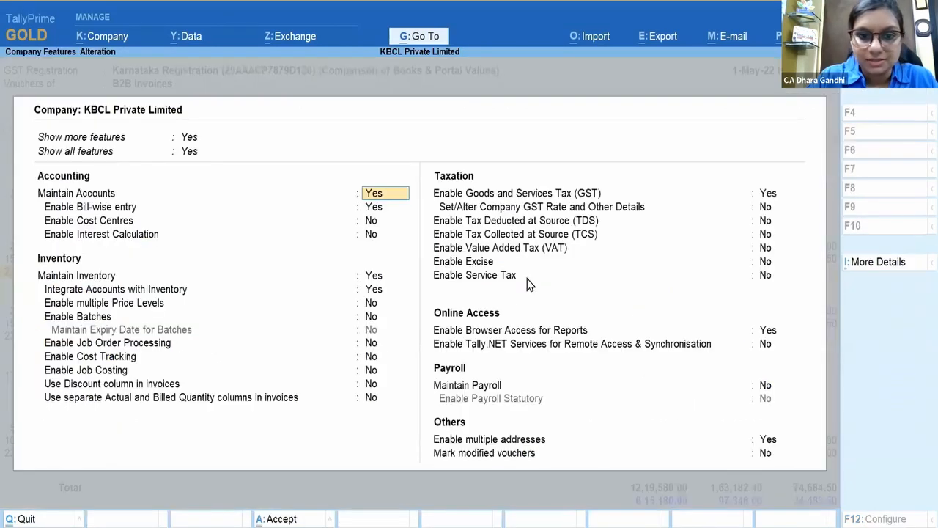
# Step: Make Karnataka Registration ignore special characters from 1-May and update the vouchers' GST statuses
pyautogui.click(770, 199)
pyautogui.press('Return')
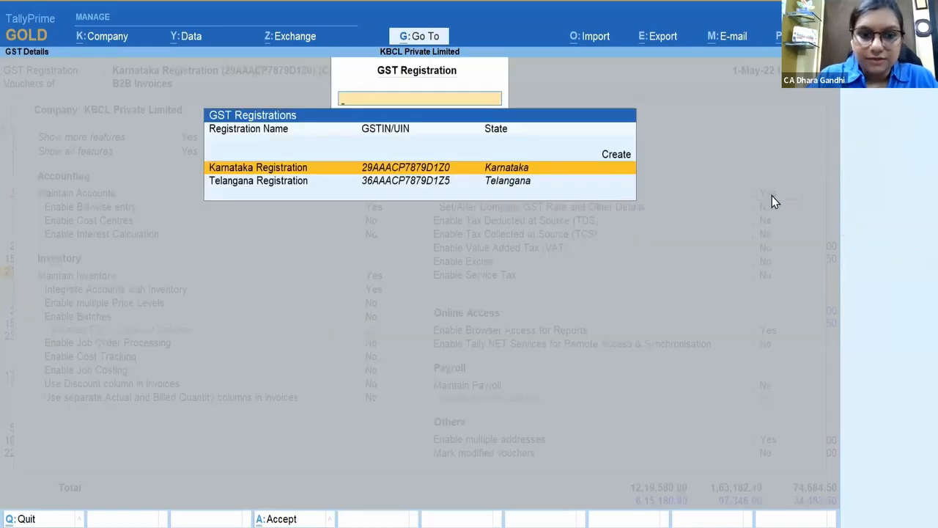
pyautogui.press('Return')
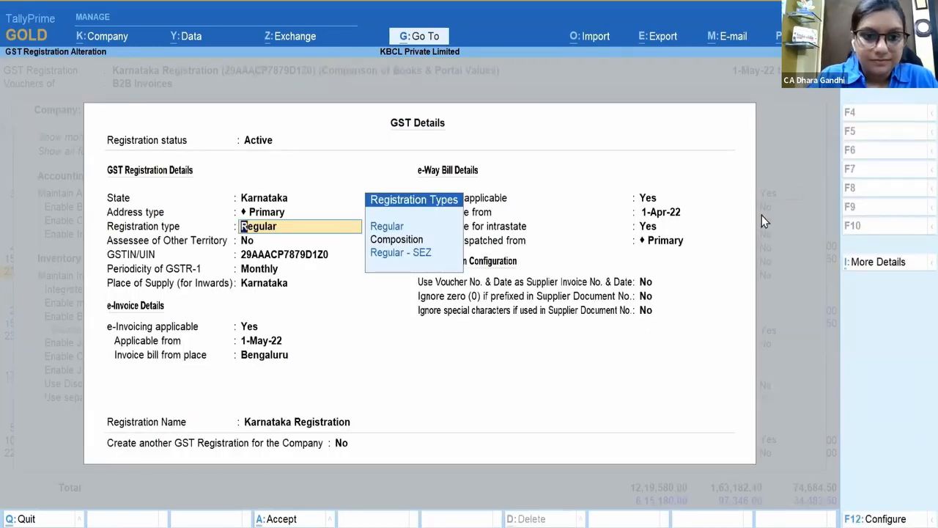
pyautogui.click(643, 312)
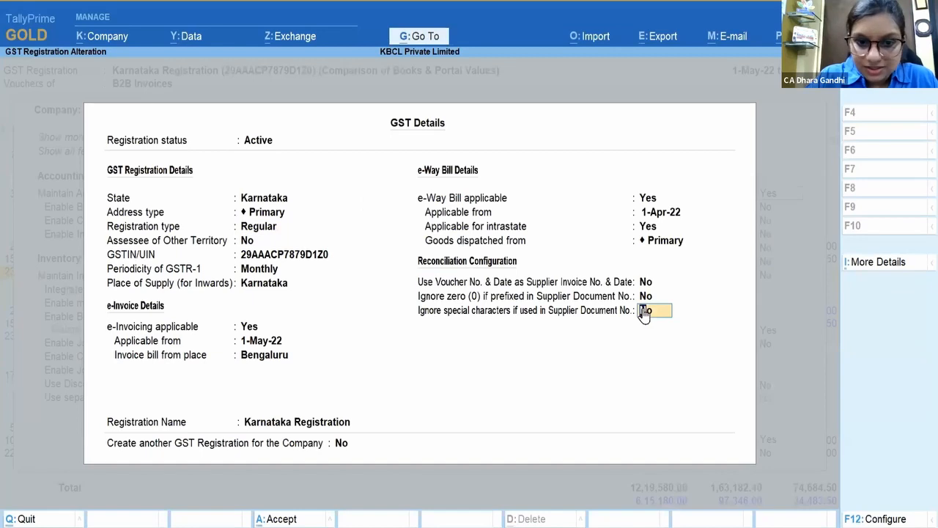
pyautogui.write('y')
pyautogui.press('Return')
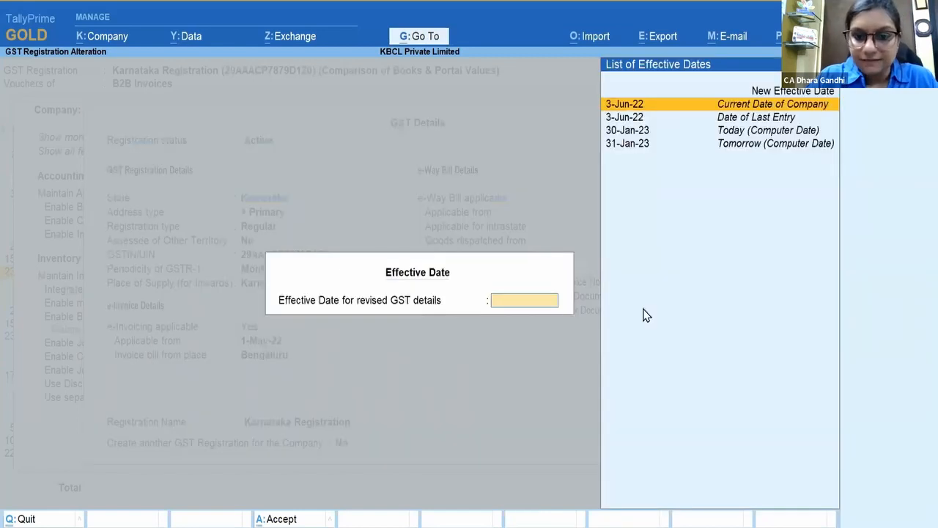
pyautogui.click(826, 92)
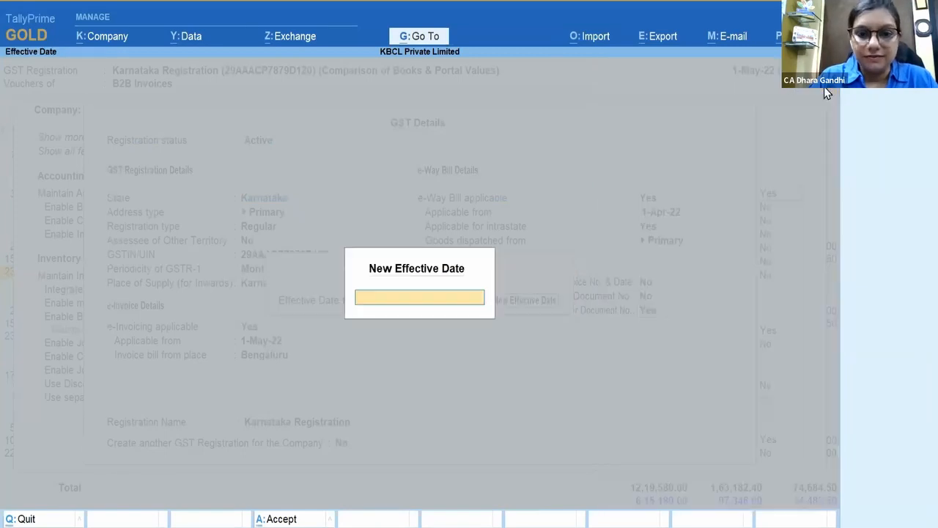
pyautogui.write('1.May')
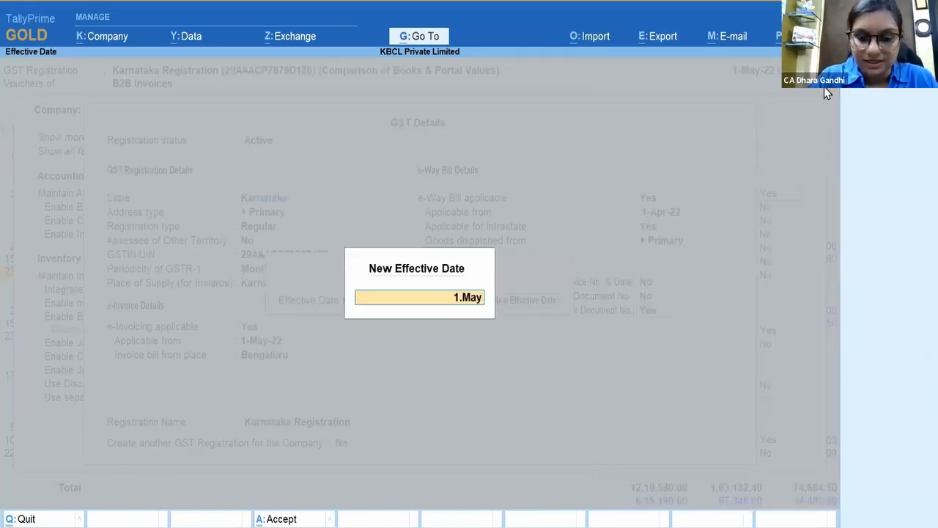
pyautogui.press('Return')
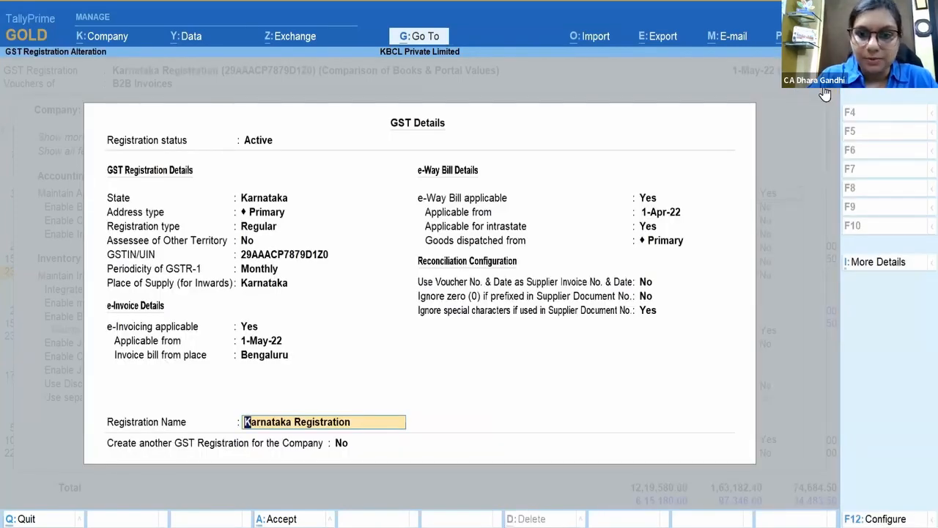
pyautogui.press('Return')
pyautogui.press('Return')
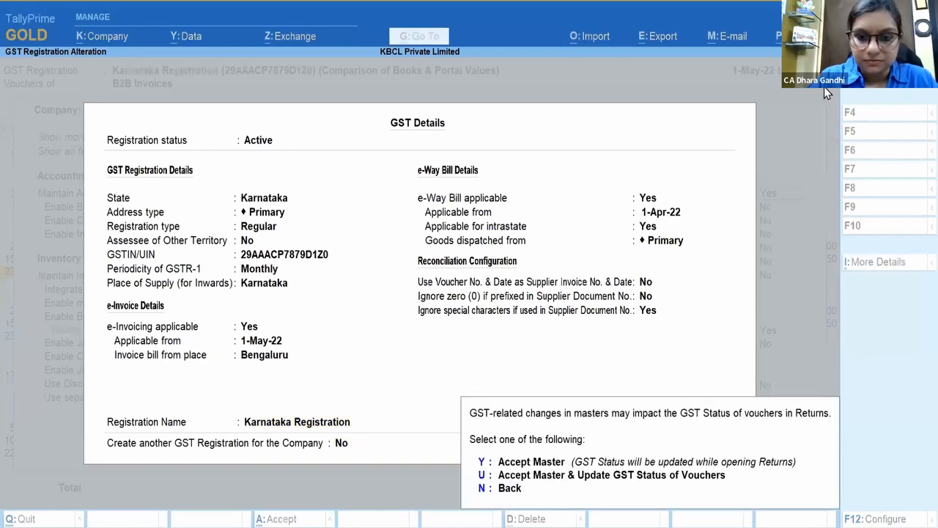
pyautogui.press('u')
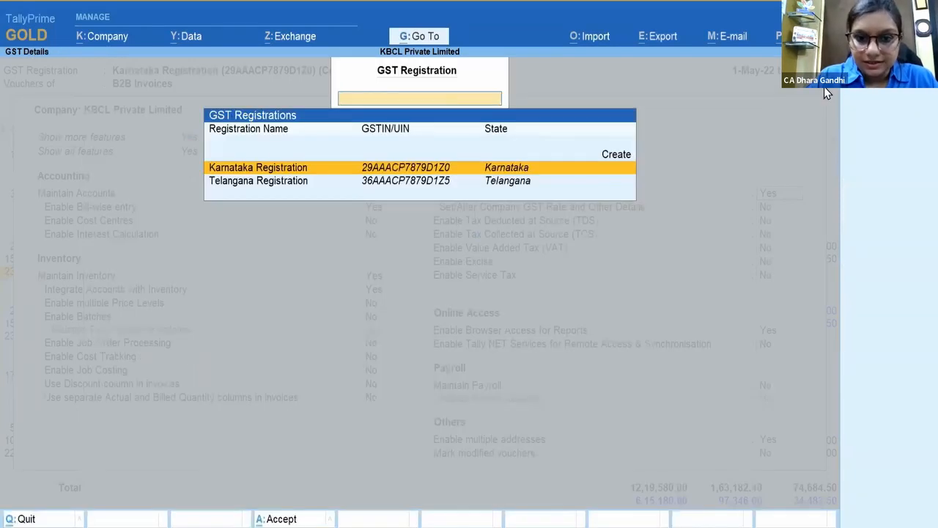
pyautogui.press('Return')
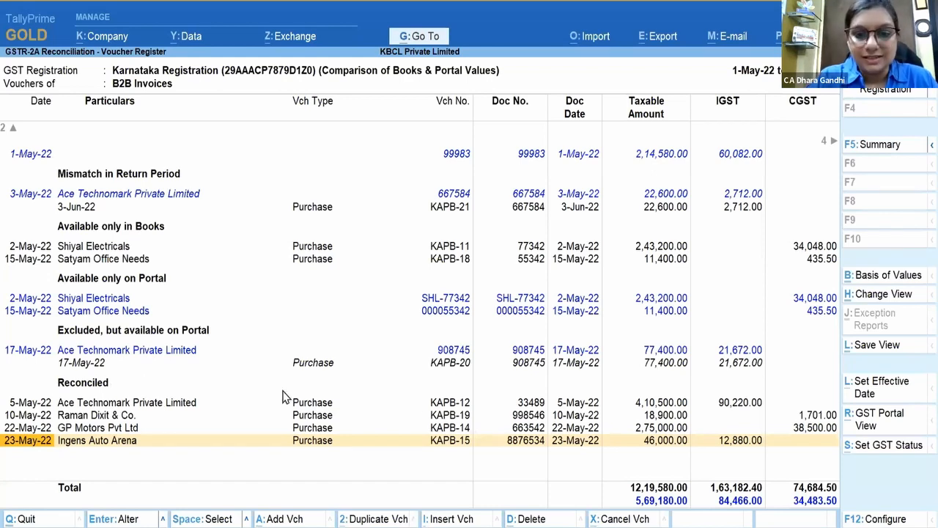
# Step: Compare Satyam Office Needs' portal and books entries, then bring up company features again
pyautogui.click(543, 311)
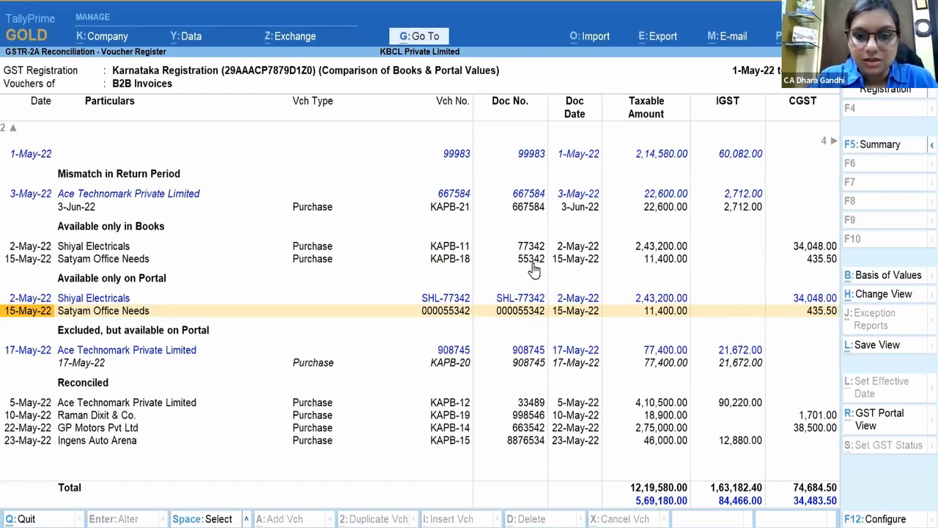
pyautogui.click(533, 262)
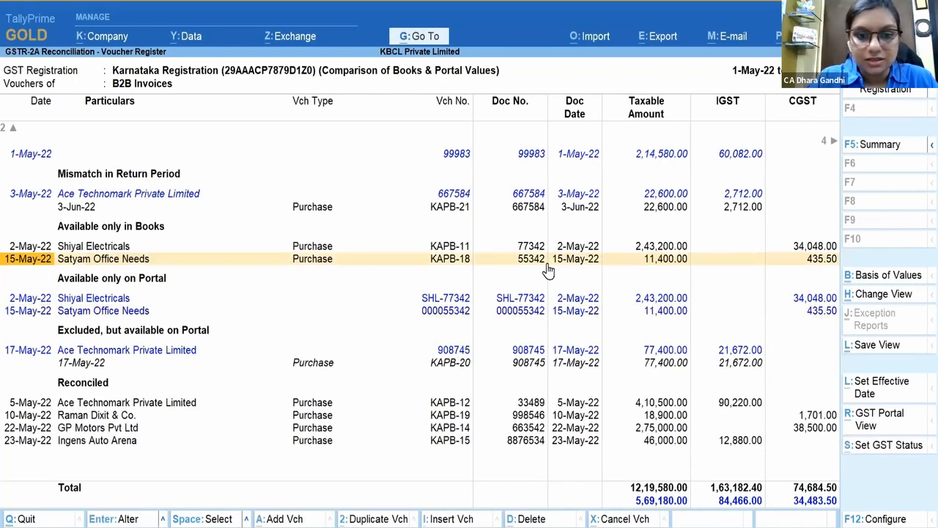
pyautogui.press('F11')
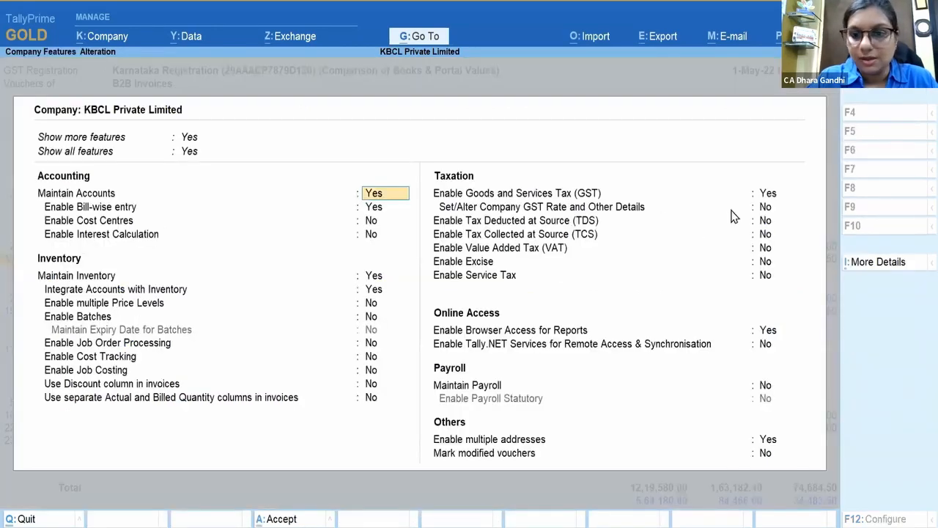
# Step: Set Karnataka Registration to ignore prefixed zeros from 1-May-22 and update all 51 vouchers
pyautogui.click(768, 194)
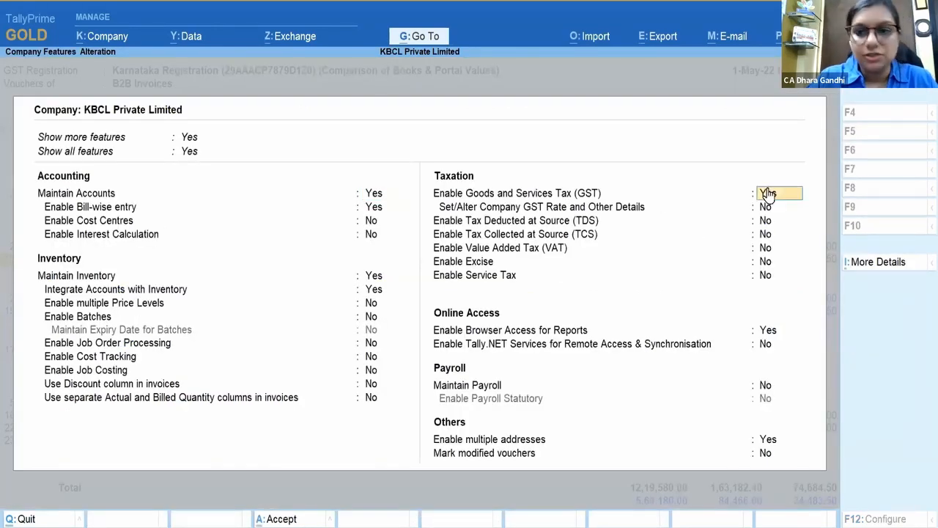
pyautogui.click(768, 193)
pyautogui.press('Return')
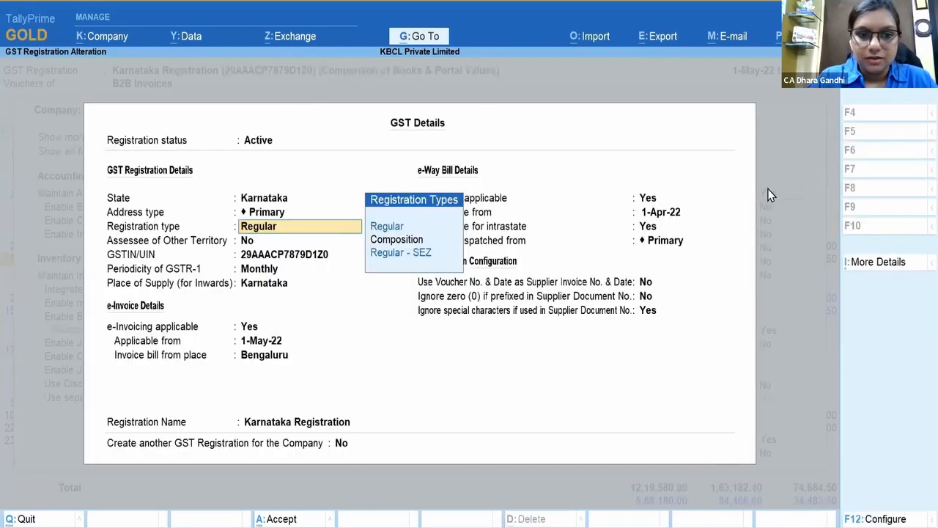
pyautogui.click(646, 296)
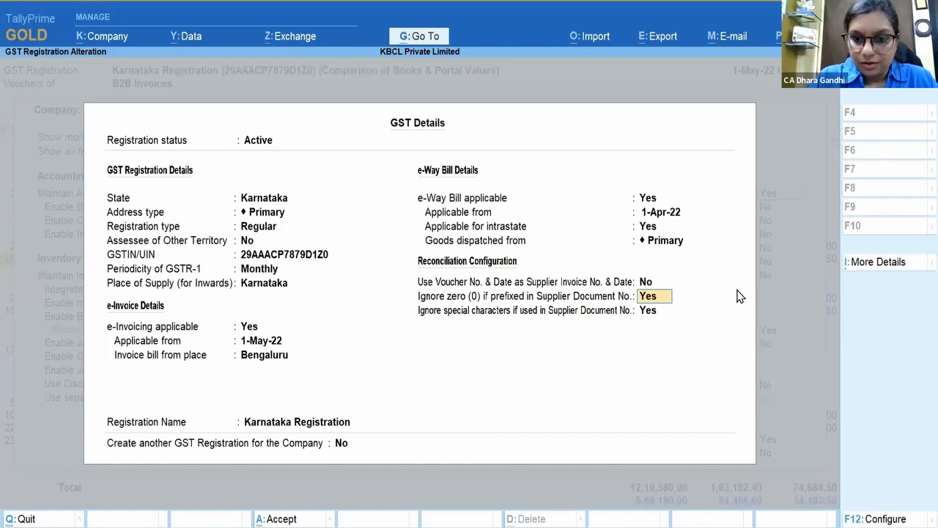
pyautogui.press('Return')
pyautogui.press('Return')
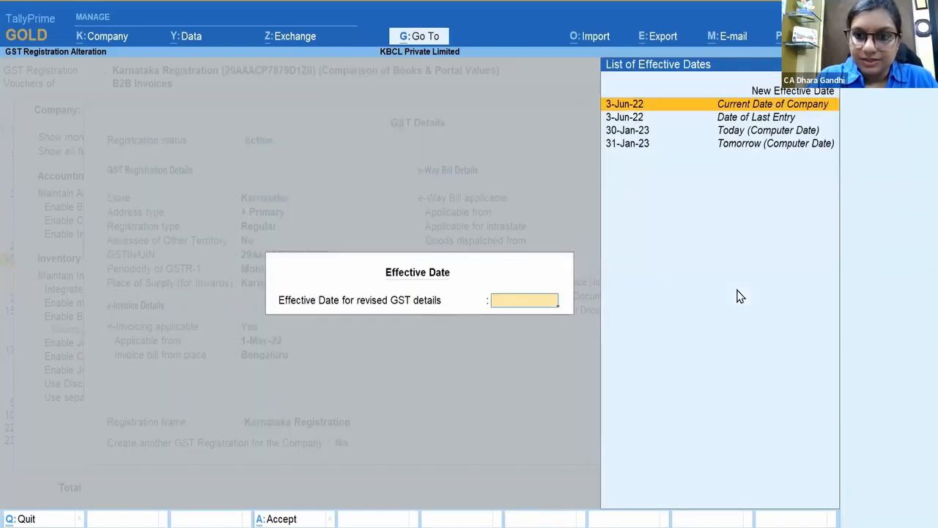
pyautogui.press('Up')
pyautogui.press('Return')
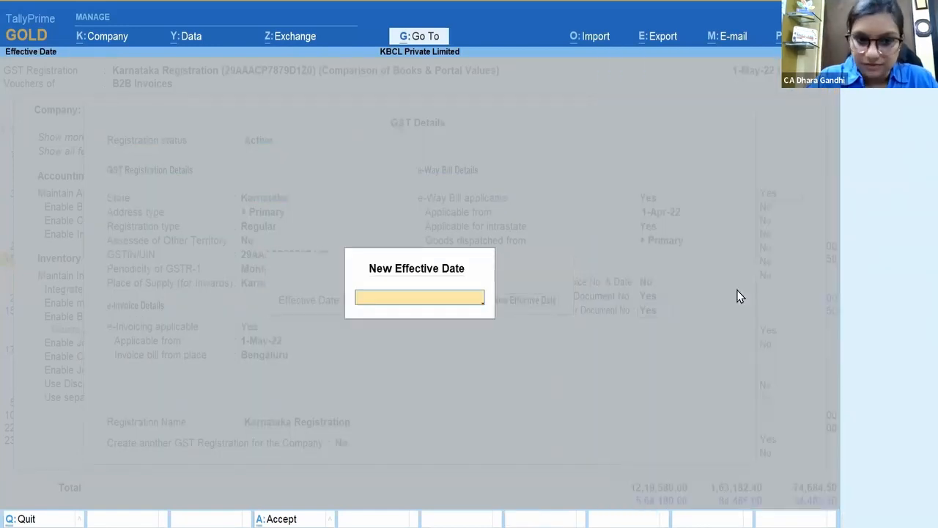
pyautogui.write('1.Ma')
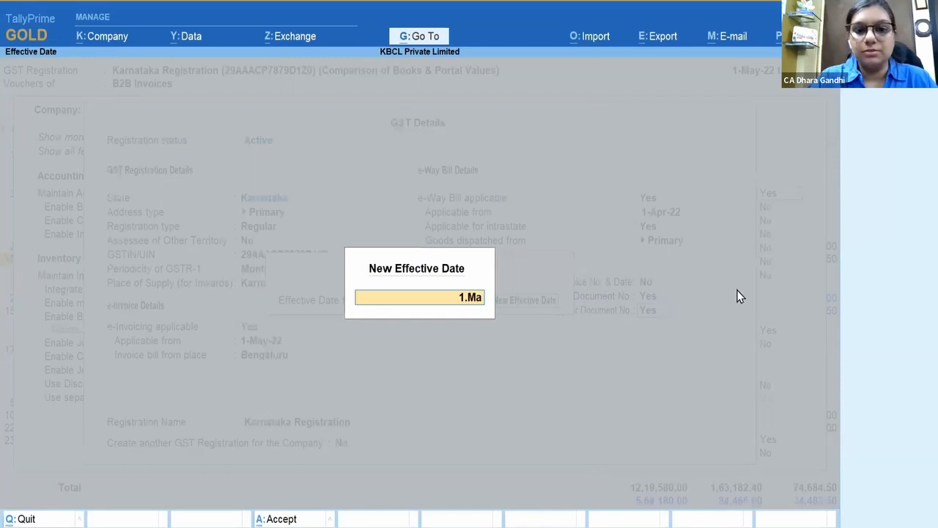
pyautogui.write('y')
pyautogui.press('Return')
pyautogui.press('Return')
pyautogui.press('Return')
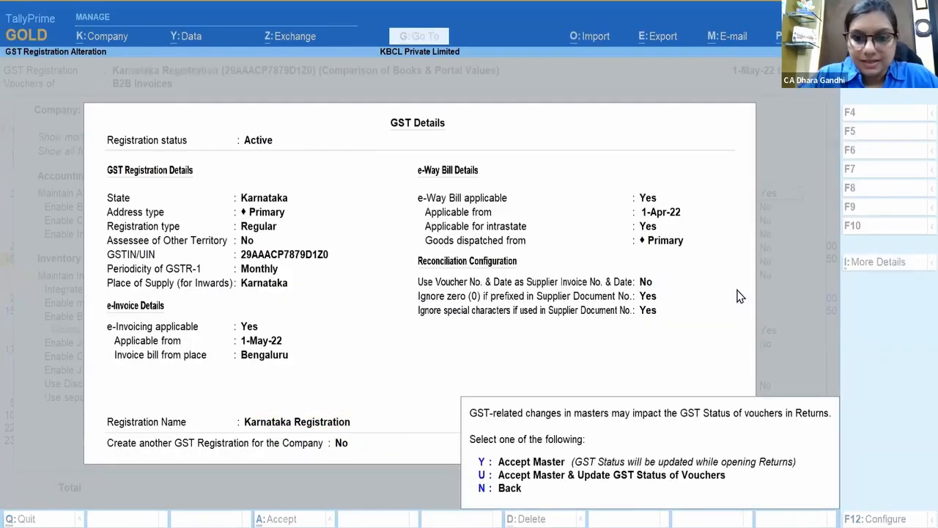
pyautogui.press('u')
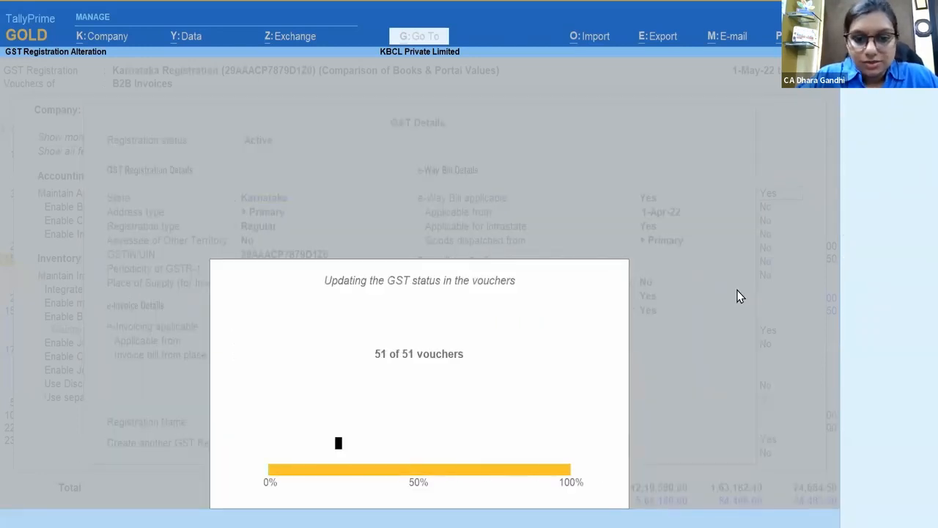
pyautogui.press('Escape')
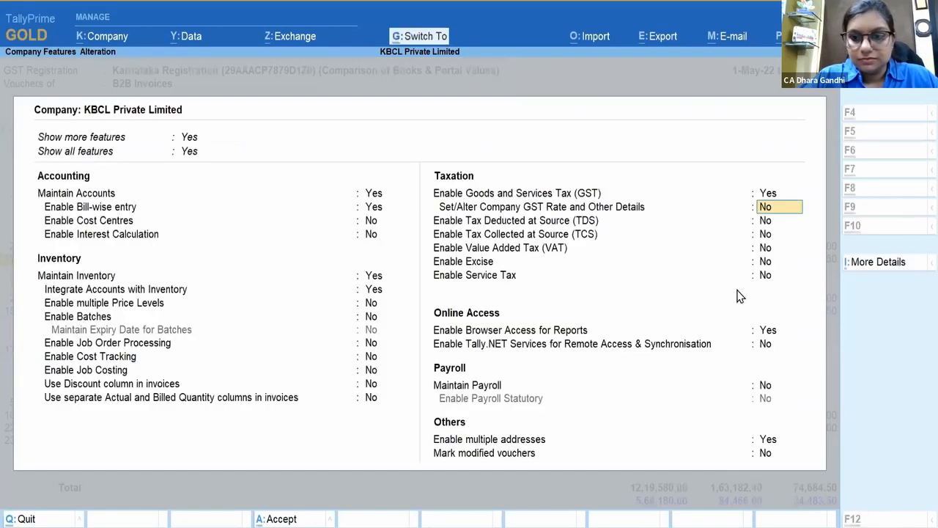
pyautogui.press('Escape')
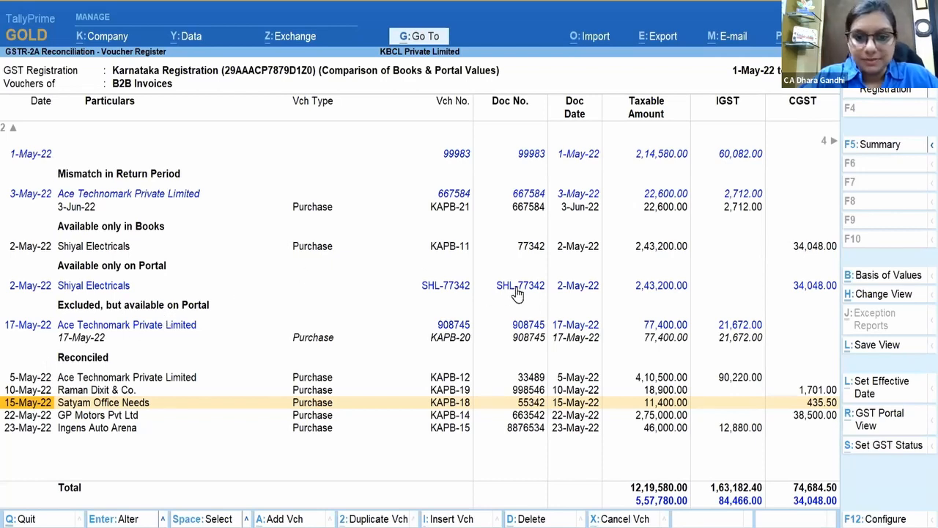
# Step: Open the Shiyal Electricals ledger for alteration from its books-only purchase KAPB-11
pyautogui.click(518, 292)
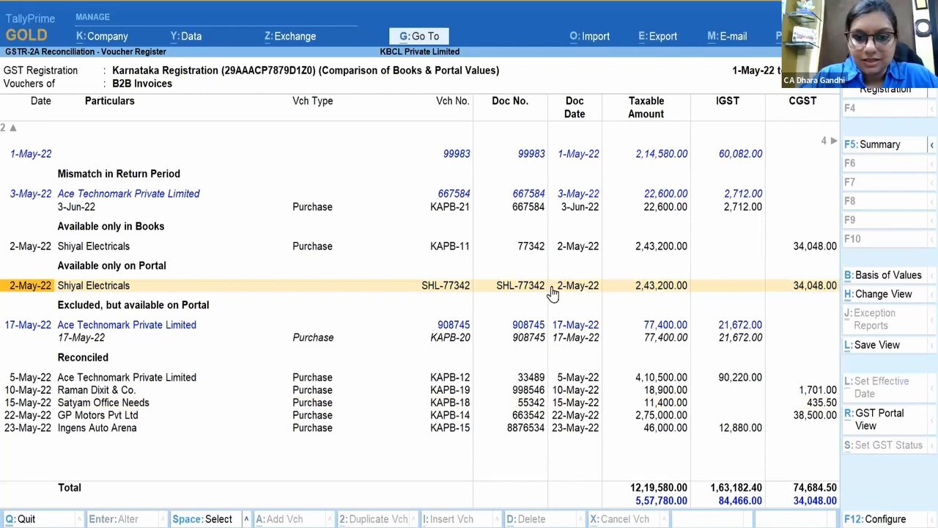
pyautogui.click(536, 249)
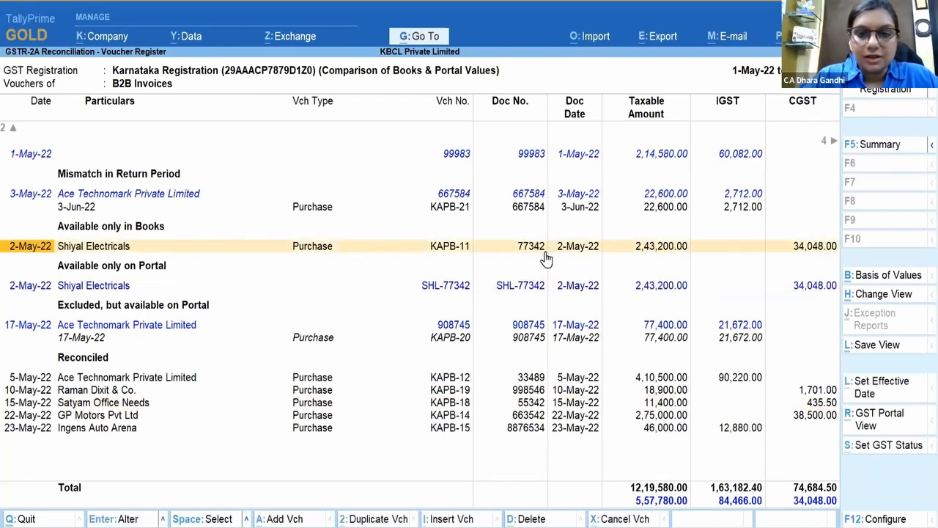
pyautogui.click(546, 258)
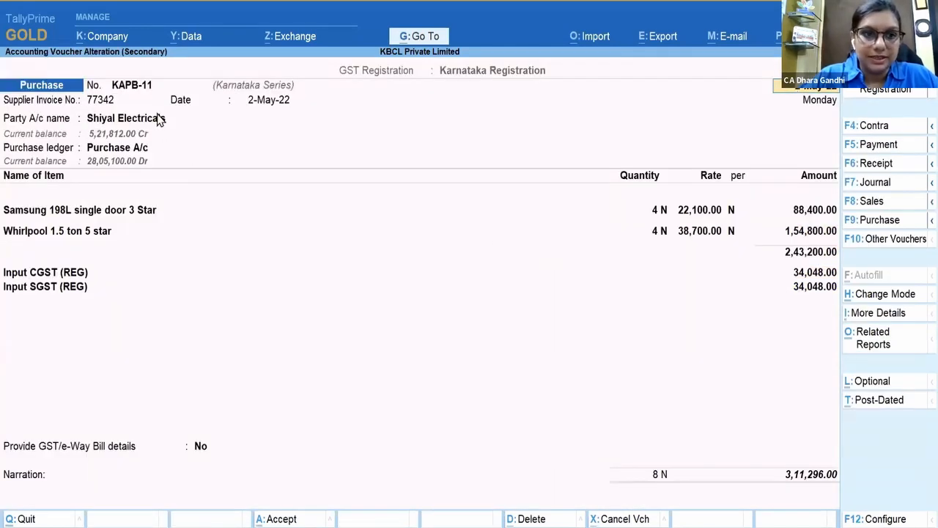
pyautogui.click(159, 121)
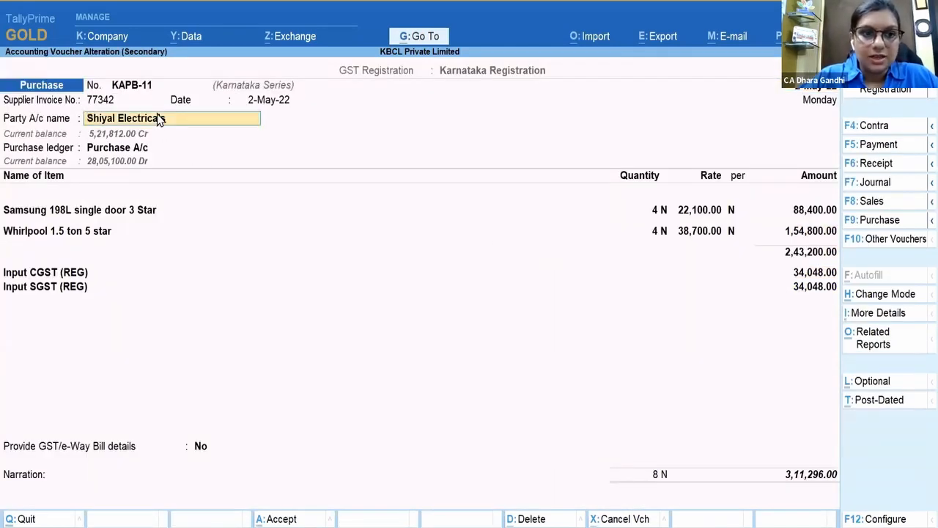
pyautogui.hotkey('ctrl', 'Return')
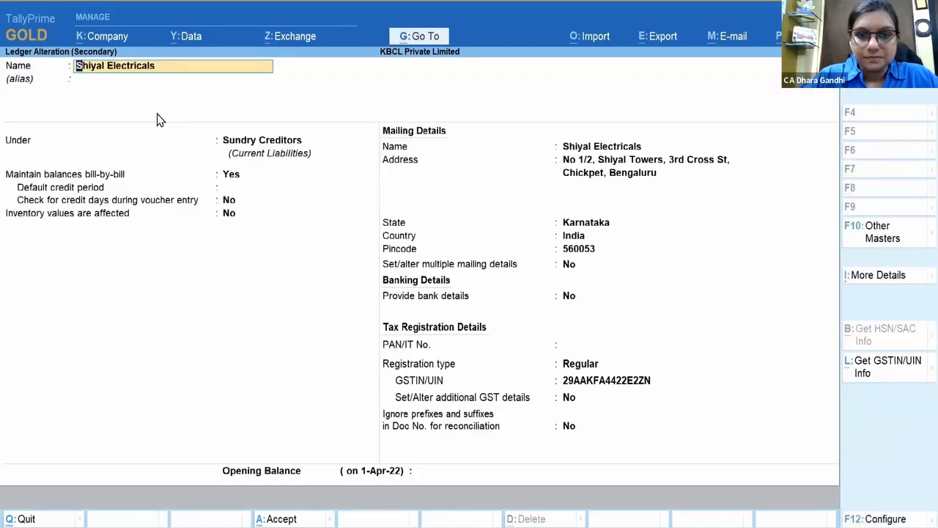
pyautogui.click(571, 427)
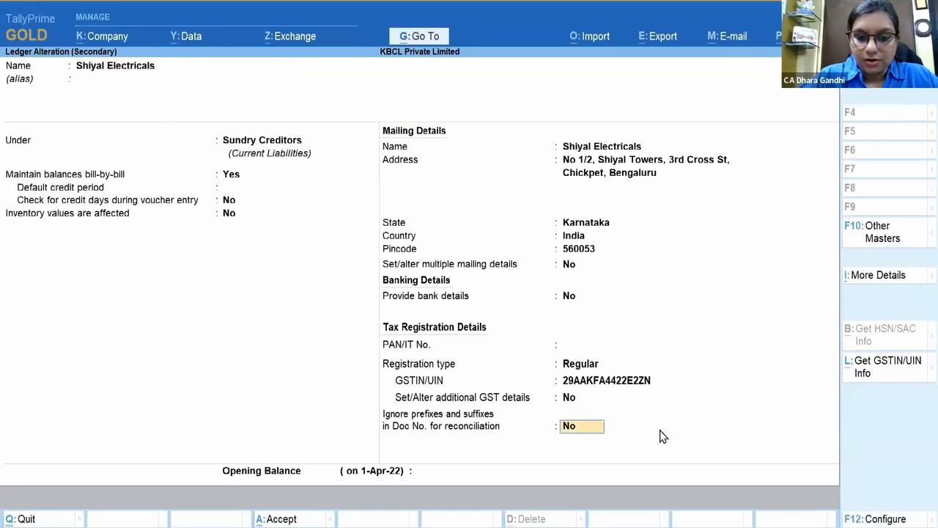
# Step: Set Shiyal Electricals' ledger to ignore prefix SHL- from 1-May-22 and update GST statuses
pyautogui.write('Yes')
pyautogui.press('Return')
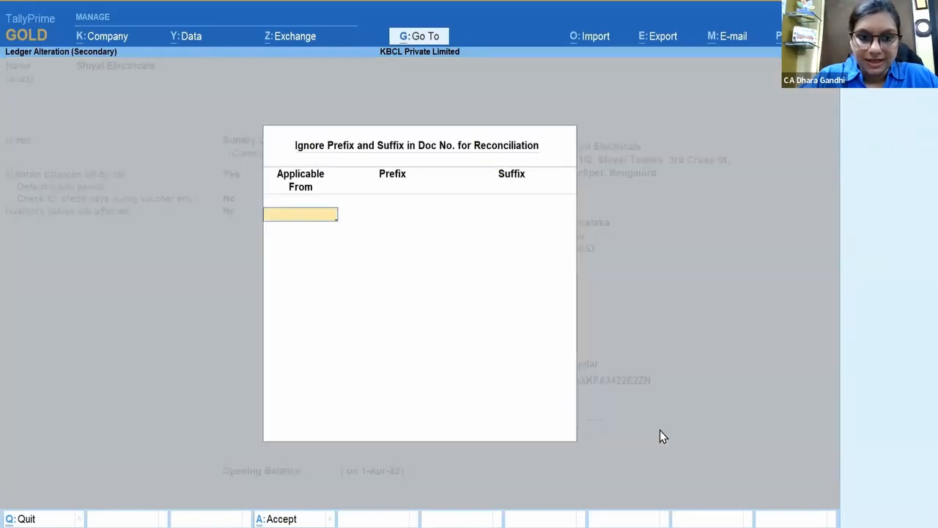
pyautogui.write('1.May')
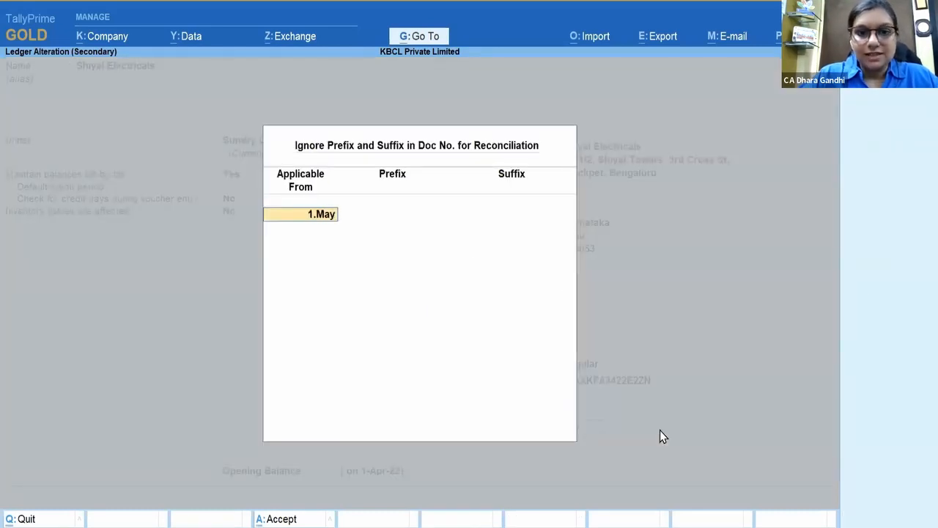
pyautogui.press('Return')
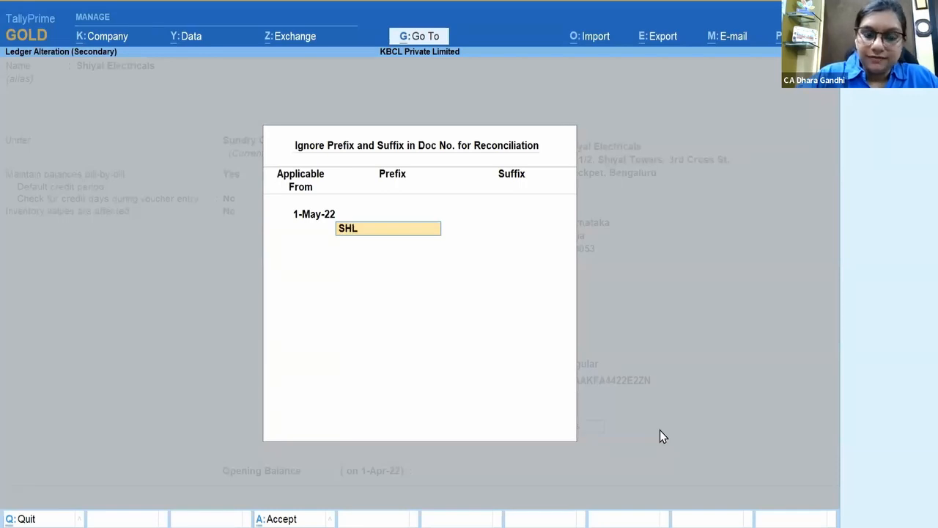
pyautogui.write('SHL-')
pyautogui.press('Return')
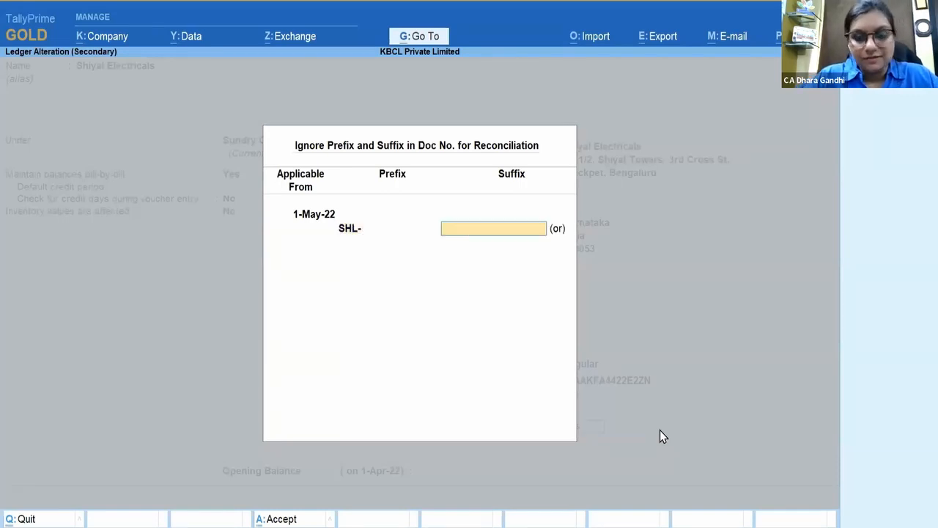
pyautogui.press('Return')
pyautogui.press('Return')
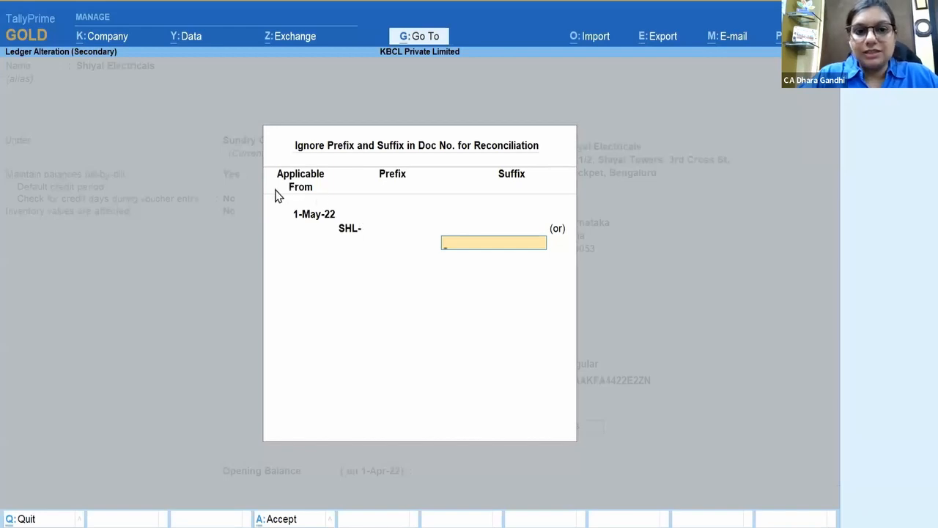
pyautogui.press('Return')
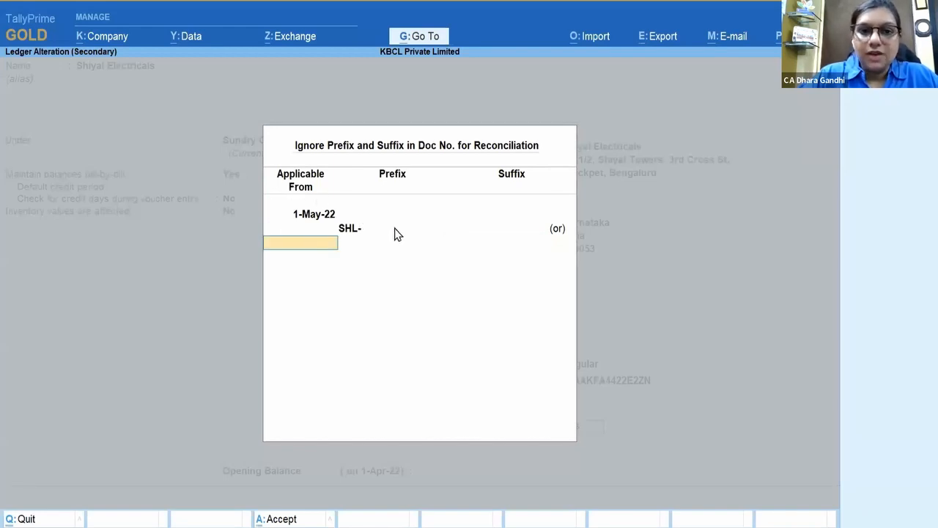
pyautogui.press('Return')
pyautogui.press('Return')
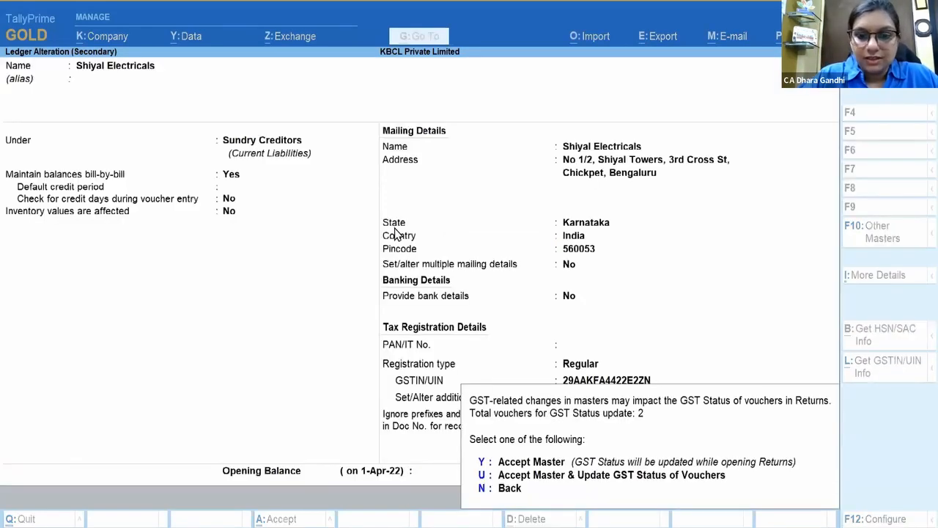
pyautogui.press('u')
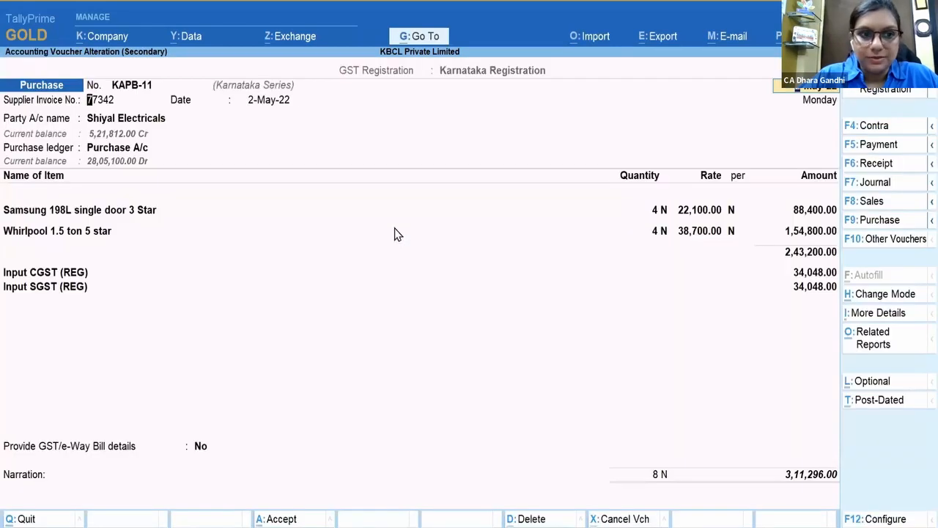
pyautogui.press('Escape')
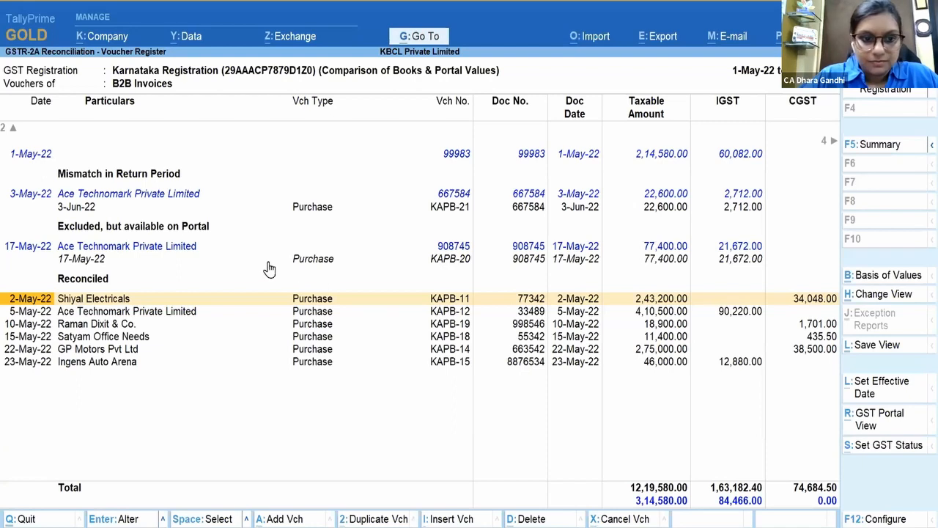
pyautogui.press('Up')
pyautogui.press('Up')
pyautogui.press('Up')
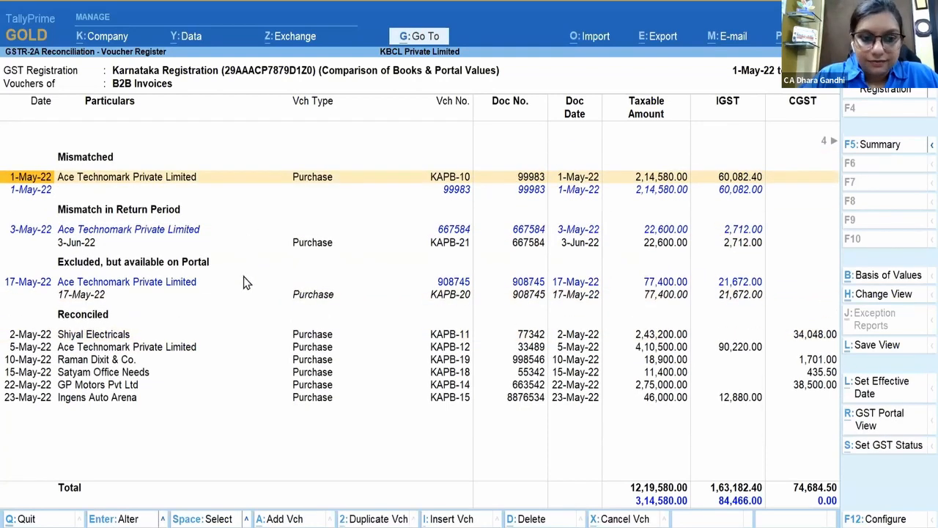
pyautogui.click(132, 286)
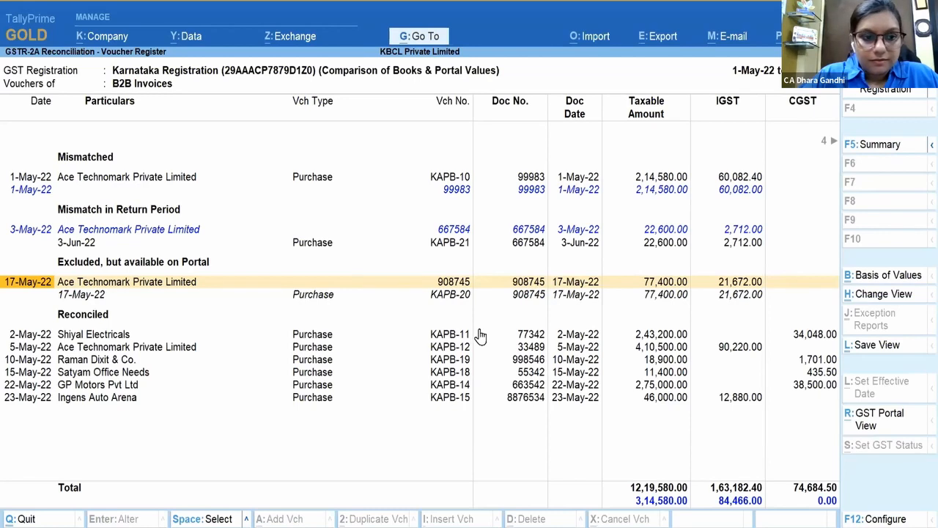
pyautogui.press('Down')
pyautogui.press('Return')
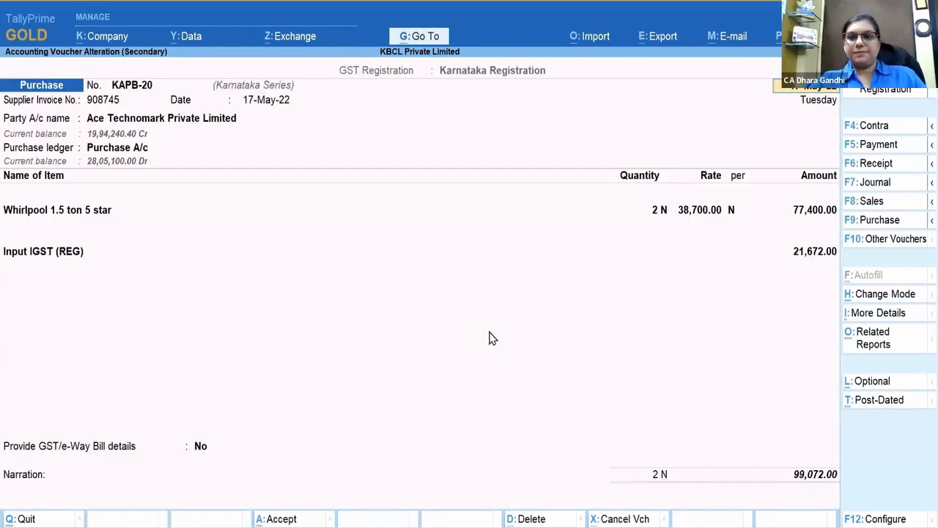
pyautogui.press('Escape')
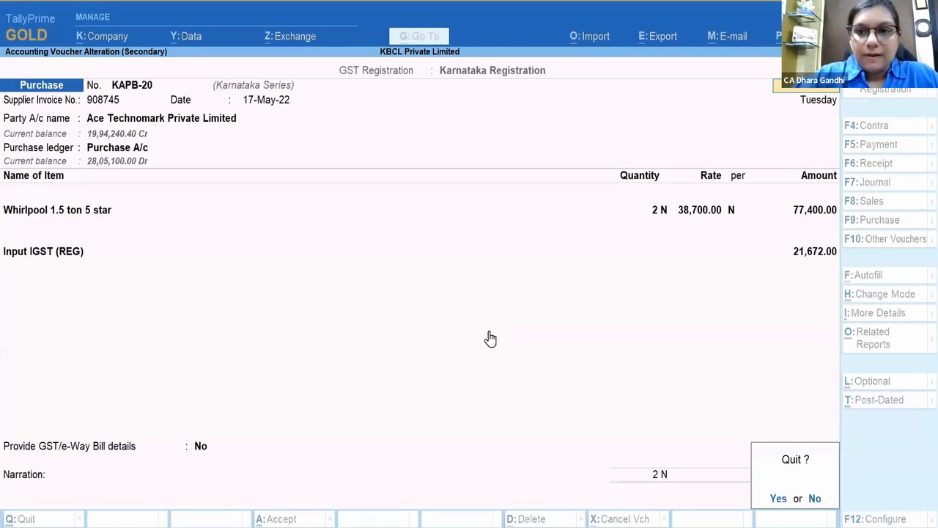
pyautogui.press('y')
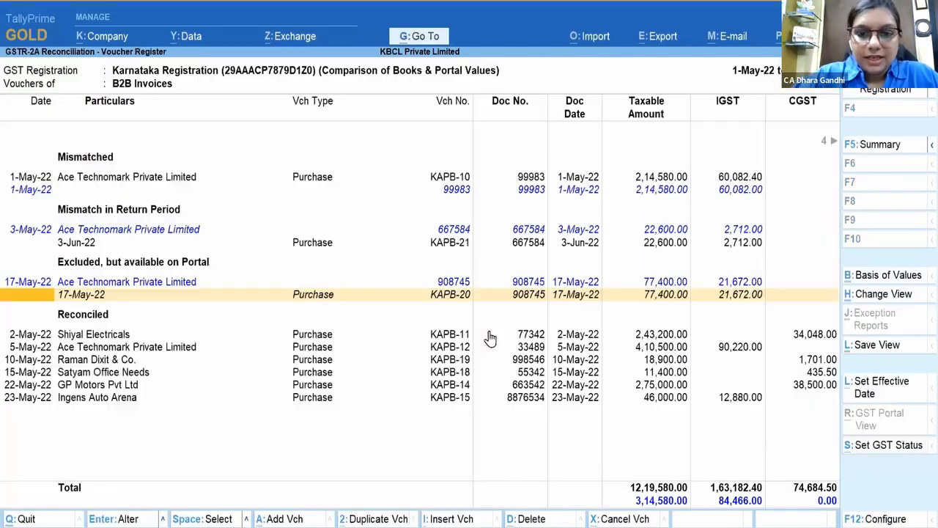
# Step: Change KAPB-20's Status of Returns from Excluded to System Inferred
pyautogui.click(888, 449)
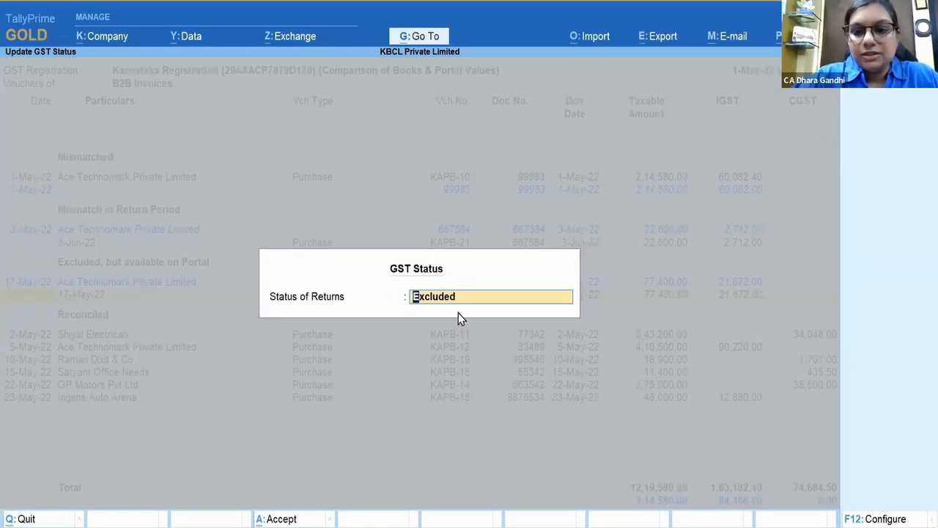
pyautogui.press('BackSpace')
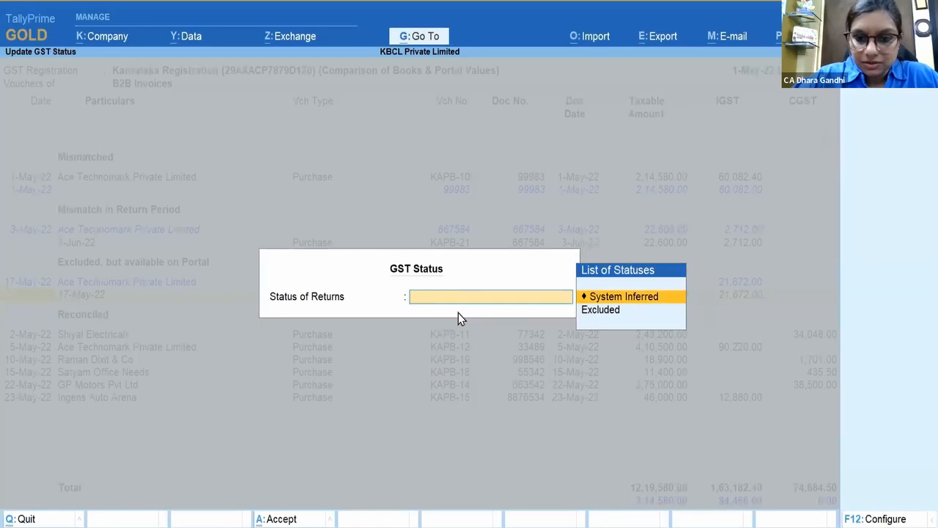
pyautogui.press('Return')
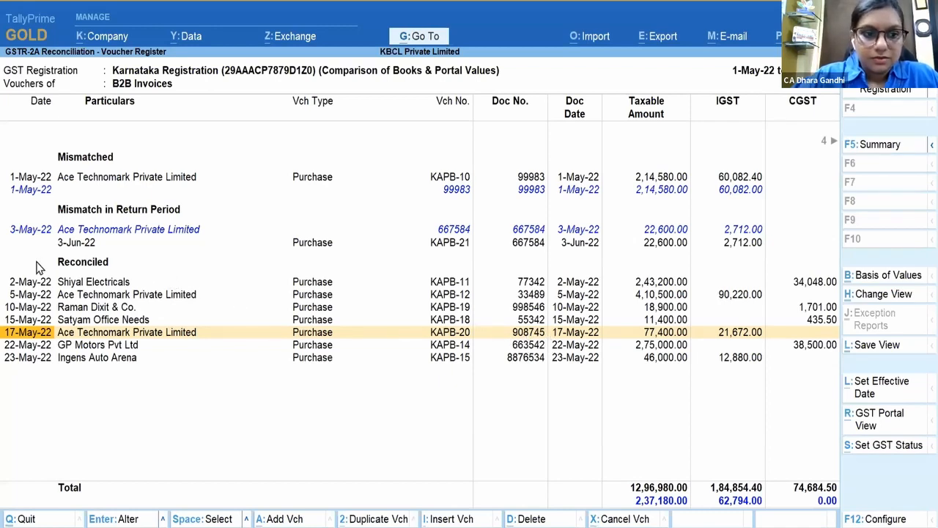
# Step: Manually set the 1-May-22 Ace Technomark purchase KAPB-10's status to Reconciled
pyautogui.click(111, 183)
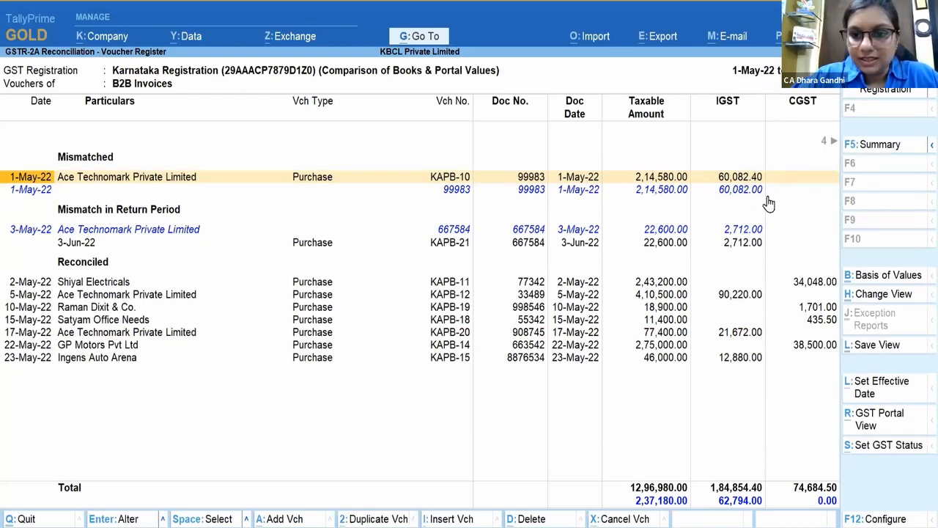
pyautogui.press('Down')
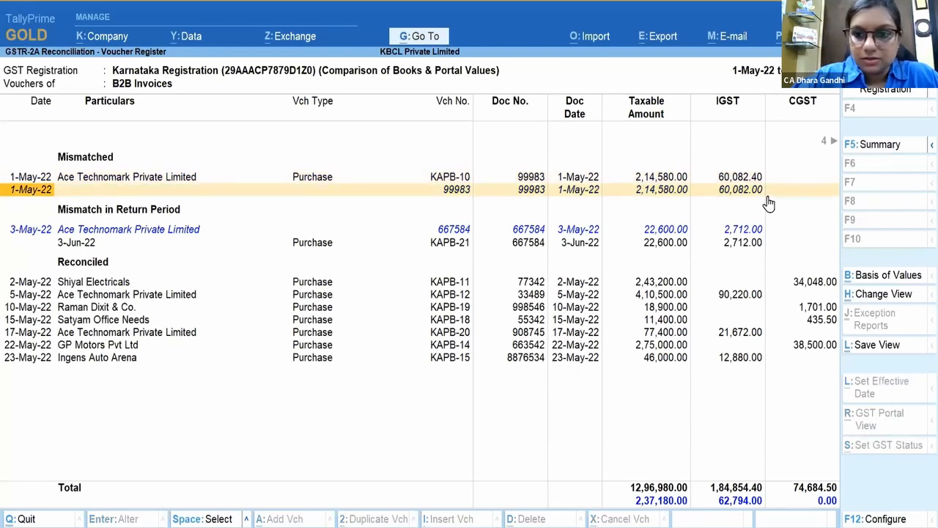
pyautogui.press('Up')
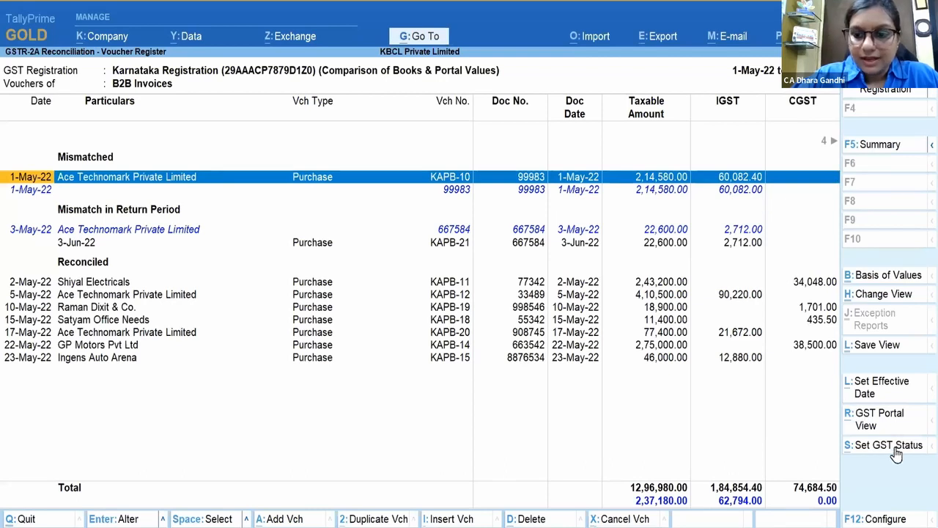
pyautogui.click(894, 448)
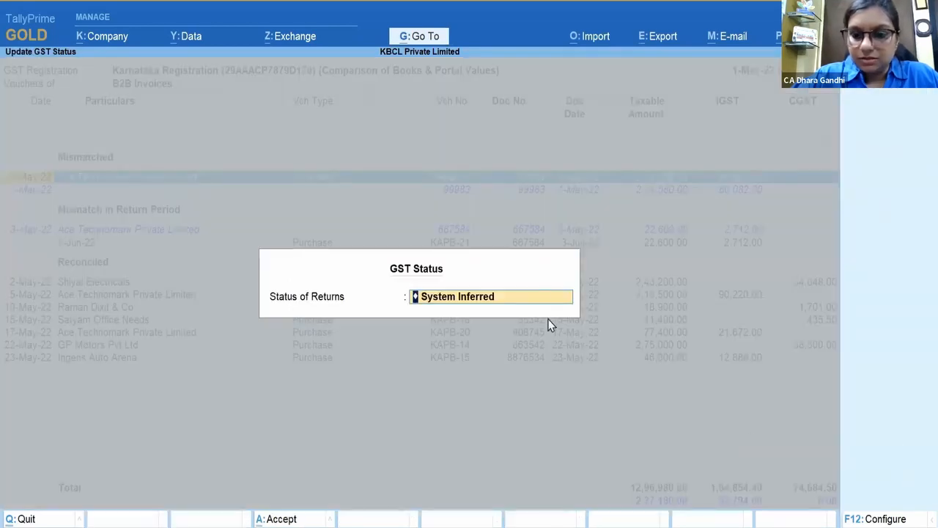
pyautogui.press('space')
pyautogui.press('Down')
pyautogui.press('Down')
pyautogui.press('Down')
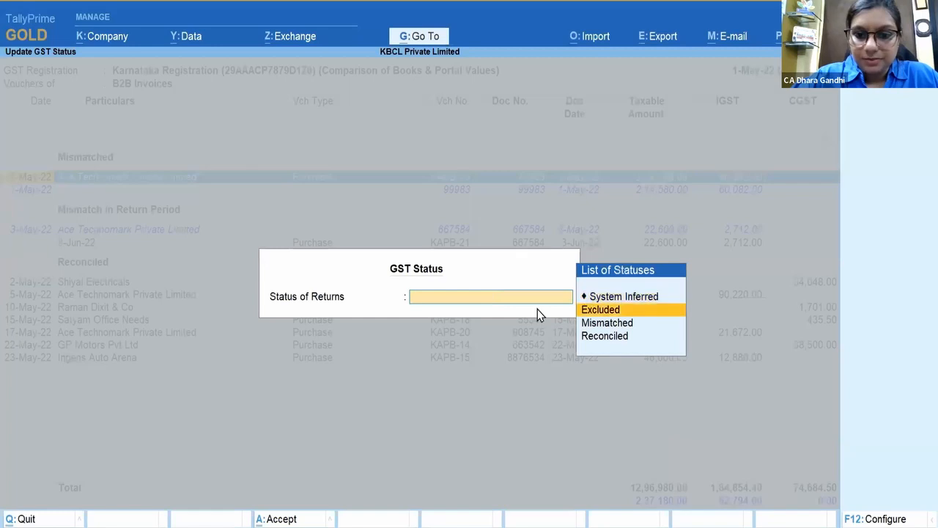
pyautogui.press('Return')
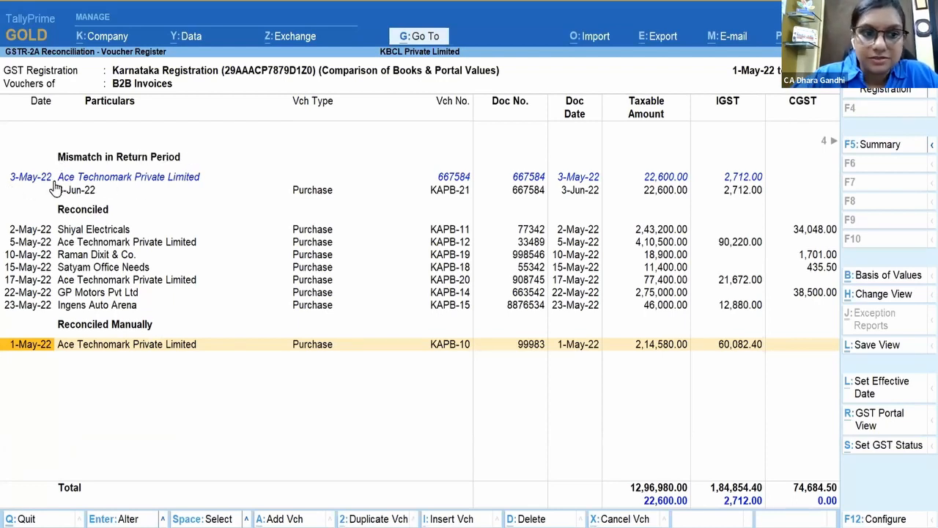
# Step: Match the 3-May-22 Ace Technomark portal entry and open book voucher KAPB-21 for alteration
pyautogui.click(106, 185)
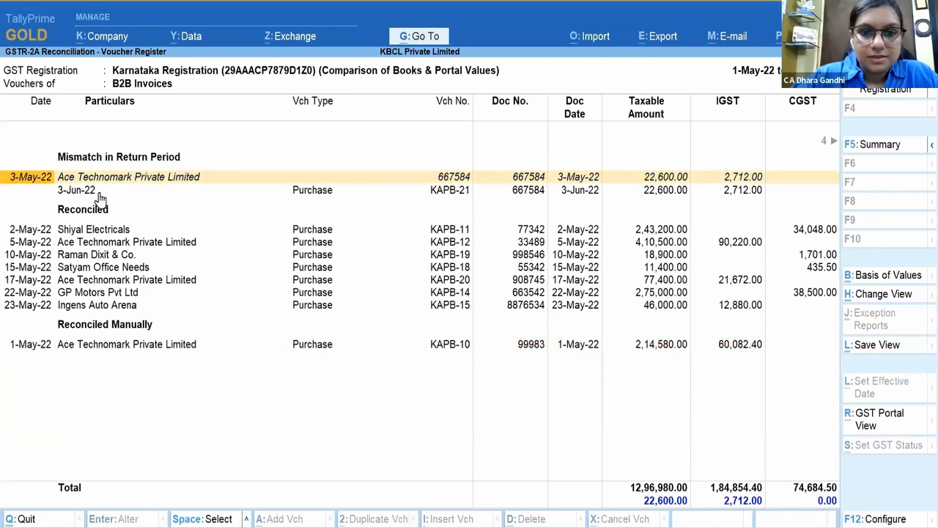
pyautogui.click(85, 195)
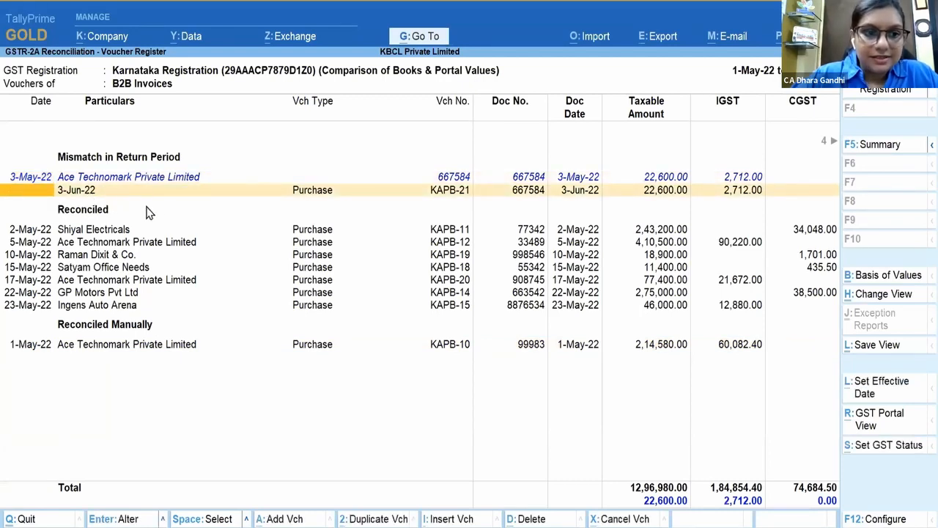
pyautogui.press('Right')
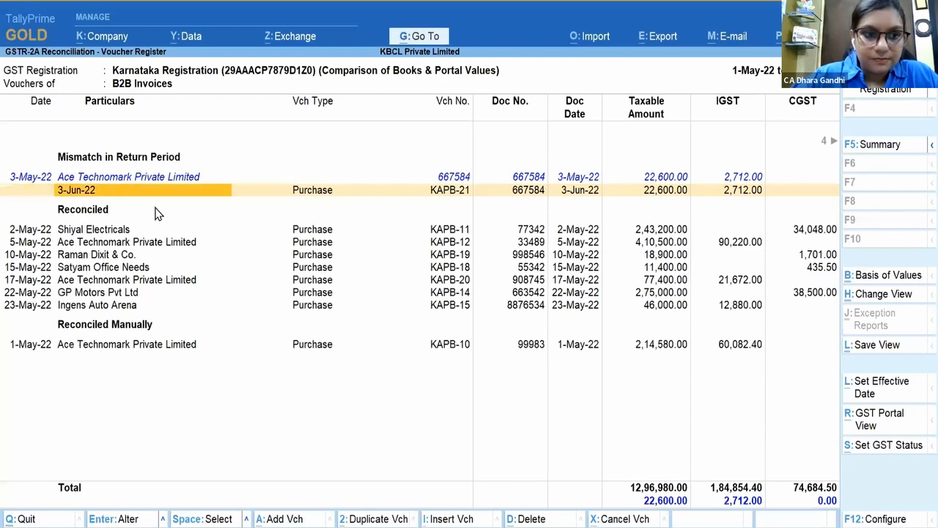
pyautogui.press('Return')
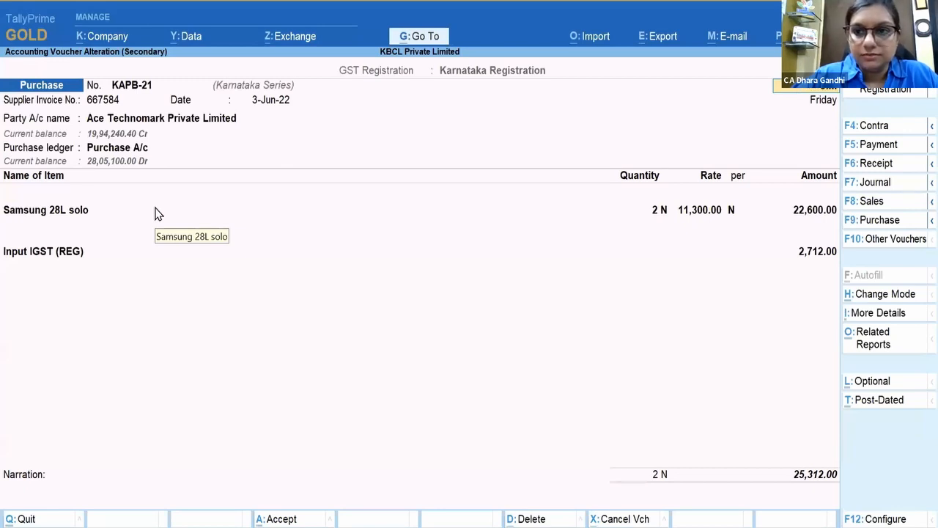
# Step: Change KAPB-21's date to 3-May-22, save it, and return to the GSTR-2A summary
pyautogui.press('Return')
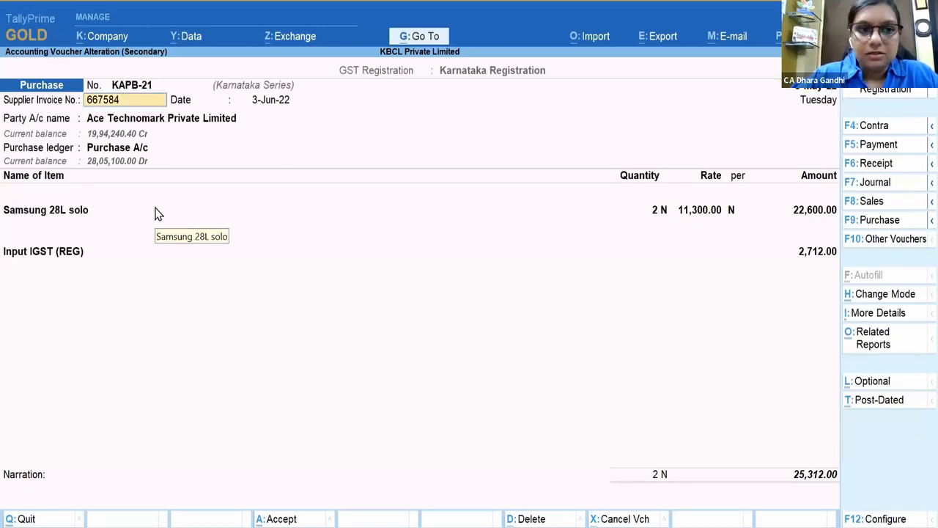
pyautogui.press('Return')
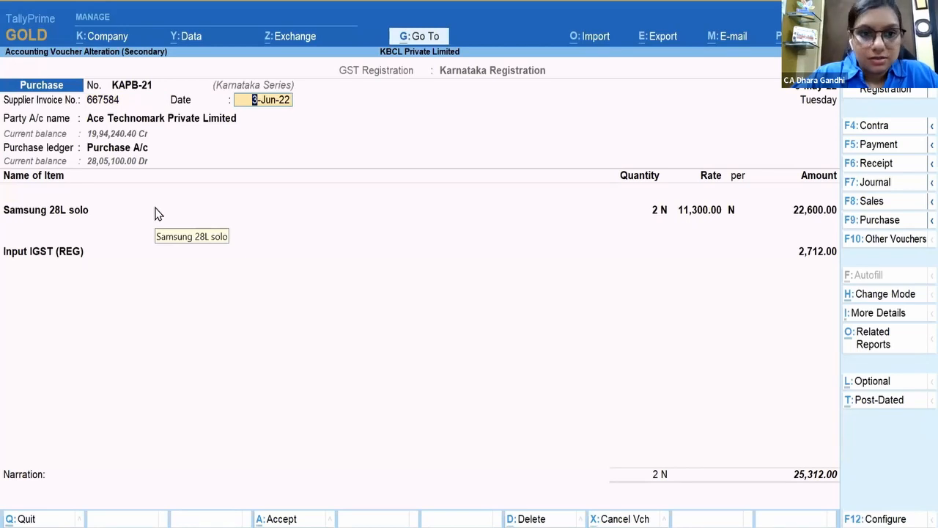
pyautogui.write('3.5')
pyautogui.press('Return')
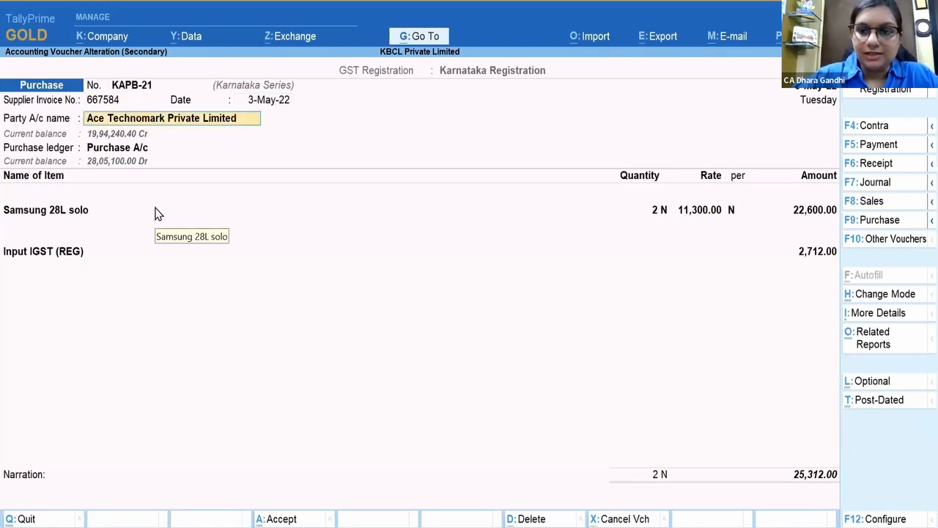
pyautogui.press('ctrl')
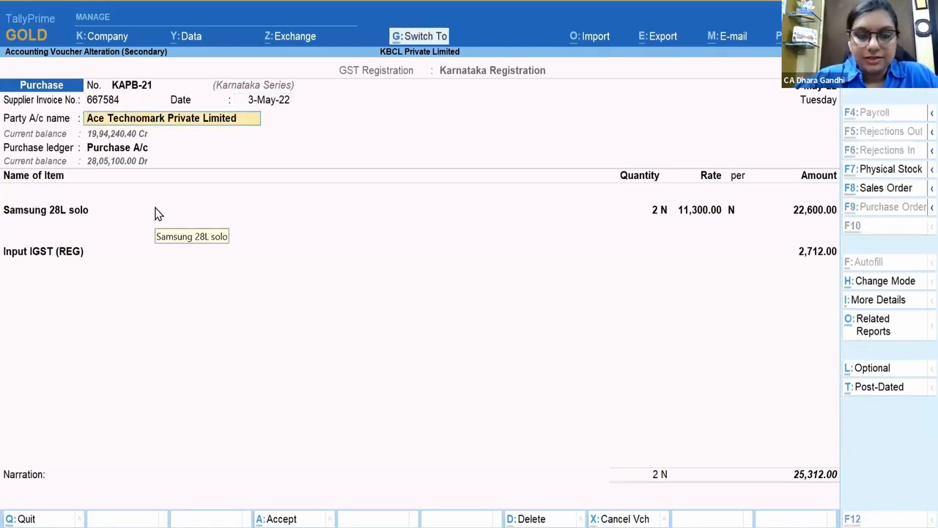
pyautogui.hotkey('ctrl', 'a')
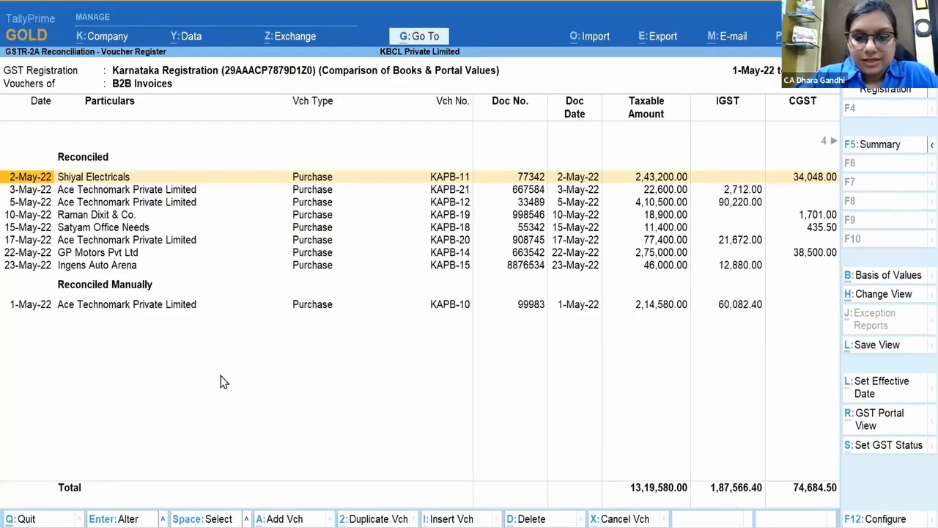
pyautogui.press('Escape')
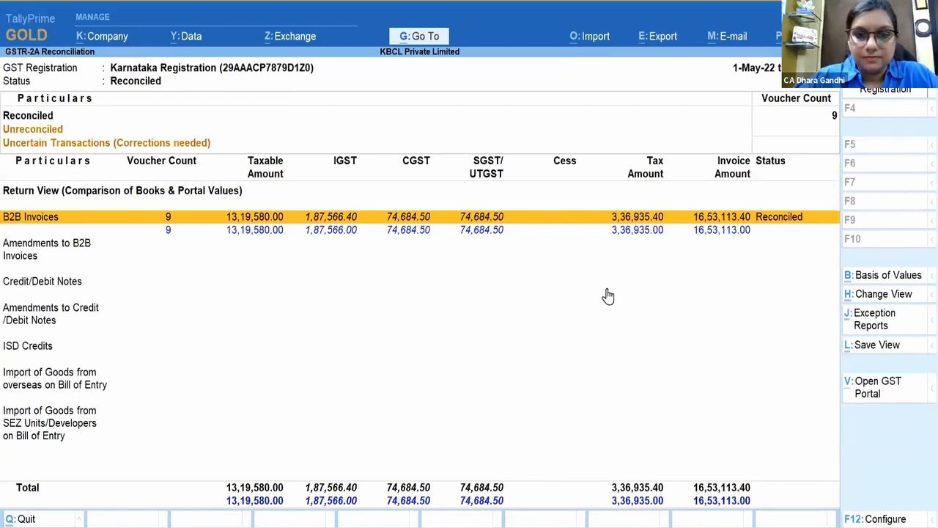
# Step: Back out of the GSTR-2A reconciliation and move the presentation to slide 23
pyautogui.press('Escape')
pyautogui.press('Escape')
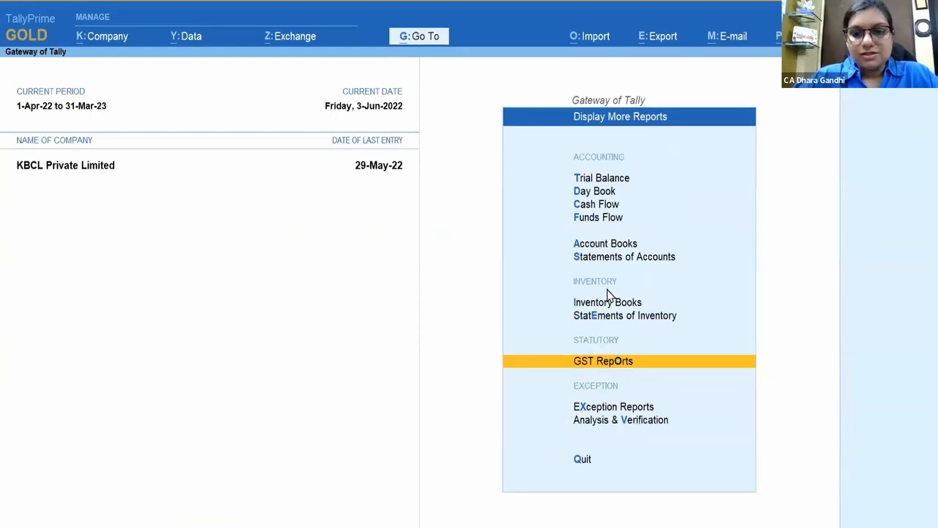
pyautogui.press('Escape')
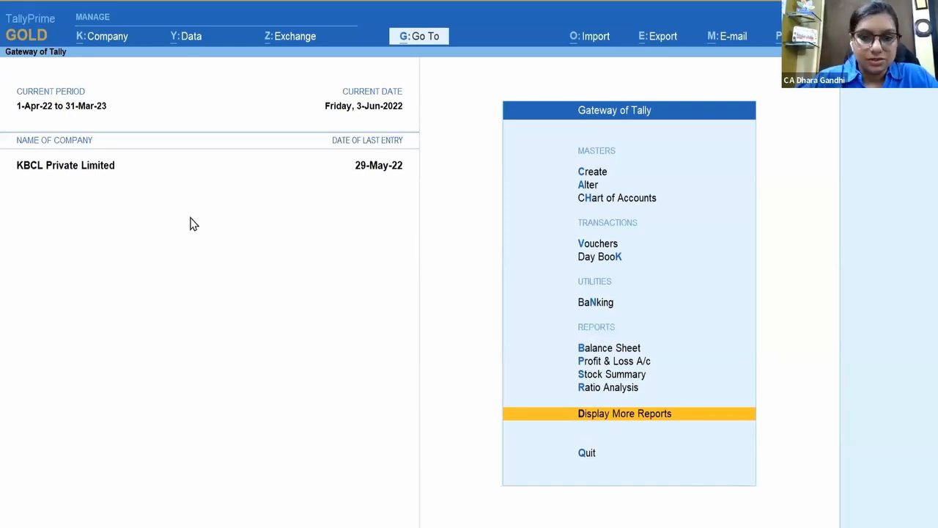
pyautogui.press('Escape')
pyautogui.press('pagedown')
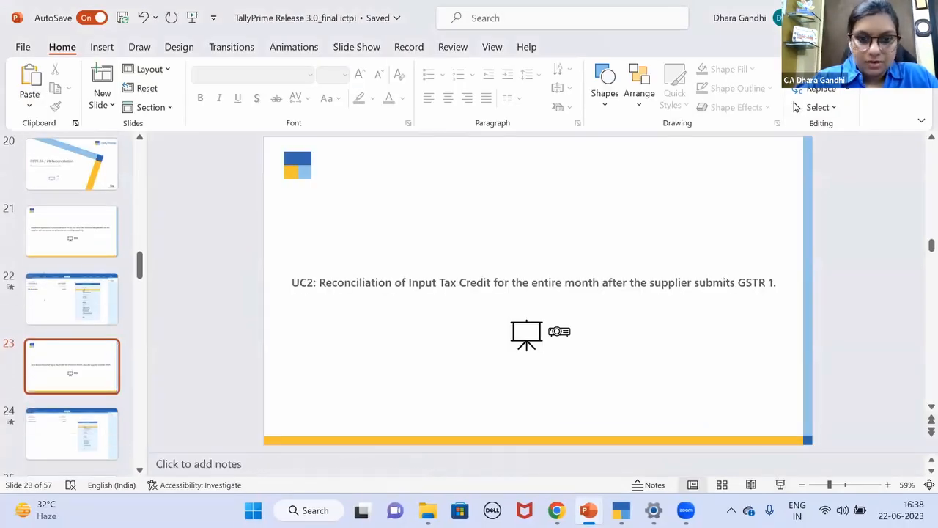
# Step: Go to slide 24, play its embedded TallyPrime demo video, and present it full screen
pyautogui.press('Up')
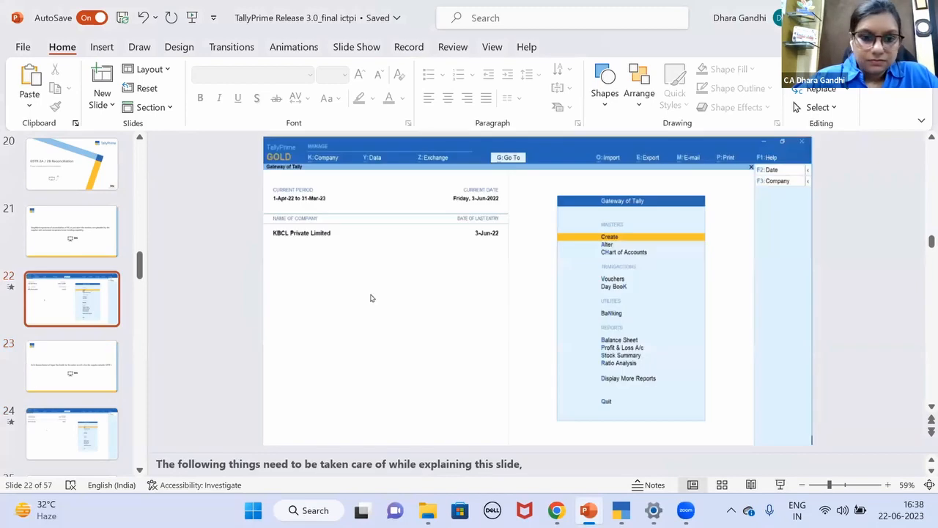
pyautogui.press('Down')
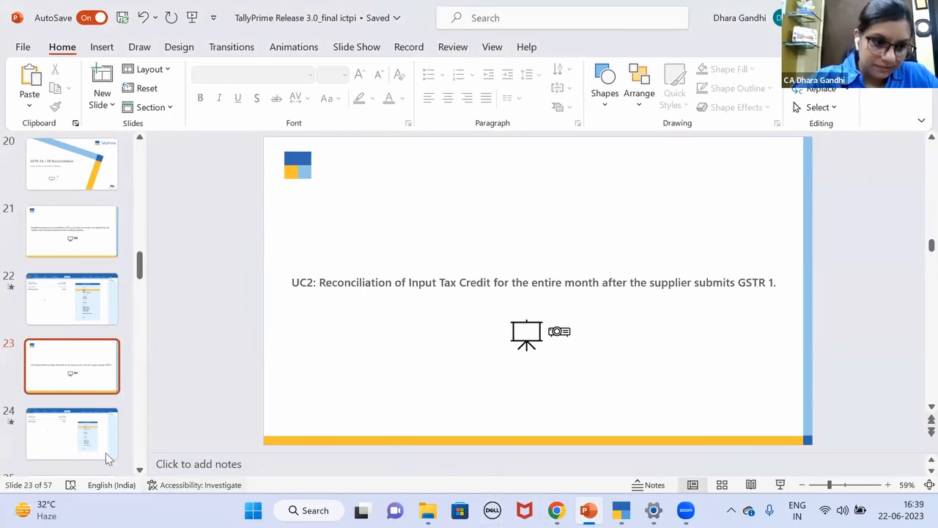
pyautogui.click(79, 423)
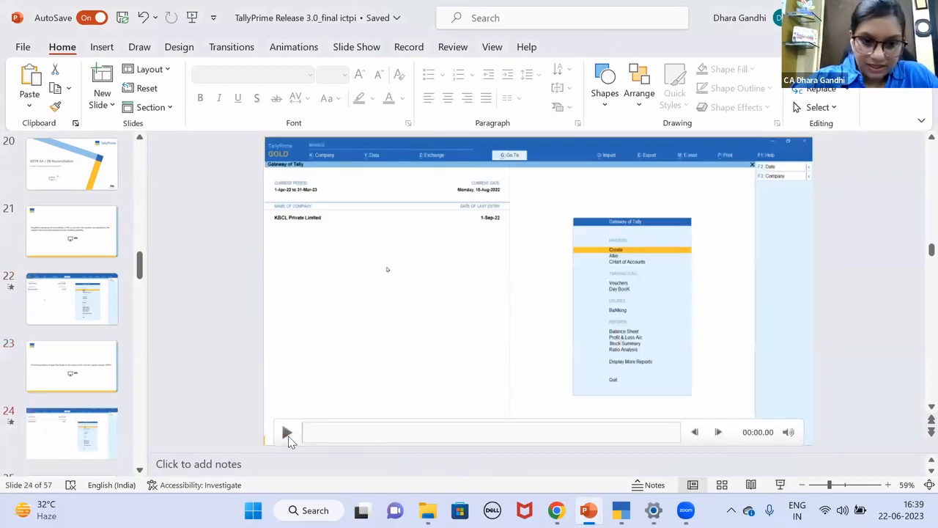
pyautogui.click(287, 434)
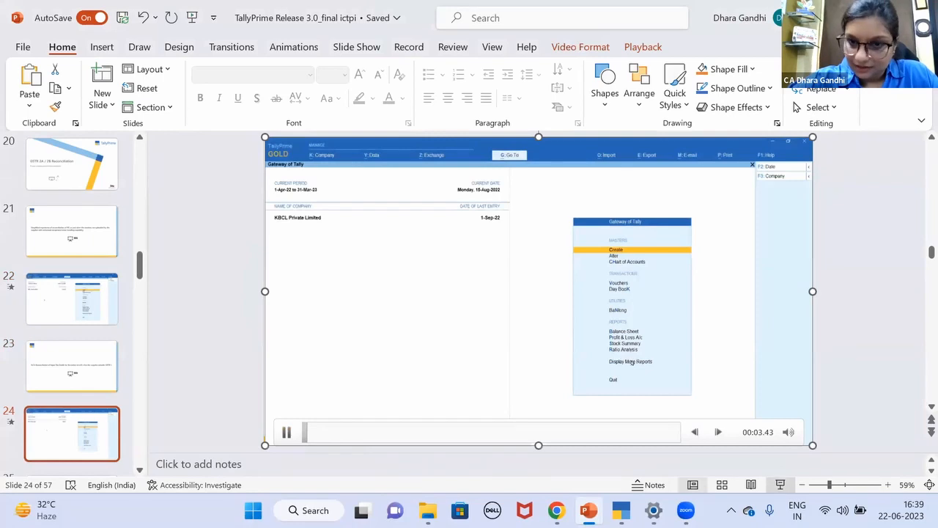
pyautogui.click(780, 484)
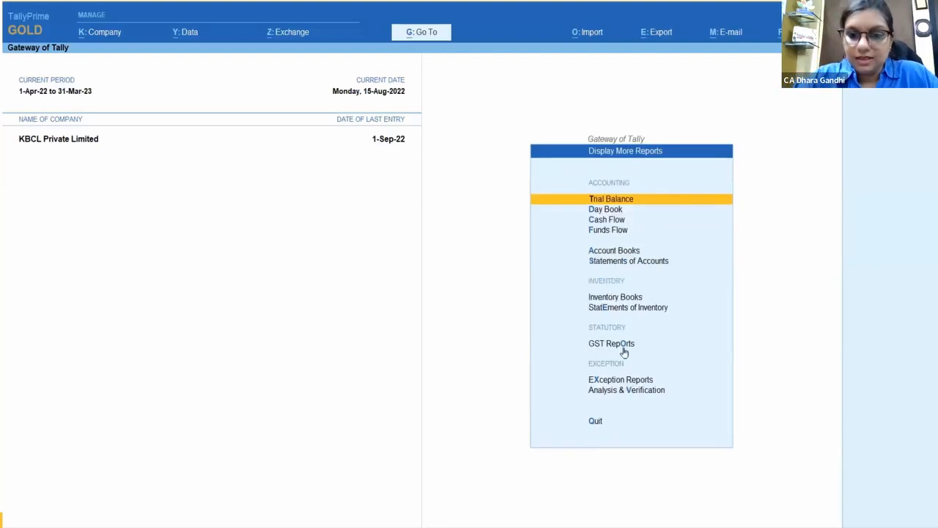
# Step: Open GSTR-2B Reconciliation from the GST Reports list
pyautogui.click(624, 348)
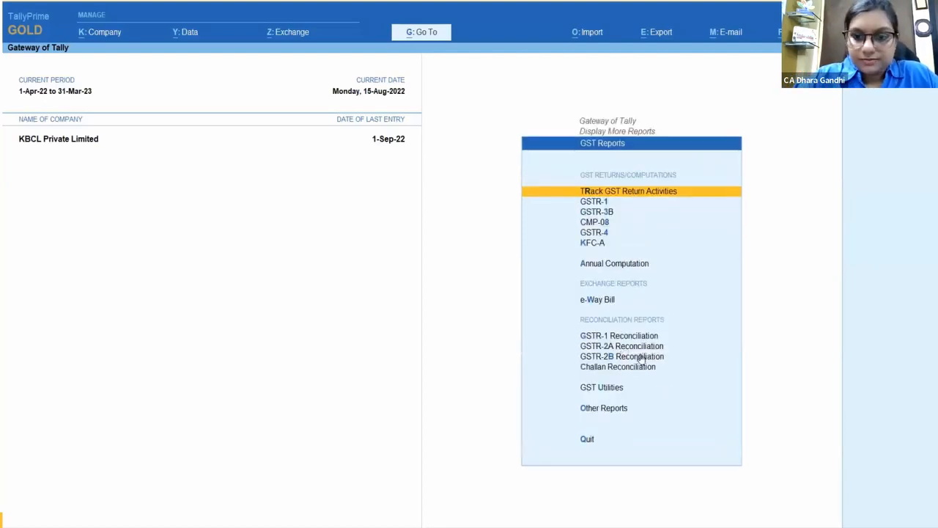
pyautogui.click(646, 358)
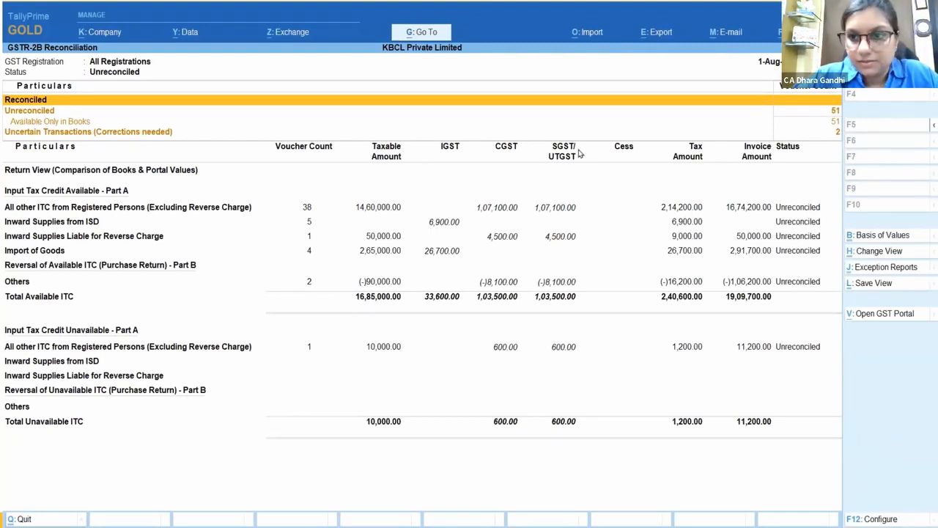
# Step: Start a GST returns import for the Karnataka registration with GSTR-2B as the return type
pyautogui.click(585, 40)
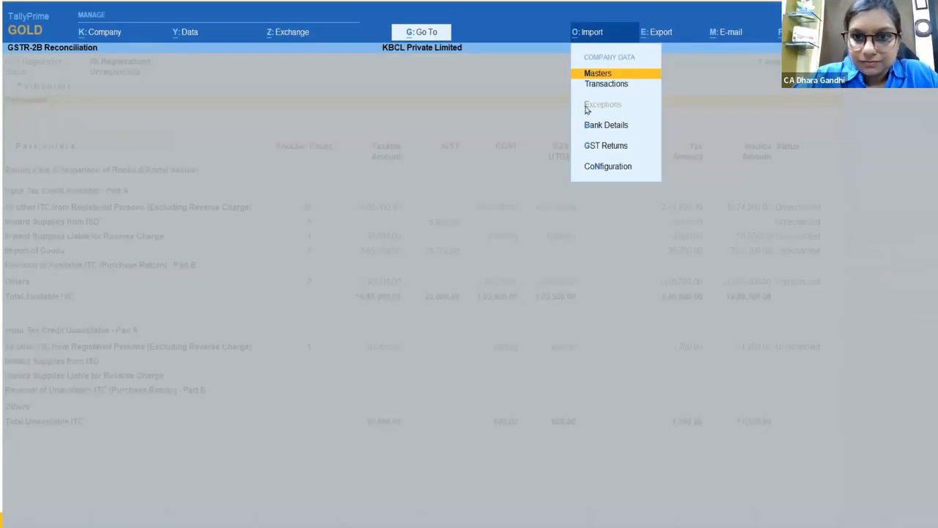
pyautogui.click(612, 146)
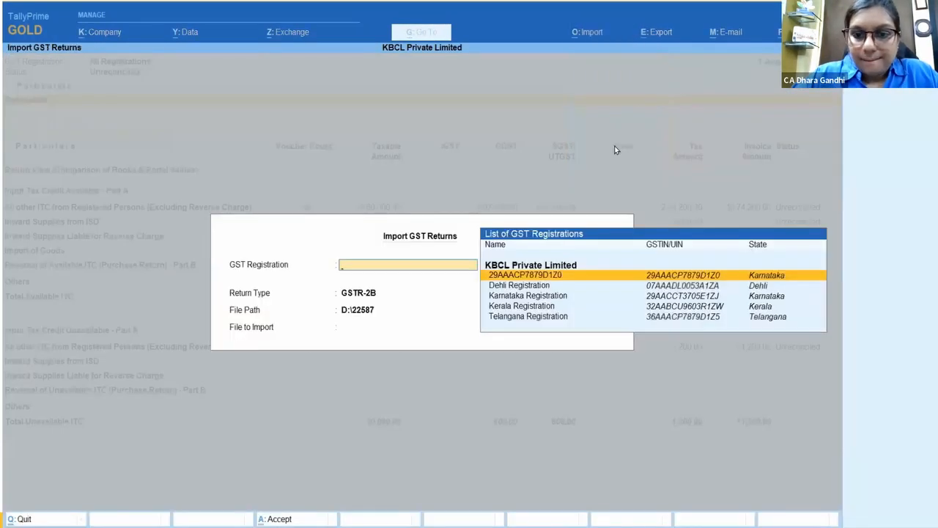
pyautogui.click(565, 276)
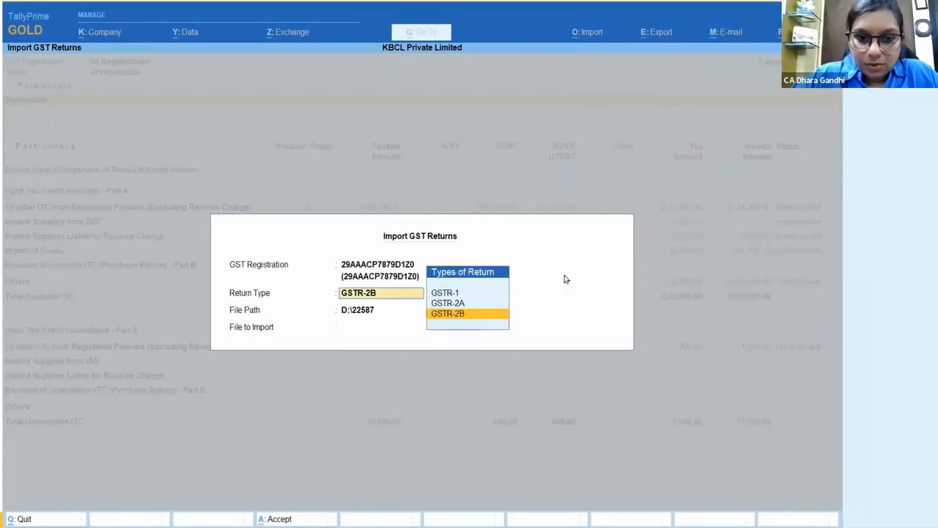
pyautogui.click(457, 315)
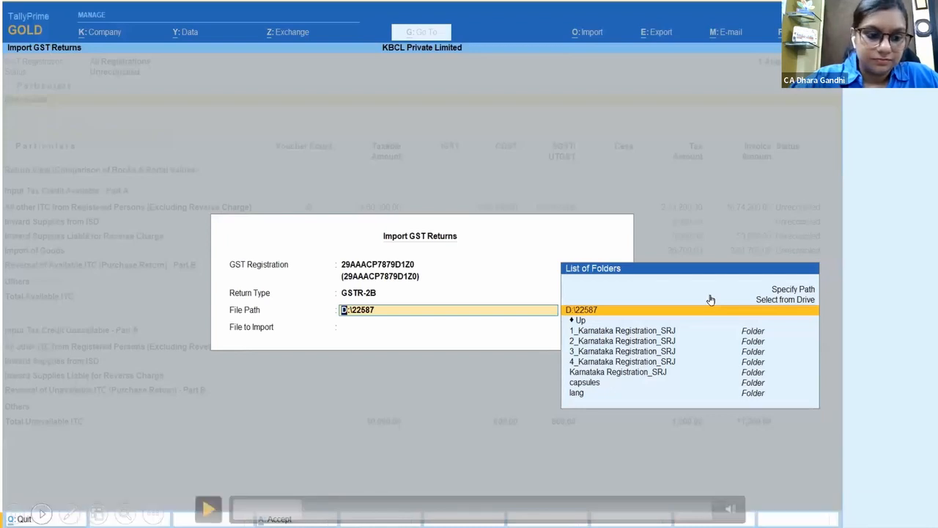
pyautogui.click(211, 507)
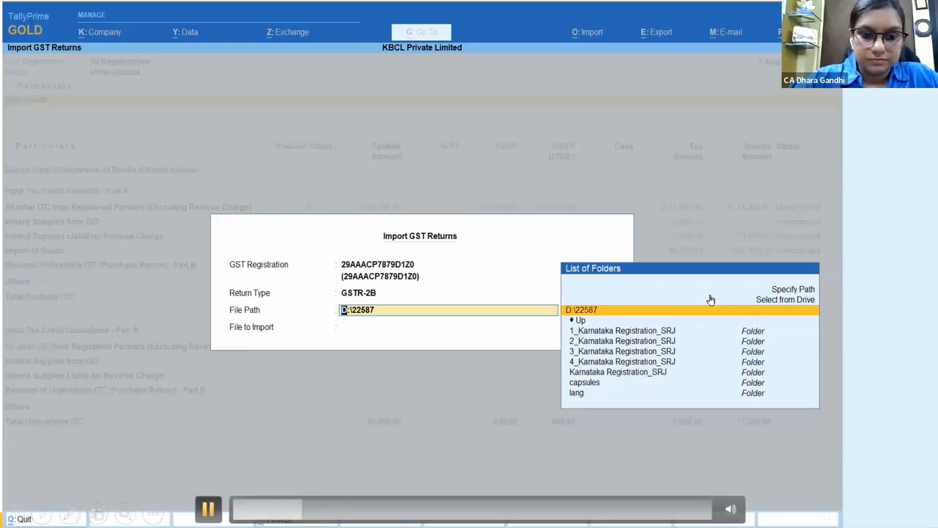
# Step: Import AUG2022.json from the pasted GSTR-2B JSON folder and close the 57-of-57 import summary
pyautogui.click(790, 289)
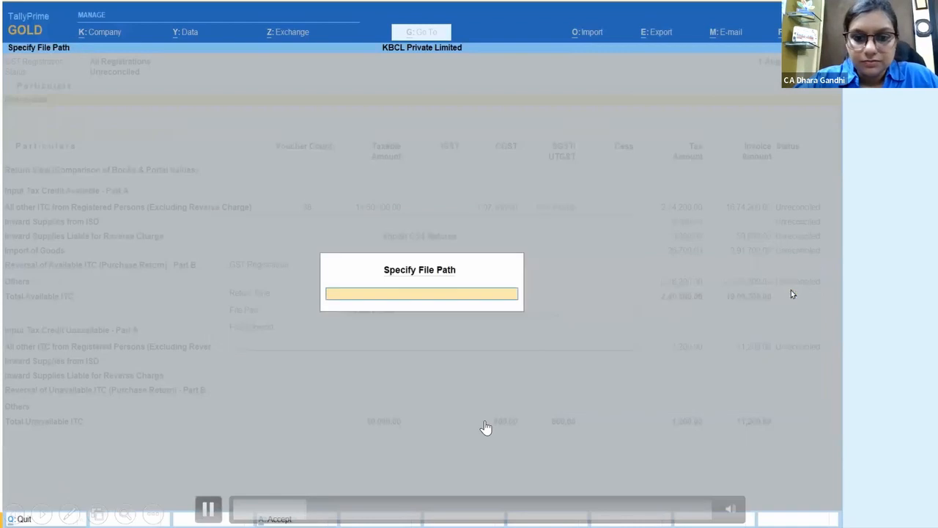
pyautogui.press('Return')
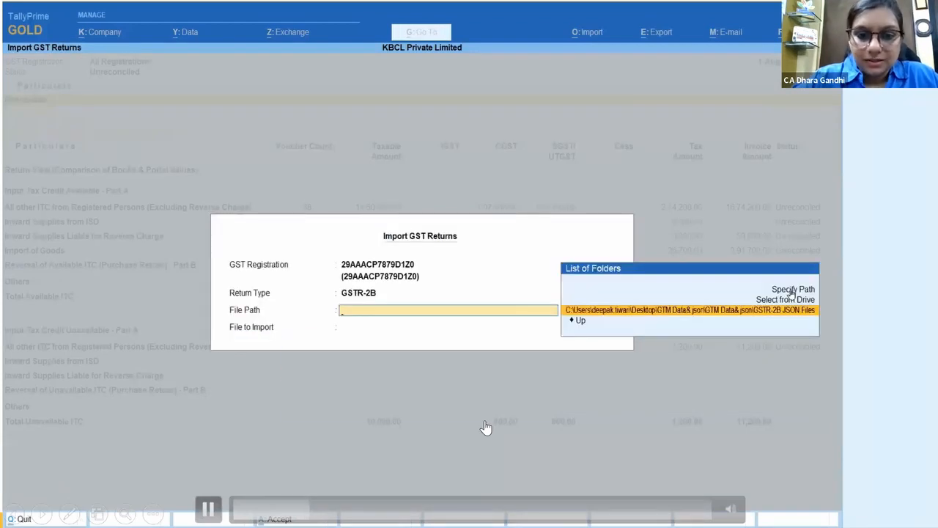
pyautogui.press('Return')
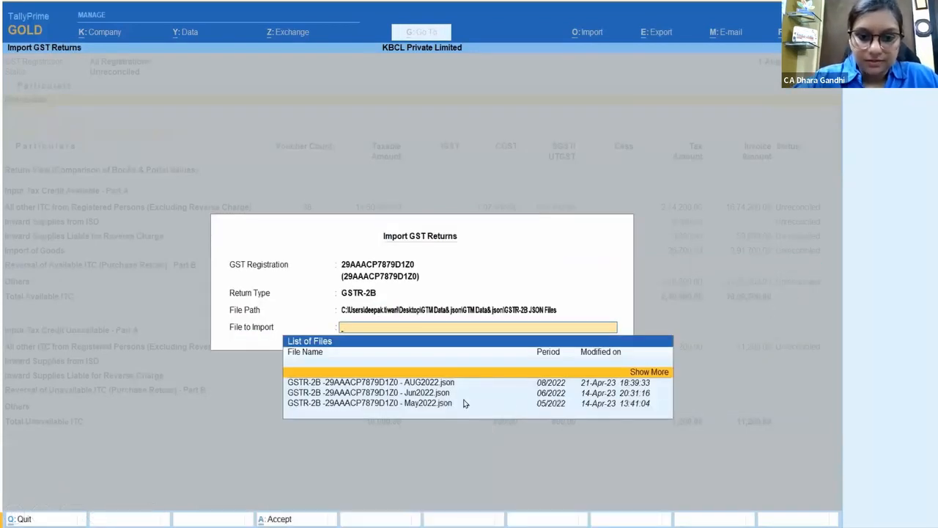
pyautogui.click(414, 383)
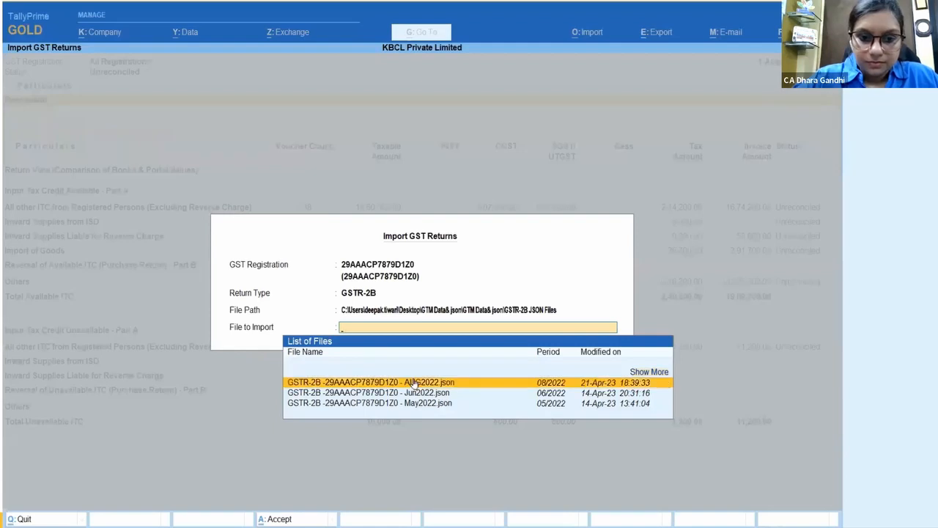
pyautogui.click(414, 383)
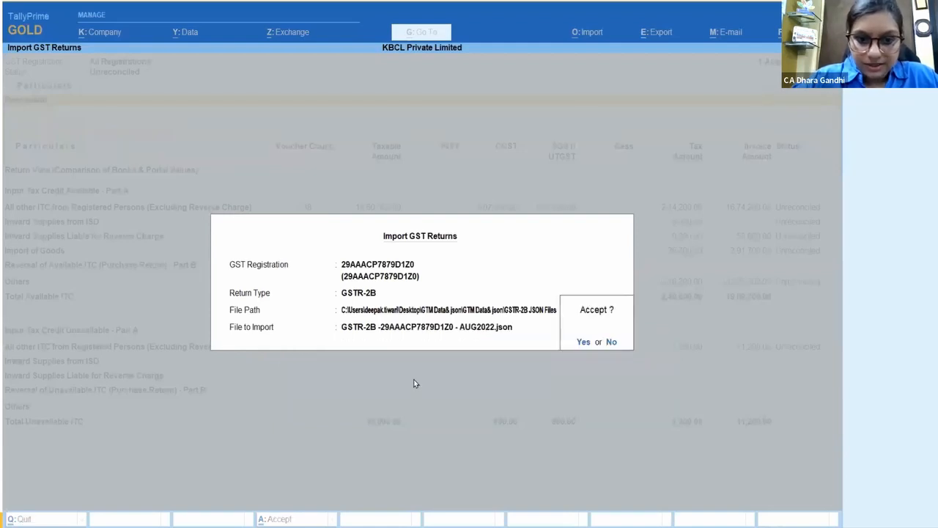
pyautogui.click(582, 343)
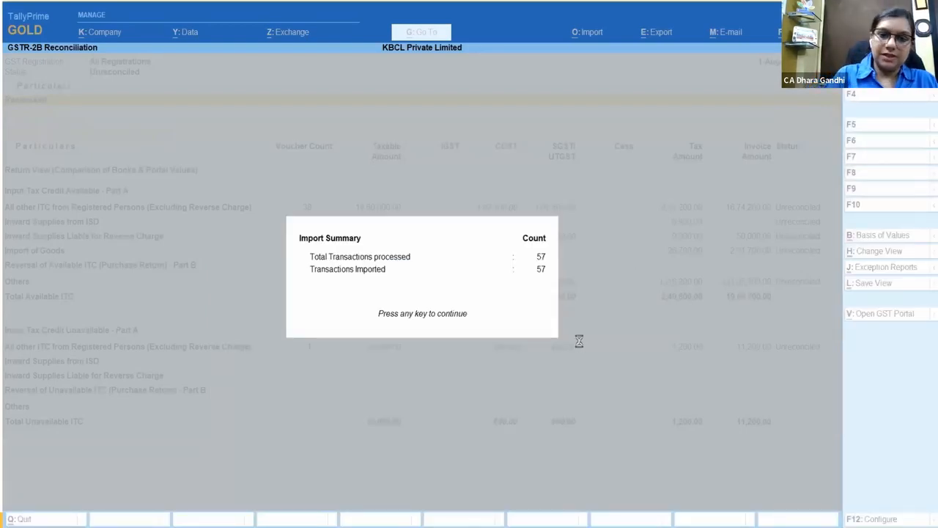
pyautogui.press('Return')
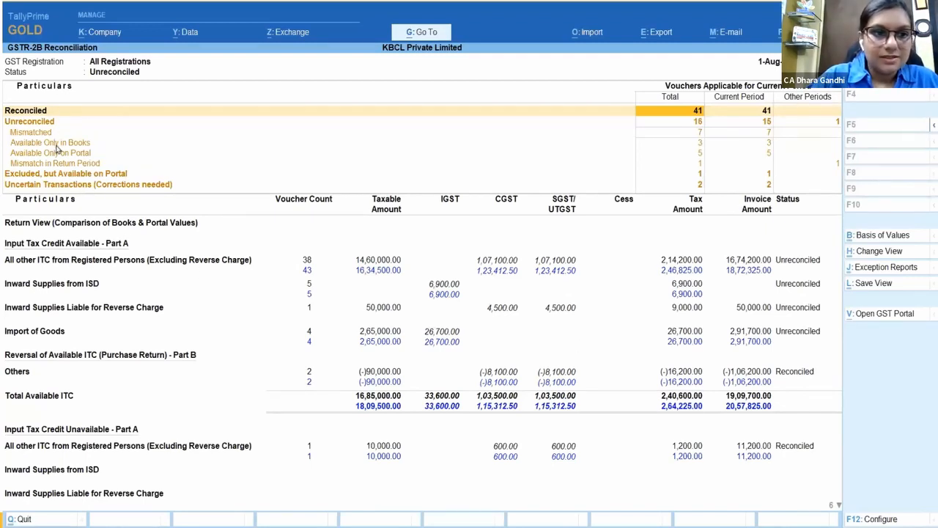
# Step: Switch the GSTR-2B report to Detailed view and browse its status and B2B rows
pyautogui.press('Down')
pyautogui.press('Down')
pyautogui.press('Down')
pyautogui.press('Down')
pyautogui.press('Down')
pyautogui.press('Down')
pyautogui.press('Down')
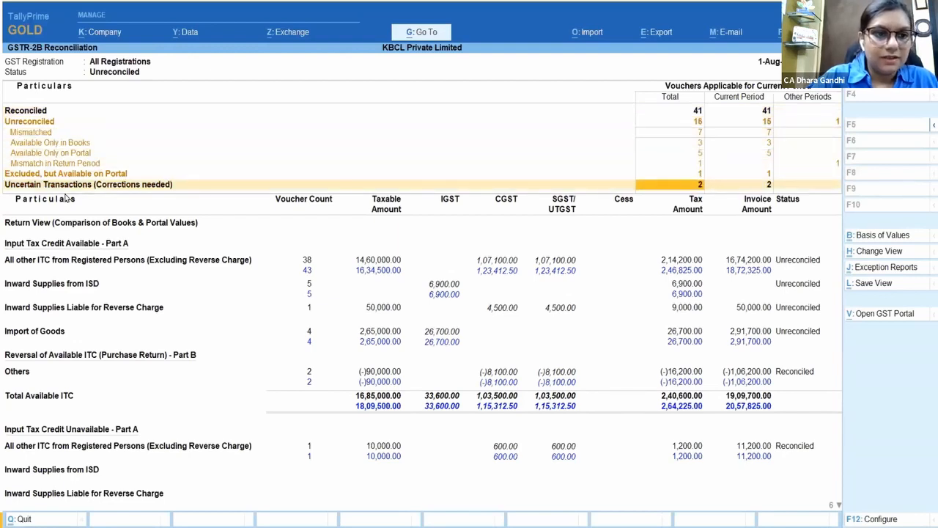
pyautogui.press('Down')
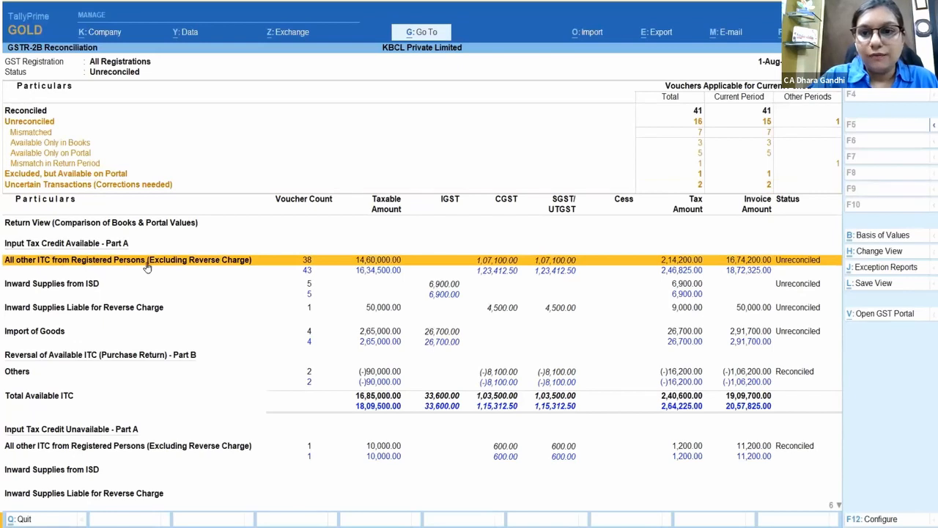
pyautogui.click(934, 126)
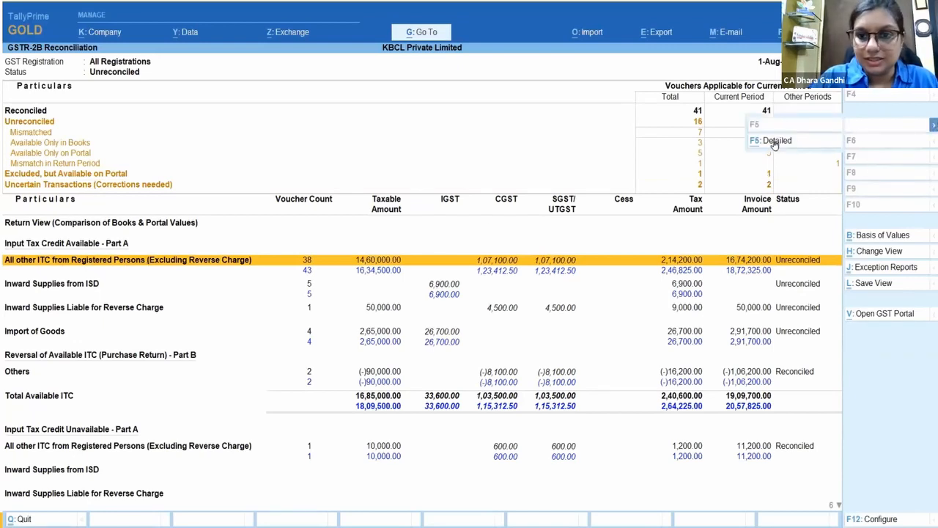
pyautogui.click(775, 141)
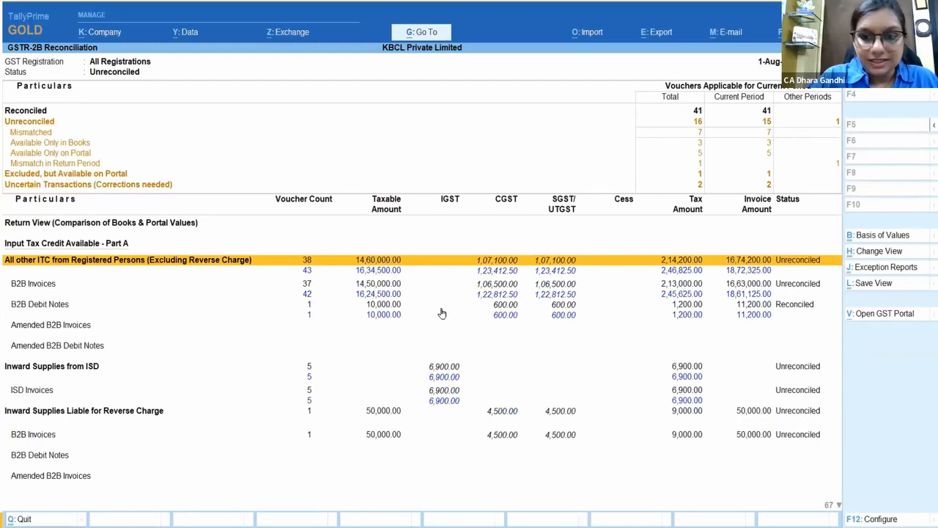
pyautogui.press('Down')
pyautogui.press('Down')
pyautogui.press('Down')
pyautogui.press('Down')
pyautogui.press('Down')
pyautogui.press('Down')
pyautogui.press('Down')
pyautogui.press('Down')
pyautogui.press('Down')
pyautogui.press('Down')
pyautogui.press('Down')
pyautogui.press('Down')
pyautogui.press('Down')
pyautogui.press('Down')
pyautogui.press('Down')
pyautogui.press('Down')
pyautogui.press('Down')
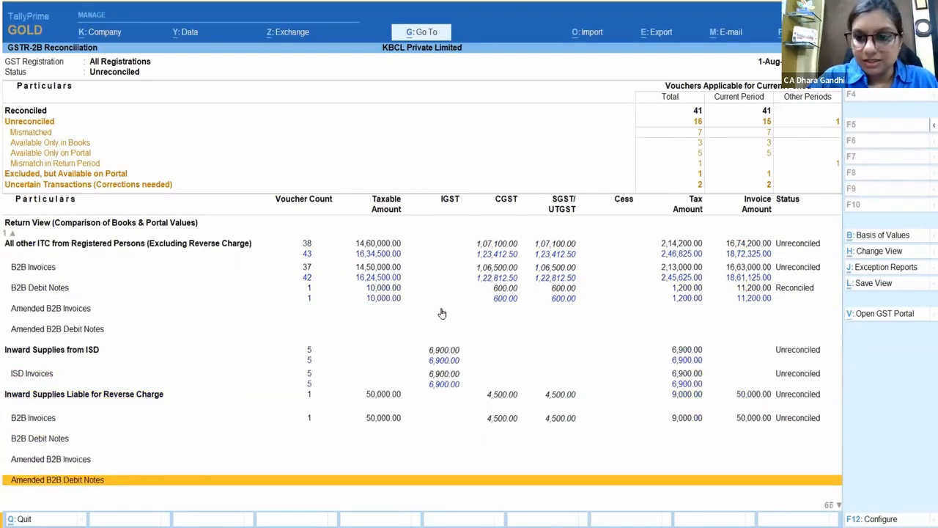
pyautogui.press('Up')
pyautogui.press('Up')
pyautogui.press('Up')
pyautogui.press('Up')
pyautogui.press('Up')
pyautogui.press('Up')
pyautogui.press('Up')
pyautogui.press('Up')
pyautogui.press('Up')
pyautogui.press('Up')
pyautogui.press('Up')
pyautogui.press('Up')
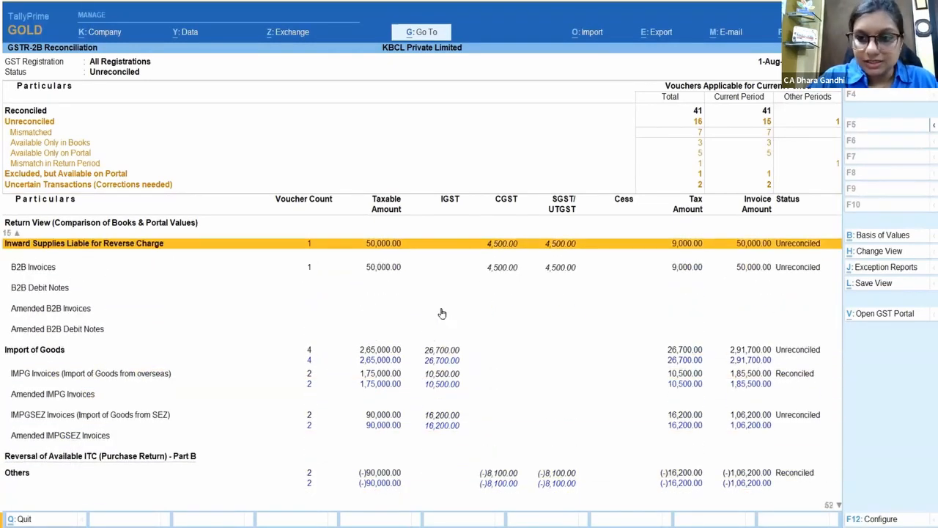
pyautogui.press('Up')
pyautogui.press('Up')
pyautogui.press('Up')
pyautogui.press('Up')
pyautogui.press('Up')
pyautogui.press('Up')
pyautogui.press('Up')
pyautogui.press('Up')
pyautogui.press('Up')
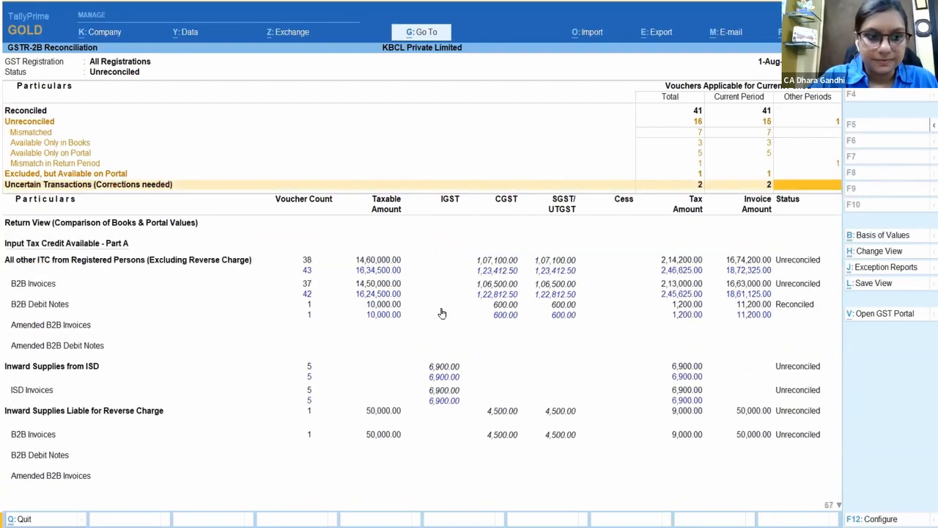
pyautogui.press('Down')
pyautogui.press('Down')
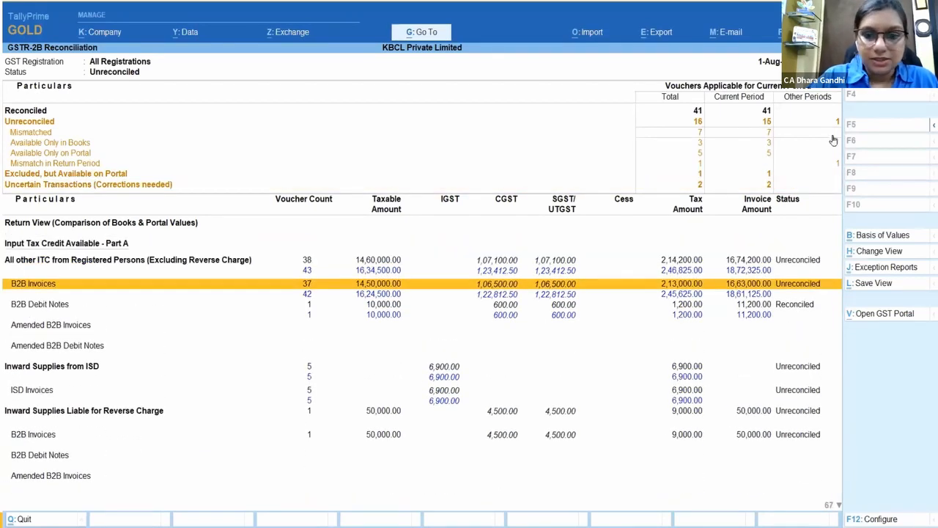
# Step: Return the report to Condensed view and drill into All other ITC from Registered Persons
pyautogui.click(934, 126)
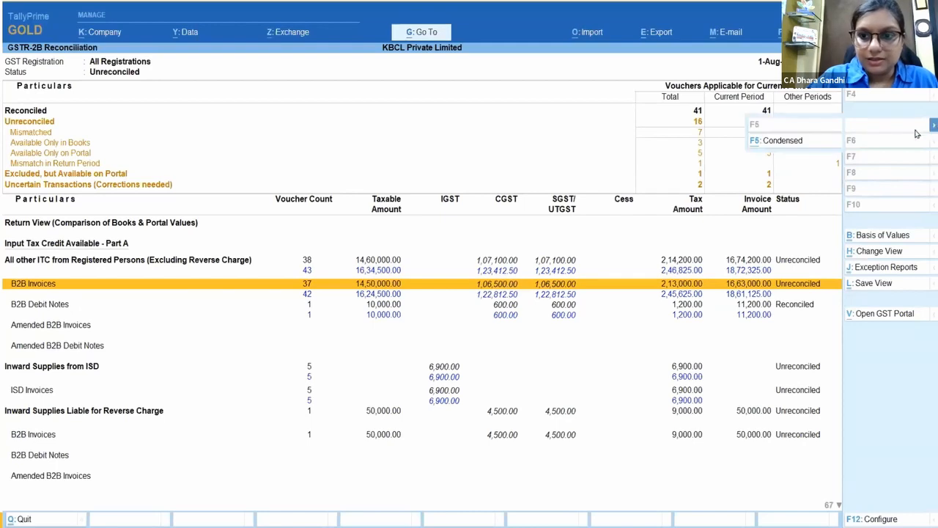
pyautogui.click(799, 143)
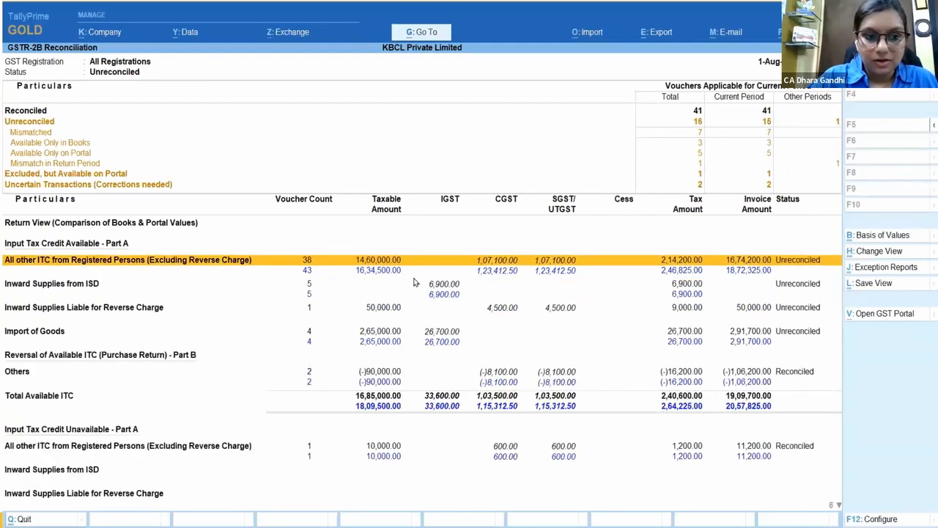
pyautogui.click(183, 261)
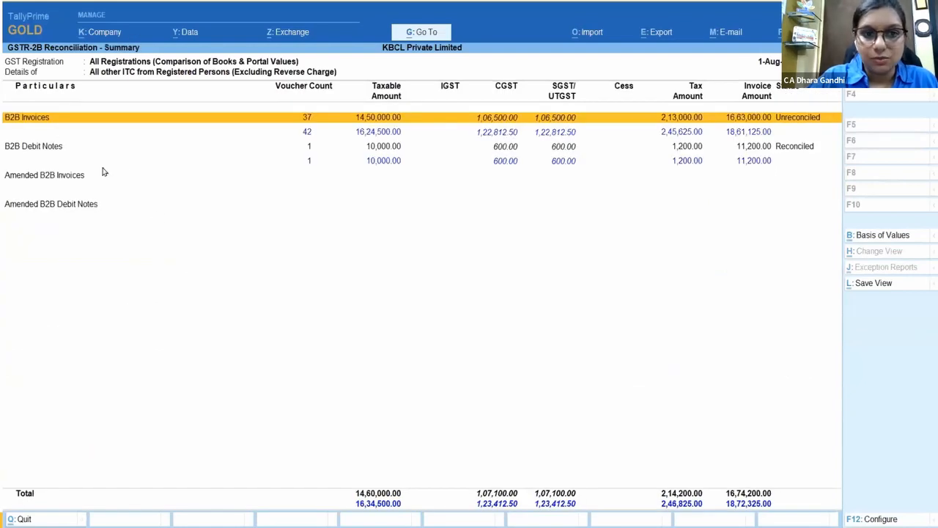
# Step: List Suraj Enterprises' B2B invoices voucher-wise, review SRJ/119's amounts, then return to the main report
pyautogui.click(34, 120)
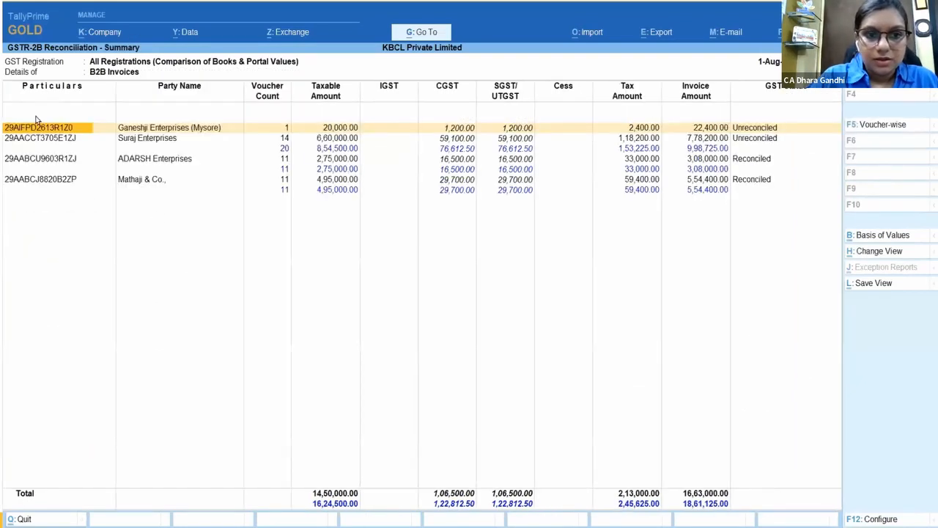
pyautogui.press('Down')
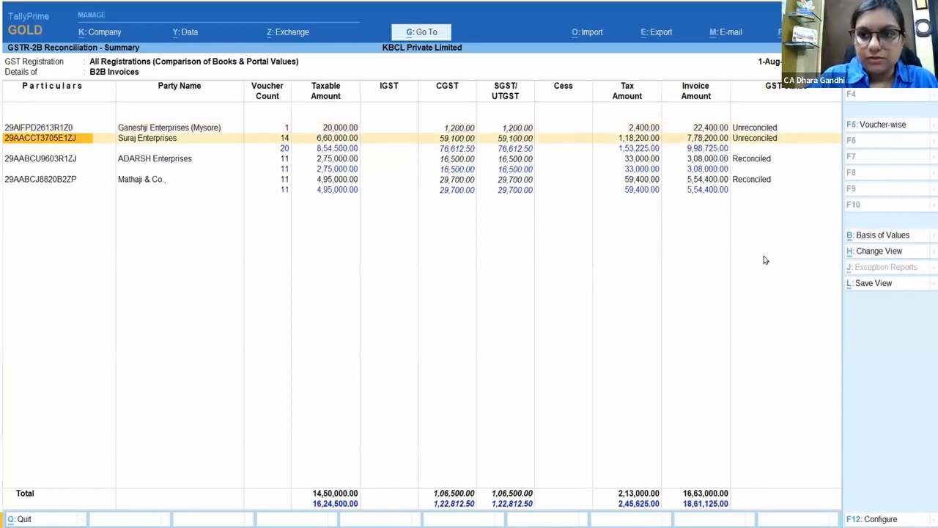
pyautogui.click(886, 125)
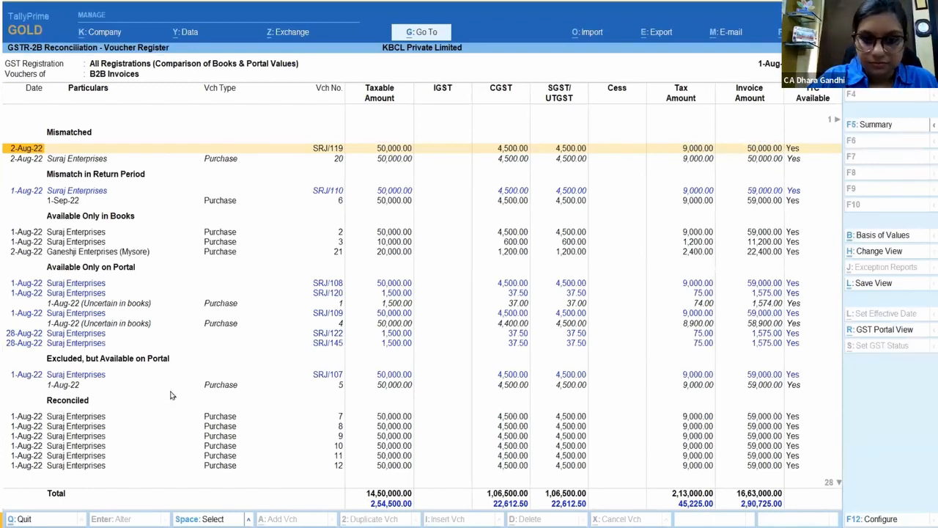
pyautogui.press('Right')
pyautogui.press('Right')
pyautogui.press('Right')
pyautogui.press('Right')
pyautogui.press('Right')
pyautogui.press('Right')
pyautogui.press('Right')
pyautogui.press('Right')
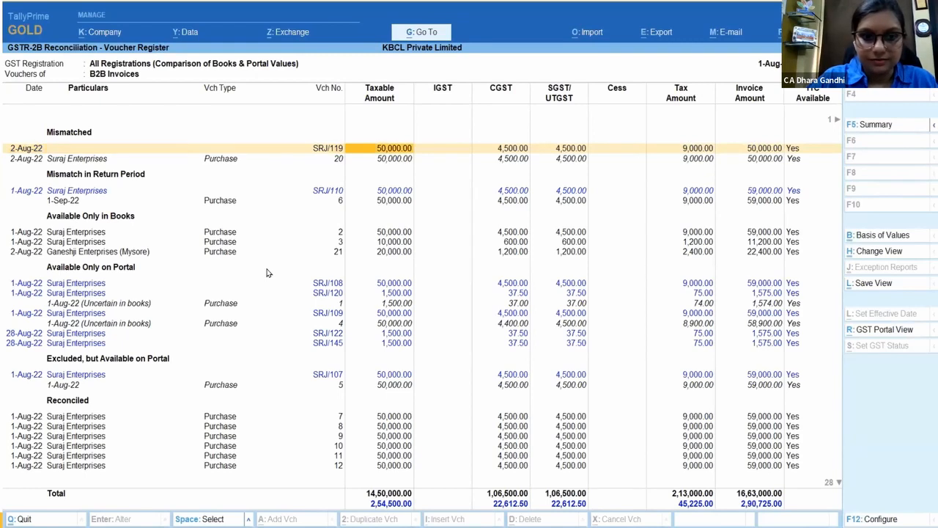
pyautogui.press('Right')
pyautogui.press('Right')
pyautogui.press('Right')
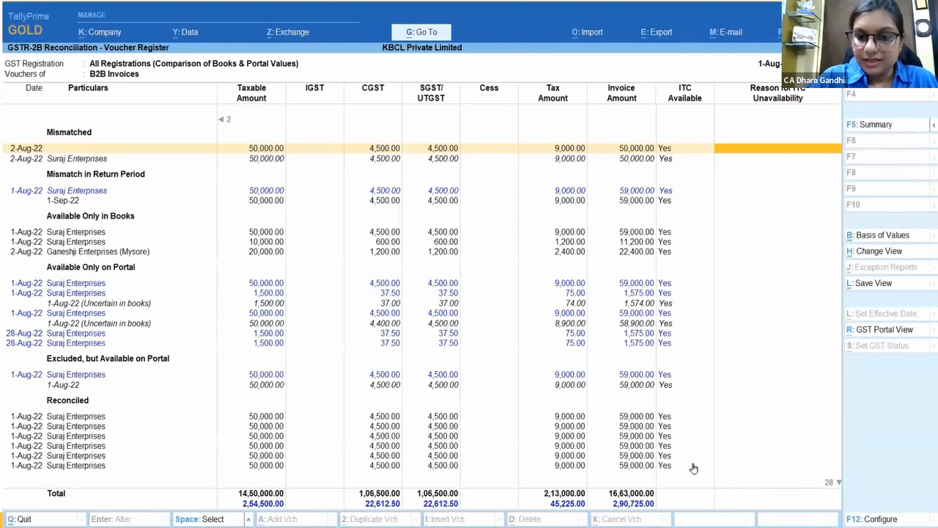
pyautogui.press('Escape')
pyautogui.press('Escape')
pyautogui.press('Down')
pyautogui.press('Down')
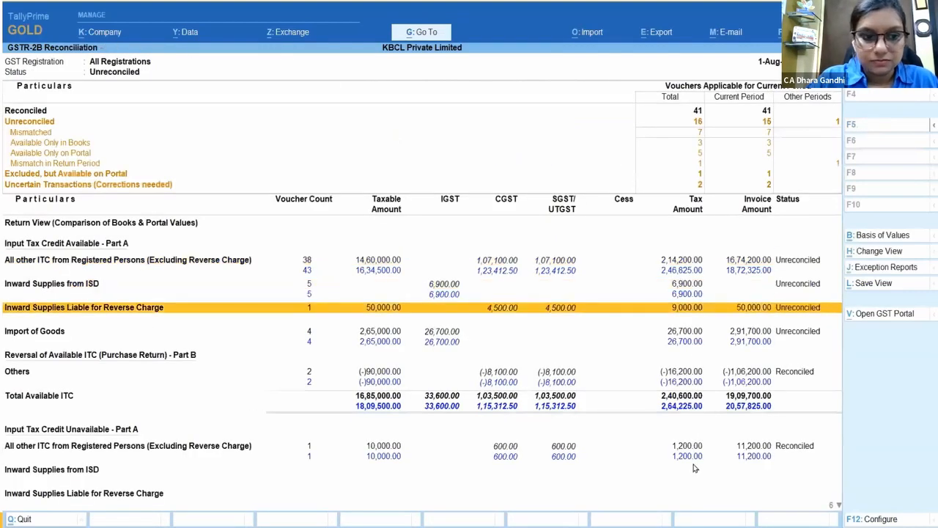
pyautogui.press('Down')
pyautogui.press('Down')
pyautogui.press('Down')
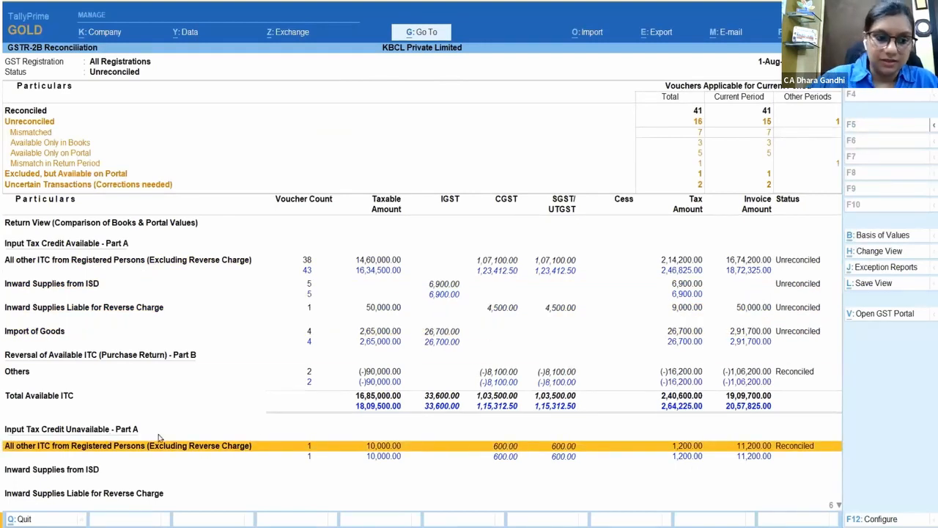
pyautogui.press('Return')
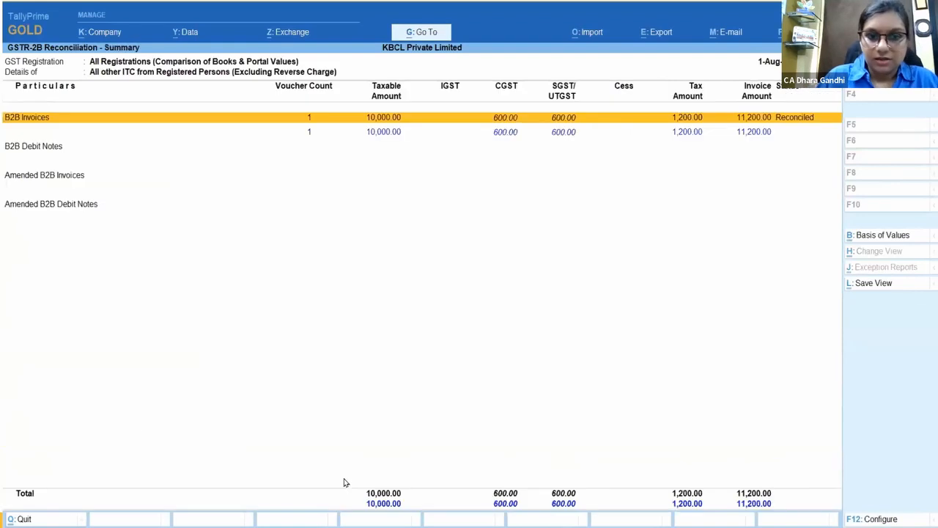
pyautogui.click(35, 122)
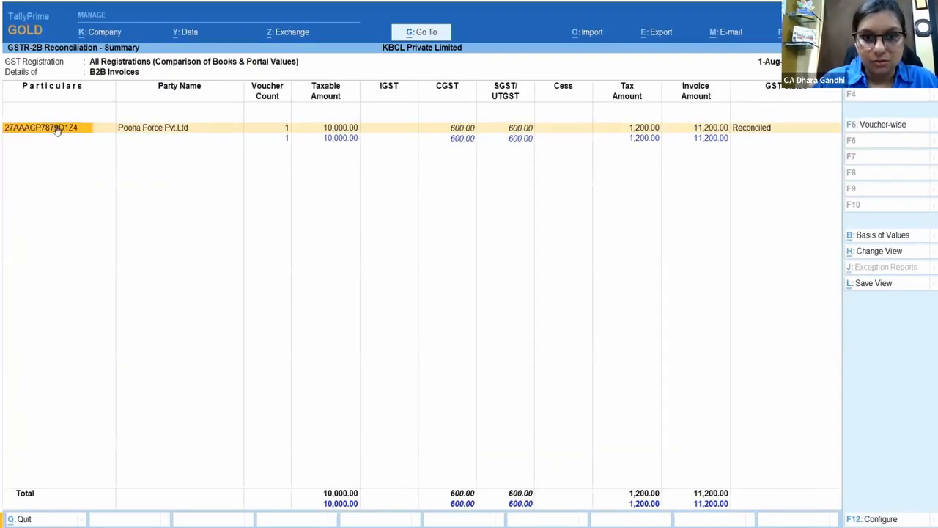
pyautogui.click(63, 129)
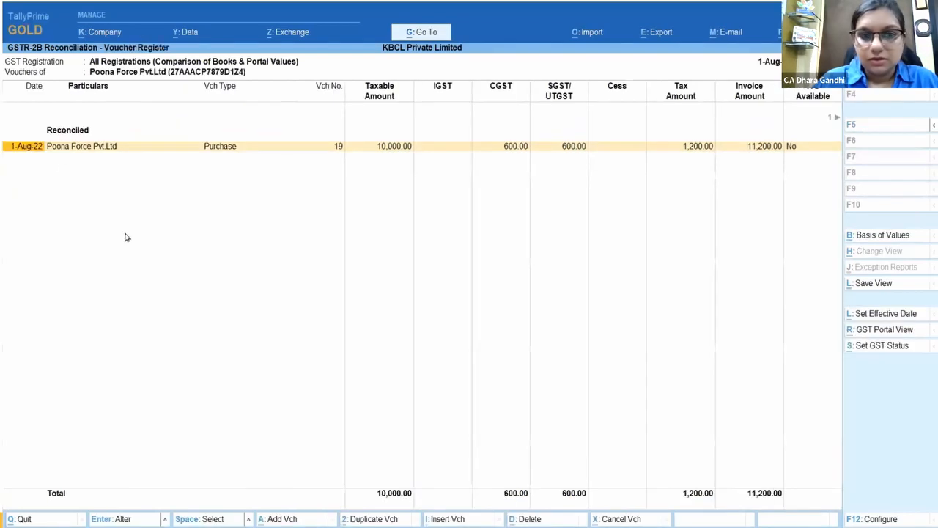
pyautogui.press('Right')
pyautogui.press('Right')
pyautogui.press('Right')
pyautogui.press('Right')
pyautogui.press('Right')
pyautogui.press('Right')
pyautogui.press('Right')
pyautogui.press('Right')
pyautogui.press('Right')
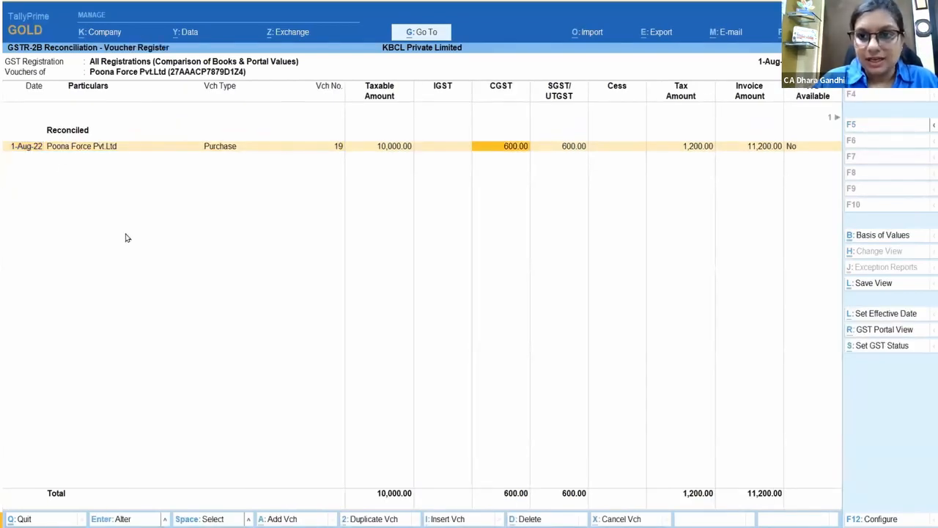
pyautogui.press('Right')
pyautogui.press('Right')
pyautogui.press('Right')
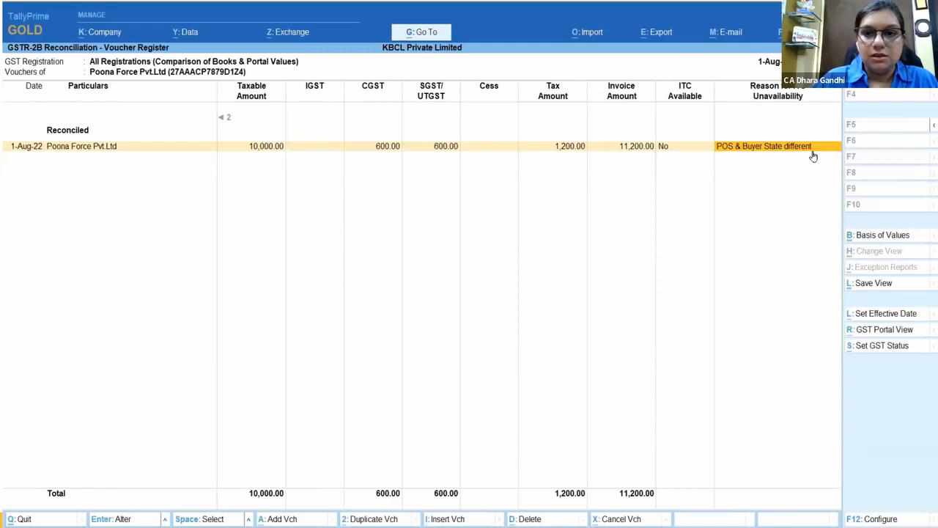
pyautogui.press('Escape')
pyautogui.press('Escape')
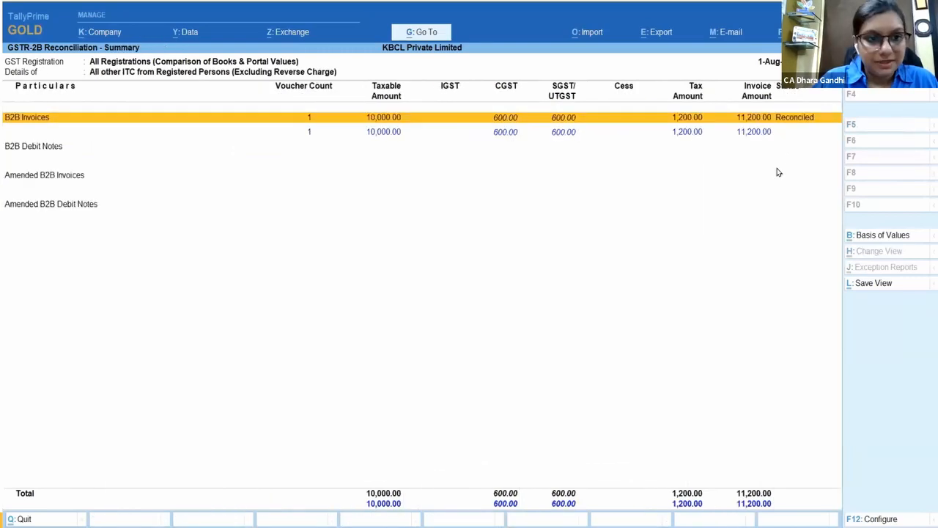
pyautogui.press('Escape')
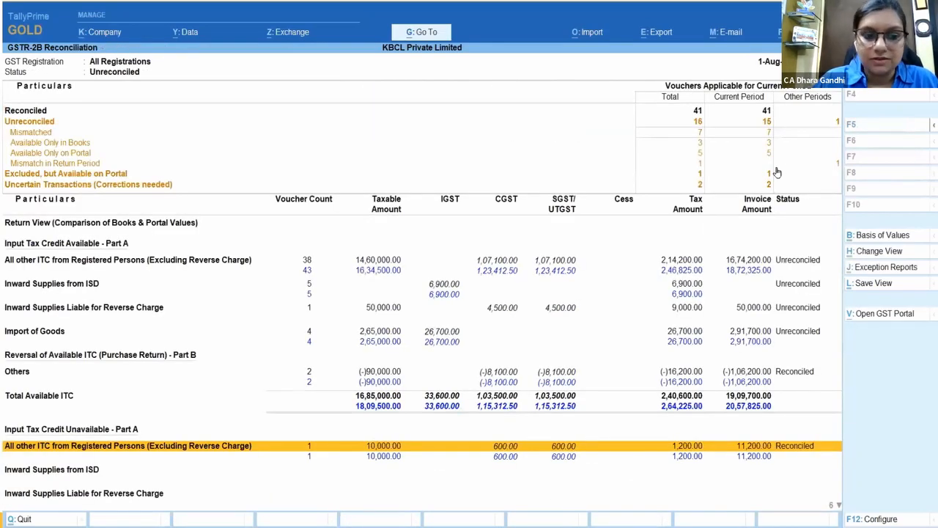
pyautogui.press('Up')
pyautogui.press('Up')
pyautogui.press('Up')
pyautogui.press('Up')
pyautogui.press('Return')
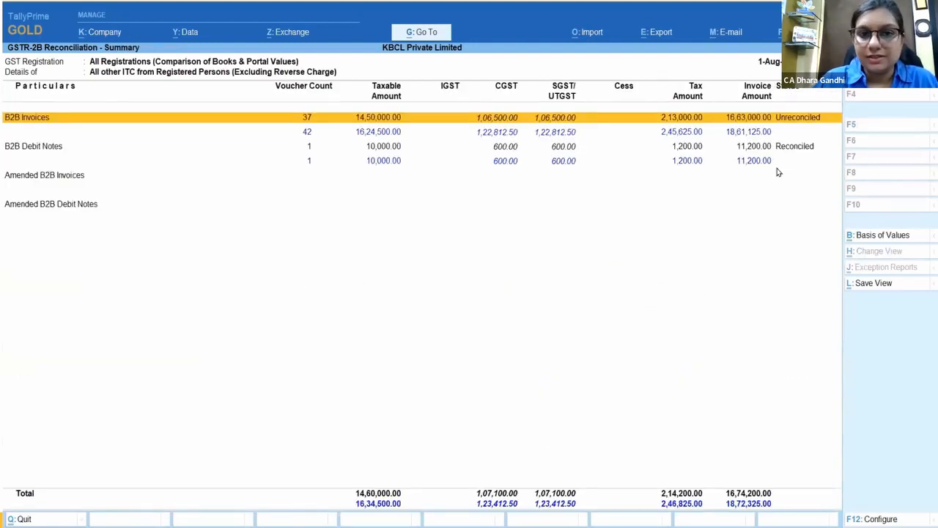
pyautogui.press('Return')
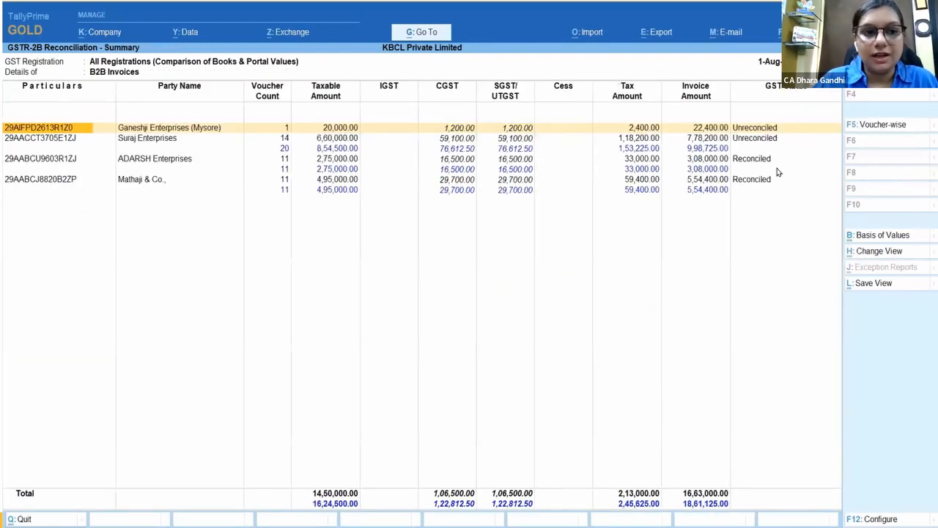
pyautogui.click(882, 126)
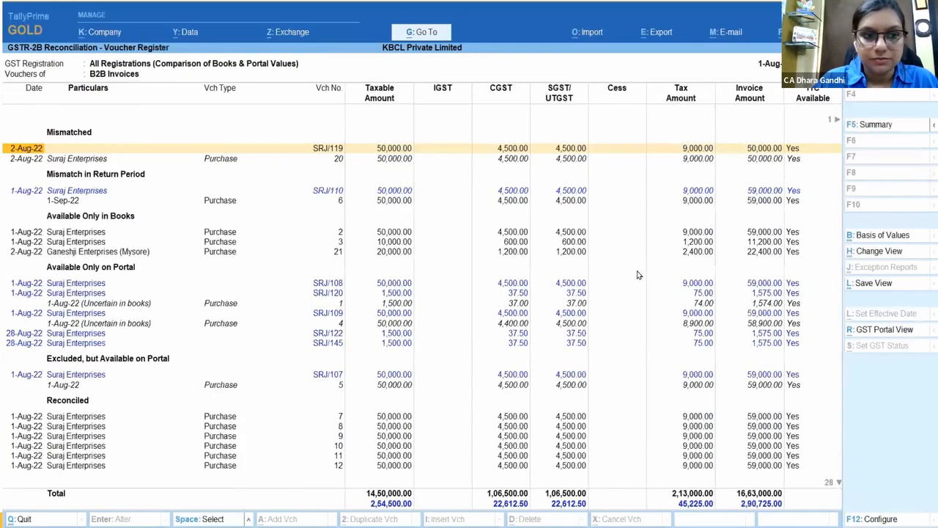
pyautogui.press('Down')
pyautogui.press('Down')
pyautogui.press('Down')
pyautogui.press('Down')
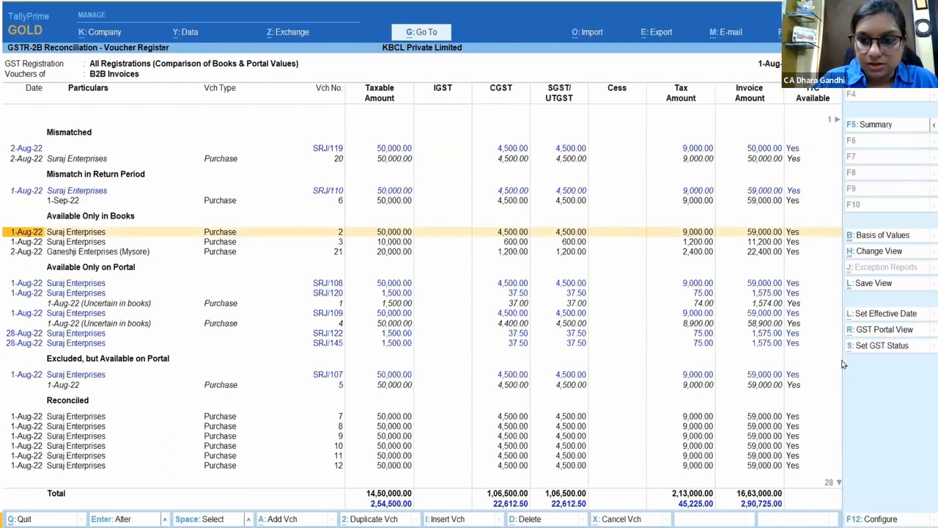
pyautogui.click(896, 347)
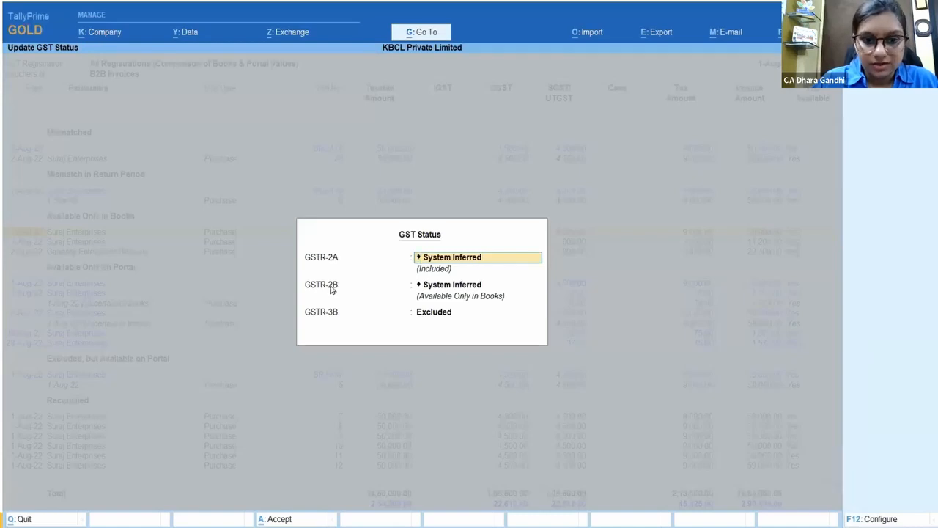
pyautogui.press('BackSpace')
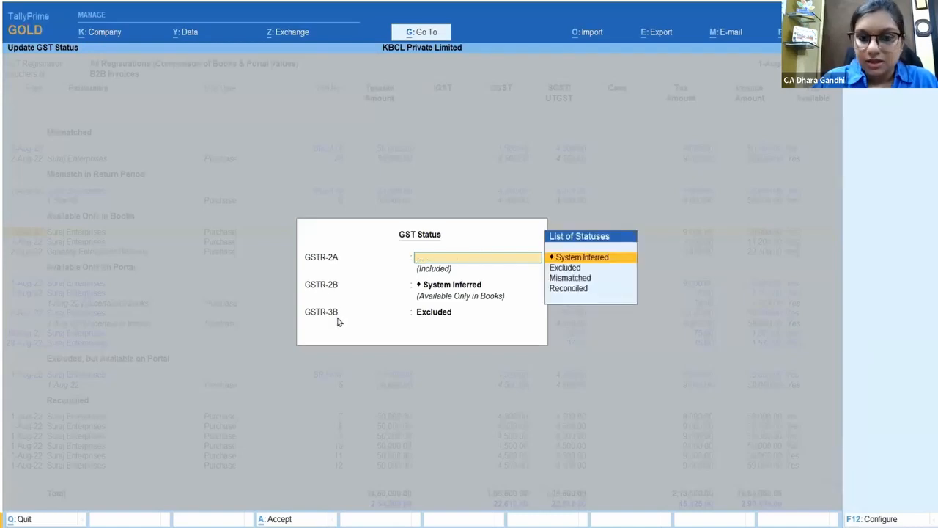
pyautogui.press('Escape')
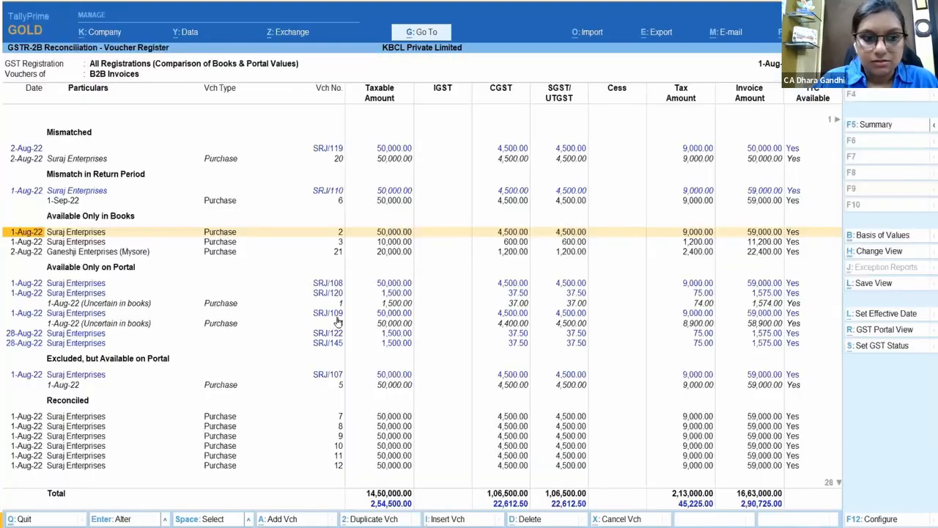
pyautogui.click(885, 314)
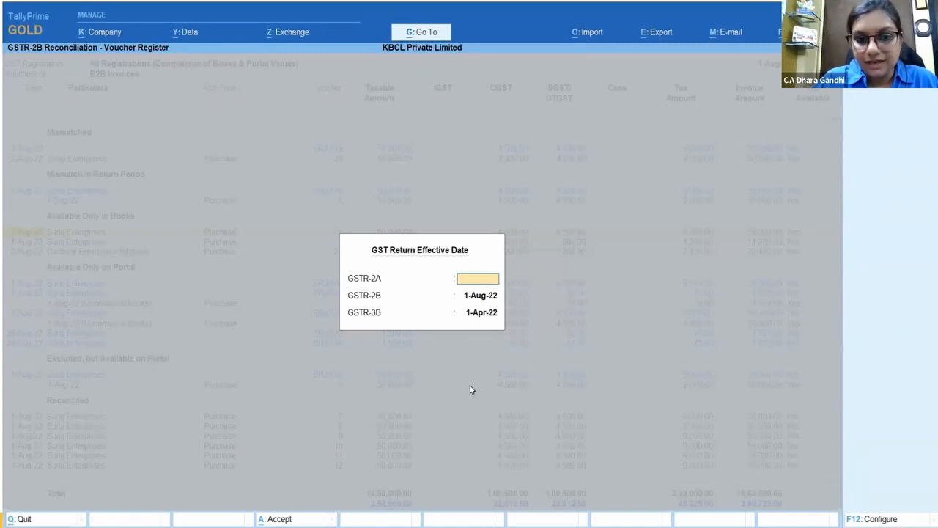
pyautogui.press('Escape')
pyautogui.press('Escape')
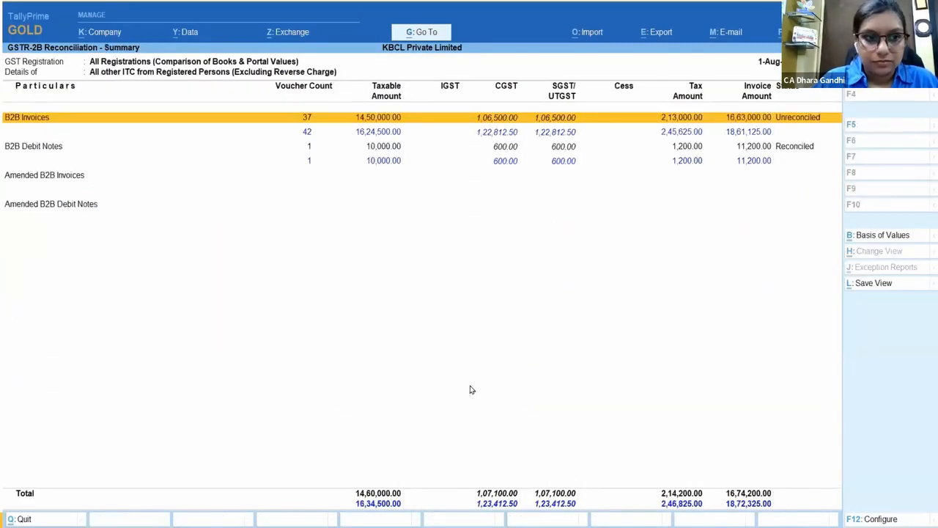
# Step: Drill into Suraj Enterprises' B2B invoices and open reconciled Purchase voucher 7
pyautogui.press('Return')
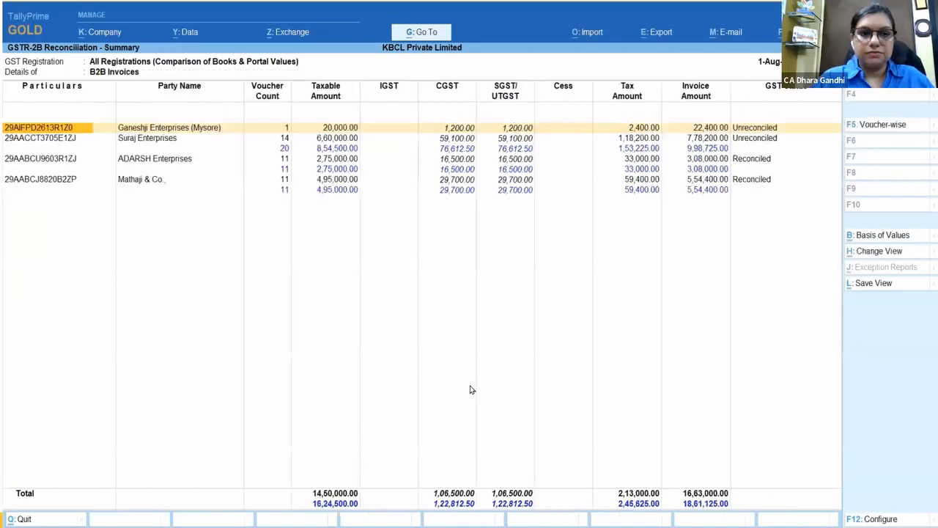
pyautogui.press('Down')
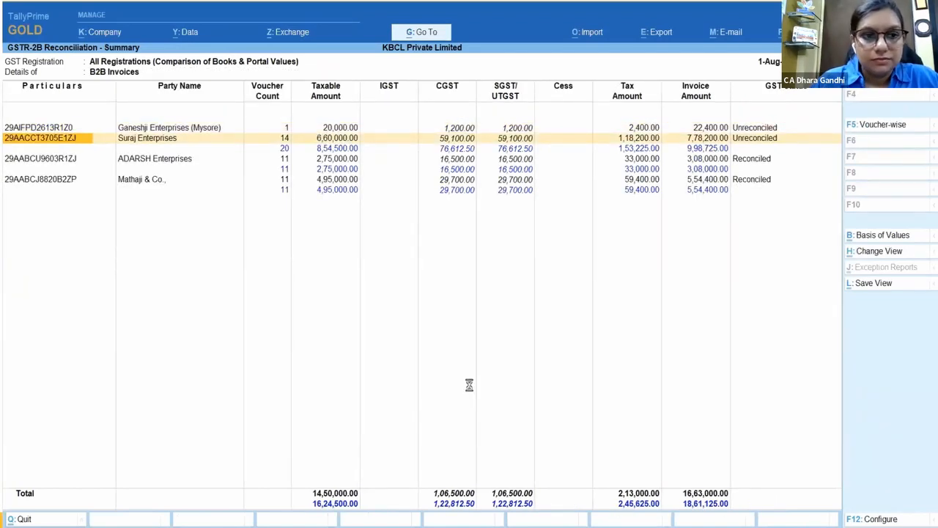
pyautogui.press('Return')
pyautogui.press('Down')
pyautogui.press('Down')
pyautogui.press('Down')
pyautogui.press('Down')
pyautogui.press('Down')
pyautogui.press('Down')
pyautogui.press('Down')
pyautogui.press('Down')
pyautogui.press('Down')
pyautogui.press('Down')
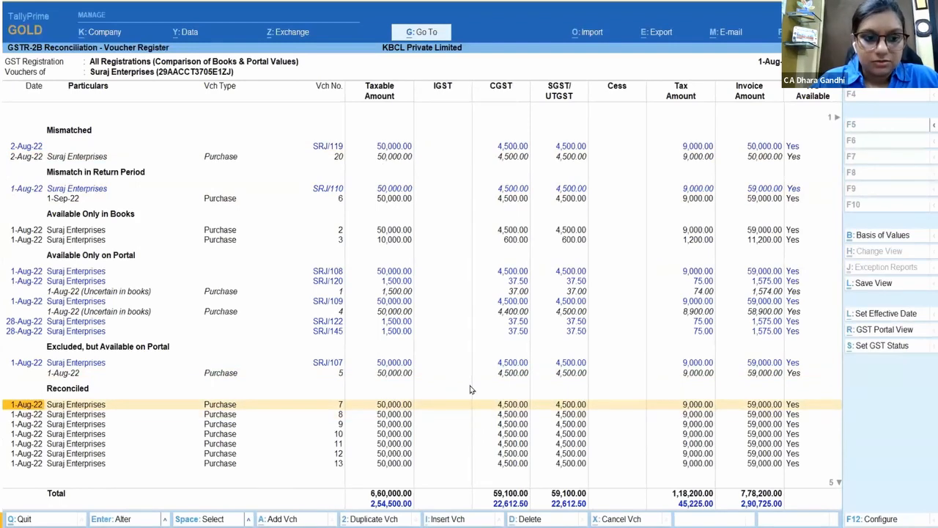
pyautogui.press('Return')
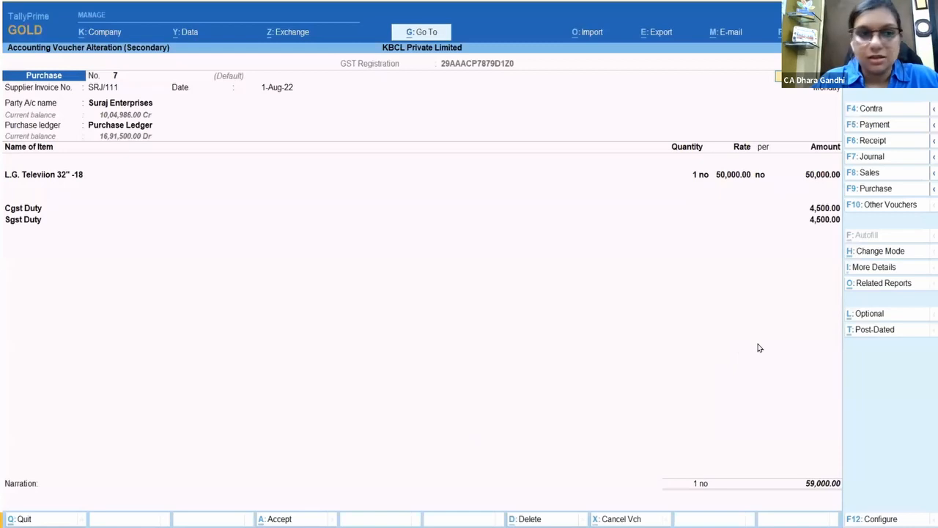
# Step: Show invoice SRJ/111's GST Portal View with portal values, then leave the voucher unchanged
pyautogui.click(883, 283)
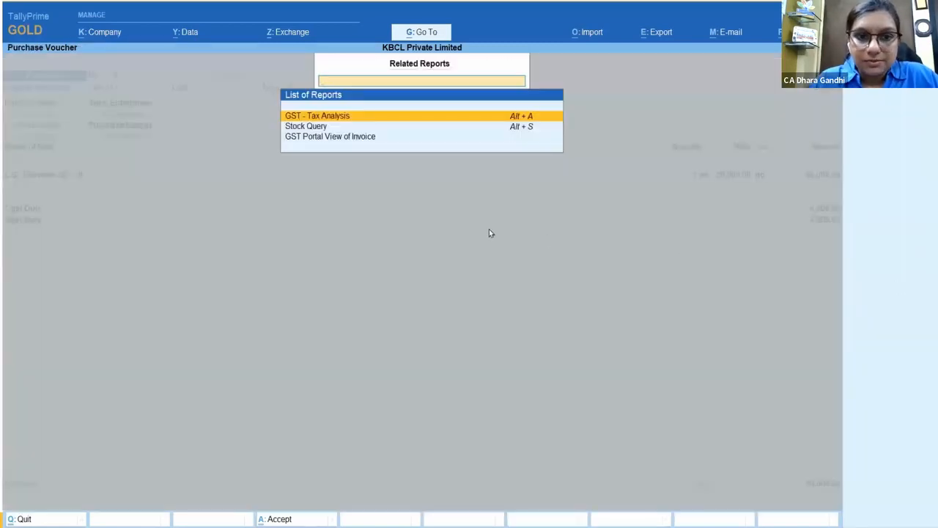
pyautogui.click(354, 138)
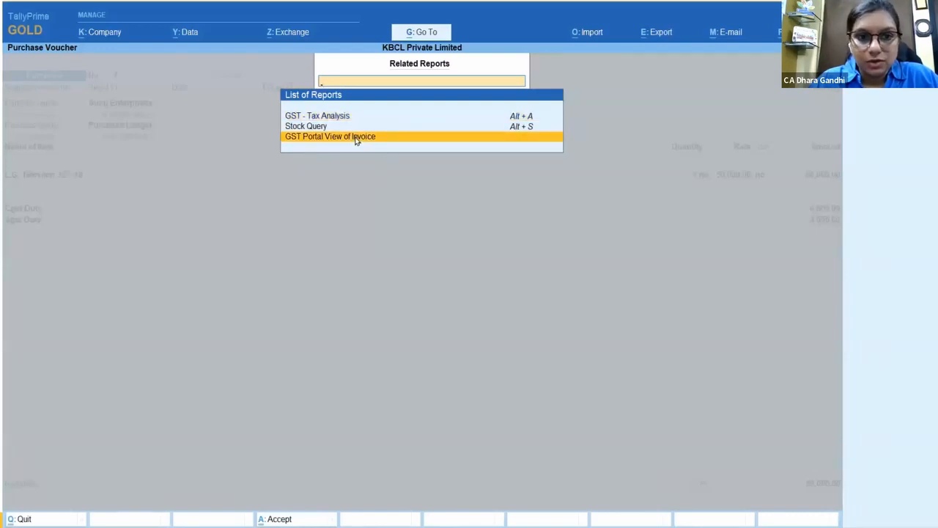
pyautogui.click(355, 138)
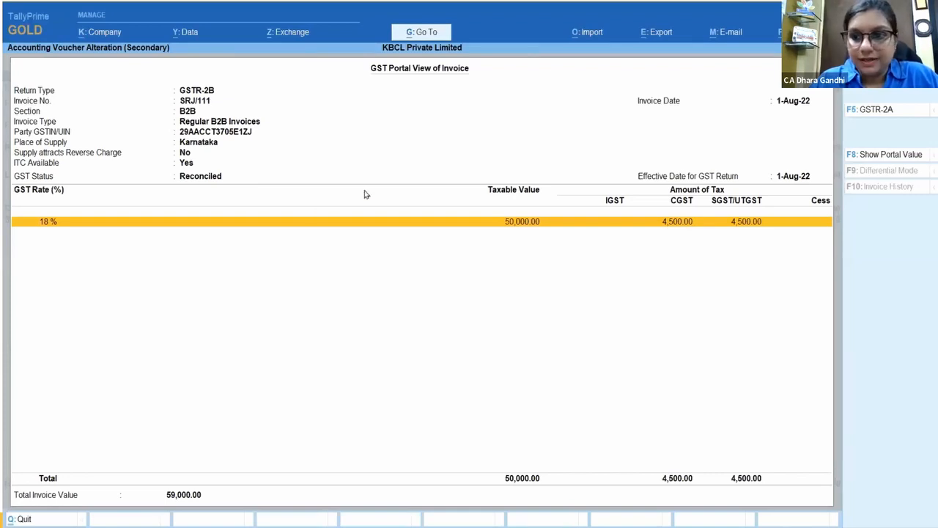
pyautogui.click(891, 155)
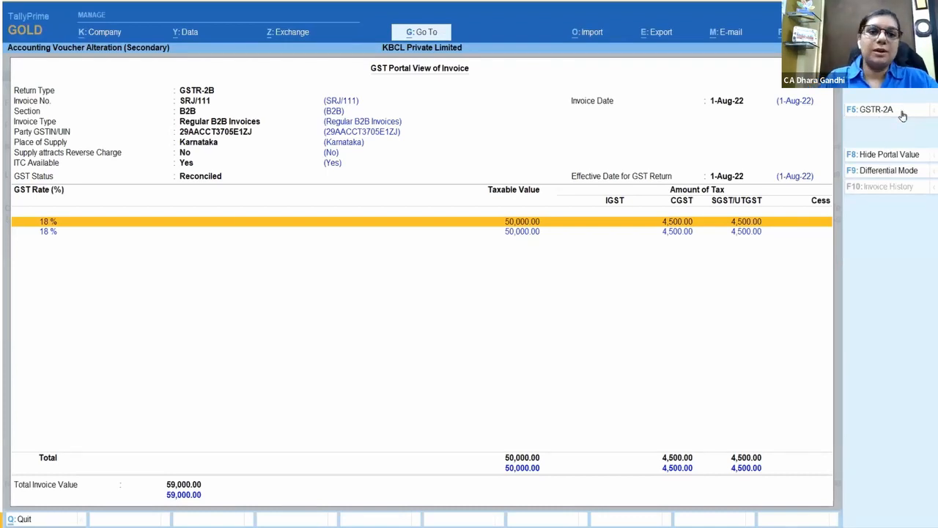
pyautogui.press('Escape')
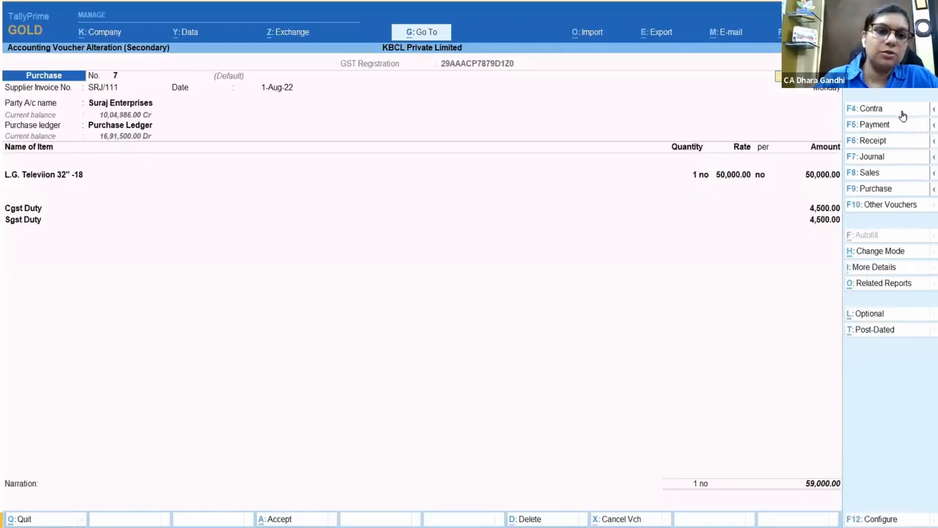
pyautogui.press('Escape')
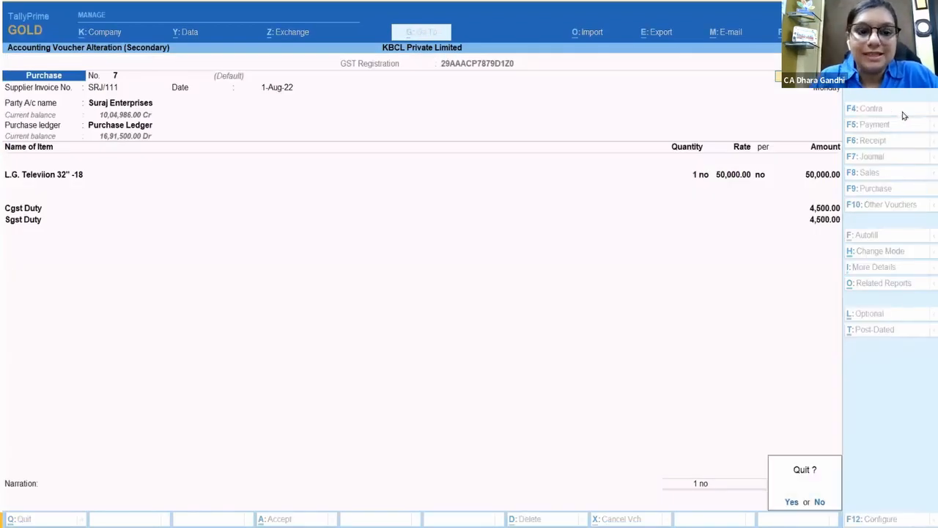
pyautogui.press('y')
pyautogui.press('Escape')
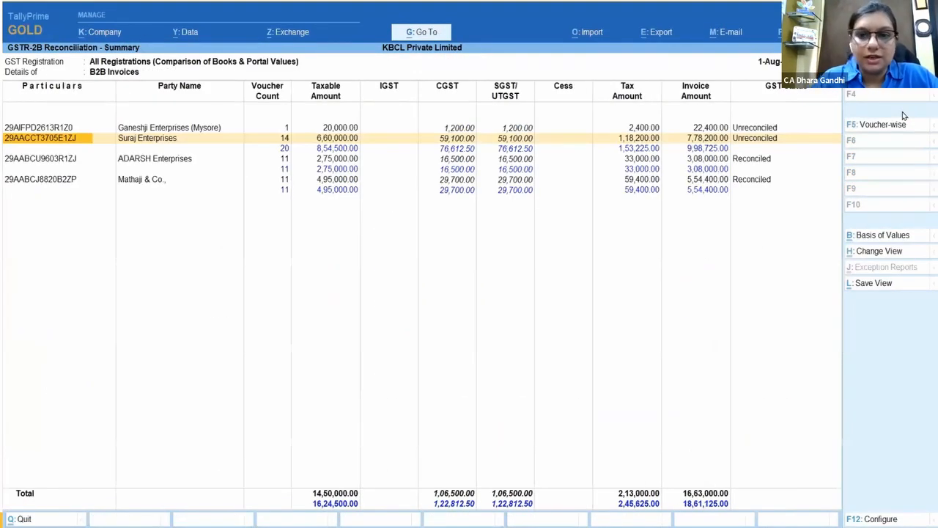
# Step: Return to the main report and open Suraj Enterprises' voucher register under All other ITC
pyautogui.press('Escape')
pyautogui.press('Escape')
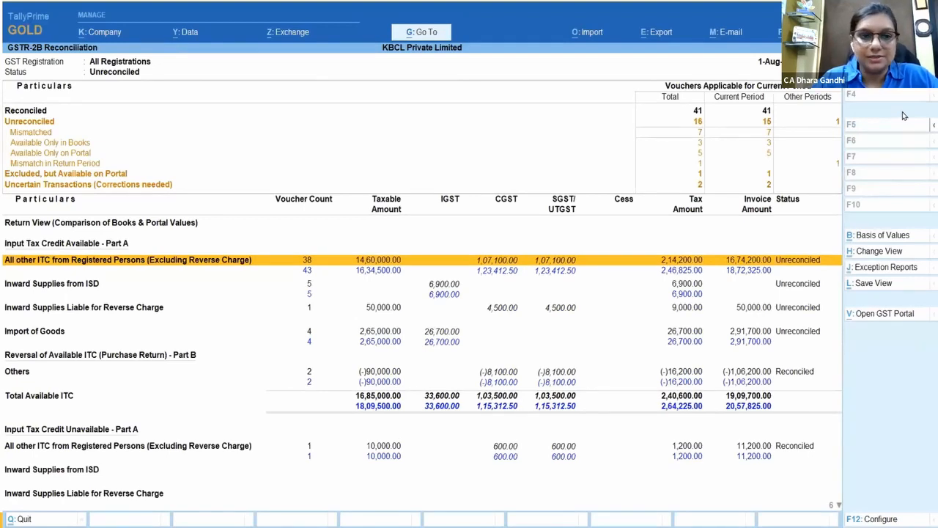
pyautogui.press('Return')
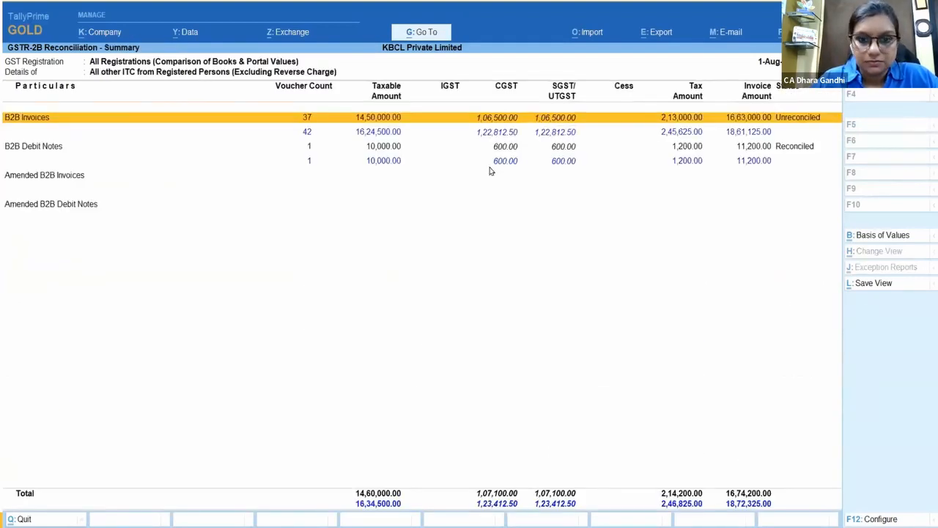
pyautogui.click(289, 119)
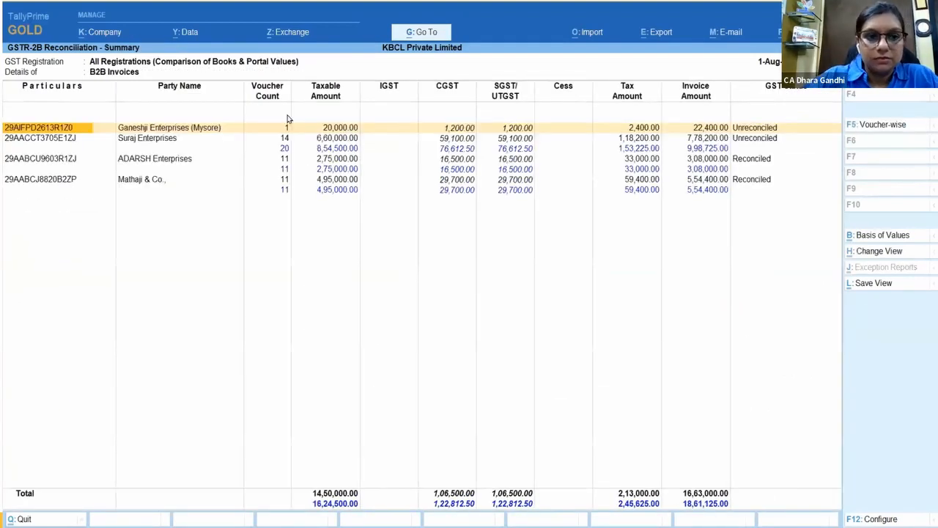
pyautogui.doubleClick(168, 140)
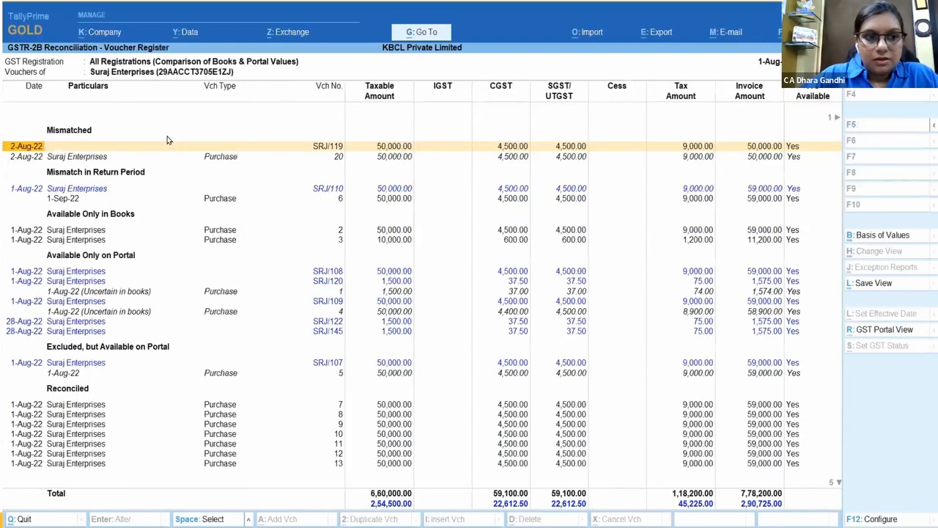
# Step: Set the register's Basis of Values to Unreconciled transactions, then back out twice
pyautogui.click(885, 236)
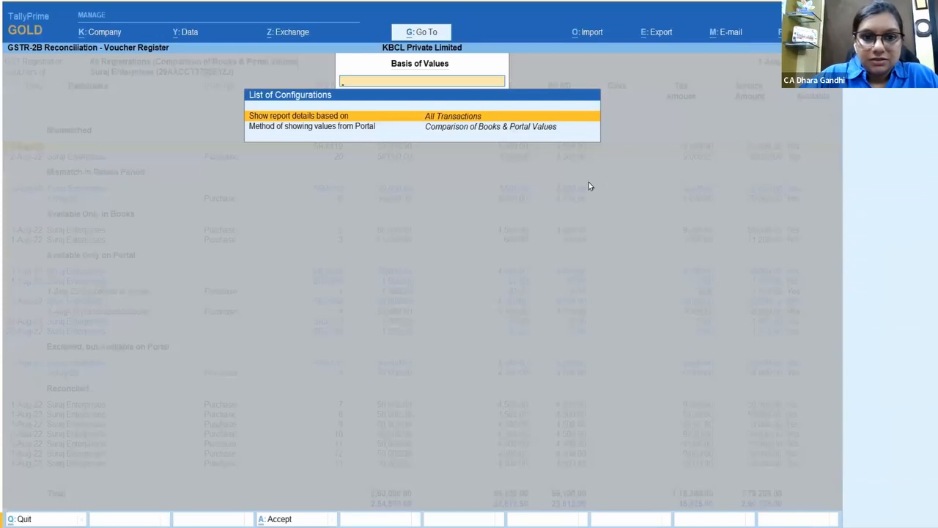
pyautogui.click(334, 116)
pyautogui.press('Down')
pyautogui.press('Down')
pyautogui.press('Down')
pyautogui.press('Down')
pyautogui.press('Down')
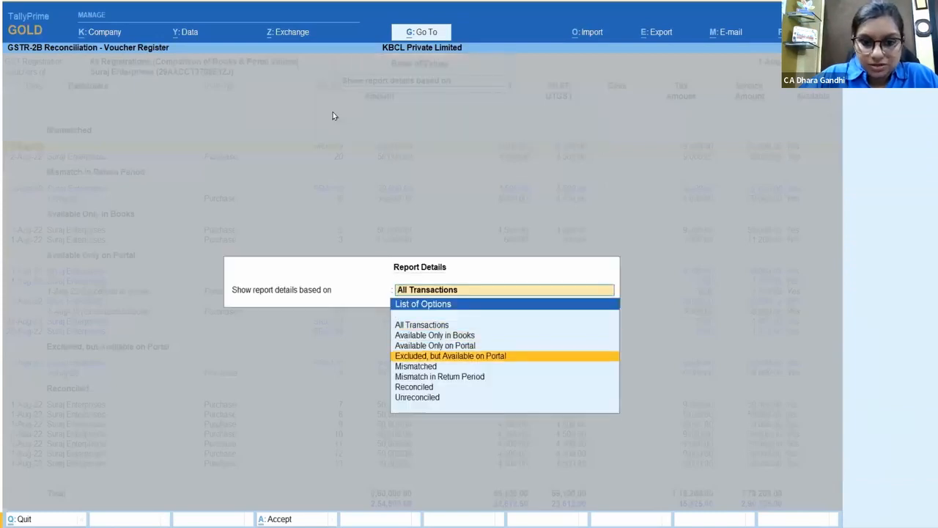
pyautogui.press('Down')
pyautogui.press('Down')
pyautogui.press('Return')
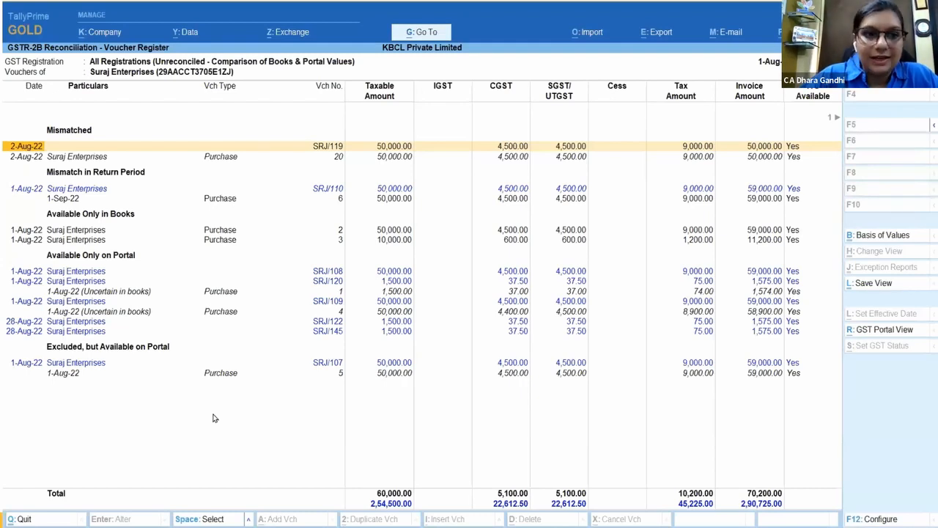
pyautogui.press('Escape')
pyautogui.press('Escape')
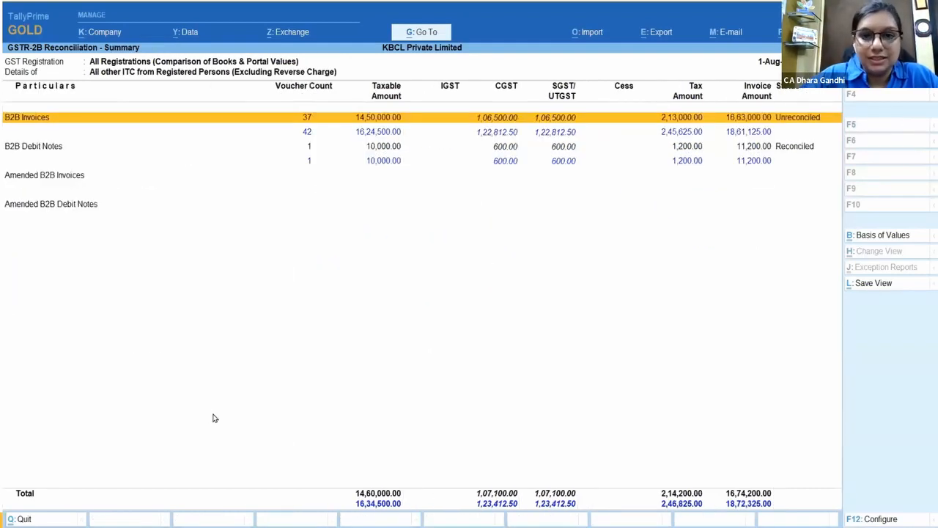
pyautogui.press('Escape')
pyautogui.press('Escape')
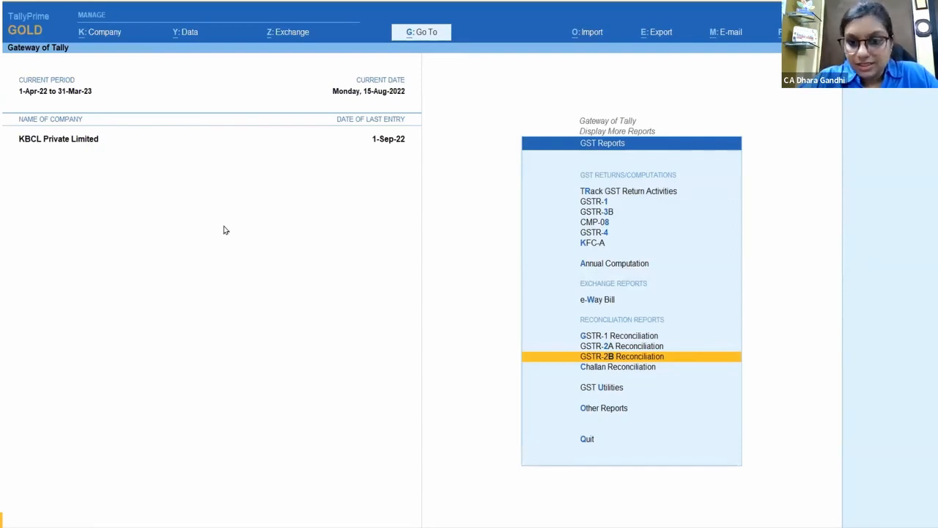
# Step: End the slide show to return to slide 24 in PowerPoint's Normal view
pyautogui.press('Escape')
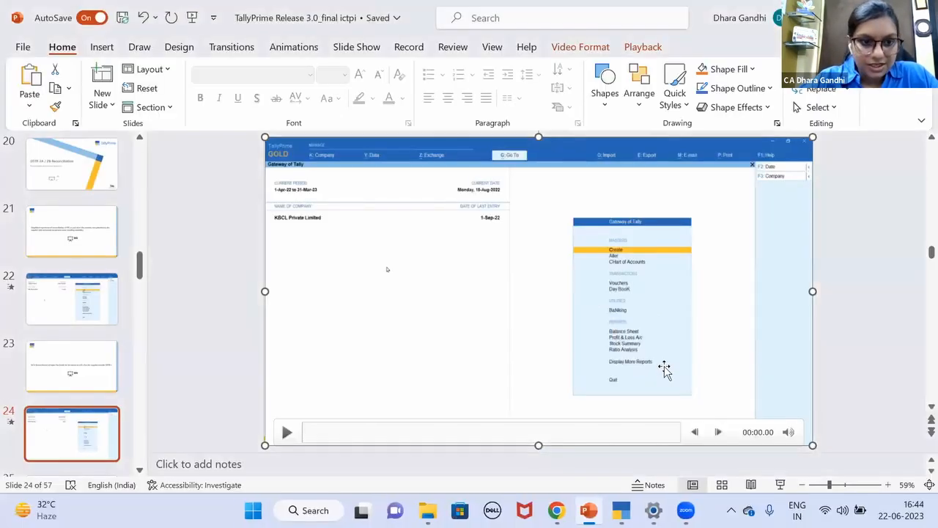
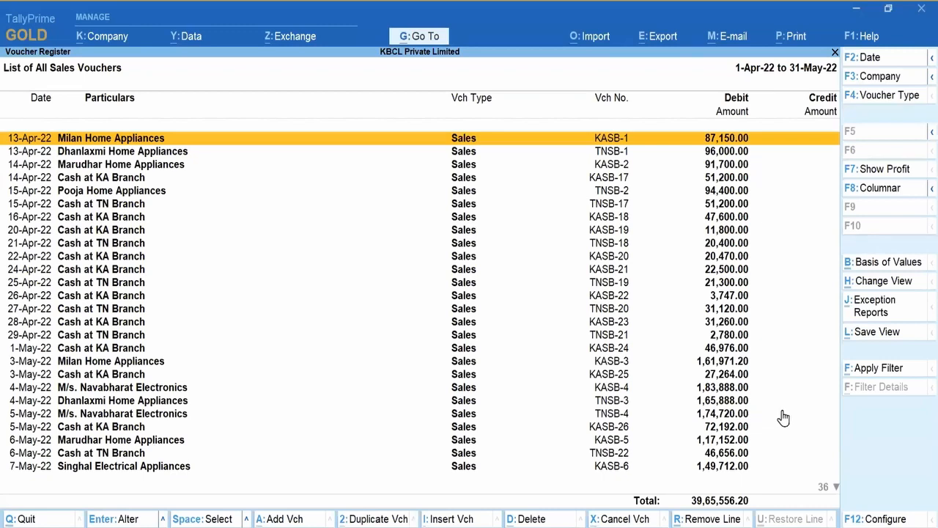
# Step: Filter the sales voucher list on 'Cash'
pyautogui.click(908, 367)
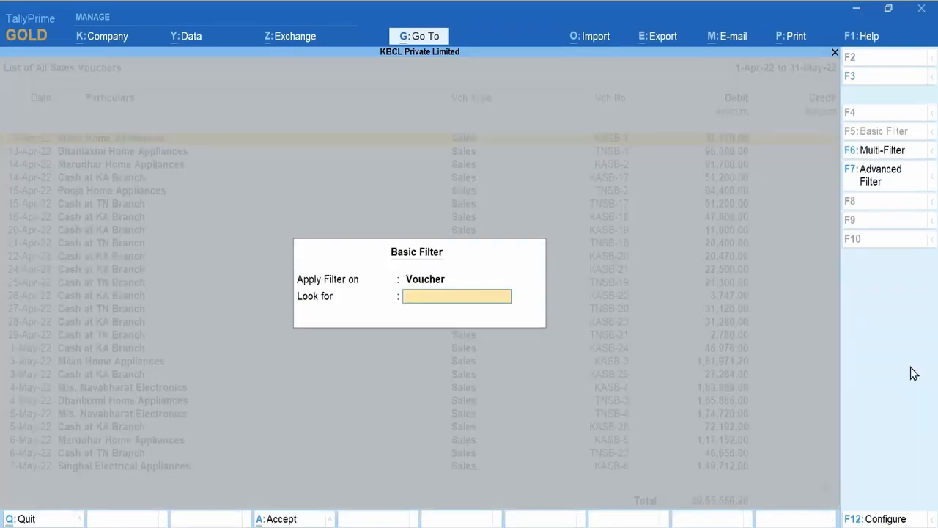
pyautogui.write('Cash')
pyautogui.press('Return')
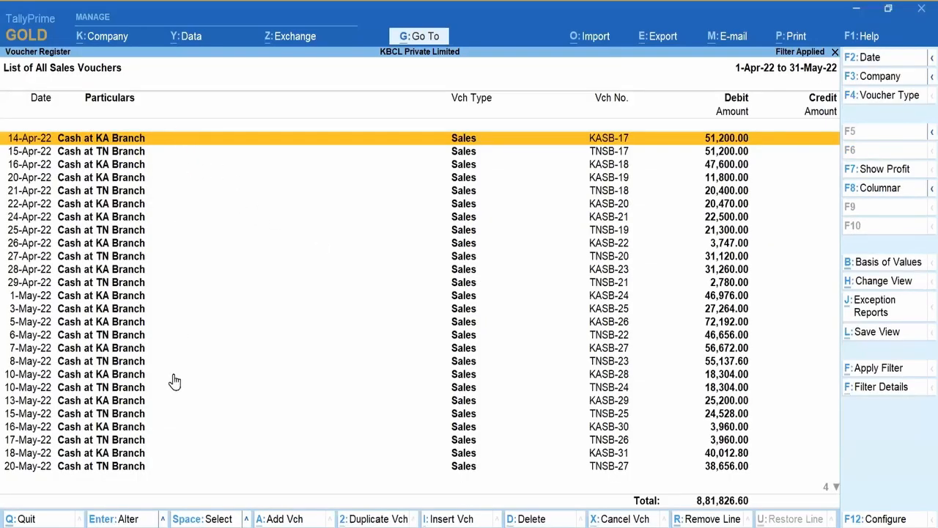
# Step: Open voucher KASB-17 for alteration, then quit back to the filtered Voucher Register
pyautogui.press('Return')
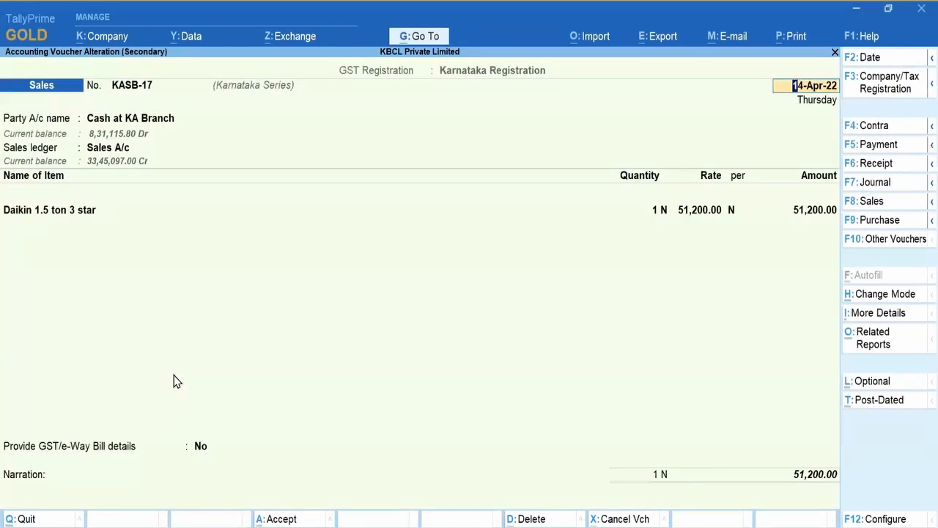
pyautogui.press('BackSpace')
pyautogui.press('Escape')
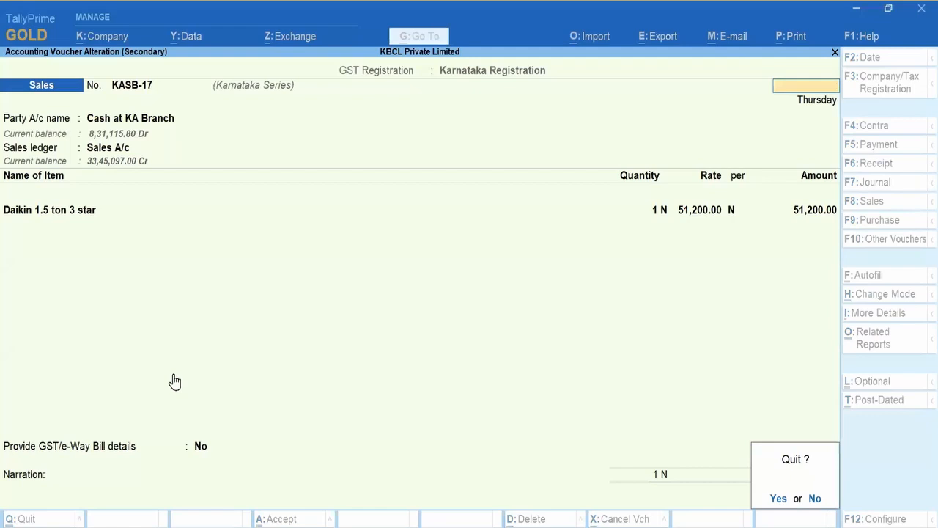
pyautogui.press('y')
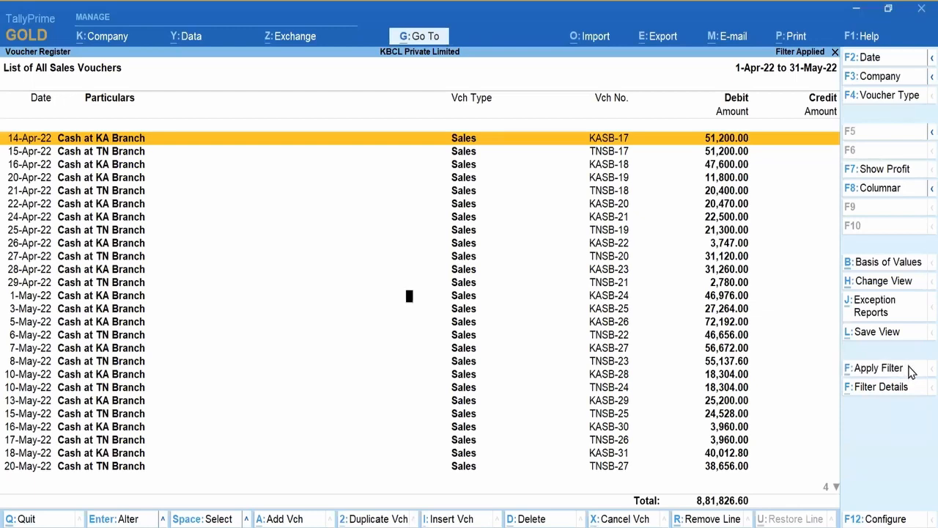
pyautogui.click(909, 371)
# Step: Filter on 'Deepak', check why KASB-19 matched, then remove the filter
pyautogui.write('Deepak')
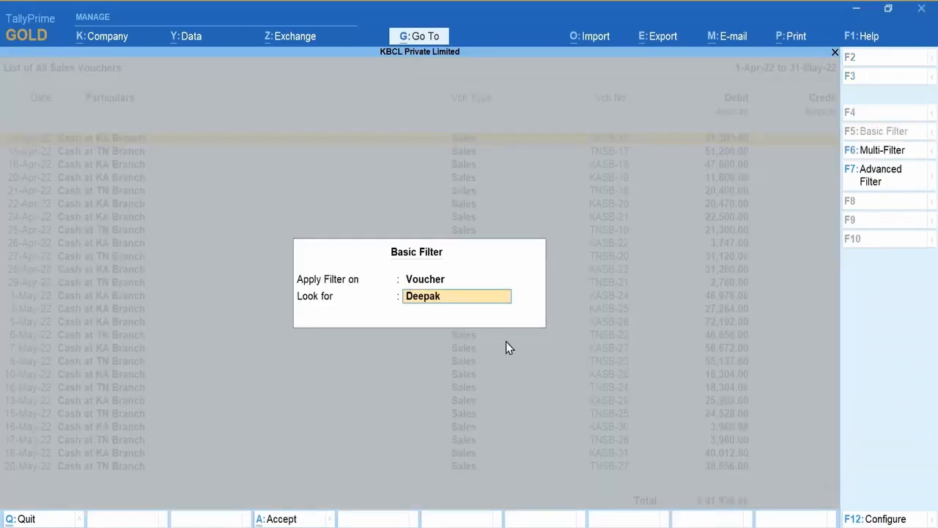
pyautogui.press('Return')
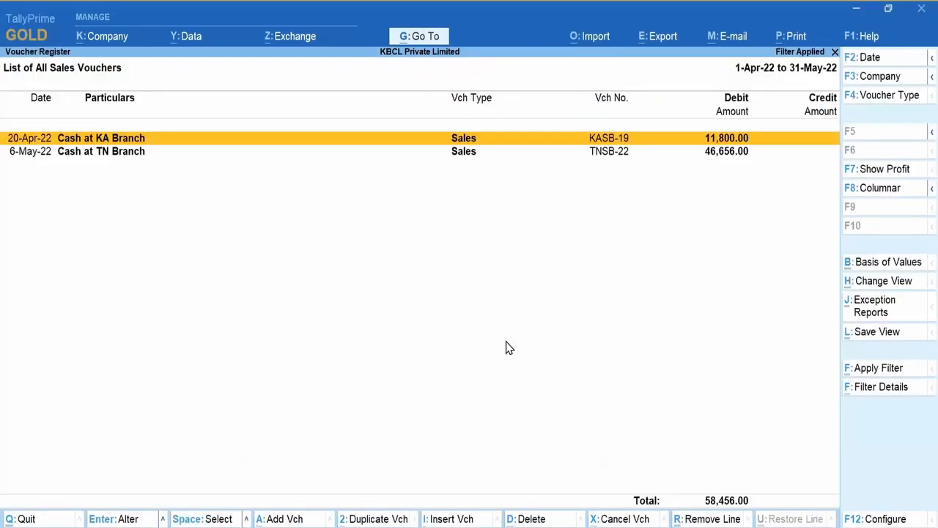
pyautogui.click(914, 394)
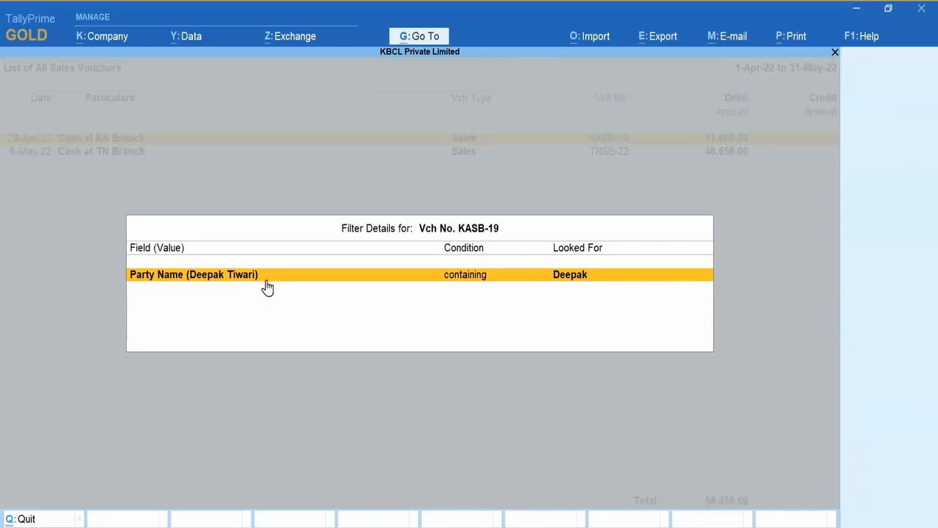
pyautogui.press('Escape')
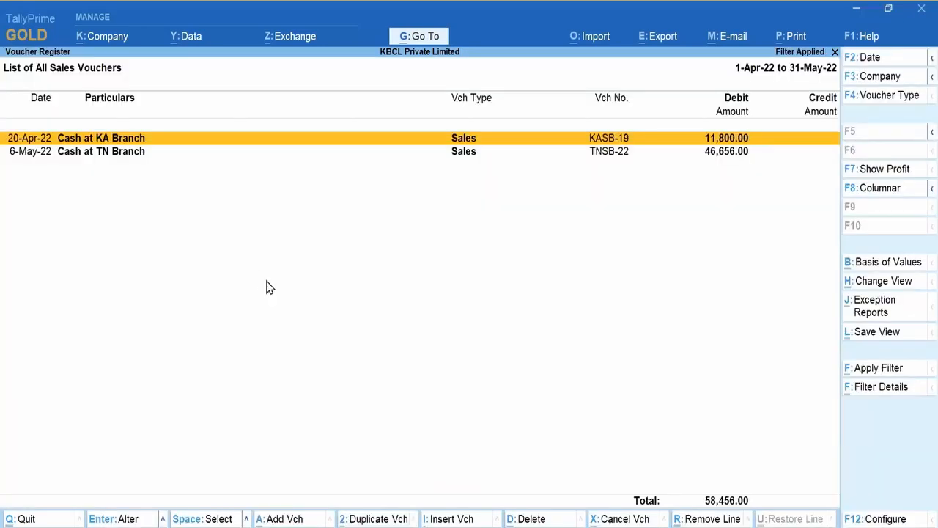
pyautogui.press('Escape')
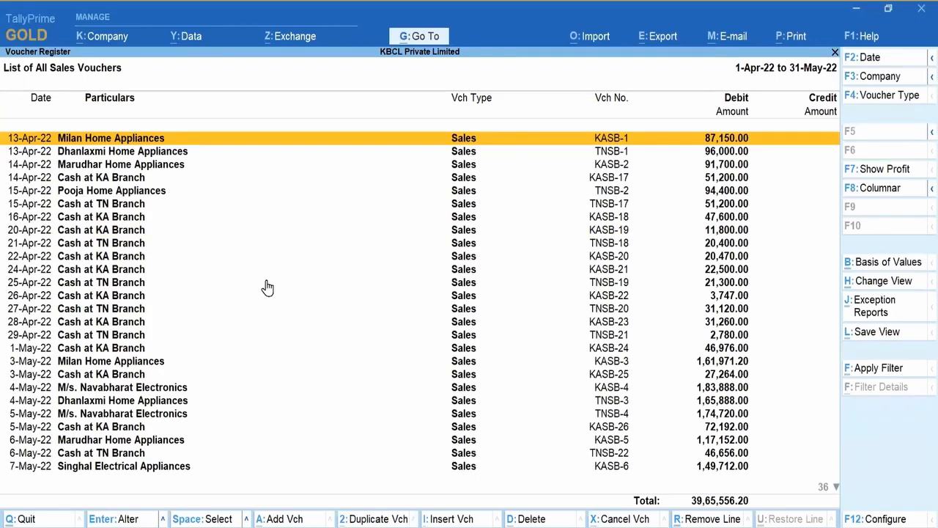
# Step: Filter the full sales list on '3747' and check why KASB-1 matched
pyautogui.click(899, 369)
pyautogui.write('3747')
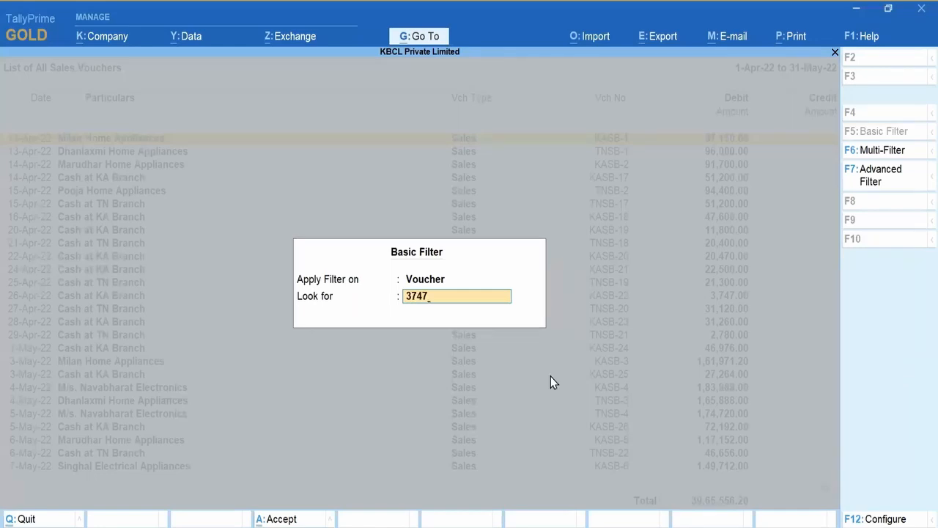
pyautogui.press('Return')
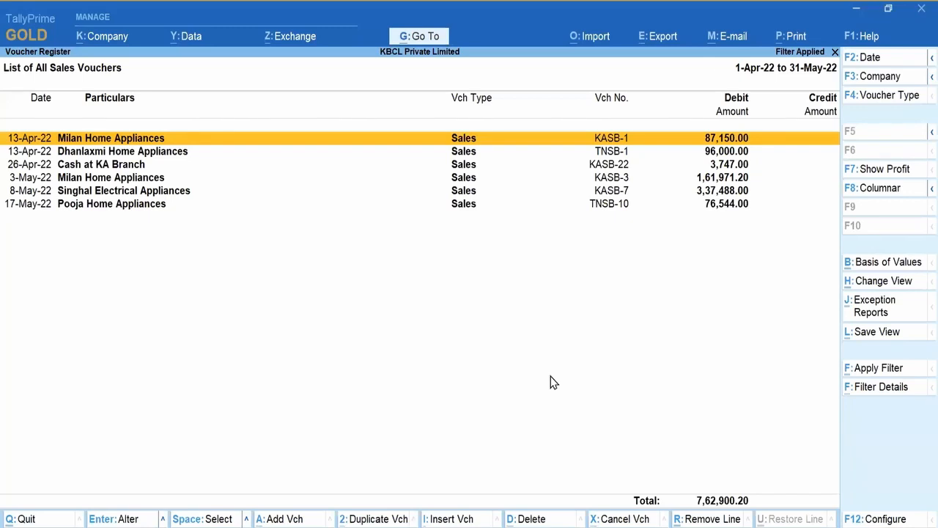
pyautogui.click(881, 388)
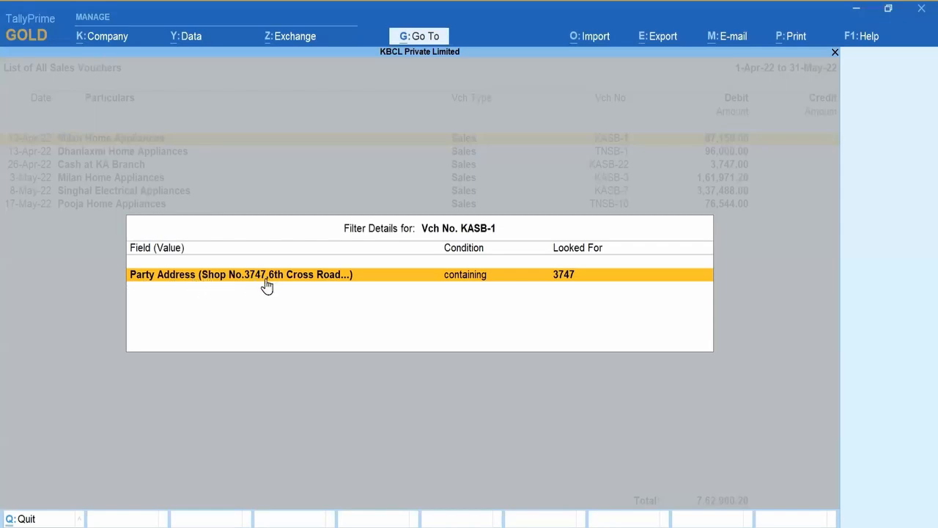
pyautogui.press('Escape')
# Step: Check the filter details explaining why TNSB-1, KASB-22 and KASB-3 matched 3747
pyautogui.press('Down')
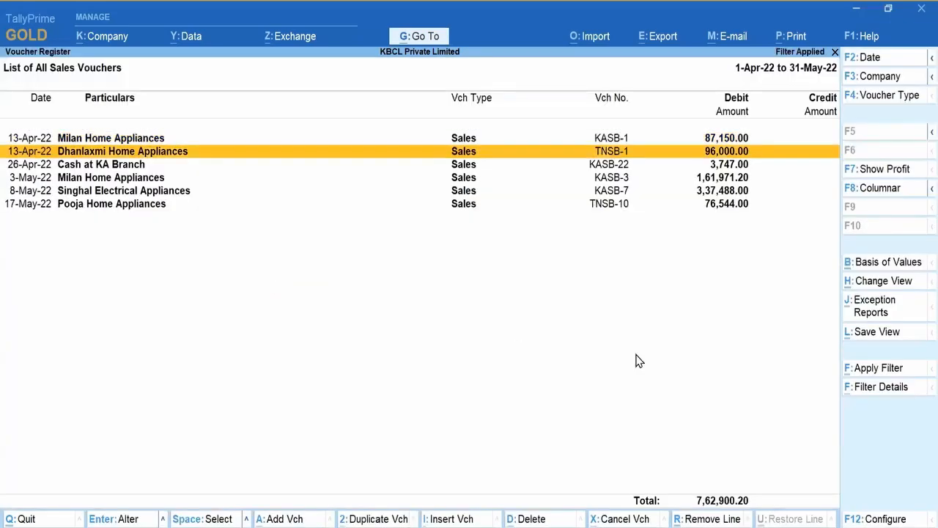
pyautogui.click(911, 392)
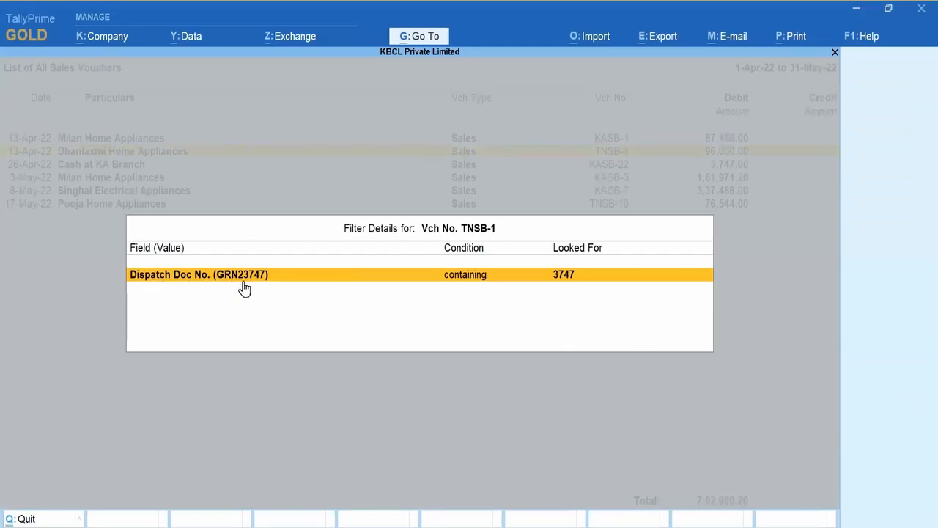
pyautogui.click(268, 288)
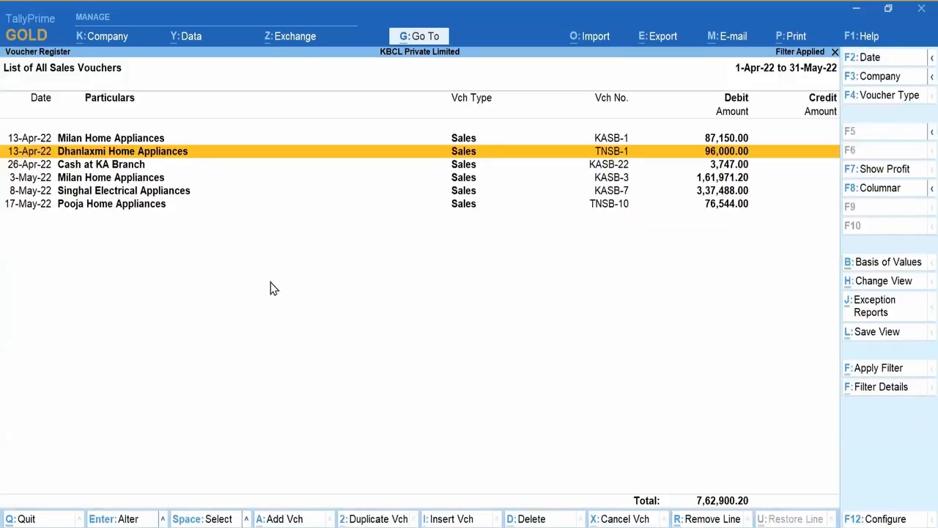
pyautogui.press('Down')
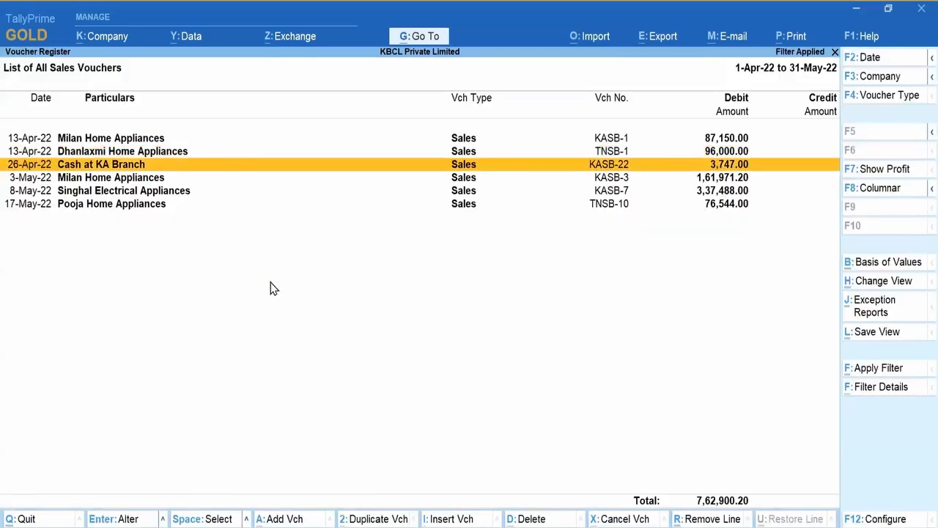
pyautogui.click(879, 389)
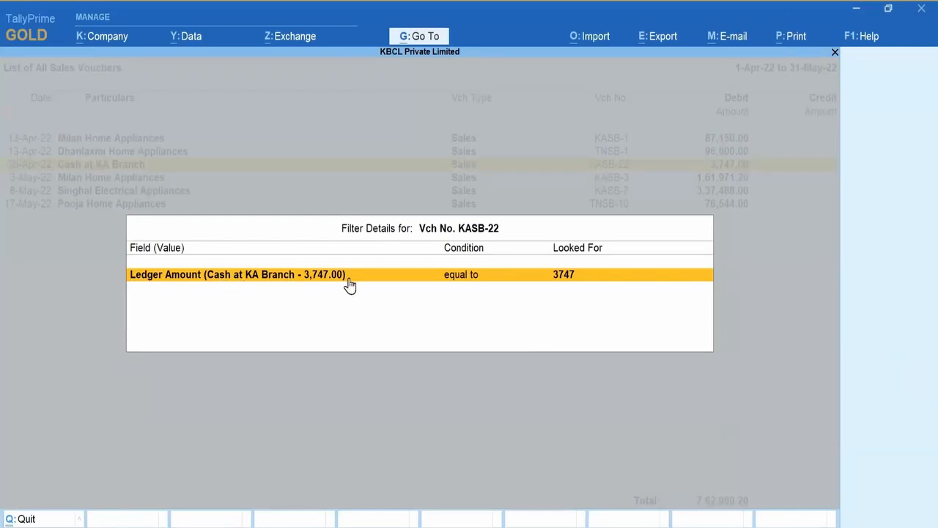
pyautogui.press('Escape')
pyautogui.press('Down')
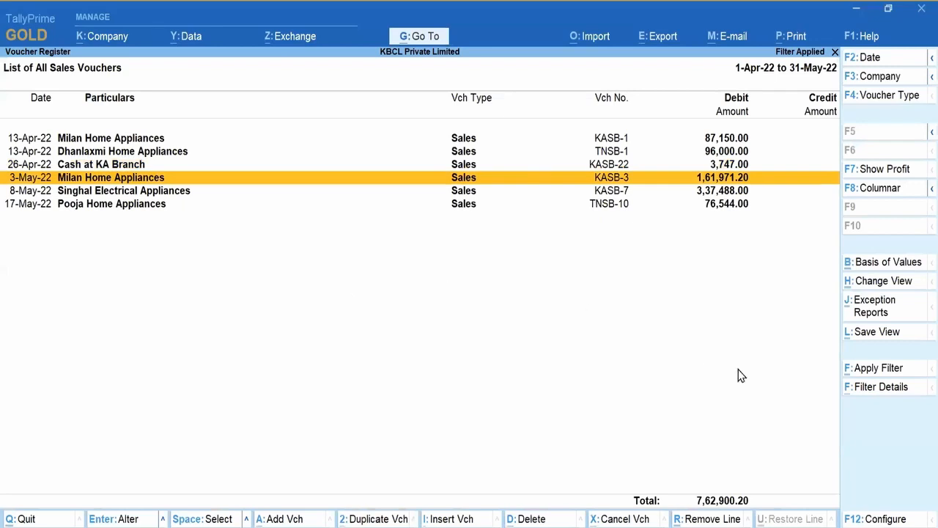
pyautogui.click(895, 398)
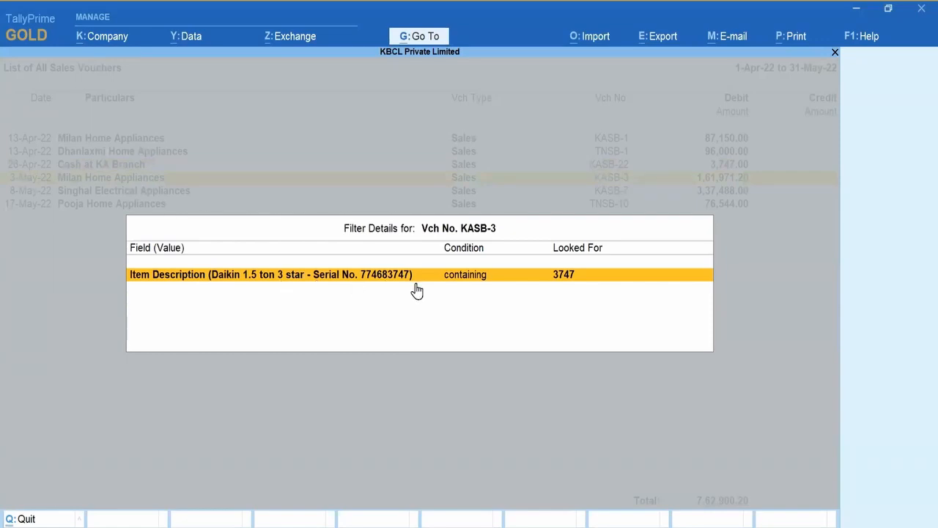
pyautogui.press('Escape')
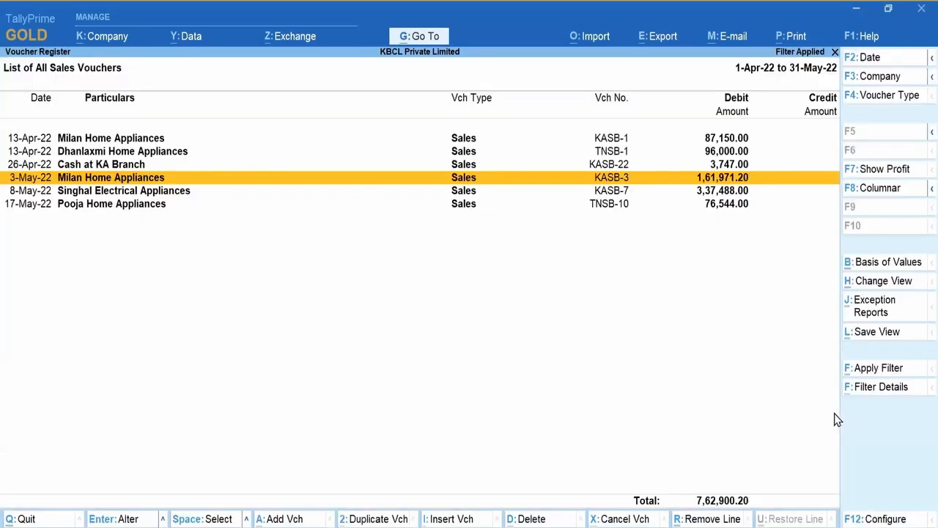
pyautogui.click(907, 372)
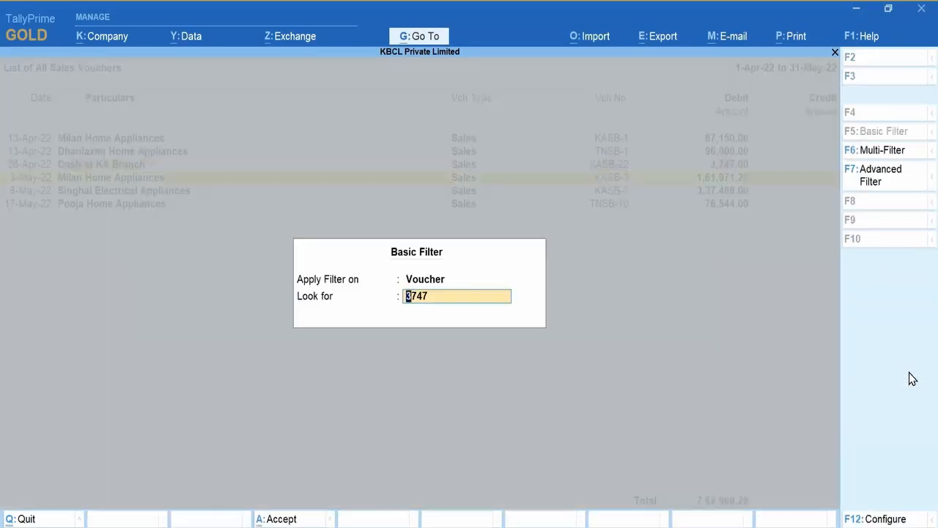
# Step: Restrict the 3747 filter to the Vehicle Number field with condition 'containing'
pyautogui.click(889, 519)
pyautogui.write('Yes')
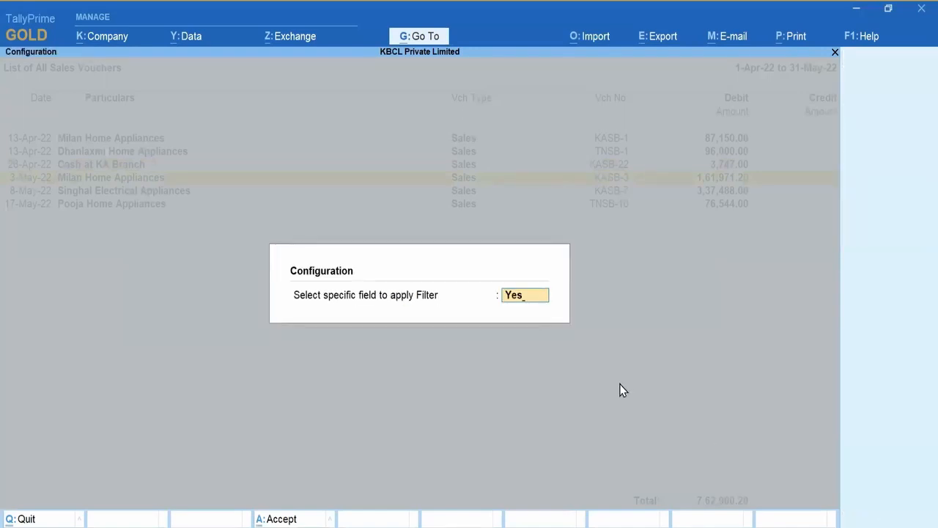
pyautogui.press('Return')
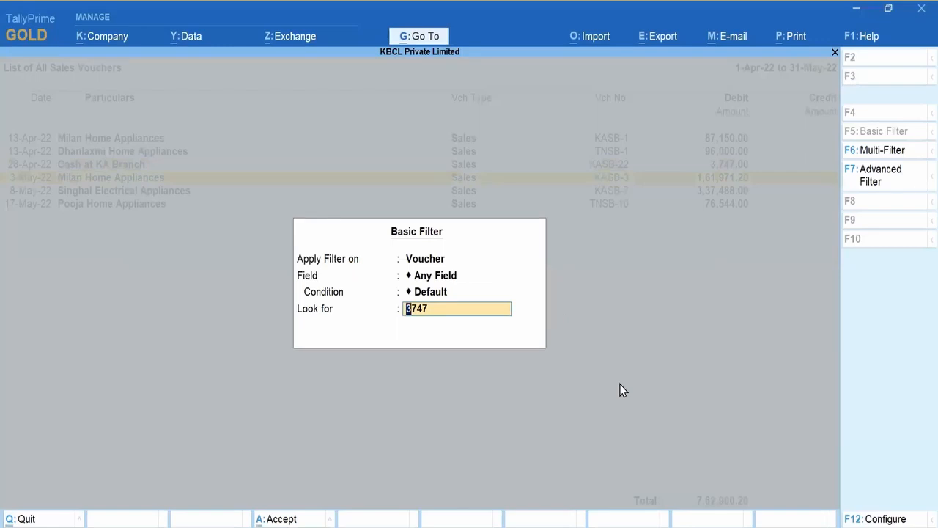
pyautogui.press('BackSpace')
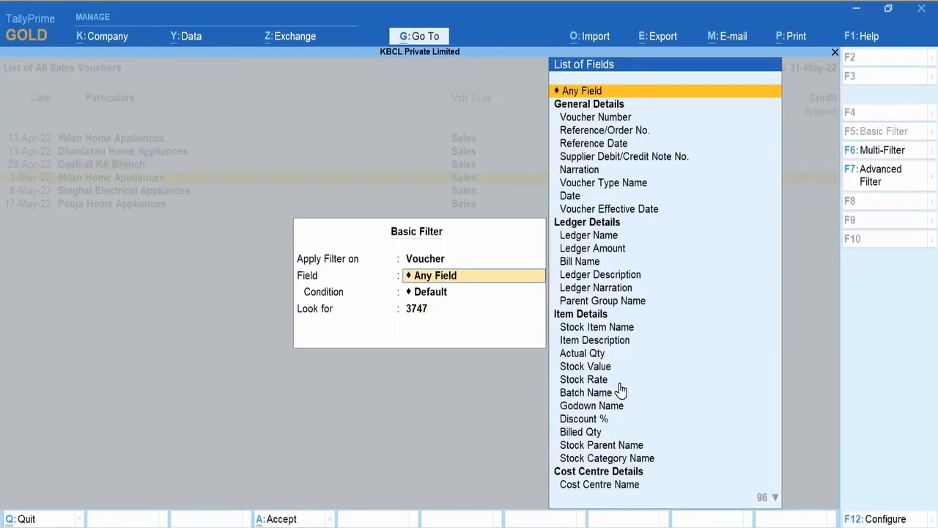
pyautogui.write('Veh')
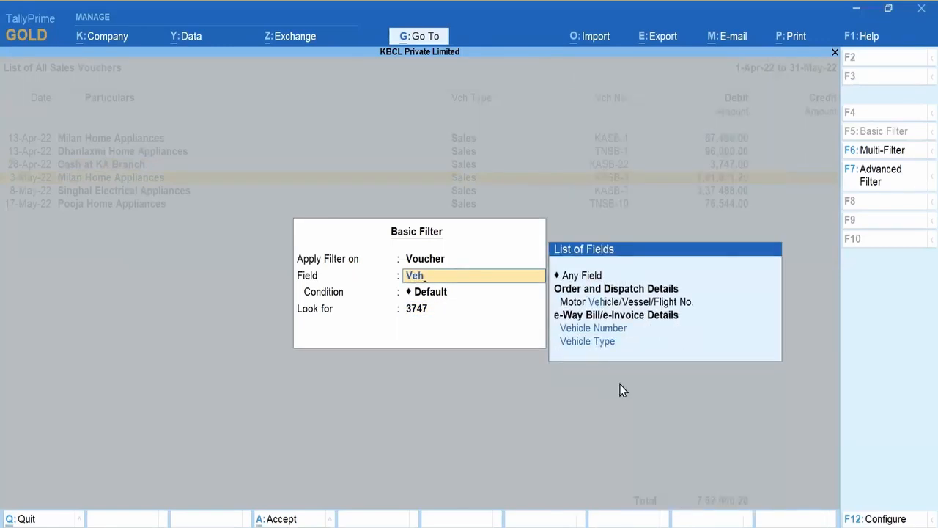
pyautogui.click(631, 329)
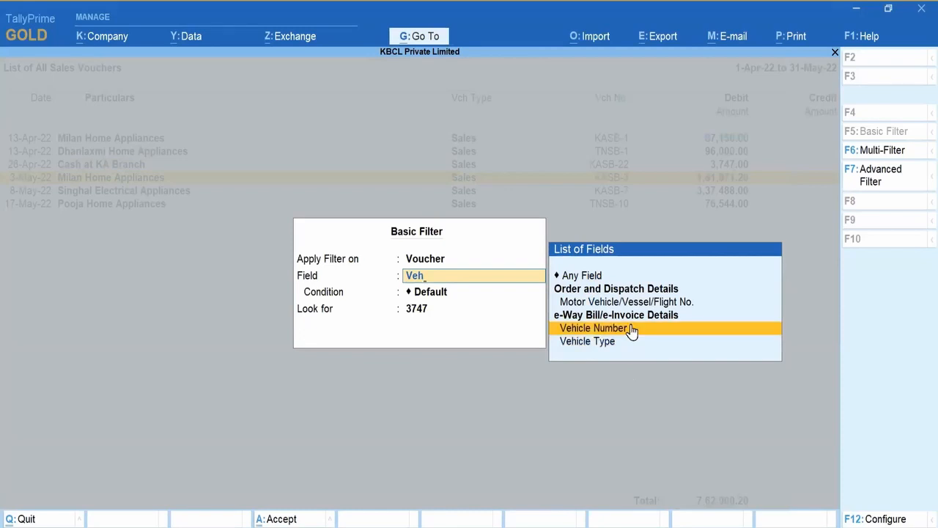
pyautogui.click(632, 330)
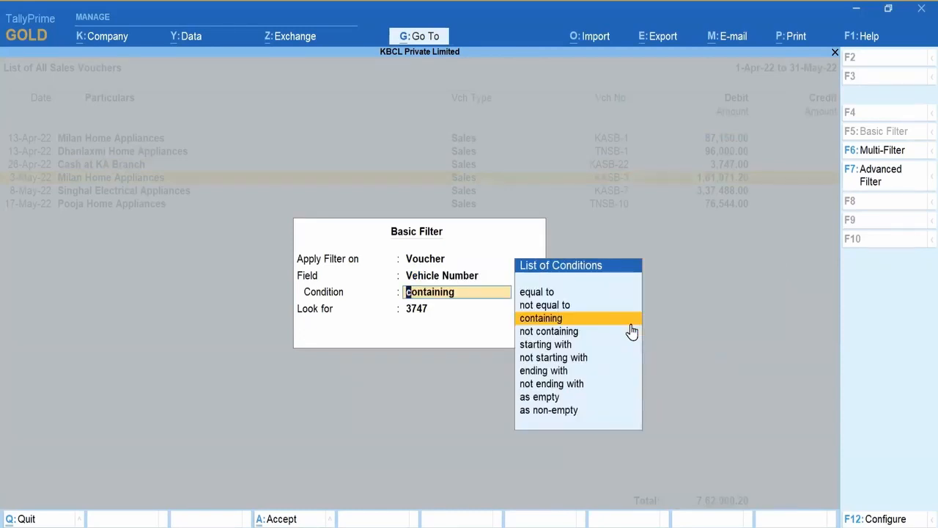
pyautogui.click(631, 325)
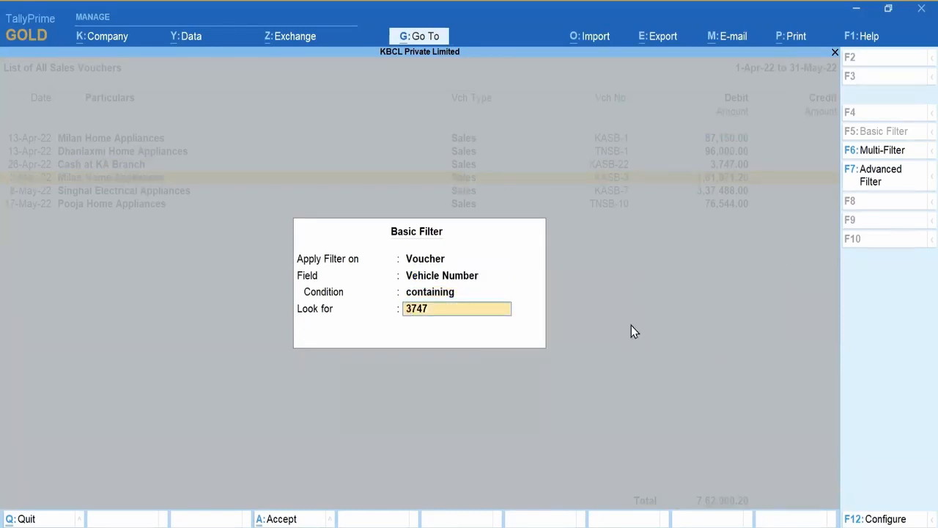
pyautogui.click(631, 326)
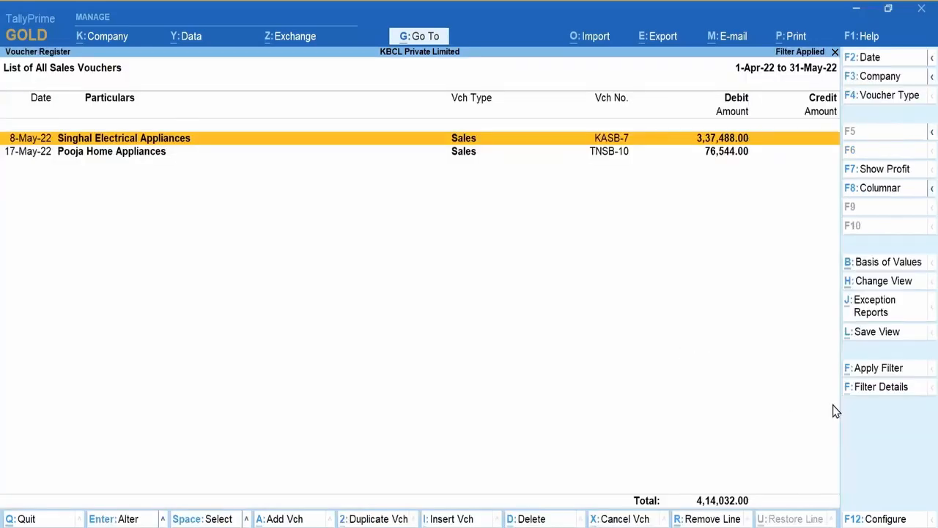
# Step: Check the filter details explaining why KASB-7 and TNSB-10 matched
pyautogui.click(912, 392)
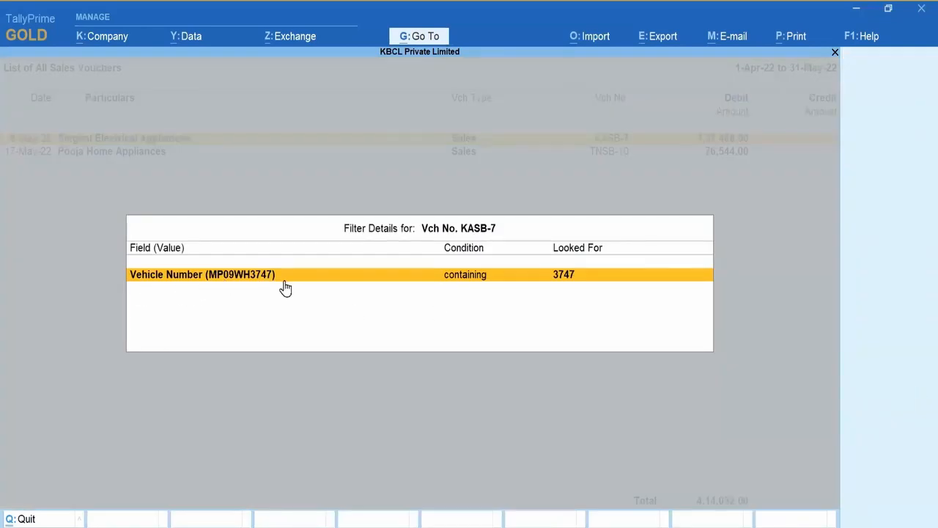
pyautogui.press('Escape')
pyautogui.press('Down')
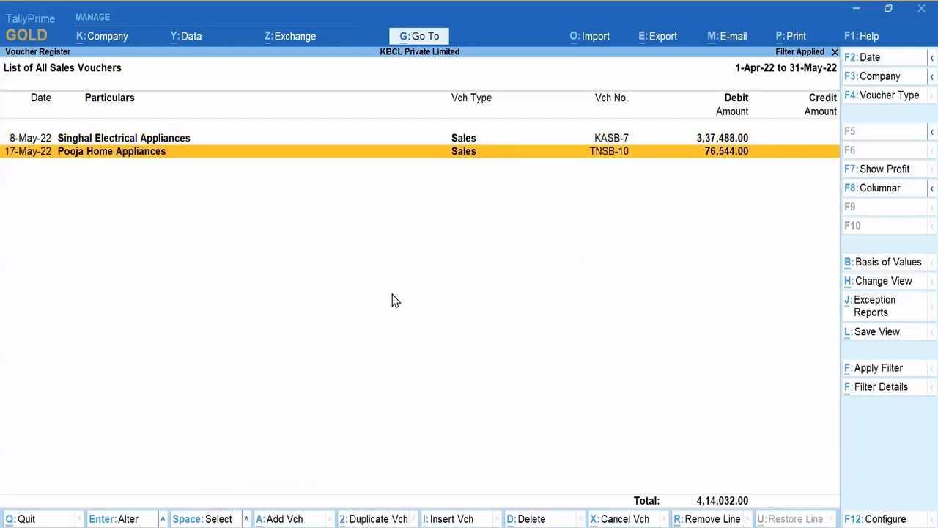
pyautogui.click(893, 395)
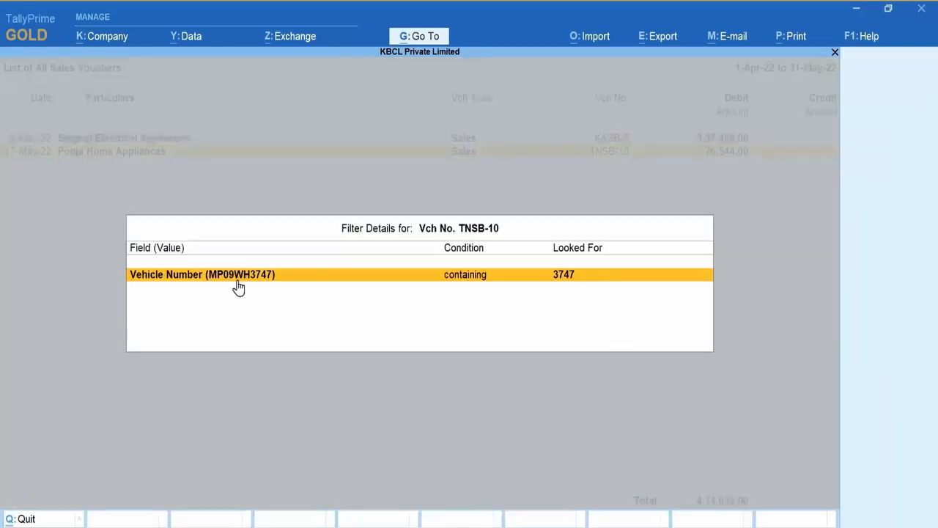
pyautogui.press('Escape')
# Step: Open voucher TNSB-10 and set e-Way Bill details to Yes to see its vehicle number
pyautogui.press('Return')
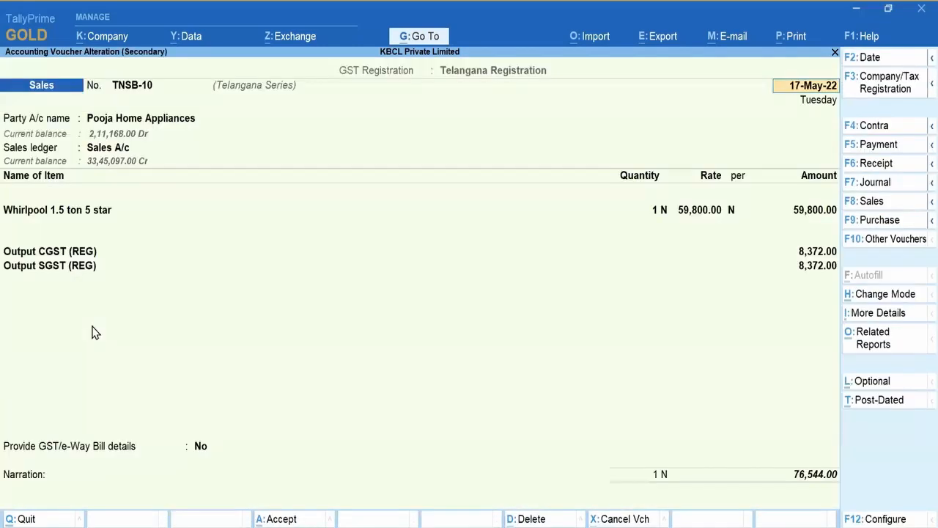
pyautogui.click(204, 449)
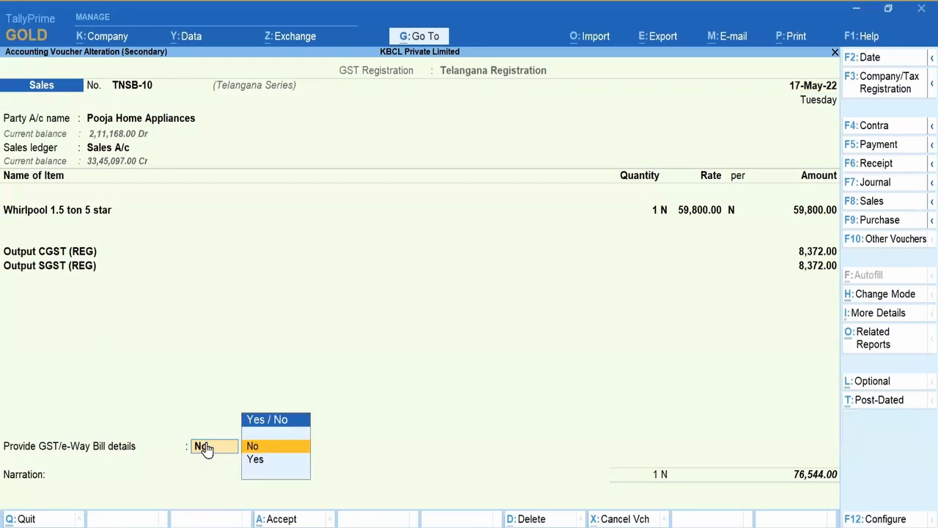
pyautogui.press('Down')
pyautogui.press('Return')
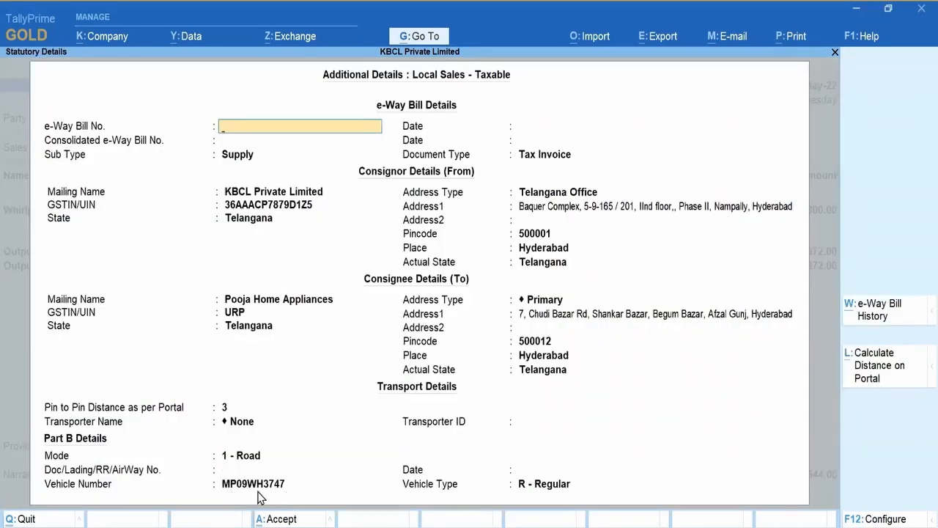
# Step: Quit voucher TNSB-10 without saving and close the Sales Register back to the reports list
pyautogui.press('Escape')
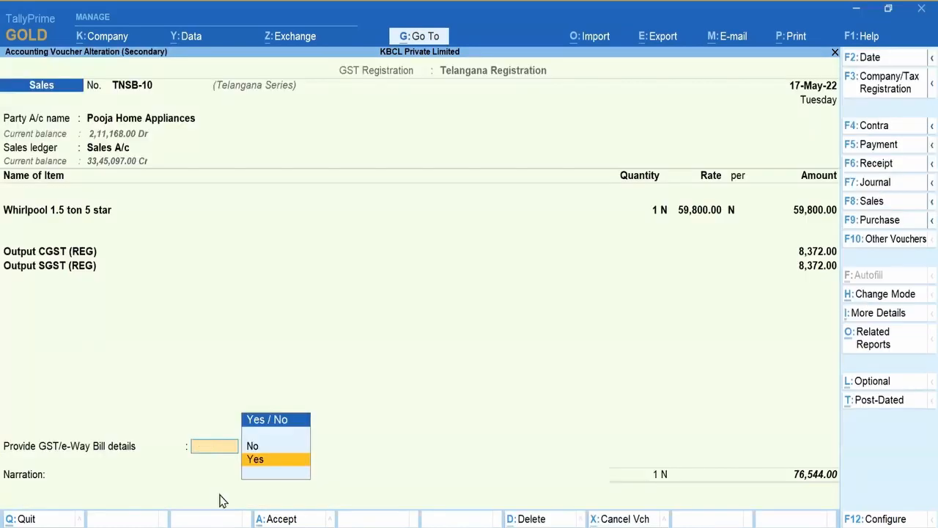
pyautogui.press('Escape')
pyautogui.press('y')
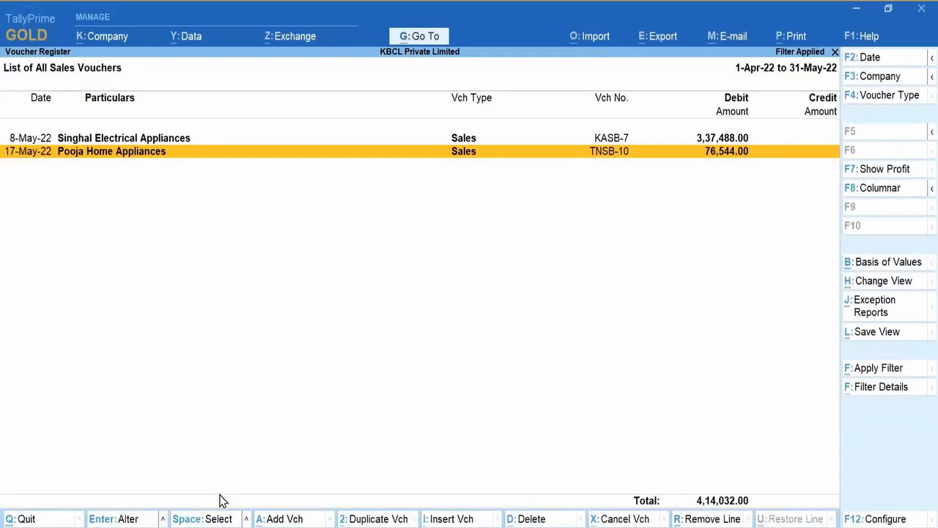
pyautogui.press('Escape')
pyautogui.press('Escape')
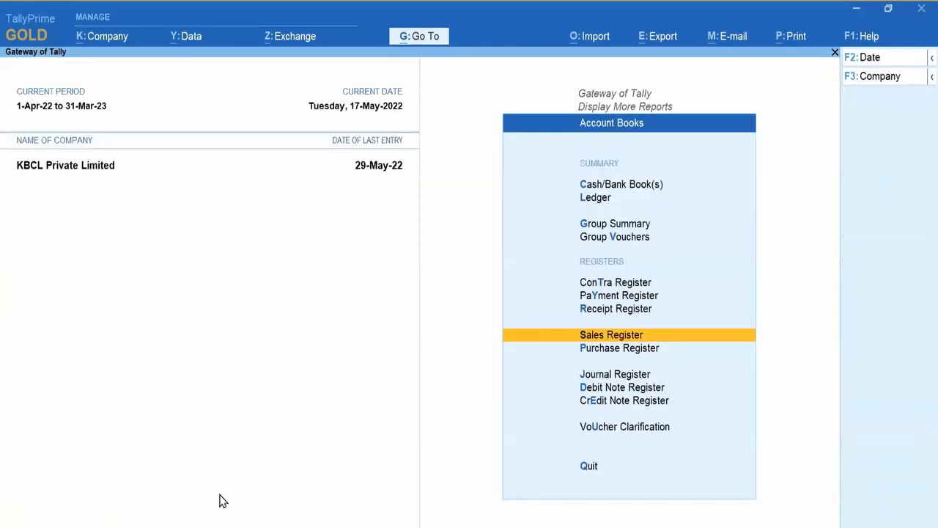
pyautogui.press('Escape')
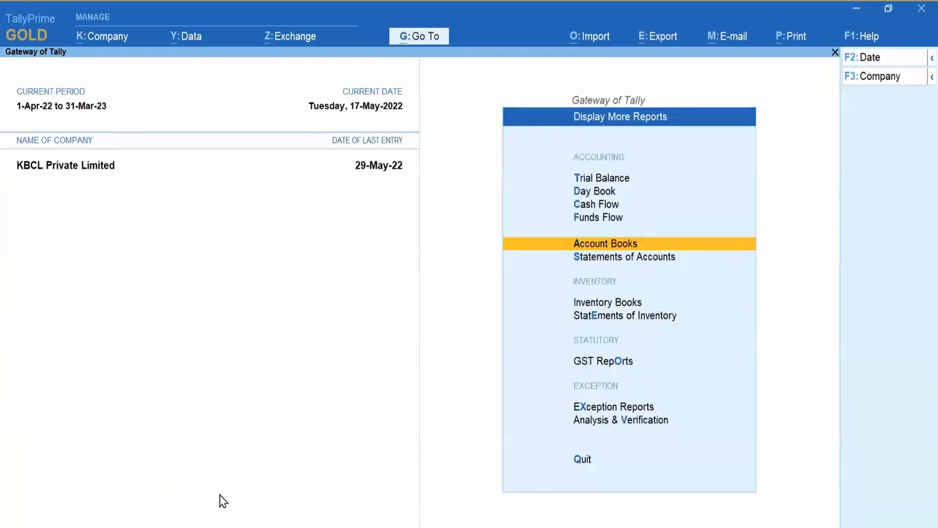
pyautogui.press('Escape')
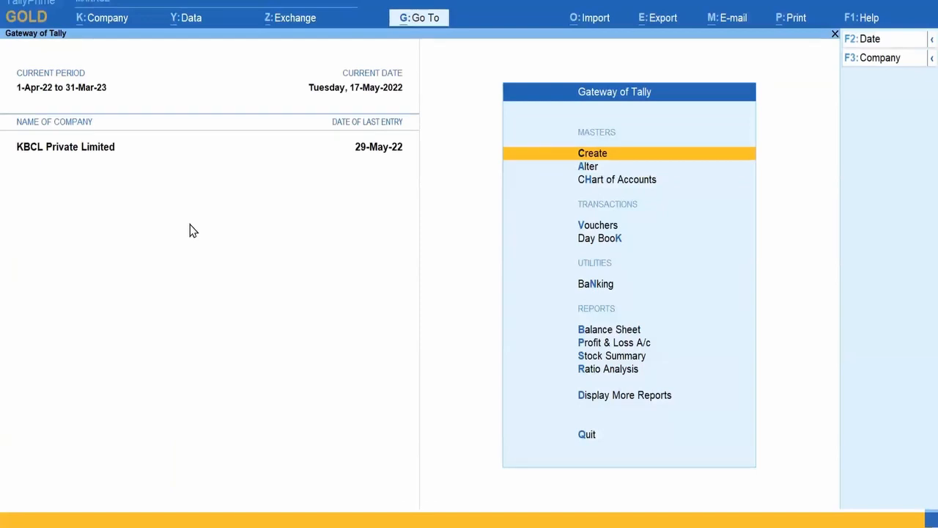
# Step: Open the Day Book, filter it on 'Sunday', and check why voucher No. 1 matched
pyautogui.click(637, 396)
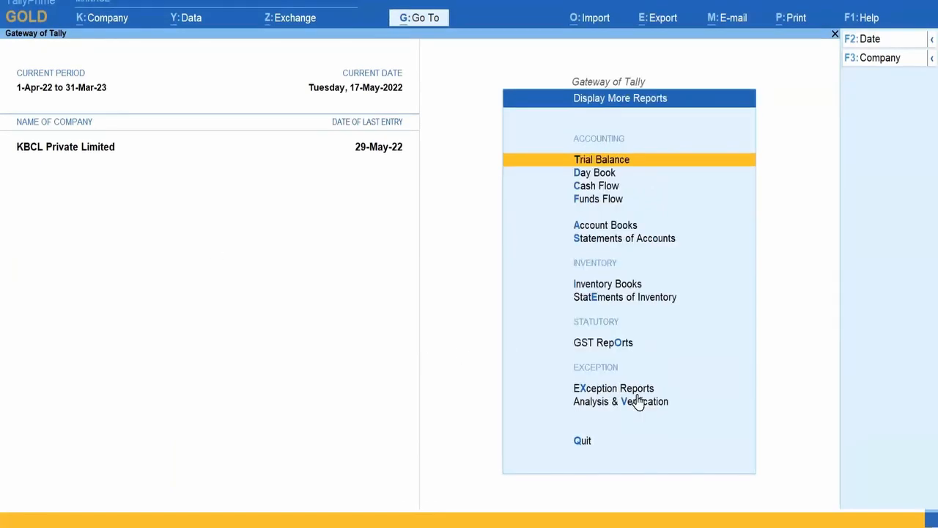
pyautogui.click(608, 176)
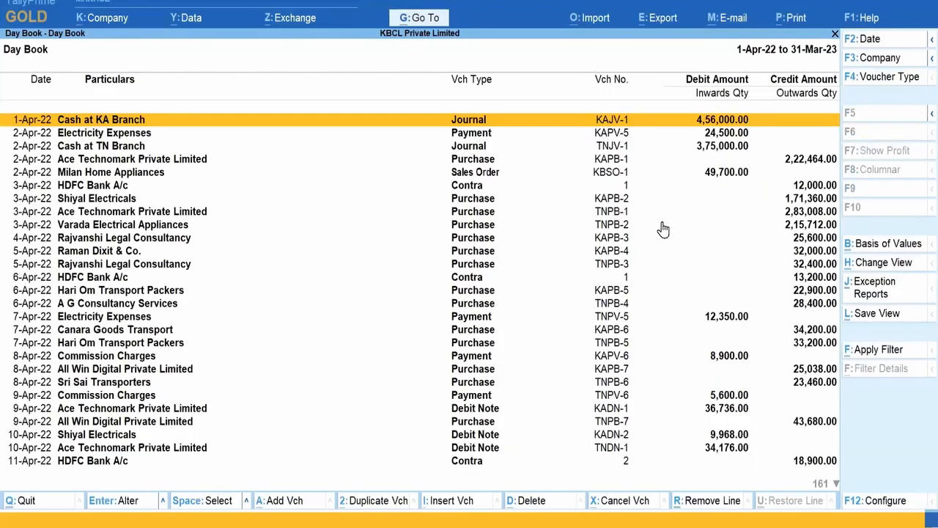
pyautogui.click(919, 354)
pyautogui.write('Su')
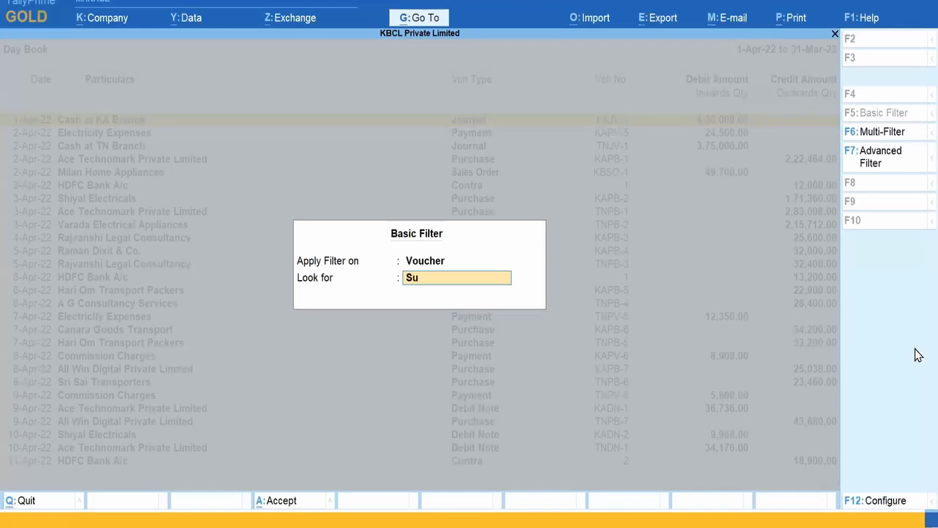
pyautogui.write('nday')
pyautogui.press('Return')
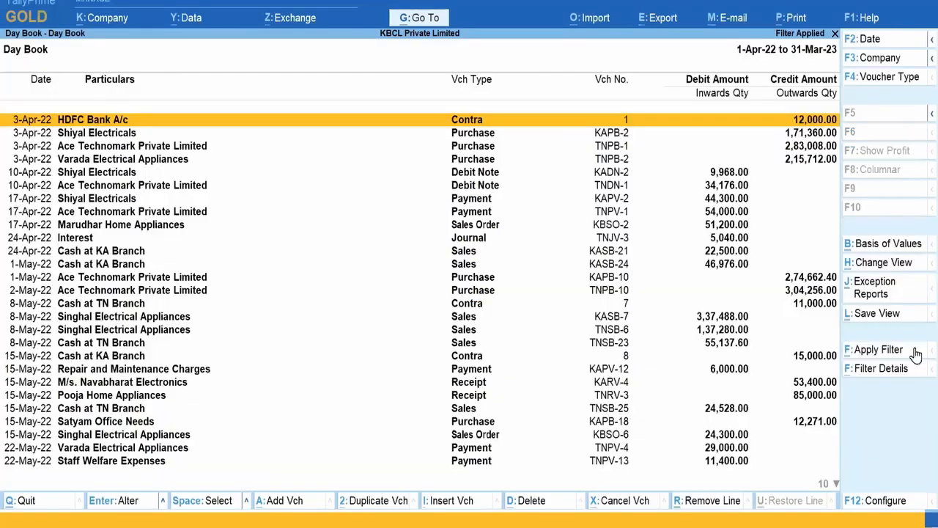
pyautogui.click(881, 373)
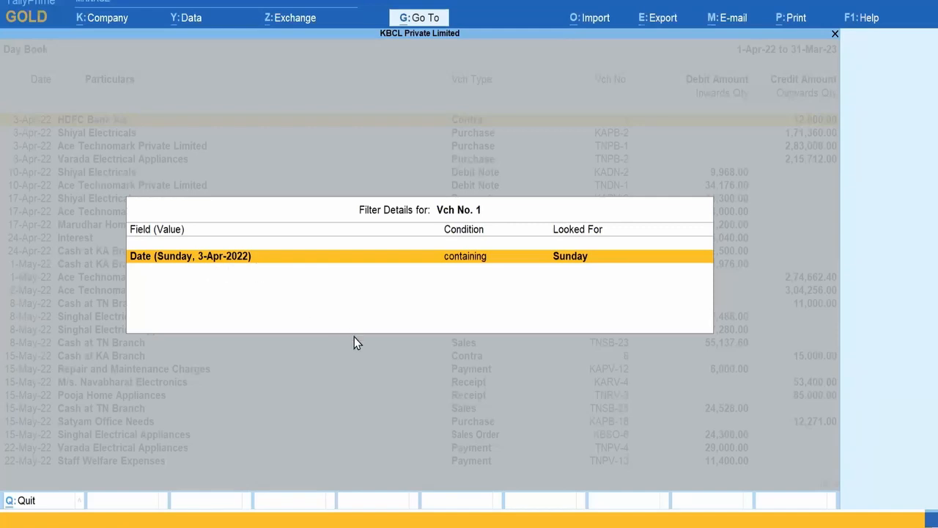
pyautogui.press('Escape')
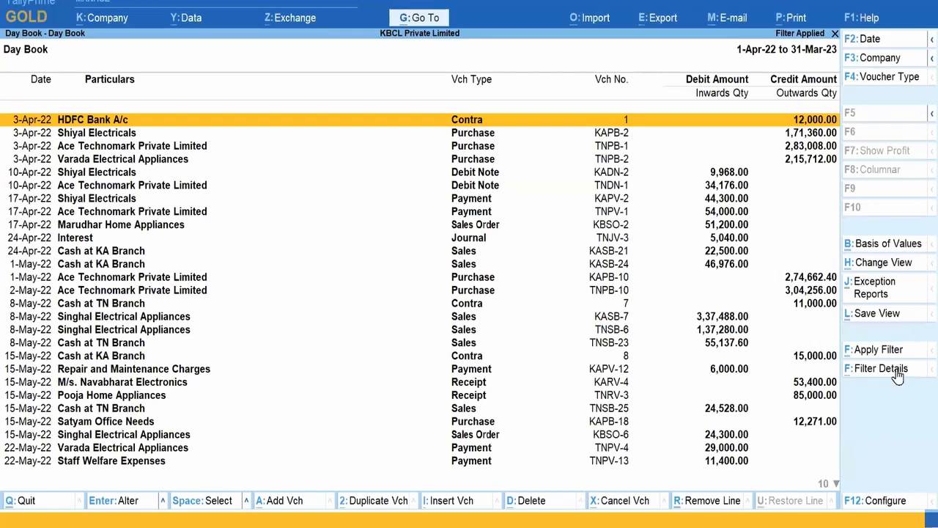
# Step: Filter the Day Book on 'Cancelled', review the two cancelled vouchers, then remove the filter
pyautogui.click(914, 352)
pyautogui.write('Cancelled')
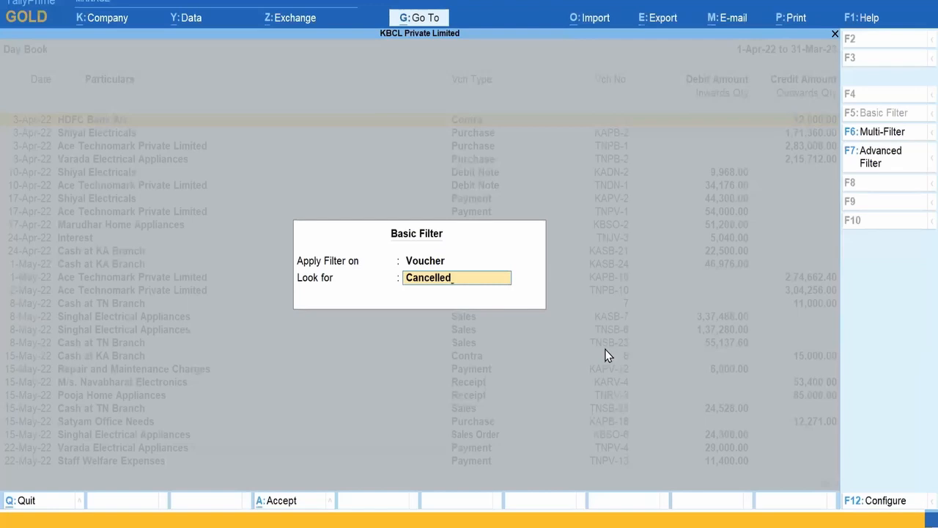
pyautogui.press('Return')
pyautogui.press('Up')
pyautogui.press('Down')
pyautogui.press('Up')
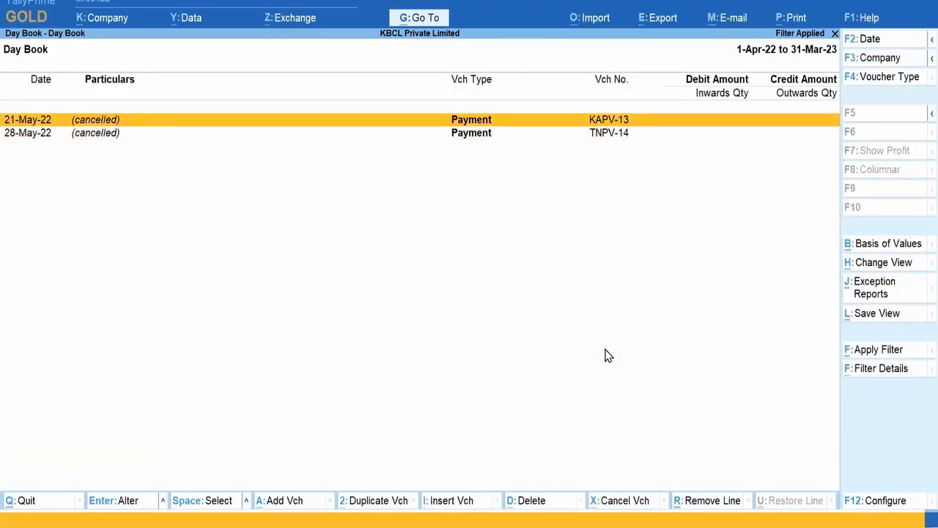
pyautogui.press('Escape')
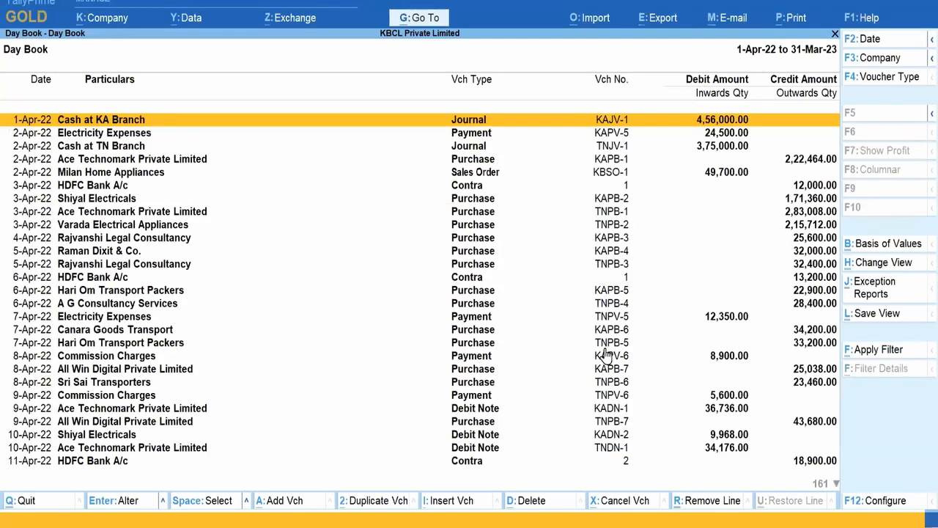
# Step: Start a multi-filter with Ledger Name equal to Cash at KA Branch
pyautogui.click(908, 357)
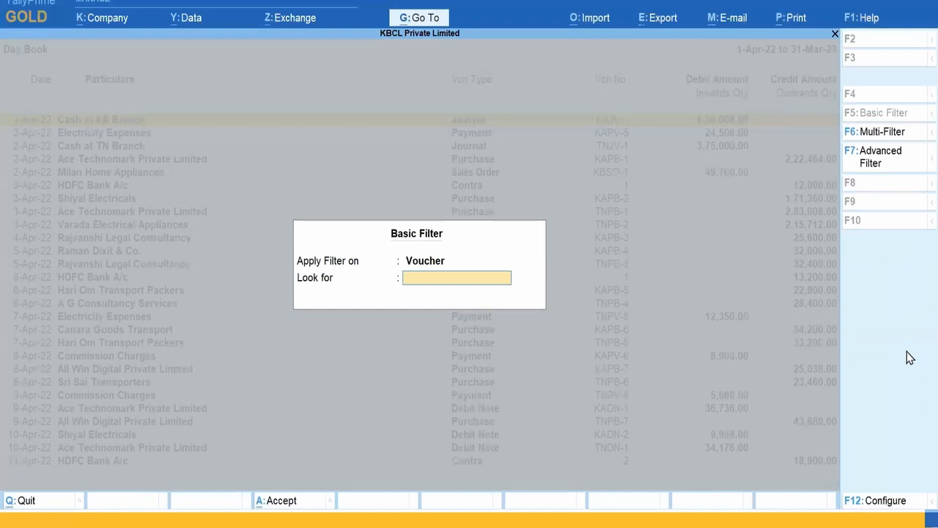
pyautogui.click(917, 136)
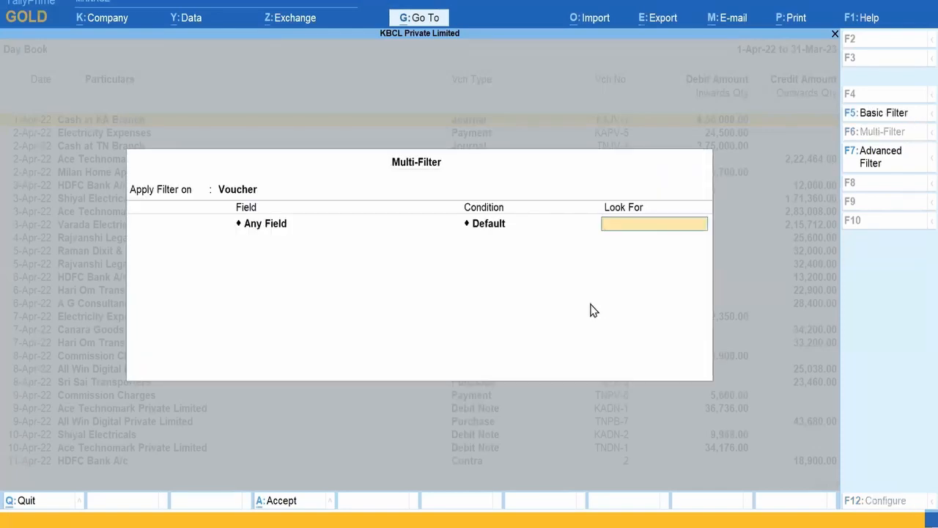
pyautogui.press('BackSpace')
pyautogui.write('Ledg')
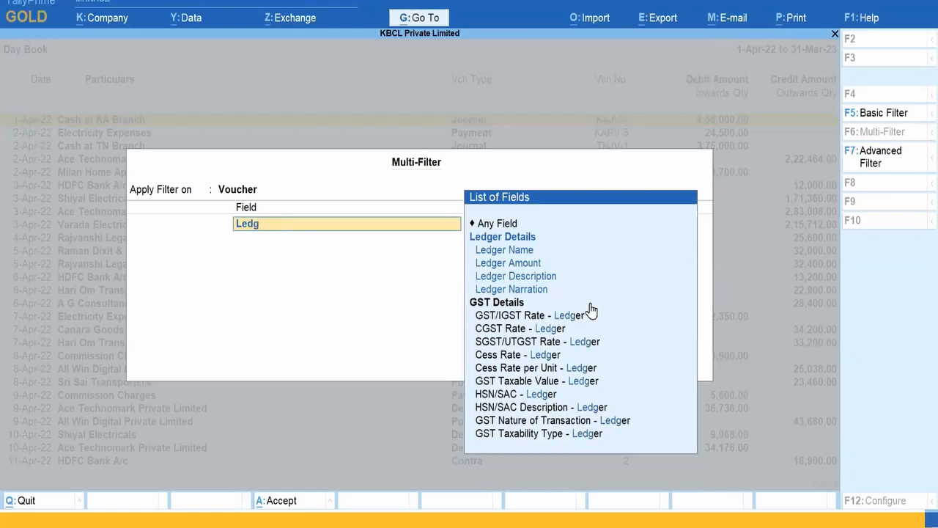
pyautogui.press('Down')
pyautogui.press('Down')
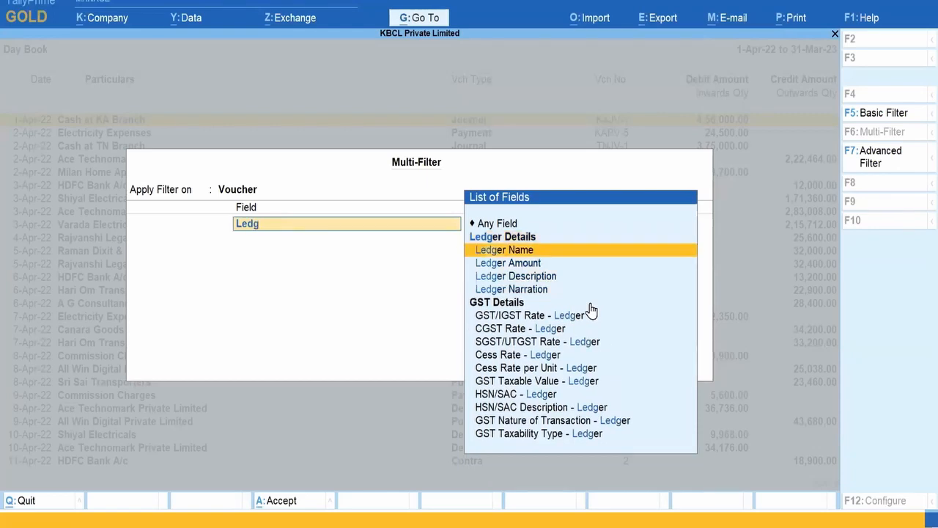
pyautogui.press('Return')
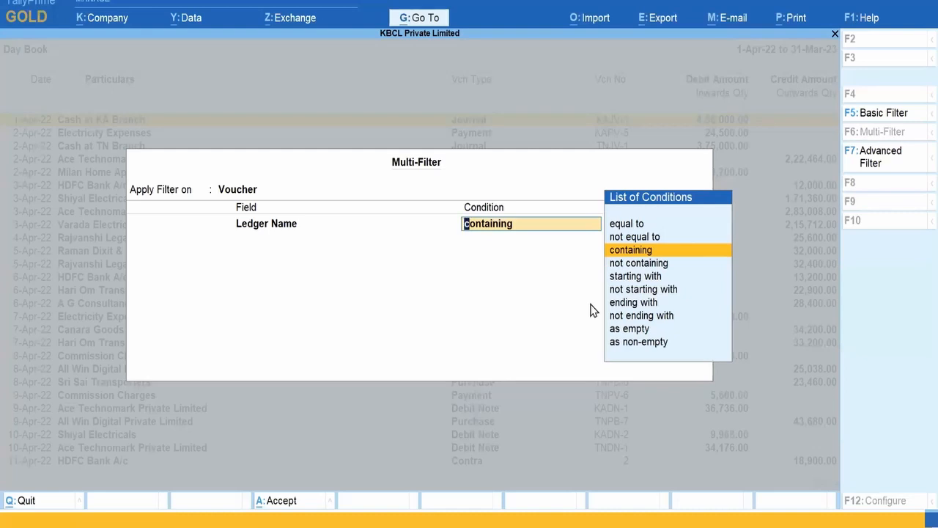
pyautogui.press('Up')
pyautogui.press('Up')
pyautogui.press('Return')
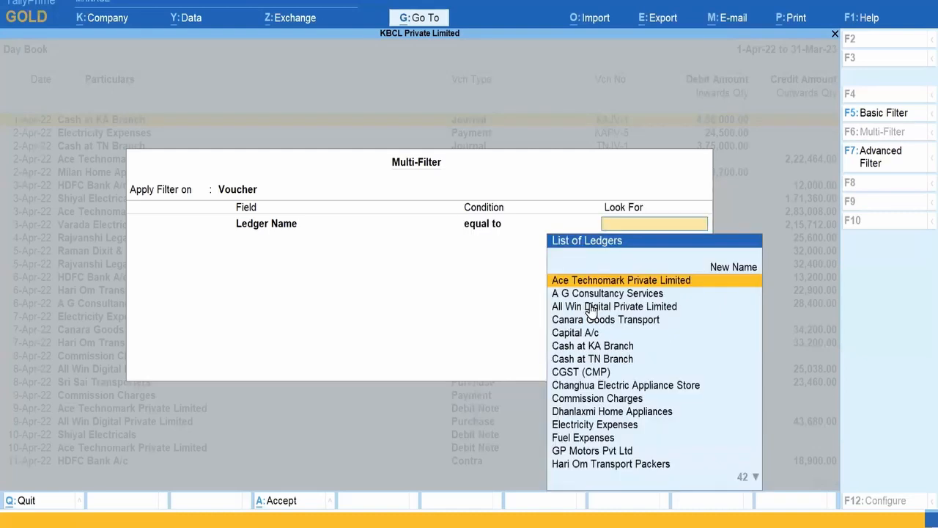
pyautogui.write('Cash at KA Branch')
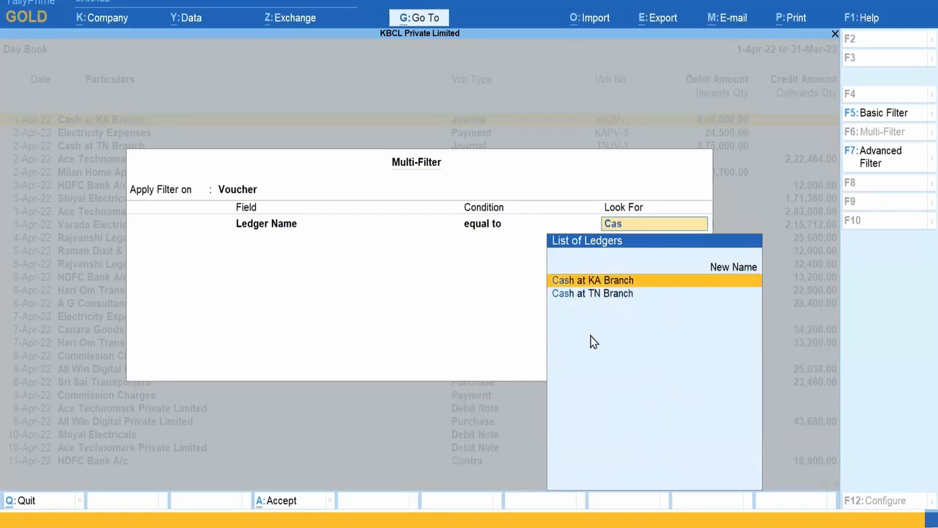
pyautogui.press('Return')
# Step: Add an AND condition: Ledger Amount greater than or equal to 10000
pyautogui.press('Down')
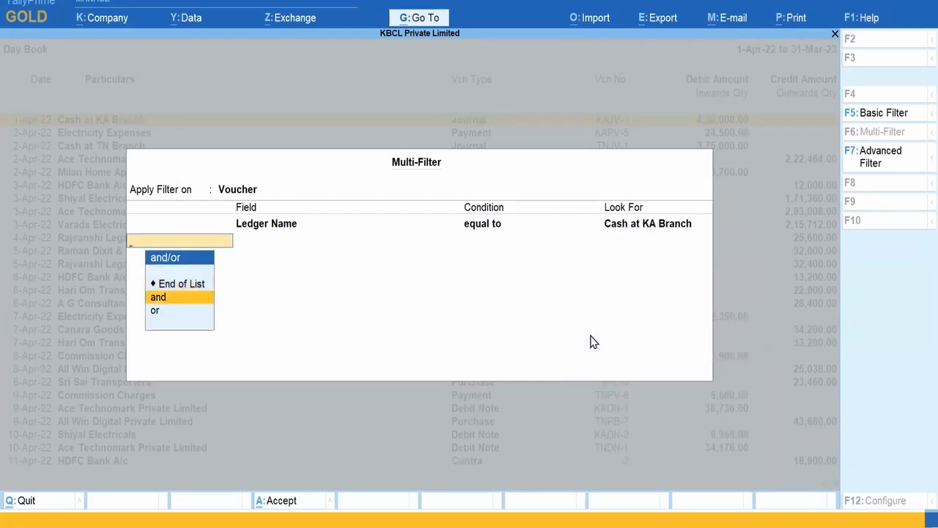
pyautogui.press('Return')
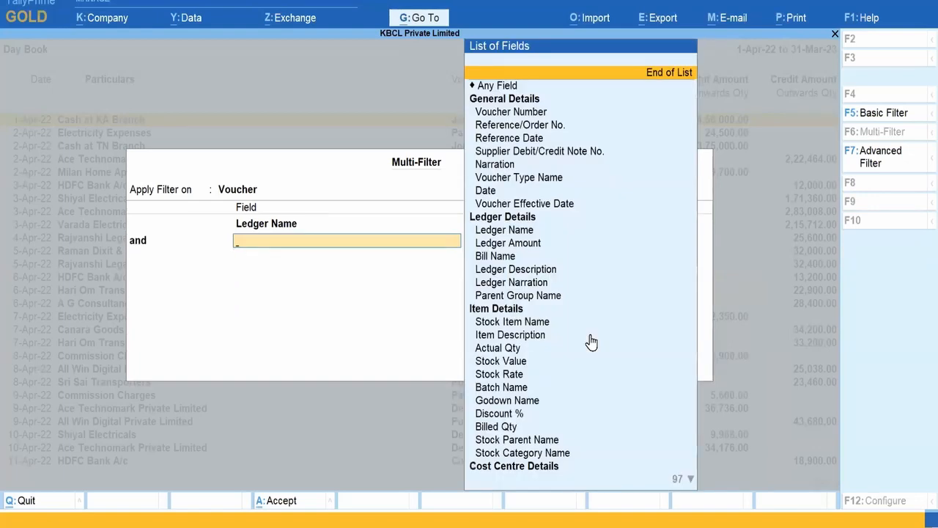
pyautogui.write('Ledg')
pyautogui.press('Down')
pyautogui.press('Down')
pyautogui.press('Down')
pyautogui.press('Return')
pyautogui.press('Down')
pyautogui.press('Down')
pyautogui.press('Down')
pyautogui.press('Return')
pyautogui.write('10000')
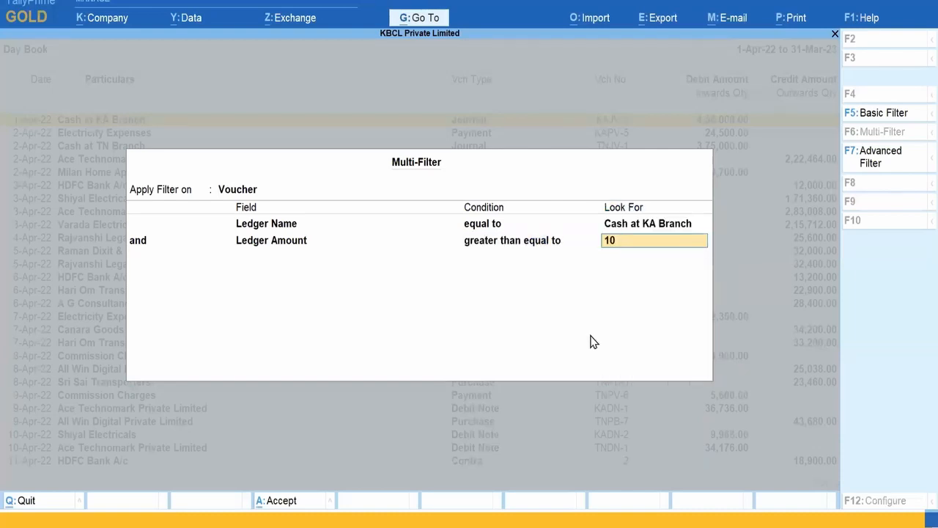
pyautogui.press('Return')
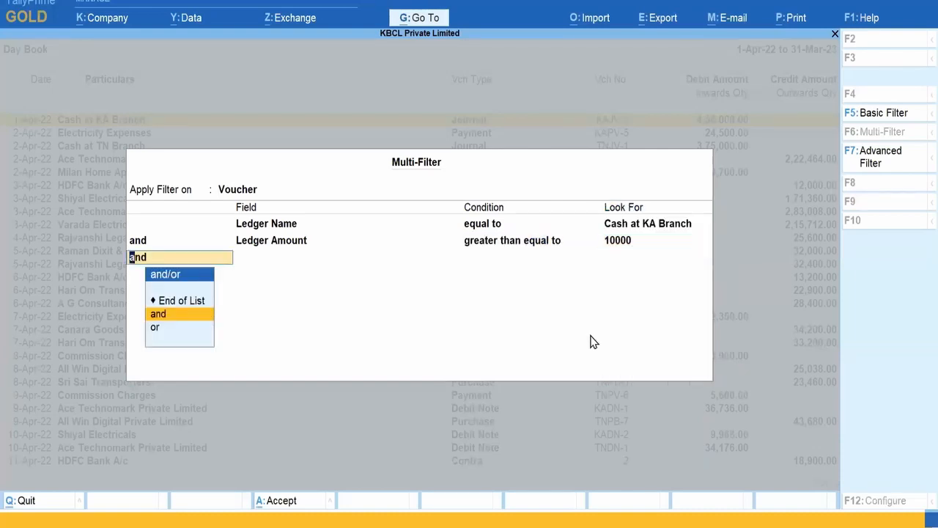
# Step: Add an AND condition Voucher Type Name equal to Payment and apply the multi-filter
pyautogui.press('Return')
pyautogui.write('Vouc')
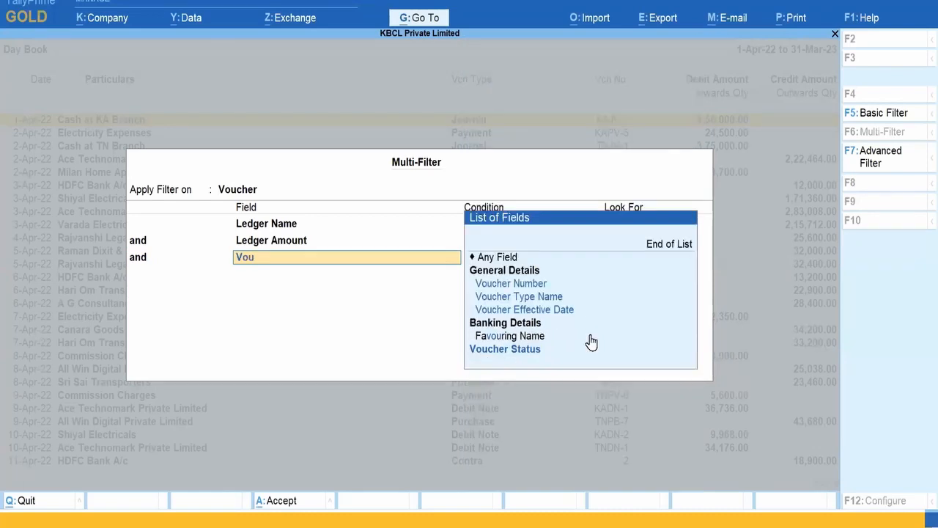
pyautogui.press('Down')
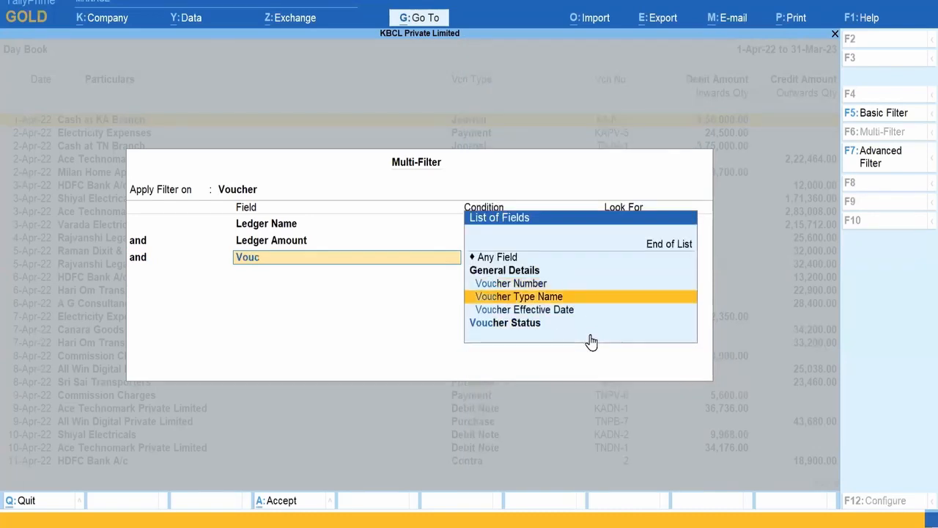
pyautogui.press('Return')
pyautogui.press('Up')
pyautogui.press('Up')
pyautogui.press('Return')
pyautogui.write('Payment')
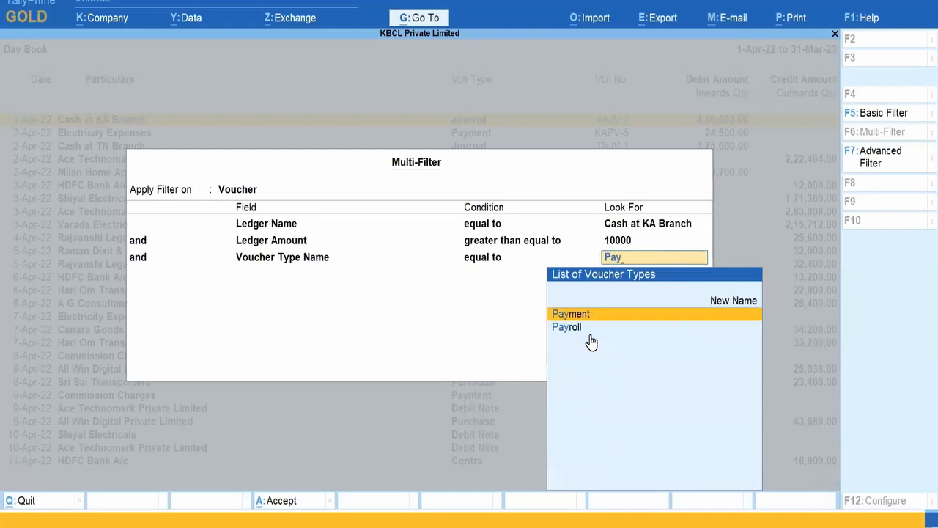
pyautogui.press('Return')
pyautogui.press('Up')
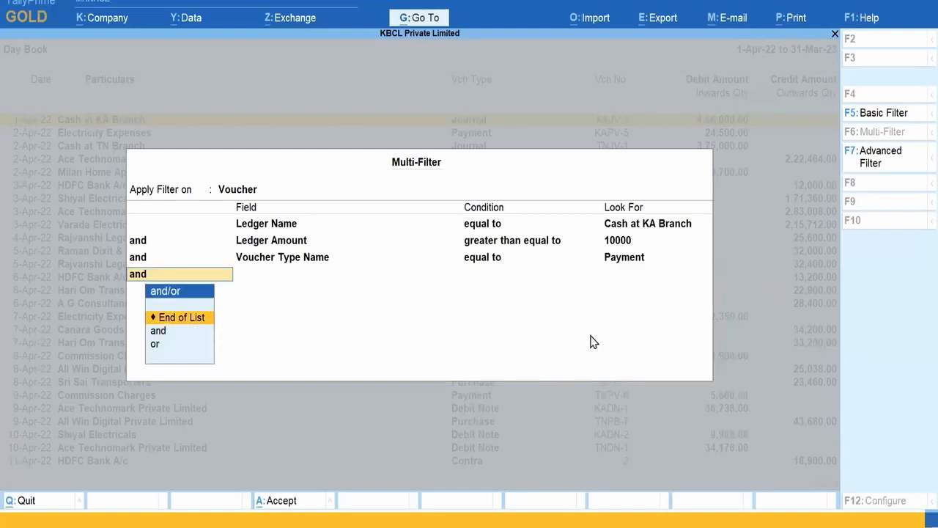
pyautogui.press('Return')
# Step: Review the five filtered payment vouchers, then remove the filter
pyautogui.press('Down')
pyautogui.press('Down')
pyautogui.press('Down')
pyautogui.press('Down')
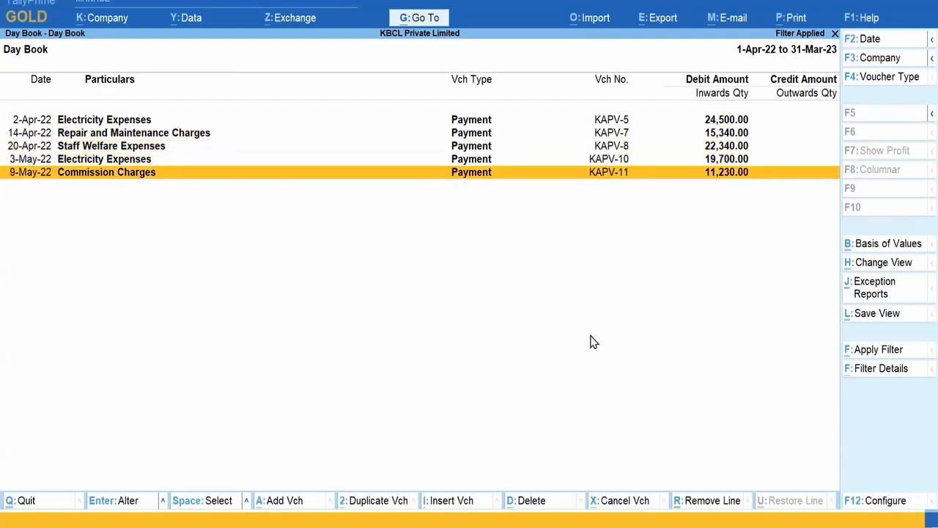
pyautogui.press('Up')
pyautogui.press('Up')
pyautogui.press('Up')
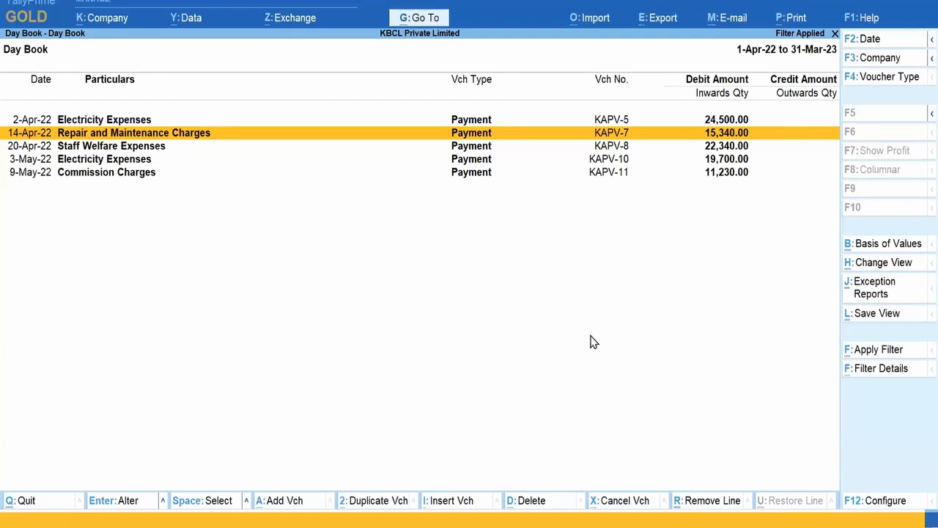
pyautogui.press('Escape')
# Step: Close the Day Book, list Stock Items from Chart of Accounts as a flat table, and start a basic filter
pyautogui.press('Escape')
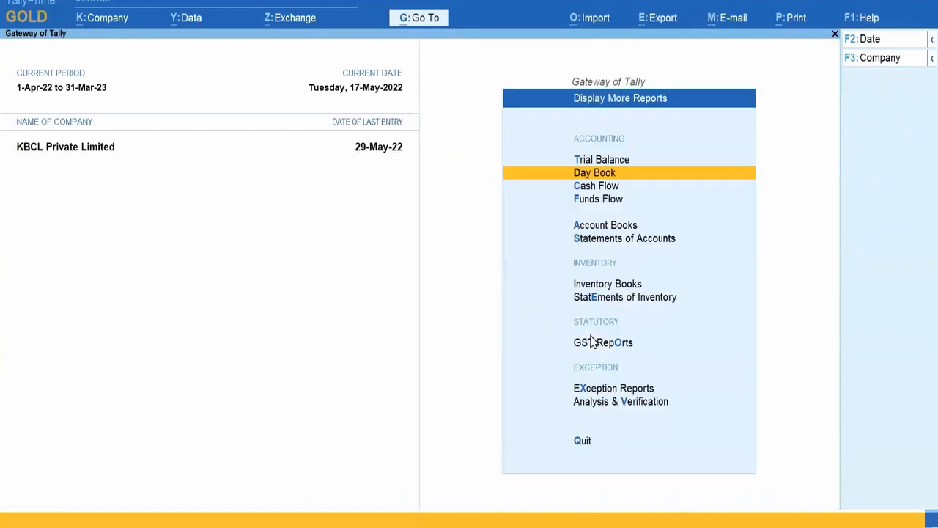
pyautogui.press('Escape')
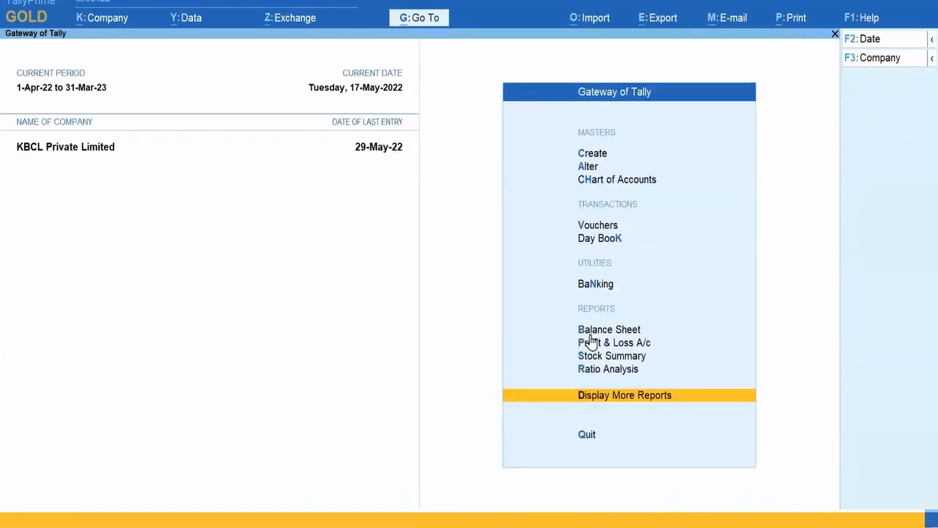
pyautogui.click(644, 183)
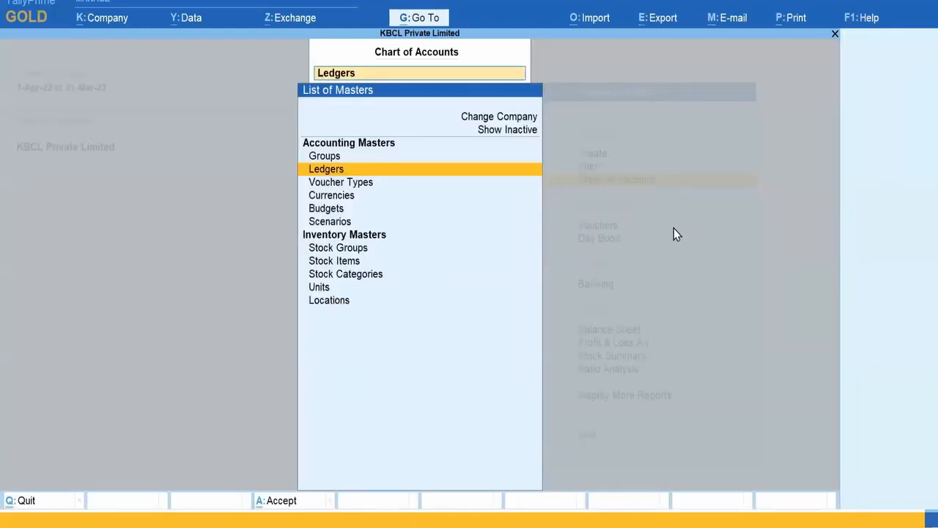
pyautogui.click(362, 266)
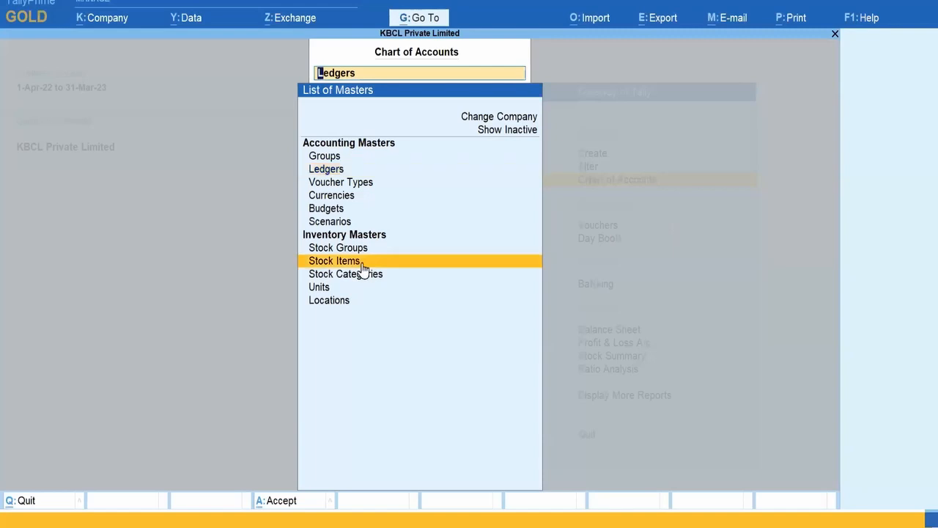
pyautogui.click(362, 262)
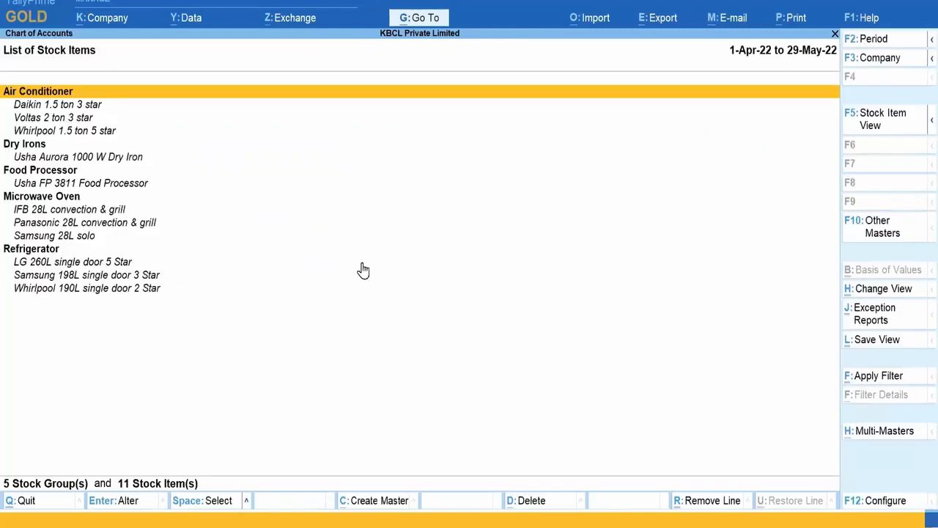
pyautogui.click(896, 133)
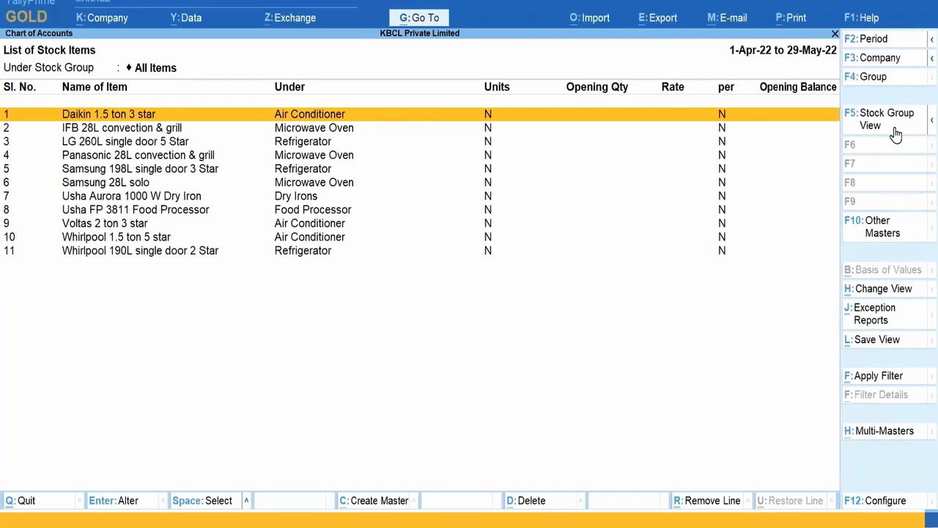
pyautogui.click(918, 378)
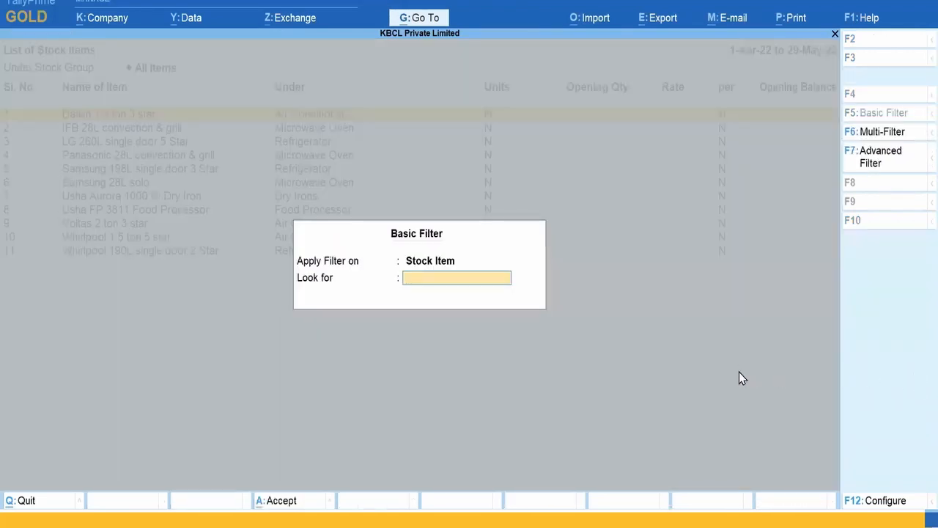
# Step: Filter stock items on field HSN/SAC with condition 'as empty'
pyautogui.click(872, 503)
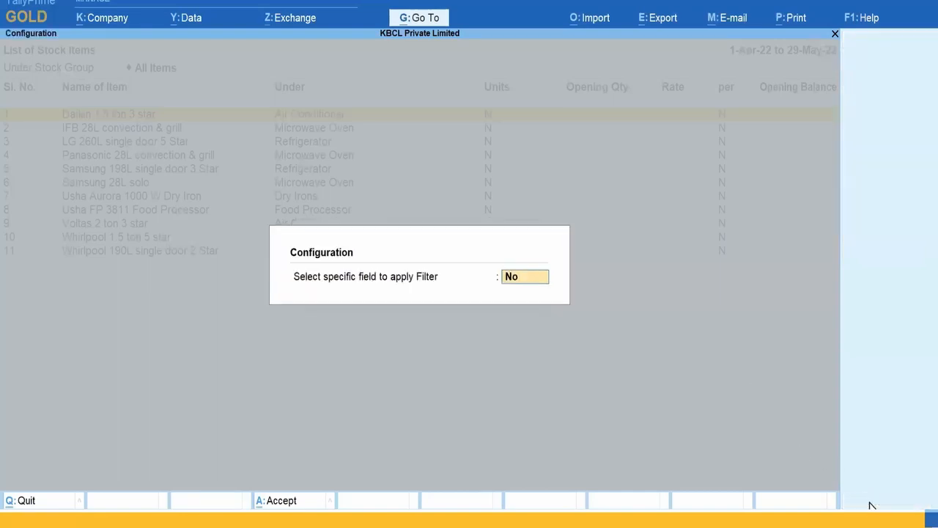
pyautogui.write('Yes')
pyautogui.press('Return')
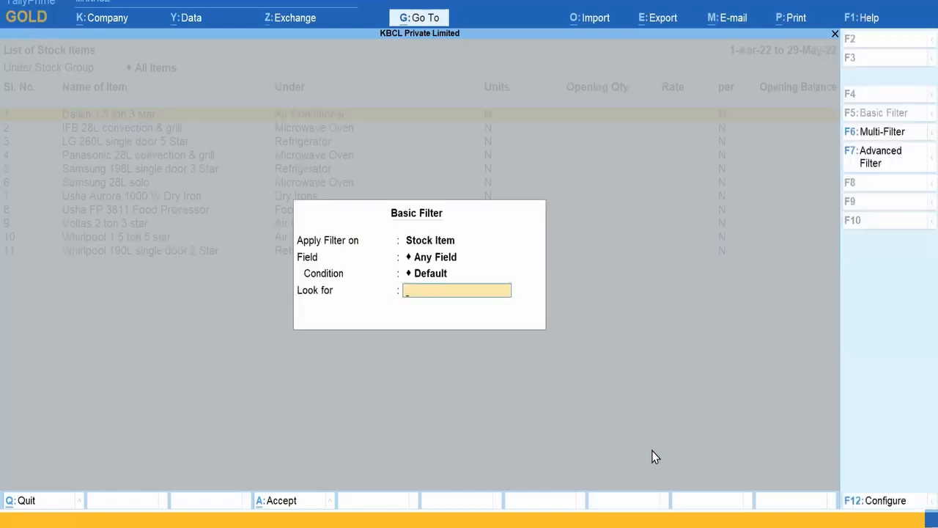
pyautogui.press('Up')
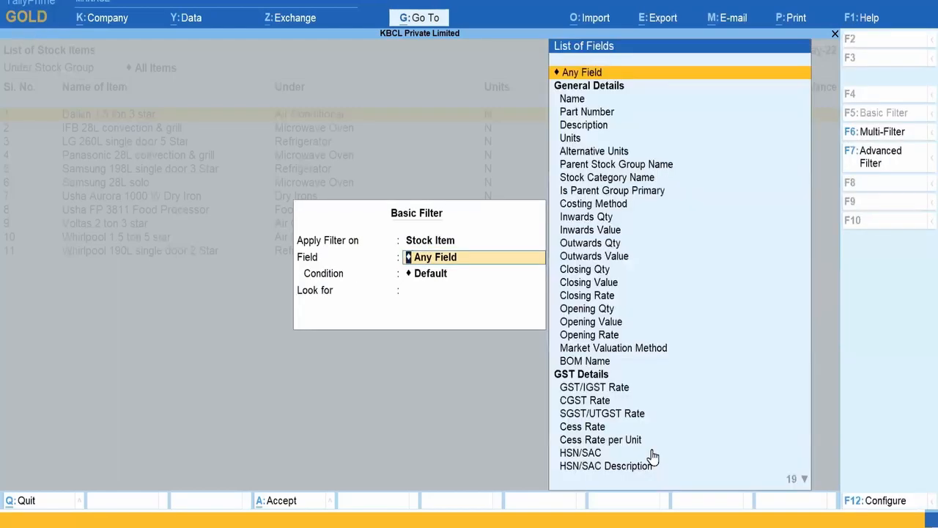
pyautogui.write('HSN')
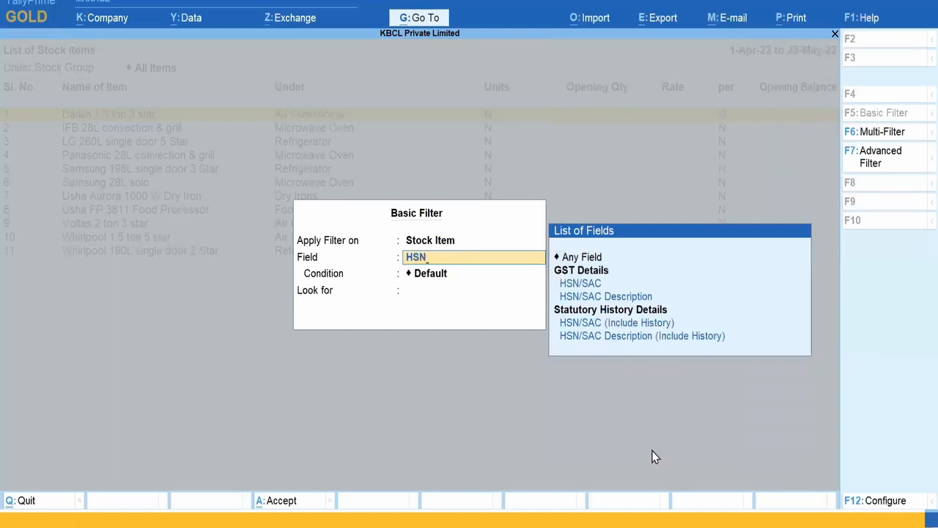
pyautogui.click(609, 283)
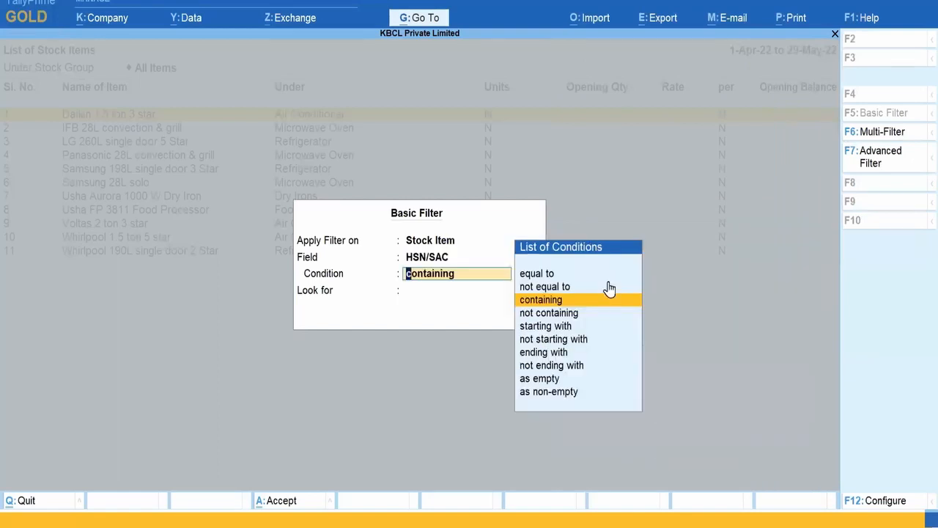
pyautogui.click(559, 379)
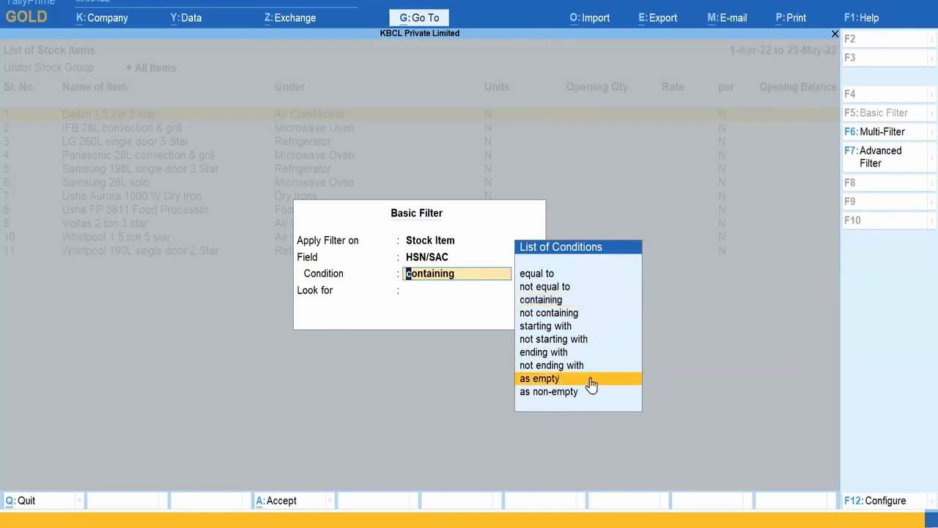
pyautogui.click(632, 381)
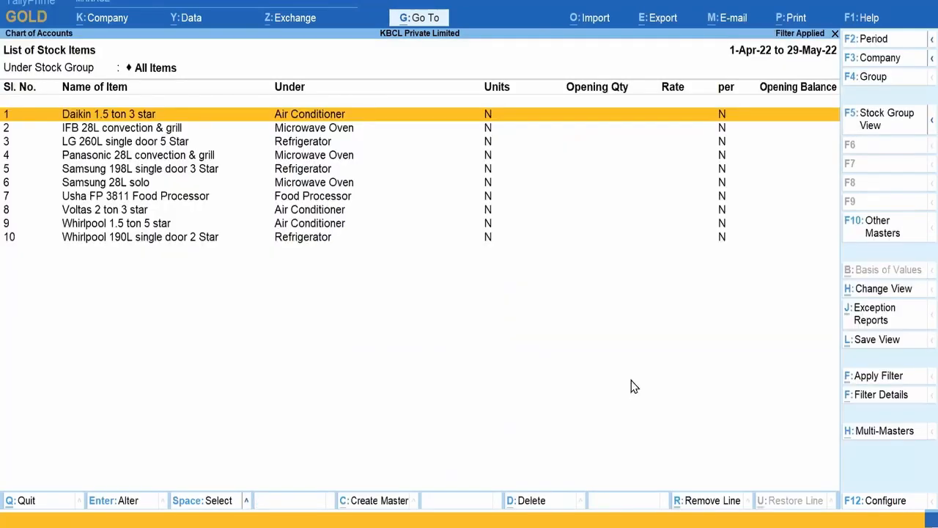
# Step: Open the Usha FP 3811 Food Processor, quit its alteration without saving, and close the stock item list
pyautogui.click(192, 199)
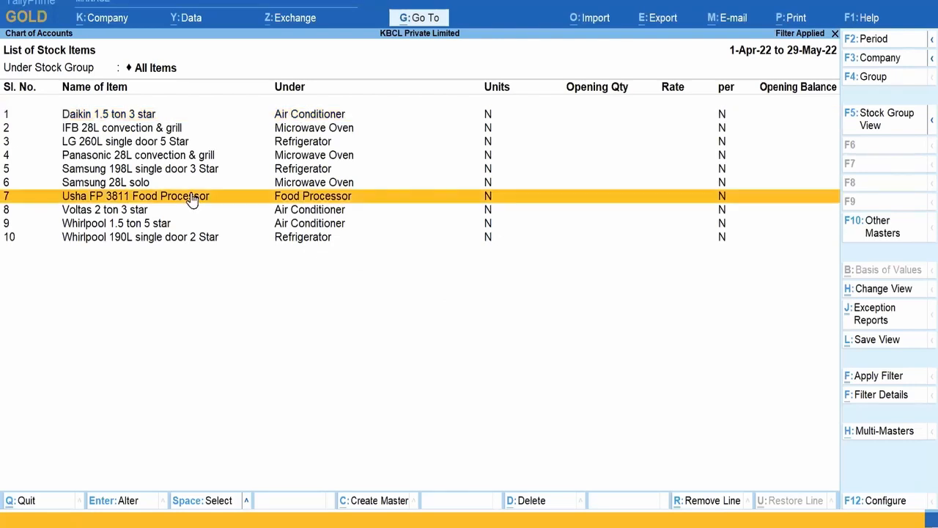
pyautogui.hotkey('ctrl', 'Return')
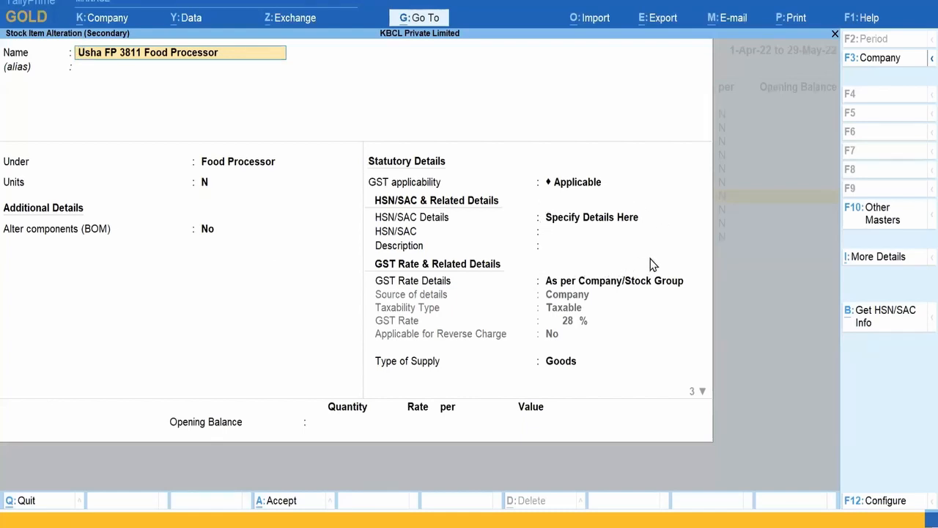
pyautogui.press('BackSpace')
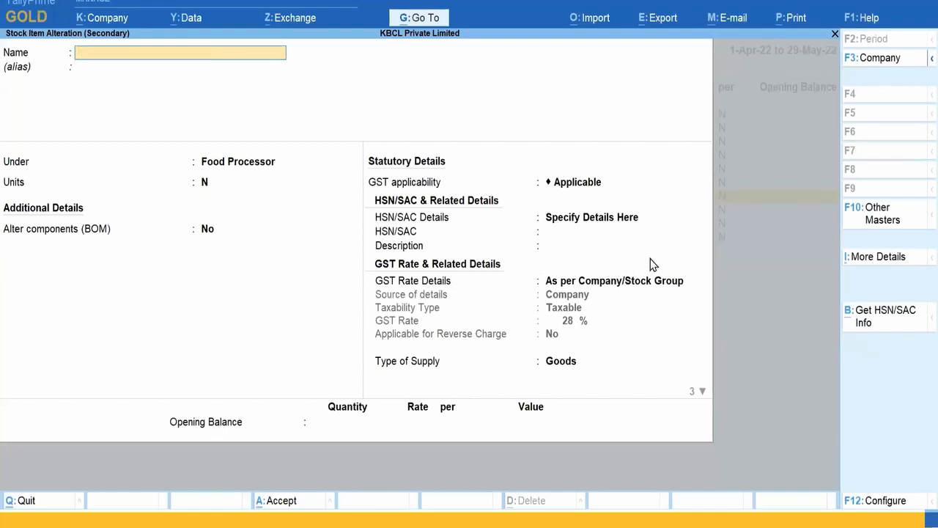
pyautogui.press('Escape')
pyautogui.press('y')
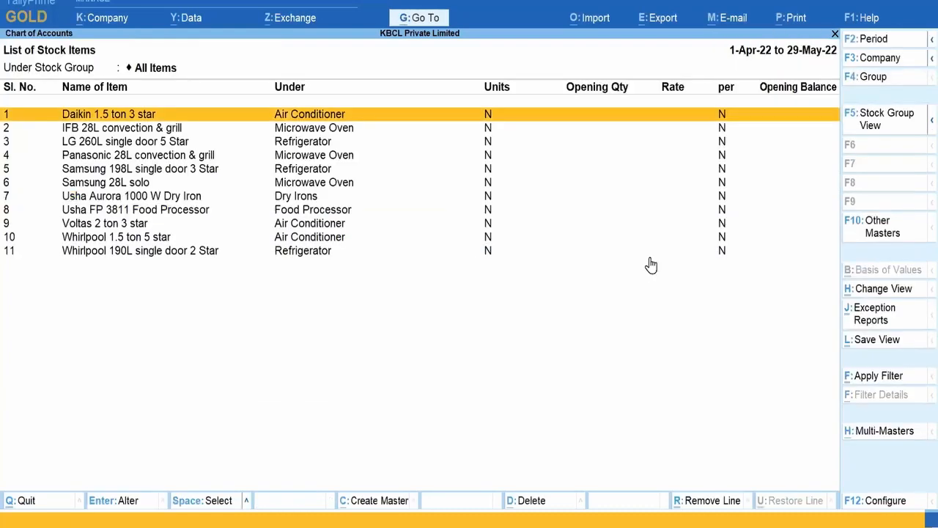
pyautogui.press('Escape')
pyautogui.press('Escape')
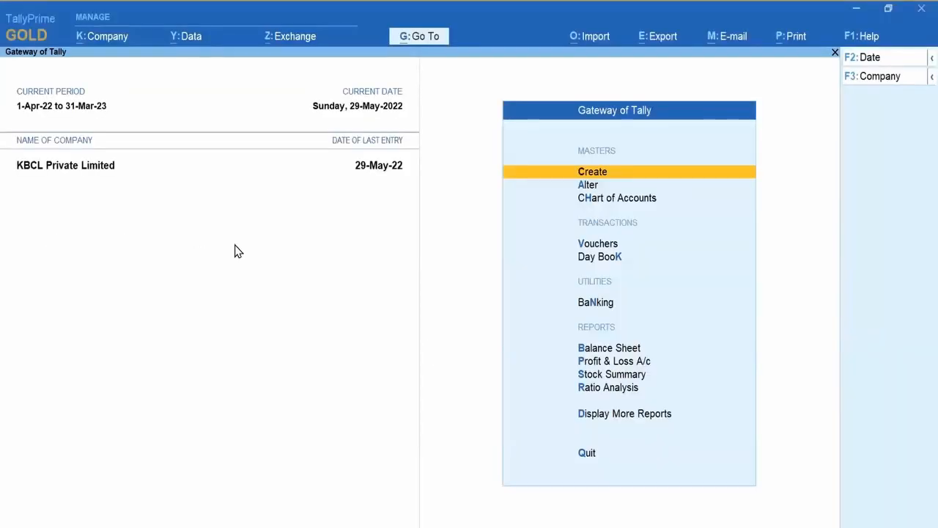
# Step: Show the Day Book for the full period 1-Apr-22 to 29-May-22 and bring up its voucher Basic Filter
pyautogui.click(634, 415)
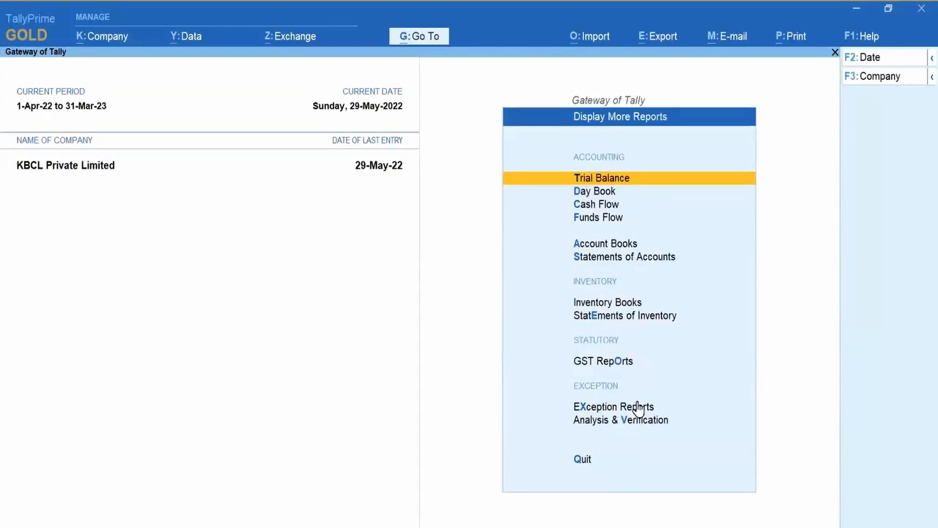
pyautogui.click(612, 192)
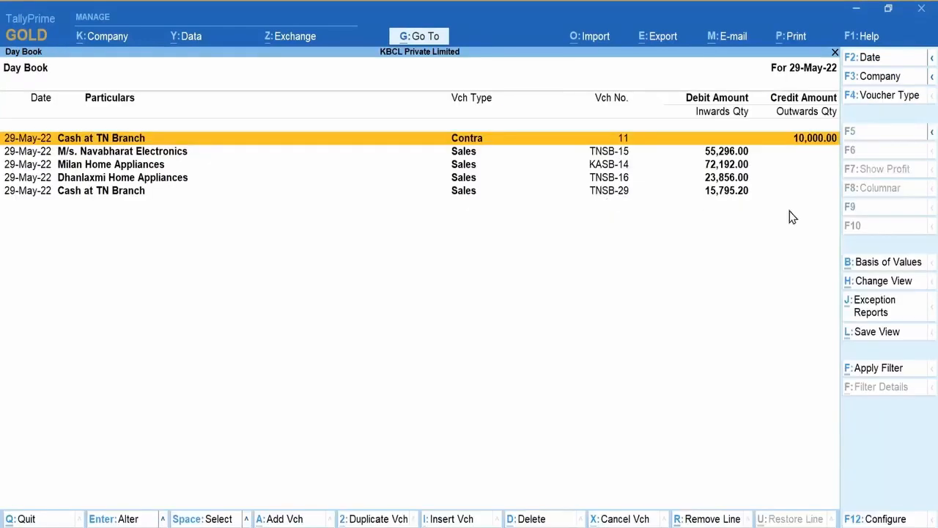
pyautogui.click(884, 58)
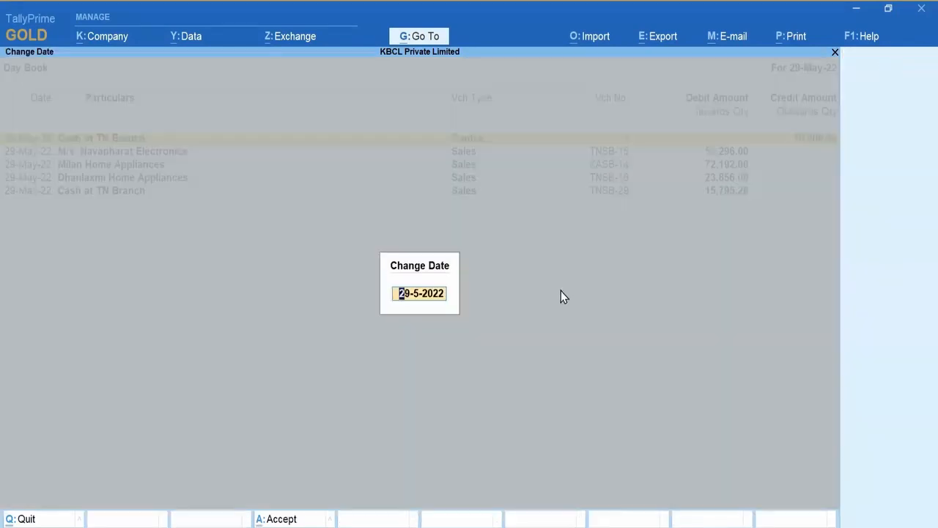
pyautogui.press('BackSpace')
pyautogui.press('Return')
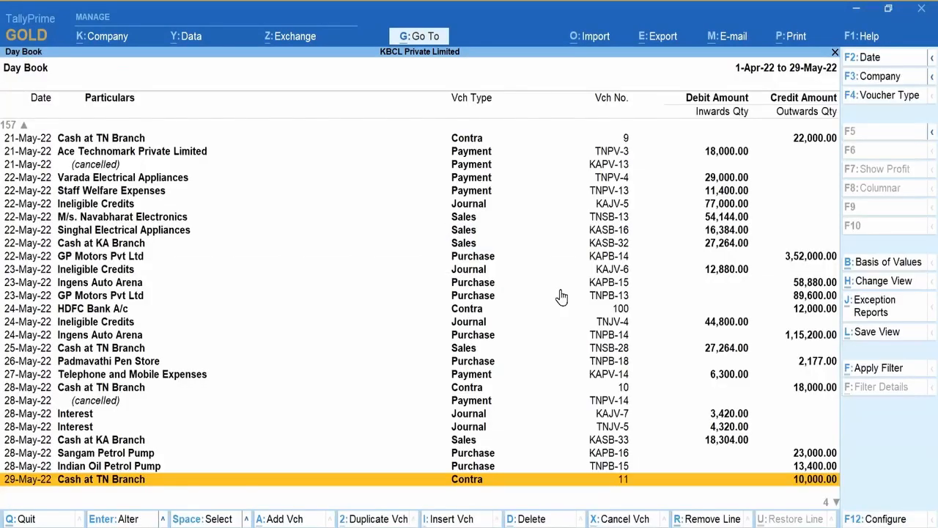
pyautogui.click(893, 372)
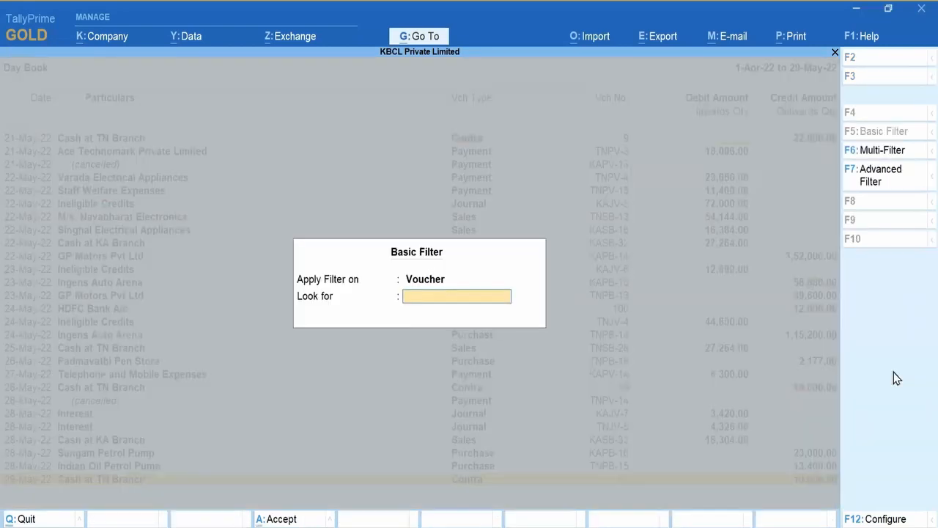
# Step: Switch to Multi-Filter, browse the full list of voucher fields, and clear the Any Field choice
pyautogui.click(899, 152)
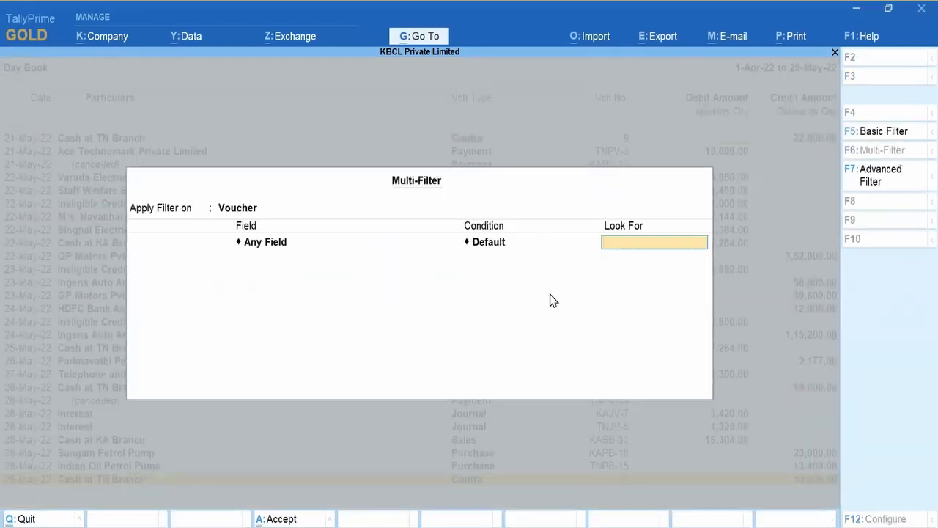
pyautogui.press('BackSpace')
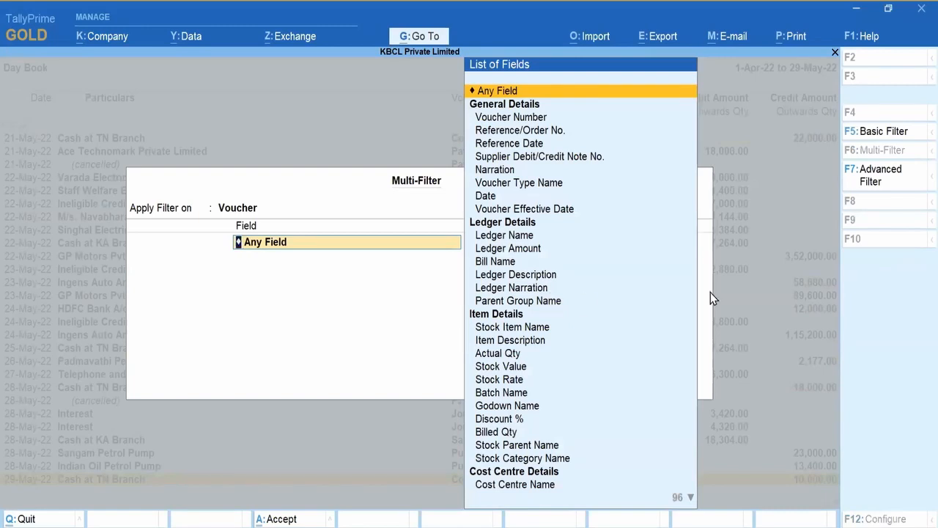
pyautogui.press('Down')
pyautogui.press('Down')
pyautogui.press('Down')
pyautogui.press('Down')
pyautogui.press('Down')
pyautogui.press('Down')
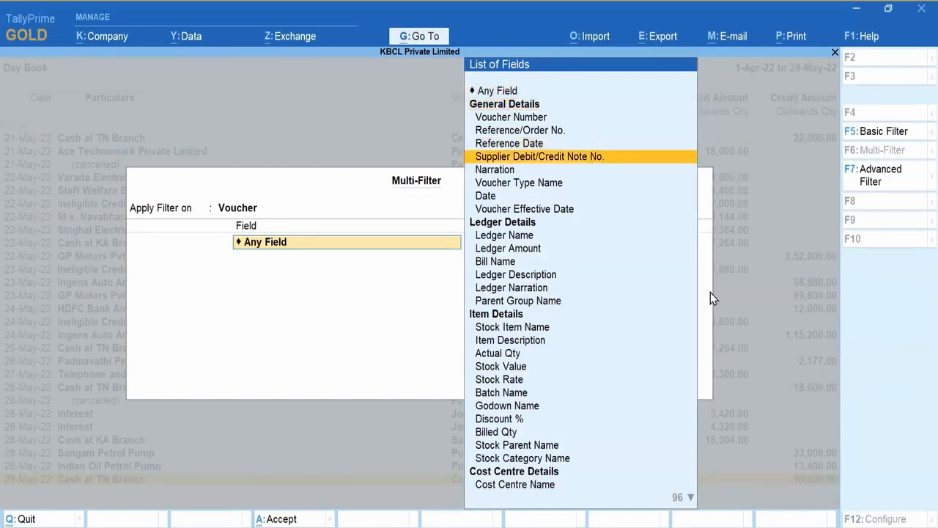
pyautogui.press('Down')
pyautogui.press('Down')
pyautogui.press('Down')
pyautogui.press('Down')
pyautogui.press('Down')
pyautogui.press('Down')
pyautogui.press('Down')
pyautogui.press('Down')
pyautogui.press('Down')
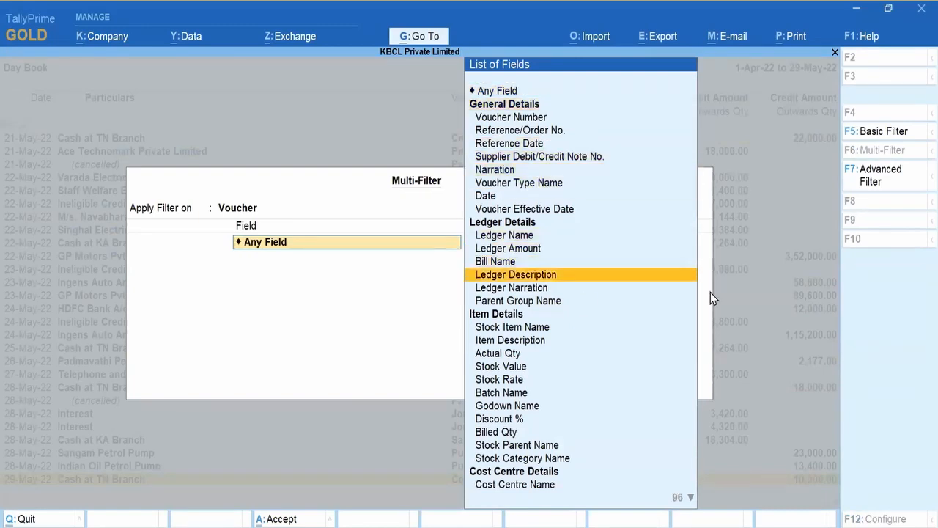
pyautogui.press('Down')
pyautogui.press('Down')
pyautogui.press('Down')
pyautogui.press('Down')
pyautogui.press('Down')
pyautogui.press('Down')
pyautogui.press('Down')
pyautogui.press('Down')
pyautogui.press('Down')
pyautogui.press('Down')
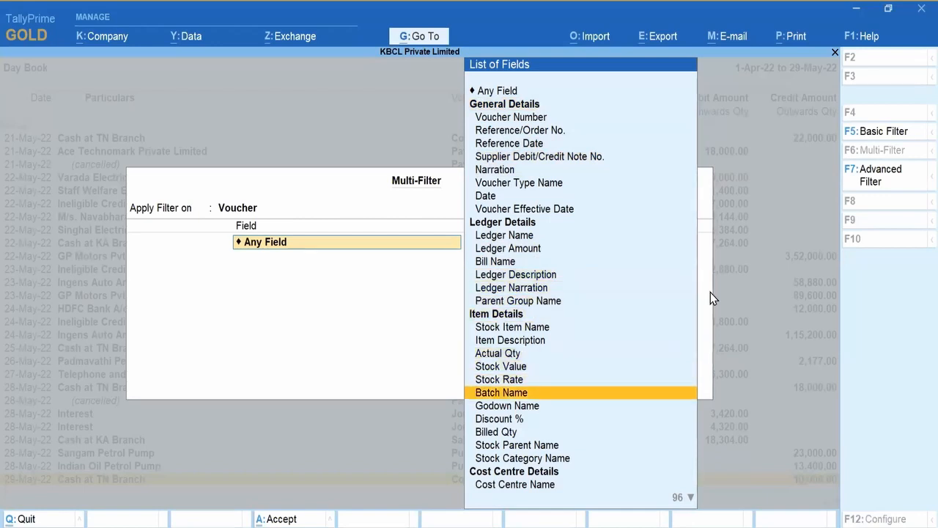
pyautogui.press('Down')
pyautogui.press('Down')
pyautogui.press('Down')
pyautogui.press('Down')
pyautogui.press('Down')
pyautogui.press('Down')
pyautogui.press('Down')
pyautogui.press('Down')
pyautogui.press('Down')
pyautogui.press('Down')
pyautogui.press('Down')
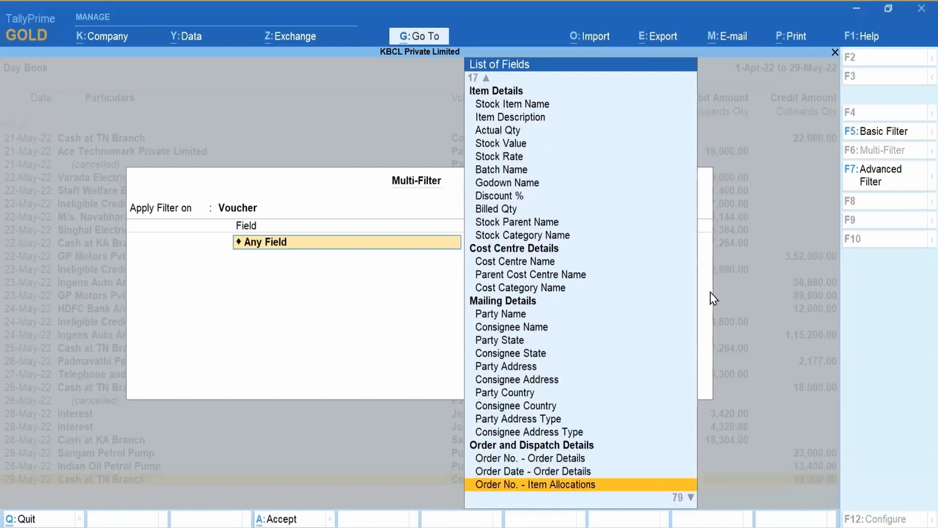
pyautogui.press('Down')
pyautogui.press('Down')
pyautogui.press('Down')
pyautogui.press('Down')
pyautogui.press('Down')
pyautogui.press('Down')
pyautogui.press('Down')
pyautogui.press('Down')
pyautogui.press('Down')
pyautogui.press('Down')
pyautogui.press('Down')
pyautogui.press('Down')
pyautogui.press('Down')
pyautogui.press('Down')
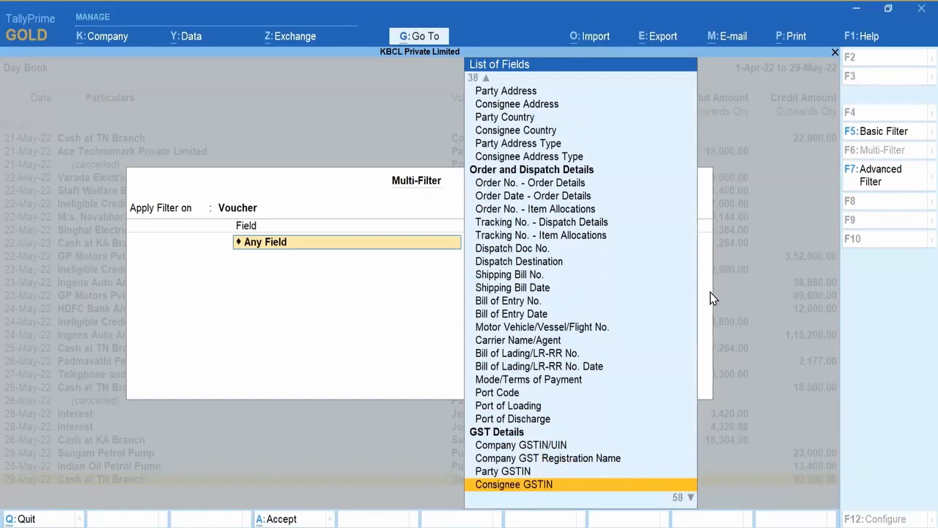
pyautogui.press('Down')
pyautogui.press('Down')
pyautogui.press('Down')
pyautogui.press('Down')
pyautogui.press('Down')
pyautogui.press('Down')
pyautogui.press('Down')
pyautogui.press('Down')
pyautogui.press('Down')
pyautogui.press('Down')
pyautogui.press('Down')
pyautogui.press('Down')
pyautogui.press('Down')
pyautogui.press('Down')
pyautogui.press('Down')
pyautogui.press('Down')
pyautogui.press('Down')
pyautogui.press('Down')
pyautogui.press('Down')
pyautogui.press('Down')
pyautogui.press('Down')
pyautogui.press('Down')
pyautogui.press('Down')
pyautogui.press('Down')
pyautogui.press('Down')
pyautogui.press('Down')
pyautogui.press('Down')
pyautogui.press('Down')
pyautogui.press('Down')
pyautogui.press('Down')
pyautogui.press('Down')
pyautogui.press('Down')
pyautogui.press('Down')
pyautogui.press('Down')
pyautogui.press('Down')
pyautogui.press('Down')
pyautogui.press('Down')
pyautogui.press('Down')
pyautogui.press('Down')
pyautogui.press('Down')
pyautogui.press('Down')
pyautogui.press('Down')
pyautogui.press('Down')
pyautogui.press('Down')
pyautogui.press('Down')
pyautogui.press('Down')
pyautogui.press('Down')
pyautogui.press('Down')
pyautogui.press('Down')
pyautogui.press('Down')
pyautogui.press('Down')
pyautogui.press('Down')
pyautogui.press('Down')
pyautogui.press('Down')
pyautogui.press('Down')
pyautogui.press('Down')
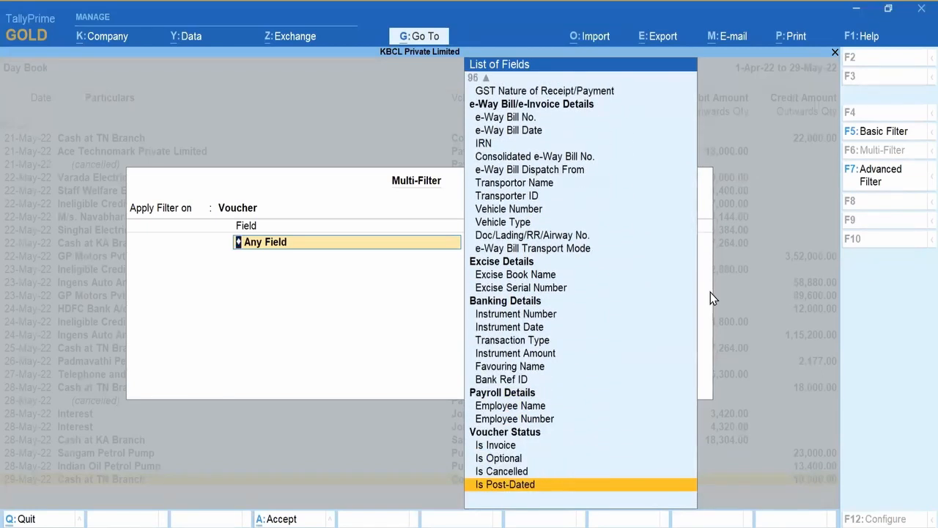
pyautogui.press('BackSpace')
# Step: Add the condition Ledger Name equal to Cash at KA Branch, joined with 'and'
pyautogui.write('Ledg')
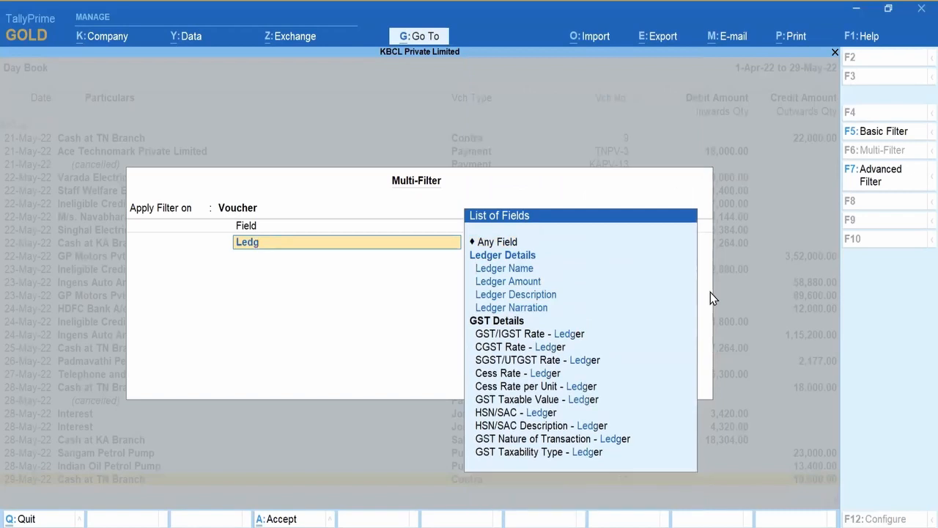
pyautogui.click(522, 270)
pyautogui.press('Up')
pyautogui.press('Up')
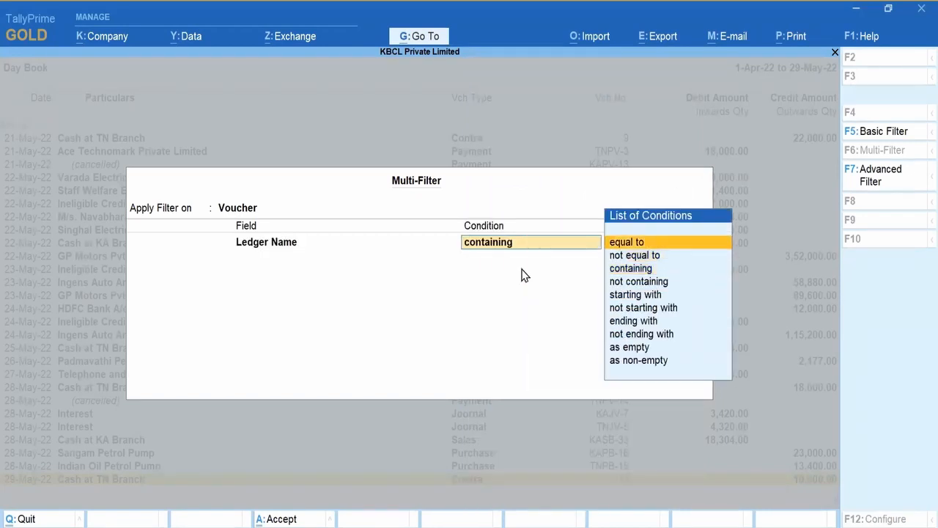
pyautogui.press('Return')
pyautogui.press('Down')
pyautogui.press('Down')
pyautogui.press('Down')
pyautogui.press('Down')
pyautogui.press('Down')
pyautogui.press('Down')
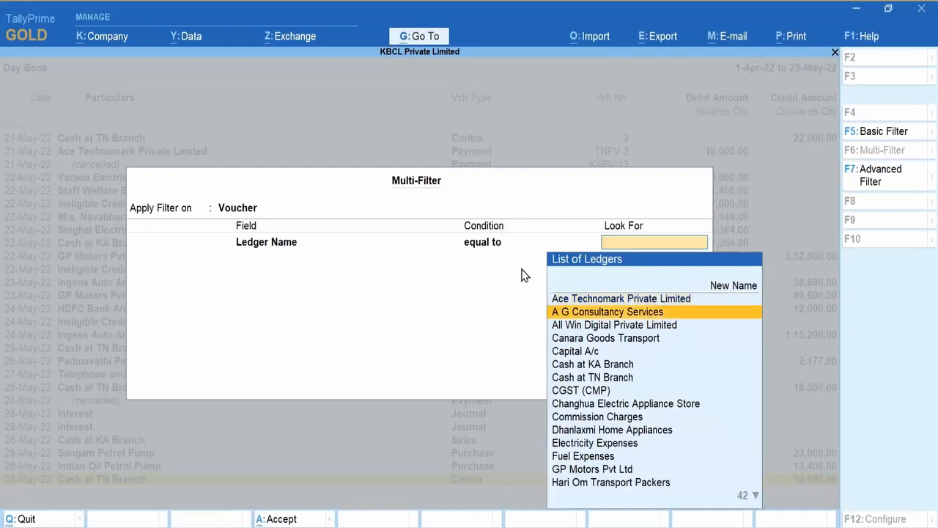
pyautogui.press('Up')
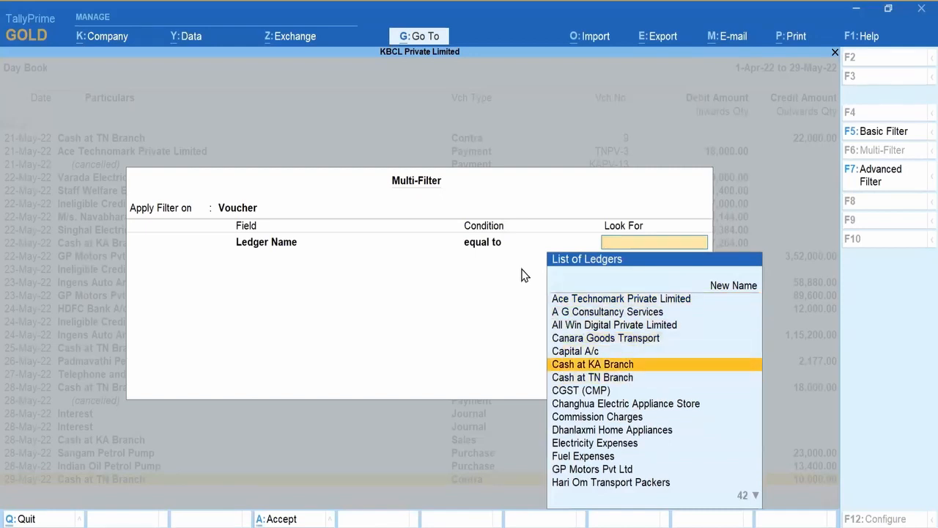
pyautogui.press('Return')
pyautogui.press('Down')
pyautogui.press('Return')
# Step: Add the condition Ledger Amount greater than equal to 10000
pyautogui.write('Ledg')
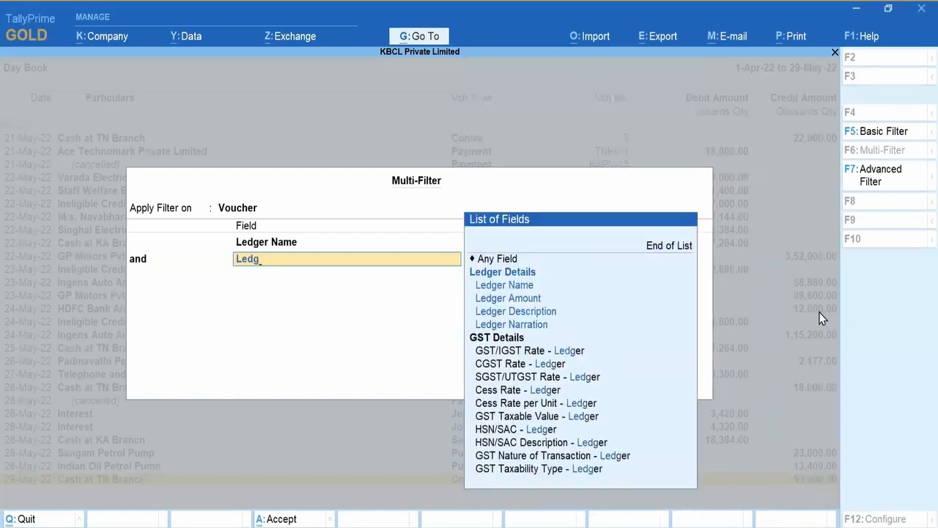
pyautogui.press('Down')
pyautogui.press('Down')
pyautogui.press('Return')
pyautogui.press('Down')
pyautogui.press('Down')
pyautogui.press('Down')
pyautogui.press('Return')
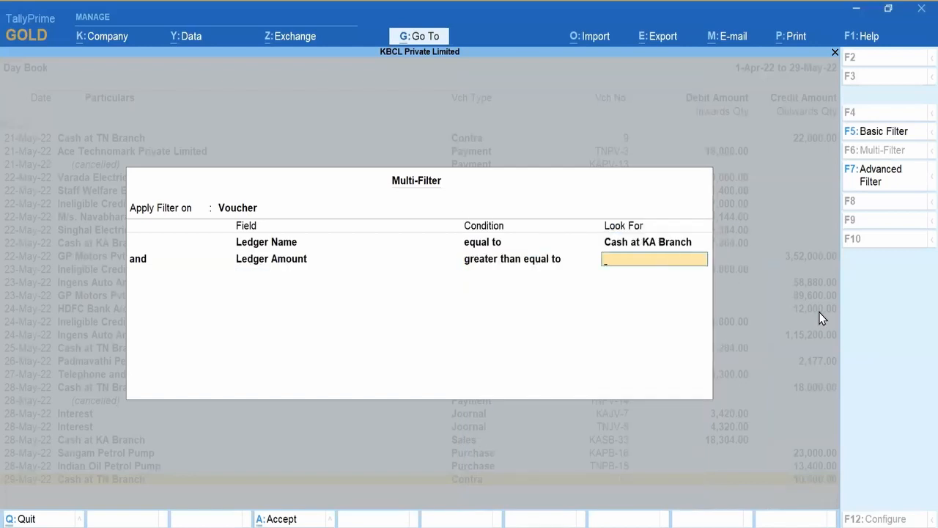
pyautogui.write('10000')
pyautogui.press('Return')
pyautogui.press('Return')
# Step: Add Voucher Type Name equal to Payment and apply the filter, listing KAPV-5 to KAPV-11
pyautogui.write('Vou')
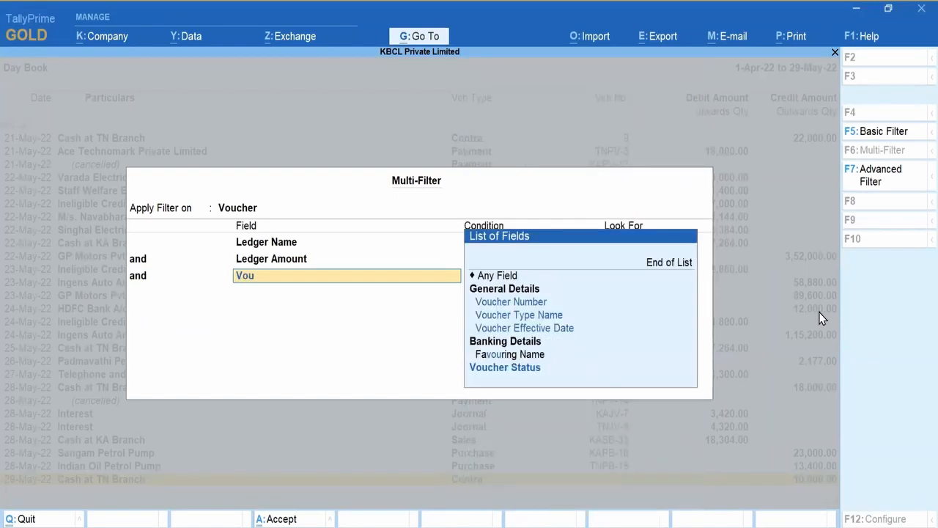
pyautogui.press('Down')
pyautogui.press('Down')
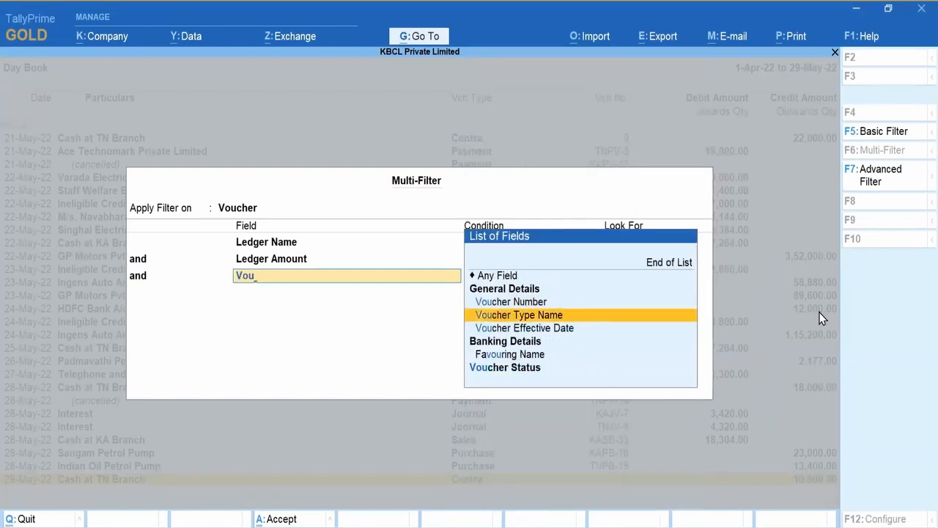
pyautogui.press('Return')
pyautogui.press('Up')
pyautogui.press('Up')
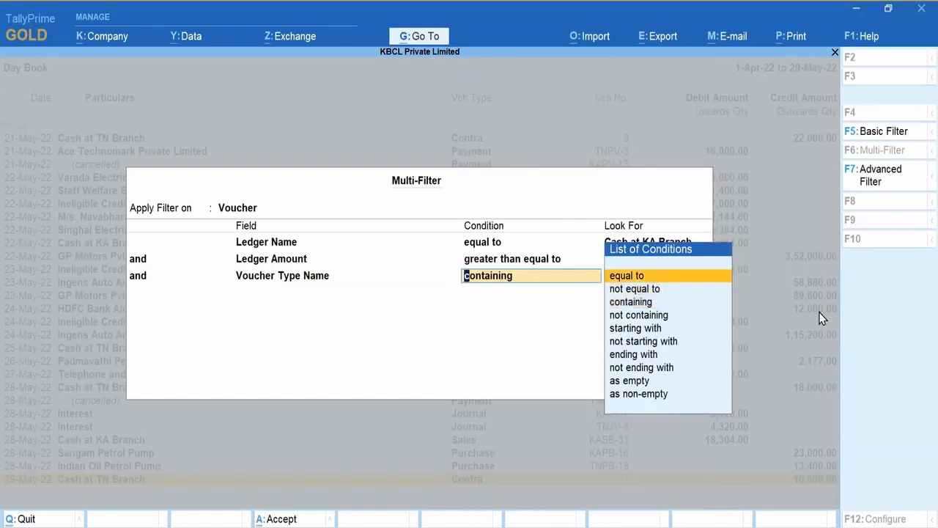
pyautogui.press('Return')
pyautogui.press('Down')
pyautogui.press('Down')
pyautogui.press('Down')
pyautogui.press('Down')
pyautogui.press('Down')
pyautogui.press('Down')
pyautogui.press('Down')
pyautogui.press('Down')
pyautogui.press('Down')
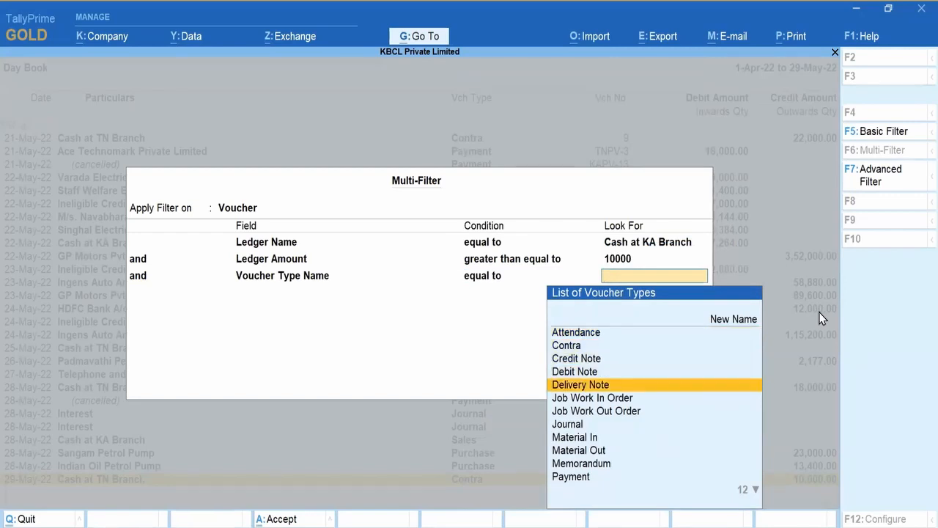
pyautogui.press('Down')
pyautogui.press('Down')
pyautogui.press('Return')
pyautogui.press('Up')
pyautogui.press('Return')
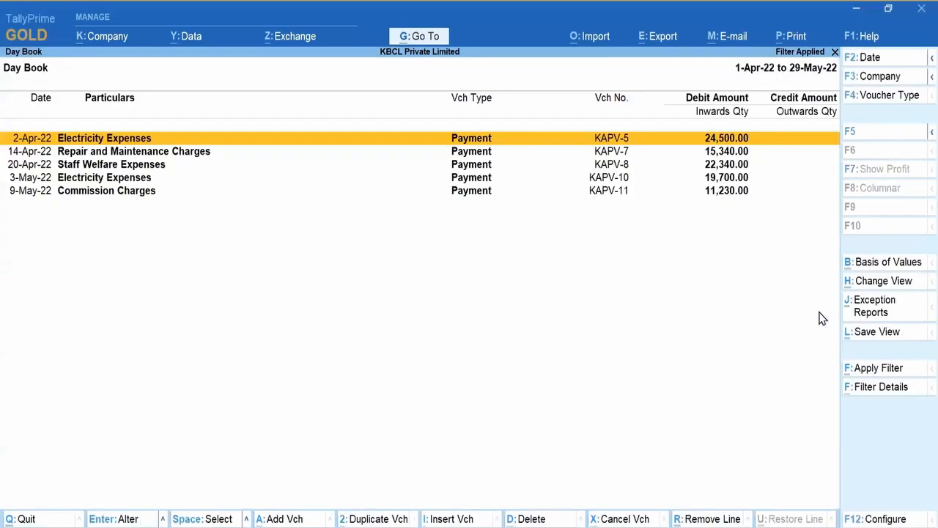
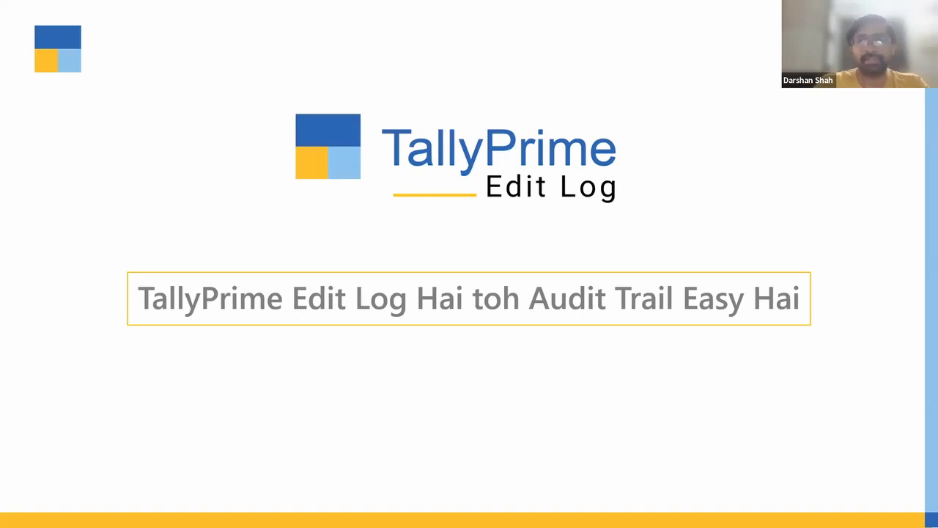
# Step: From the running title slide, bring up the Windows task switcher
pyautogui.hotkey('alt', 'Tab')
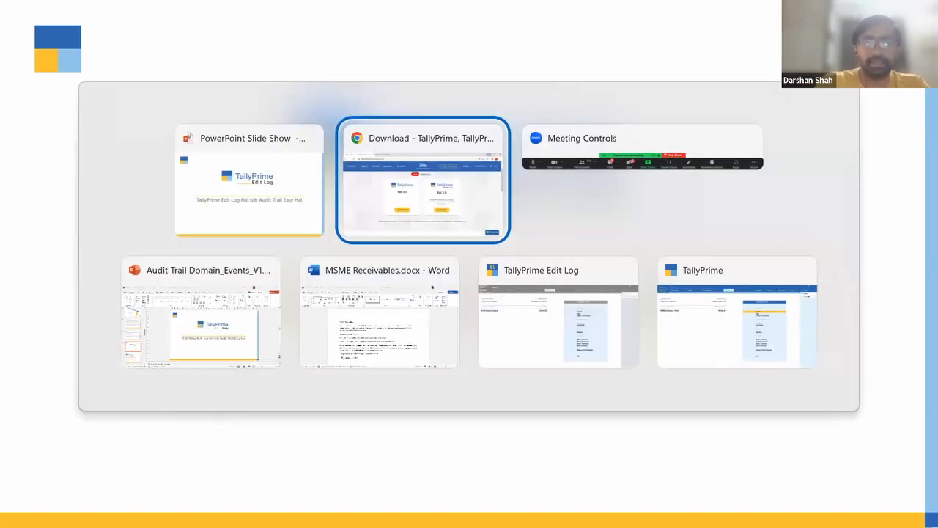
# Step: Show the desktop and launch TallyPrime Edit Log from its shortcut, reaching Select Company
pyautogui.press('super+d')
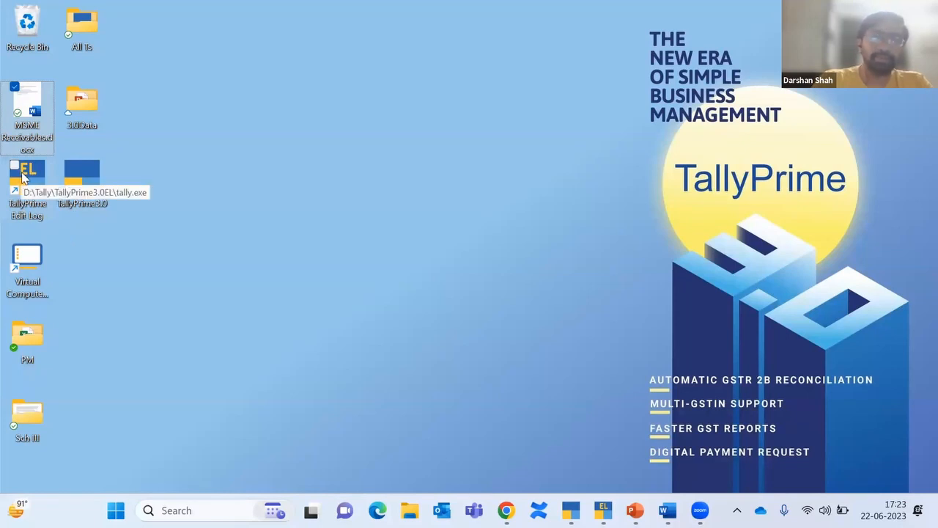
pyautogui.click(80, 183)
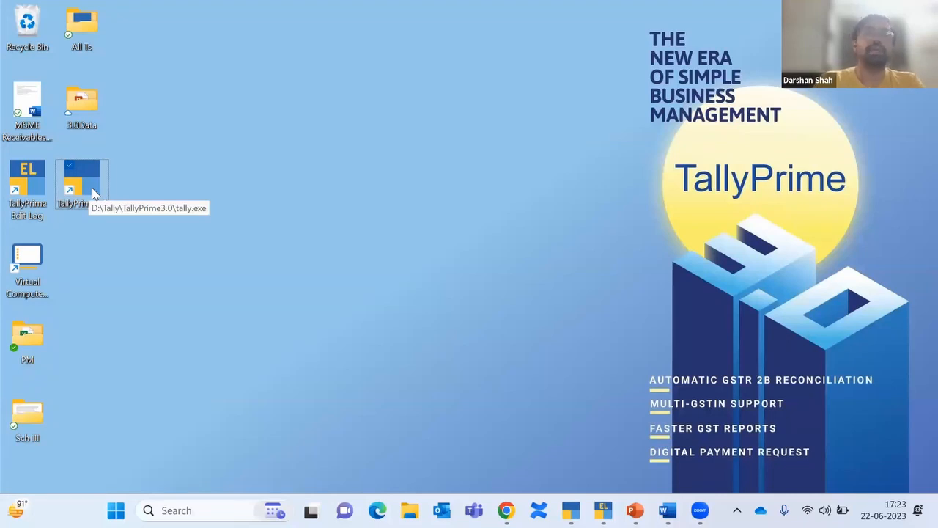
pyautogui.click(15, 176)
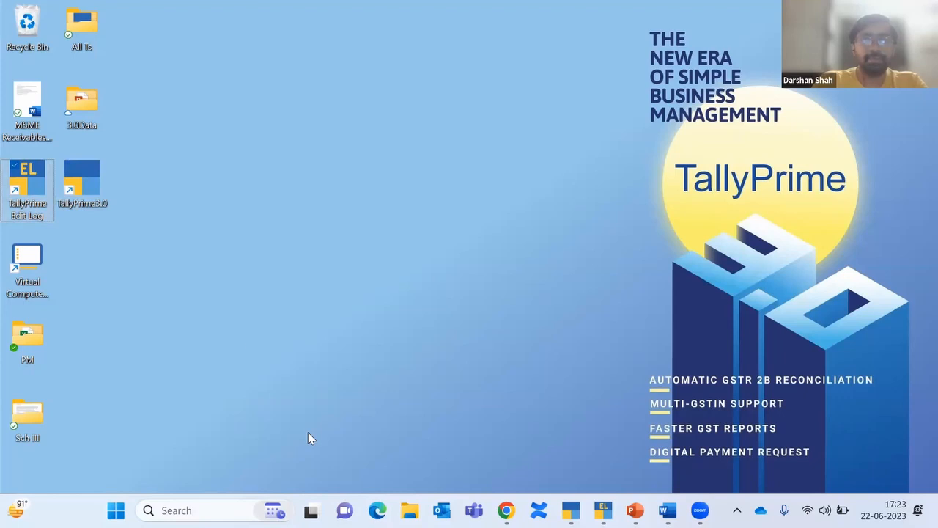
pyautogui.doubleClick(32, 187)
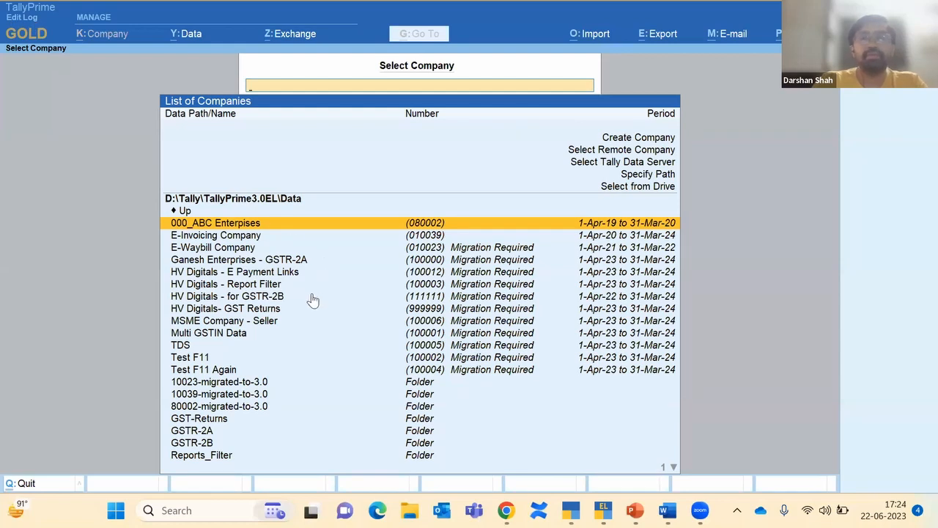
# Step: Select Ganesh Enterprises - GSTR-2A in the company list so it prompts for migration
pyautogui.press('Down')
pyautogui.press('Down')
pyautogui.press('Down')
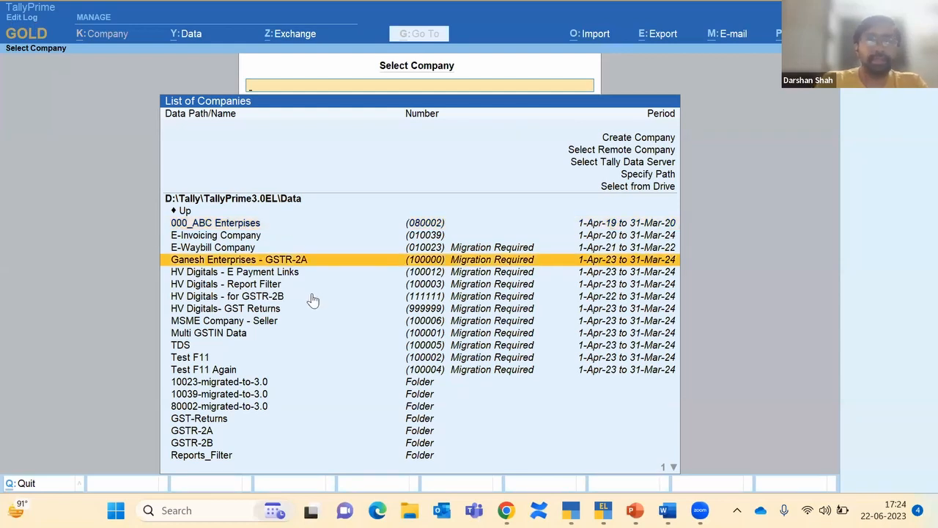
pyautogui.press('Down')
pyautogui.press('Up')
pyautogui.press('Up')
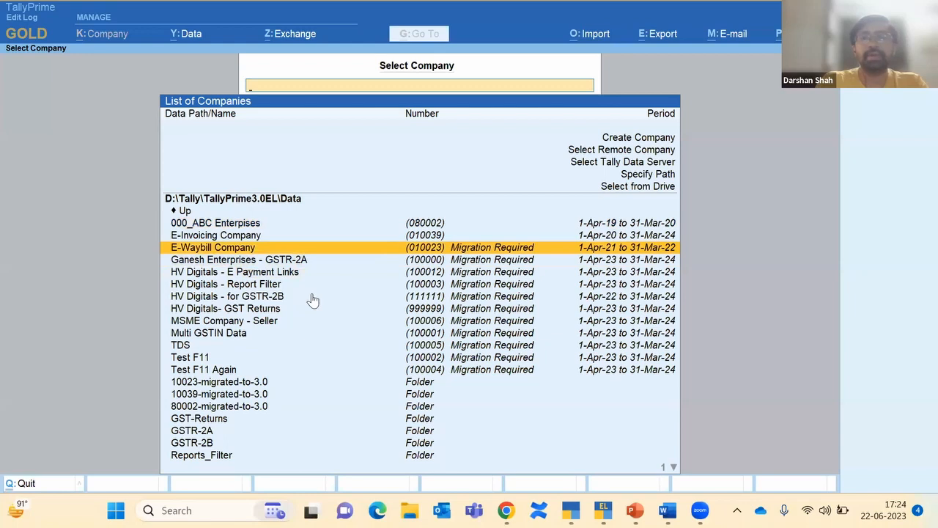
pyautogui.press('Down')
pyautogui.press('Up')
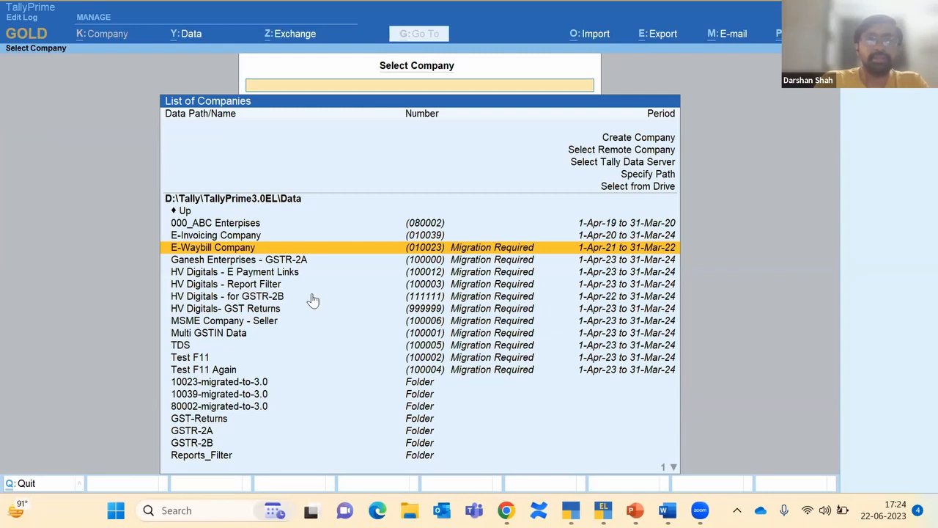
pyautogui.press('Down')
pyautogui.press('Return')
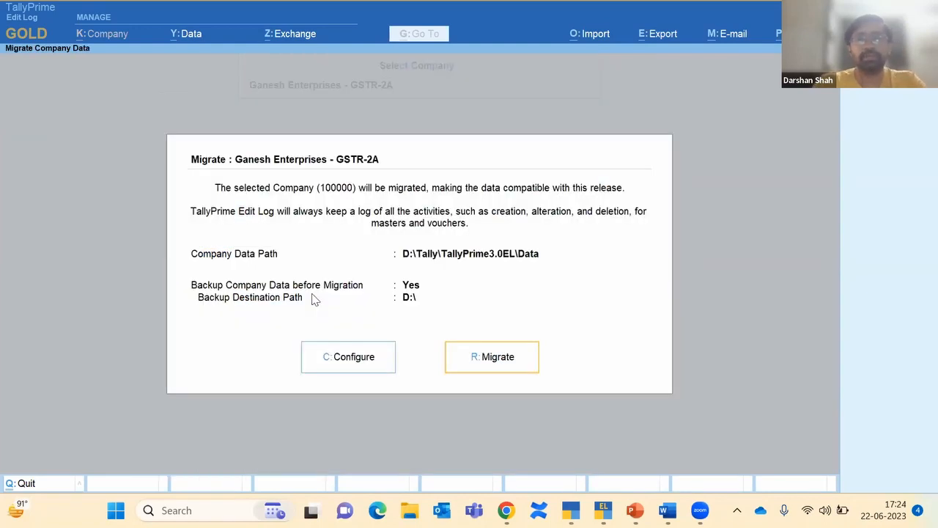
# Step: Set Backup before Migration to No and migrate the company data
pyautogui.press('Left')
pyautogui.press('Return')
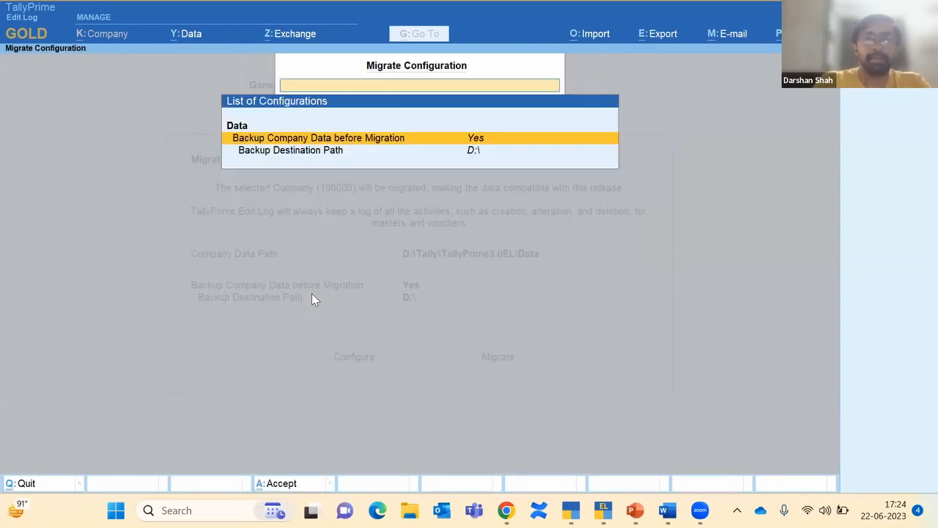
pyautogui.press('Return')
pyautogui.hotkey('ctrl', 'a')
pyautogui.press('Right')
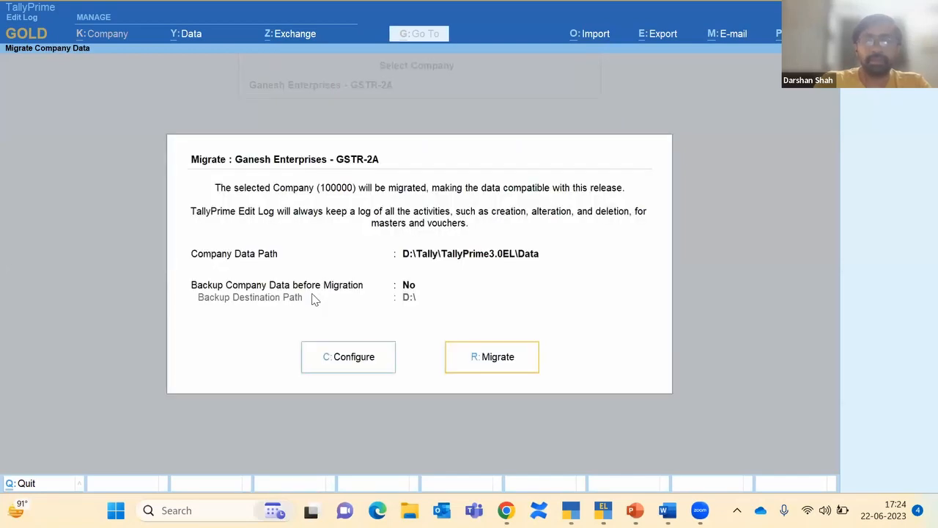
pyautogui.press('Return')
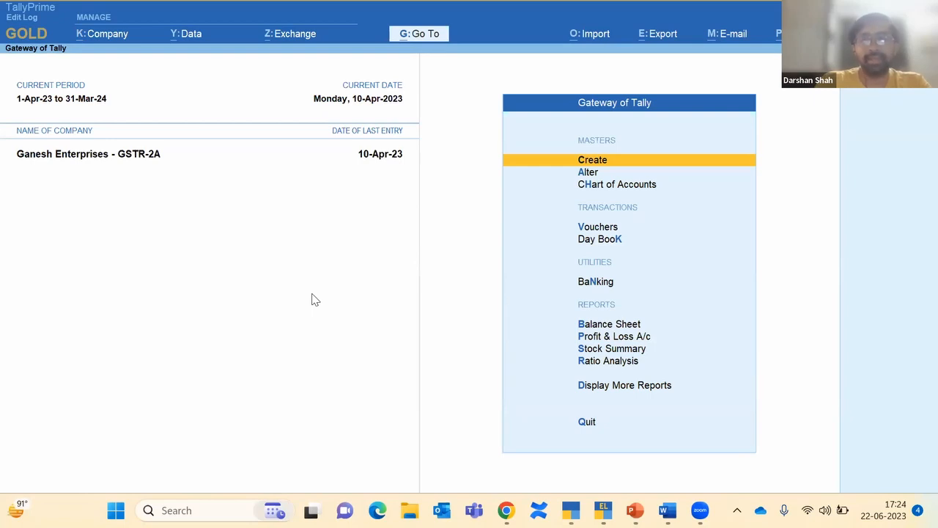
# Step: Shut the open company Ganesh Enterprises - GSTR-2A
pyautogui.hotkey('alt', 'F1')
pyautogui.press('y')
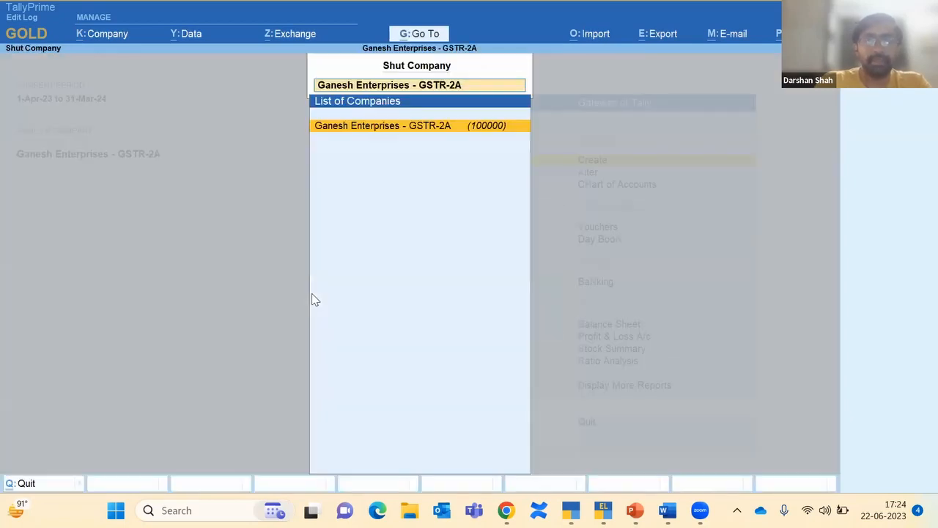
pyautogui.press('Return')
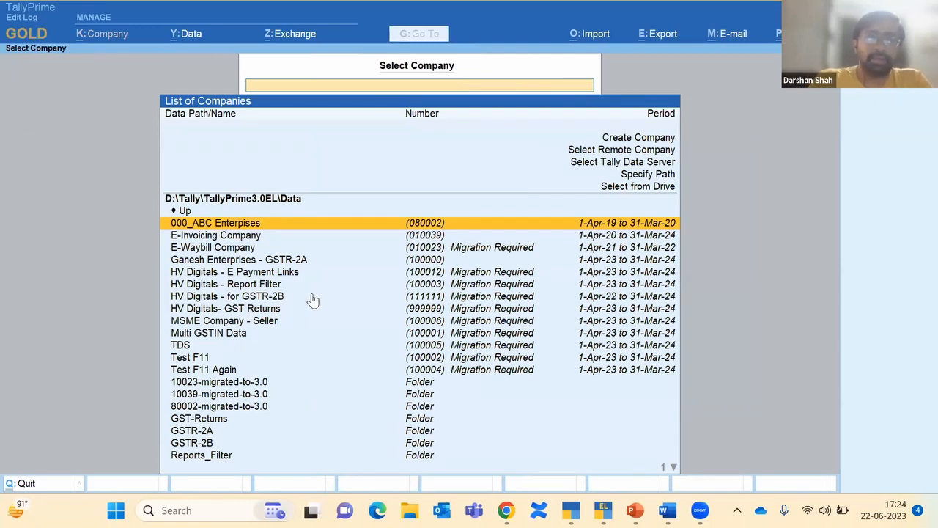
# Step: Log in to 000_ABC Enterpises with the username and password, moving to Vouchers
pyautogui.press('Return')
pyautogui.write('a')
pyautogui.press('Return')
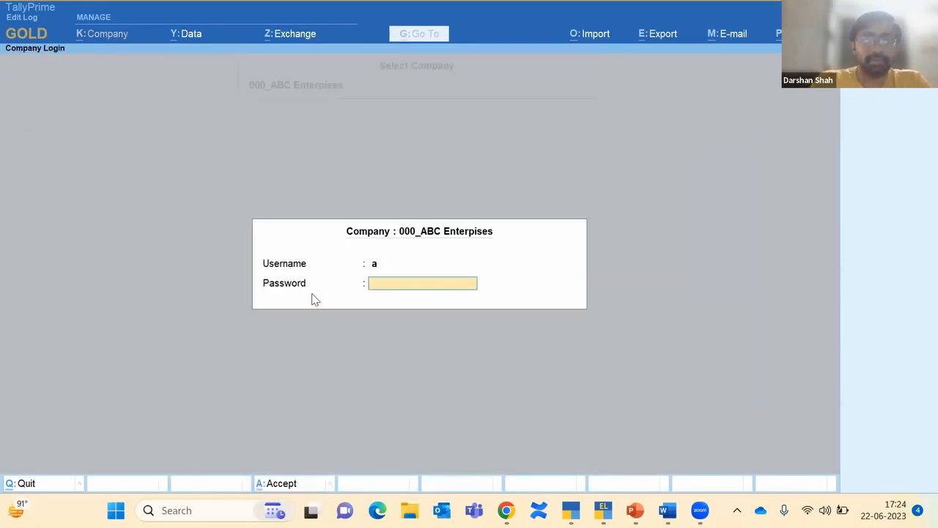
pyautogui.write('a')
pyautogui.press('Return')
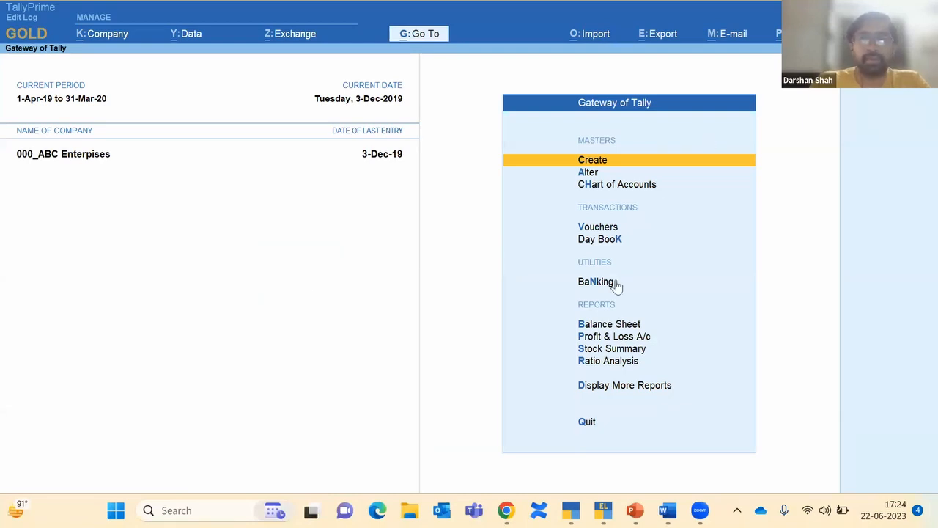
pyautogui.press('Down')
pyautogui.press('Down')
pyautogui.press('Down')
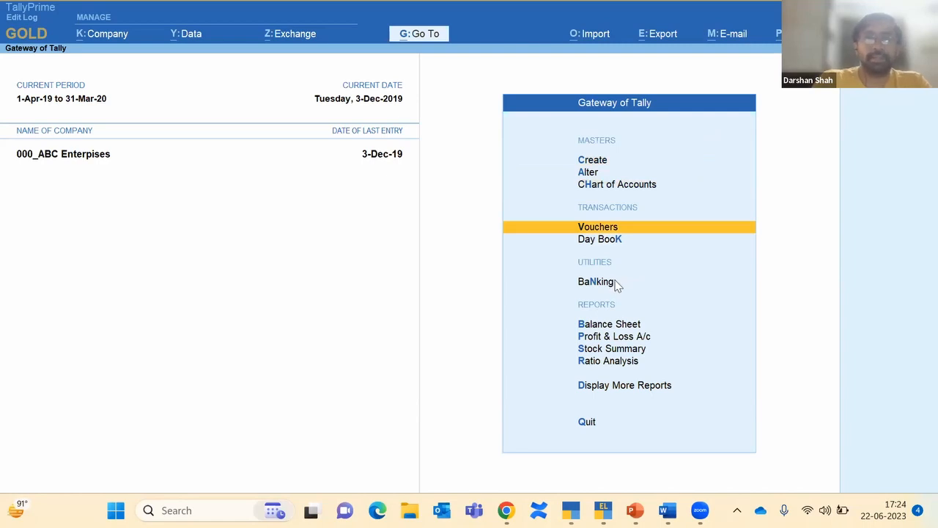
# Step: Start Sales voucher AE/0083/19-20 with the Auto Tax Cal class in item invoice mode
pyautogui.press('Return')
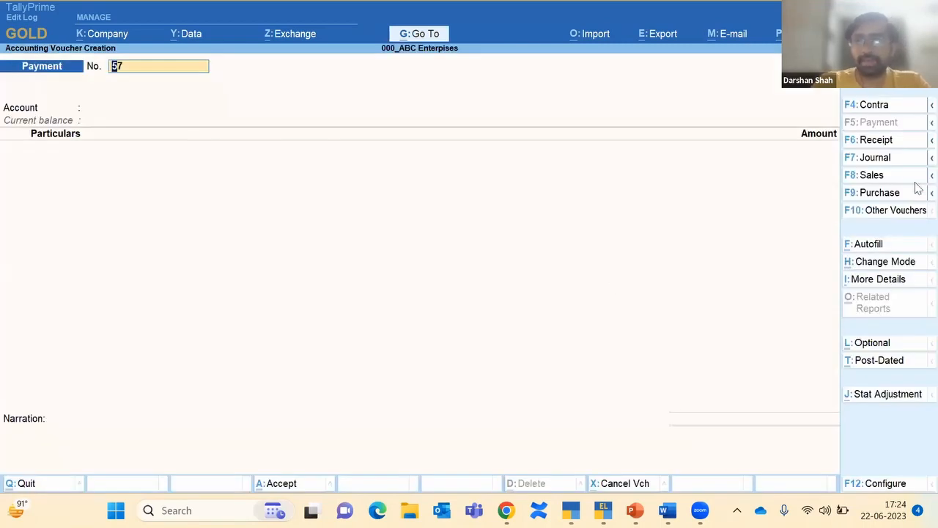
pyautogui.click(872, 176)
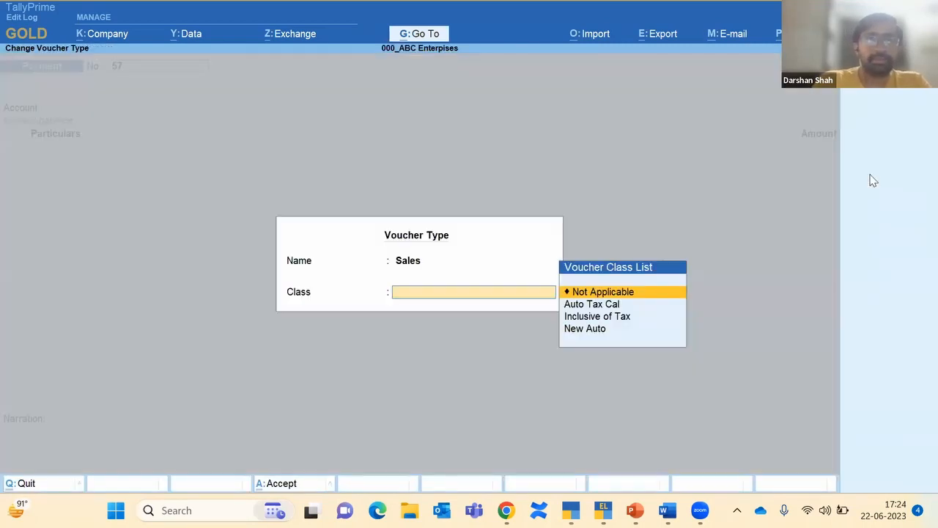
pyautogui.press('Down')
pyautogui.press('Return')
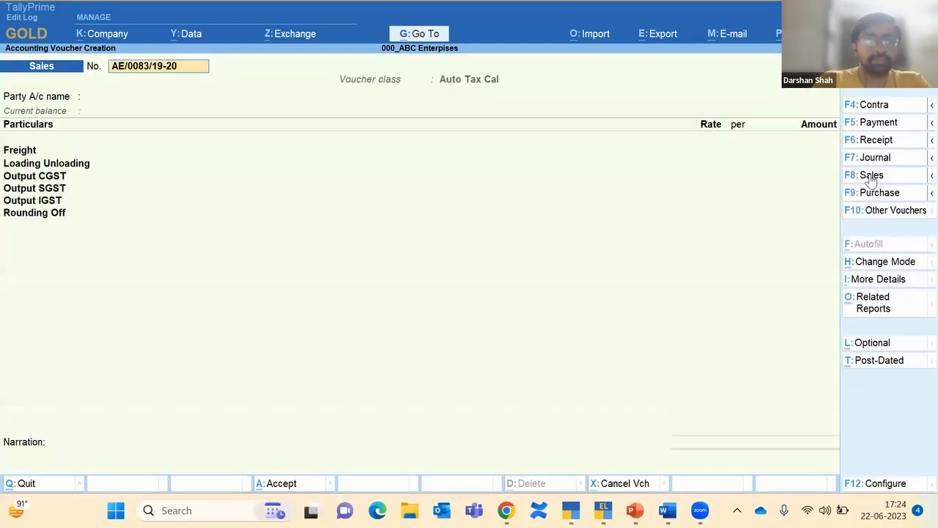
pyautogui.click(885, 261)
pyautogui.press('Up')
pyautogui.press('Return')
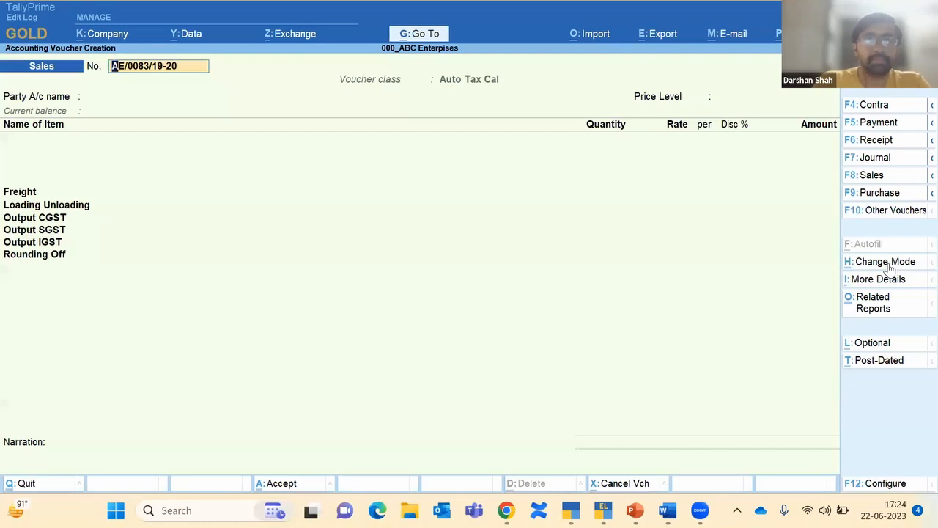
pyautogui.press('Return')
# Step: Choose SD Aadarsh Equipments as the party, with price level Not Applicable
pyautogui.press('Down')
pyautogui.press('Down')
pyautogui.press('Down')
pyautogui.press('Down')
pyautogui.press('Down')
pyautogui.press('Down')
pyautogui.press('Down')
pyautogui.press('Down')
pyautogui.press('Down')
pyautogui.press('Down')
pyautogui.press('Down')
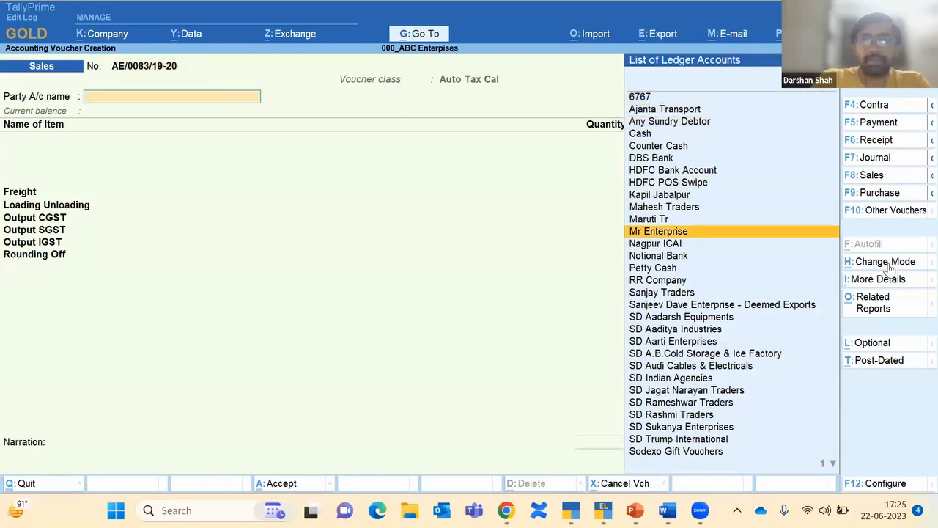
pyautogui.press('Down')
pyautogui.press('Down')
pyautogui.press('Down')
pyautogui.press('Down')
pyautogui.press('Down')
pyautogui.press('Down')
pyautogui.press('Down')
pyautogui.press('Return')
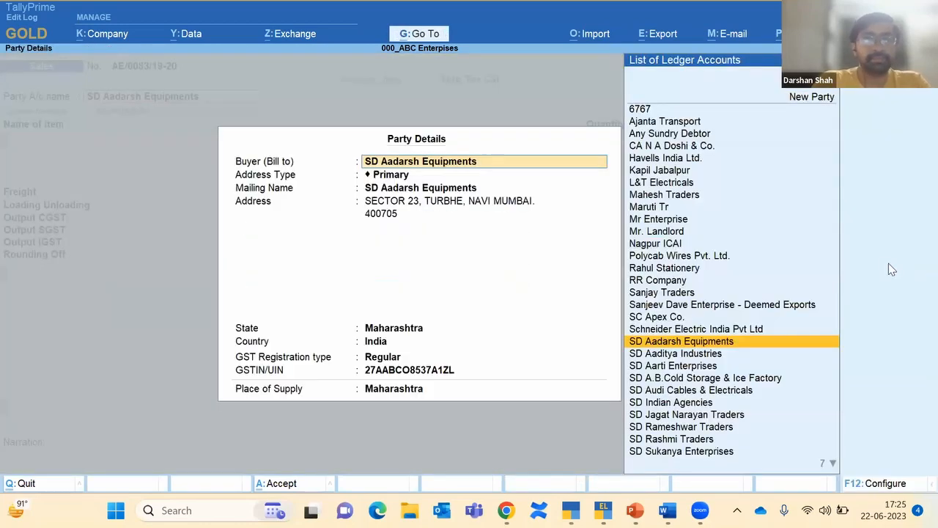
pyautogui.hotkey('ctrl', 'a')
pyautogui.press('Return')
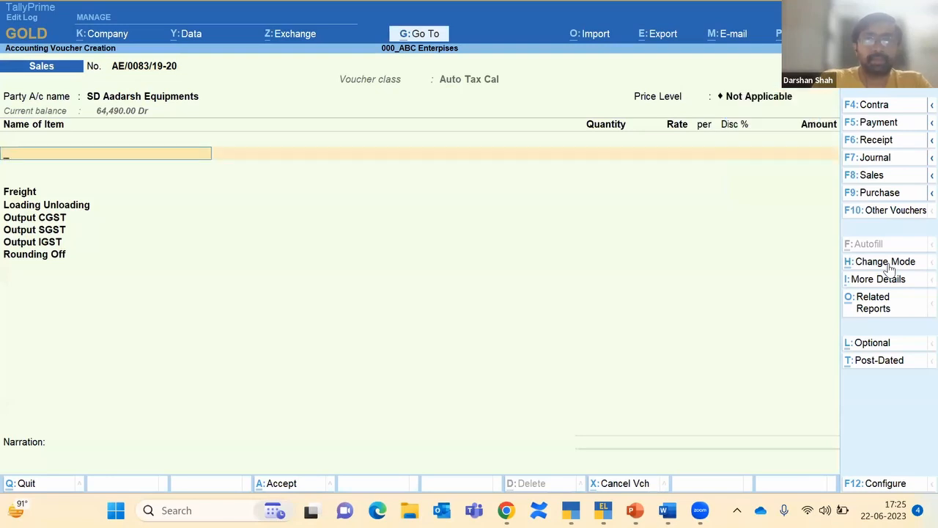
# Step: Add Havells 6 Sqmm Wire coil from Non Trading Gn, quantity 1 at 1,00,000.00
pyautogui.press('Down')
pyautogui.press('Down')
pyautogui.press('Down')
pyautogui.press('Return')
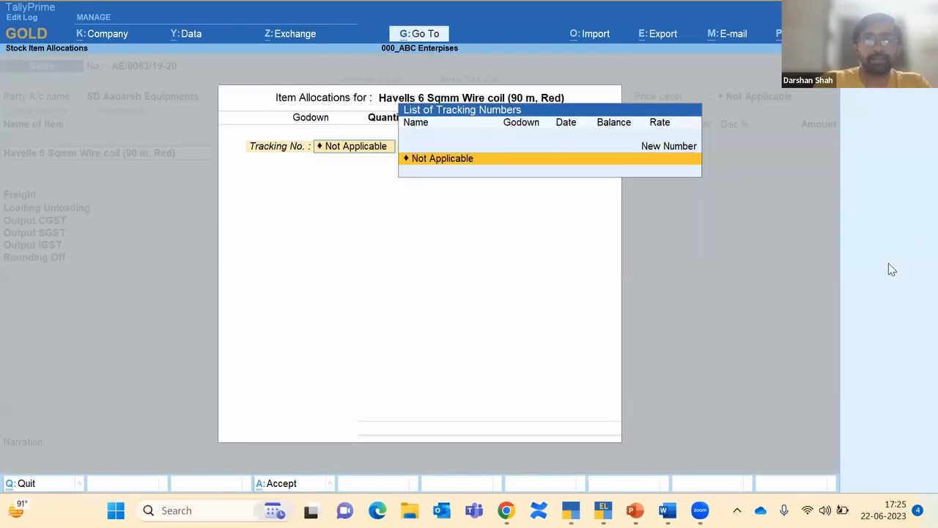
pyautogui.press('Return')
pyautogui.press('Return')
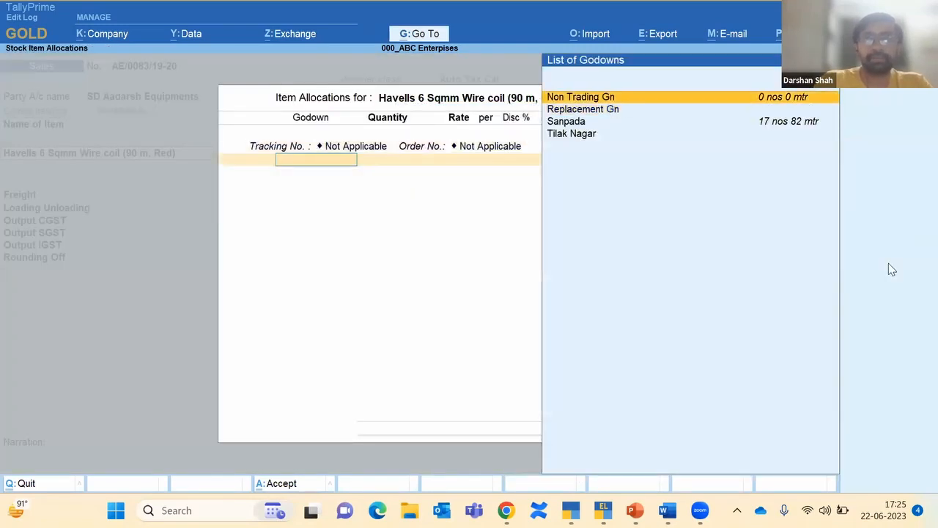
pyautogui.press('Down')
pyautogui.press('Up')
pyautogui.press('Return')
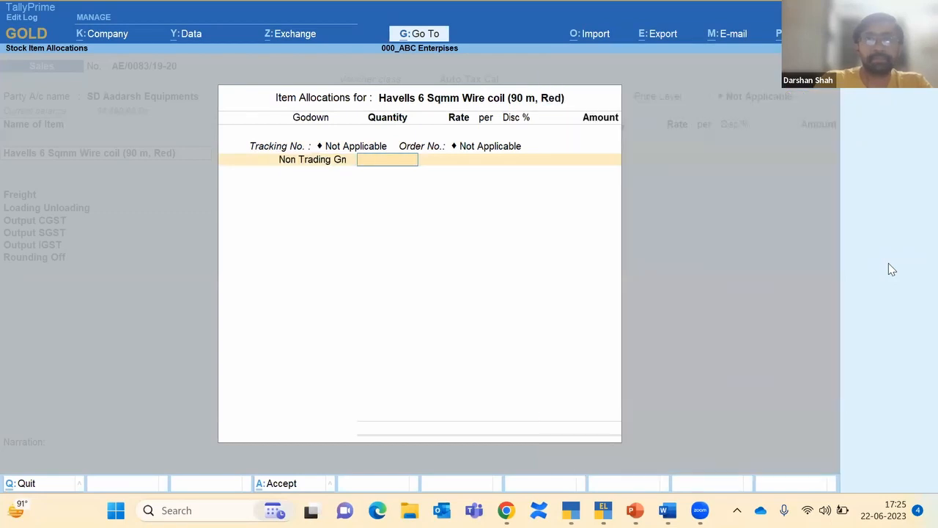
pyautogui.write('1')
pyautogui.press('Return')
pyautogui.press('Return')
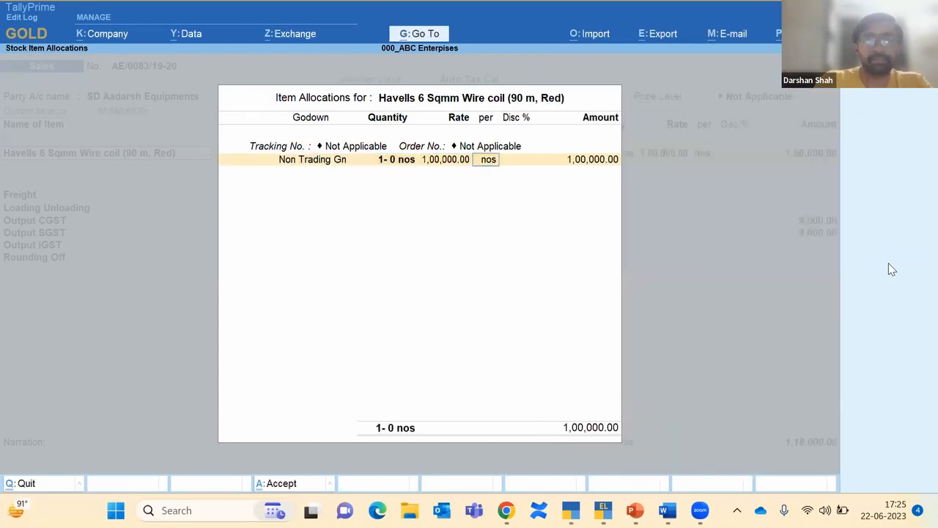
pyautogui.press('Return')
pyautogui.press('Return')
pyautogui.press('Return')
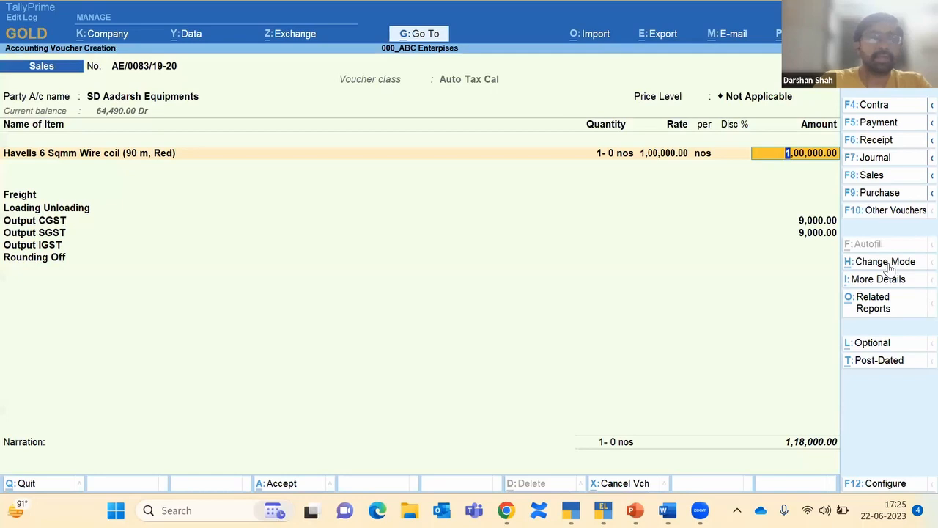
pyautogui.press('Return')
pyautogui.press('Return')
pyautogui.press('Return')
pyautogui.press('Return')
pyautogui.press('Return')
pyautogui.press('Return')
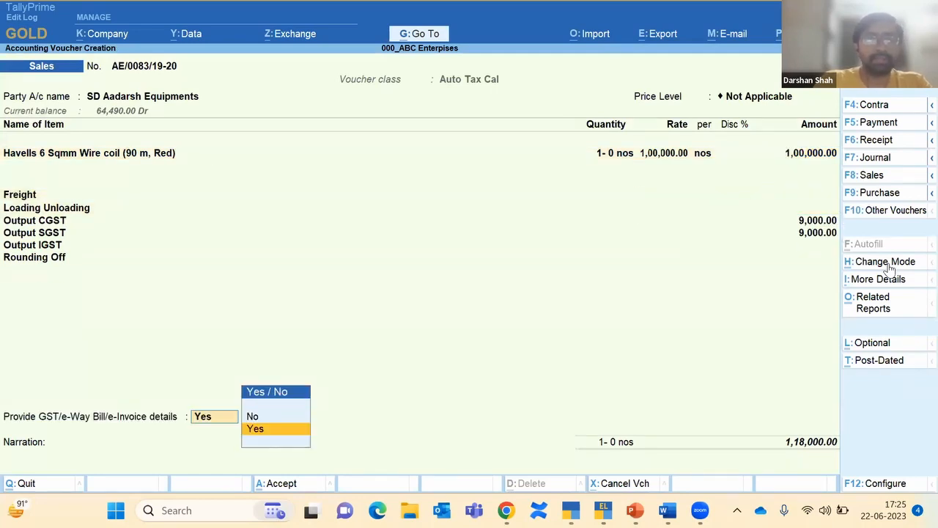
# Step: Set e-invoice details to No and save the voucher
pyautogui.press('Down')
pyautogui.press('Return')
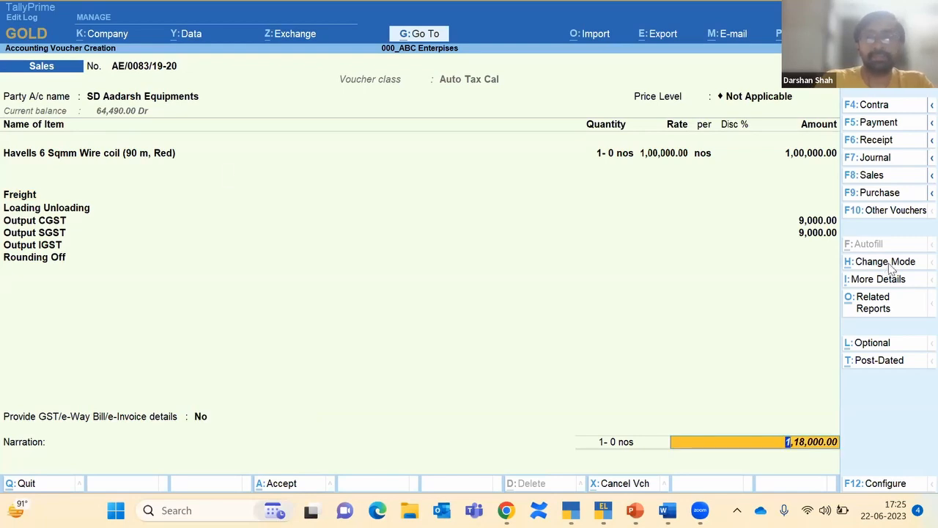
pyautogui.press('Return')
pyautogui.press('Return')
pyautogui.press('Return')
pyautogui.press('Return')
pyautogui.press('Return')
pyautogui.press('Return')
pyautogui.press('Return')
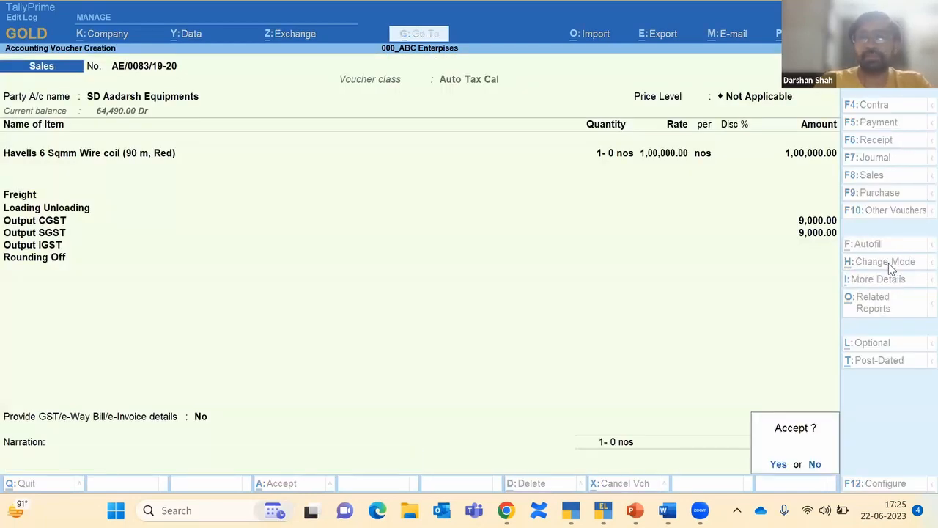
pyautogui.press('Return')
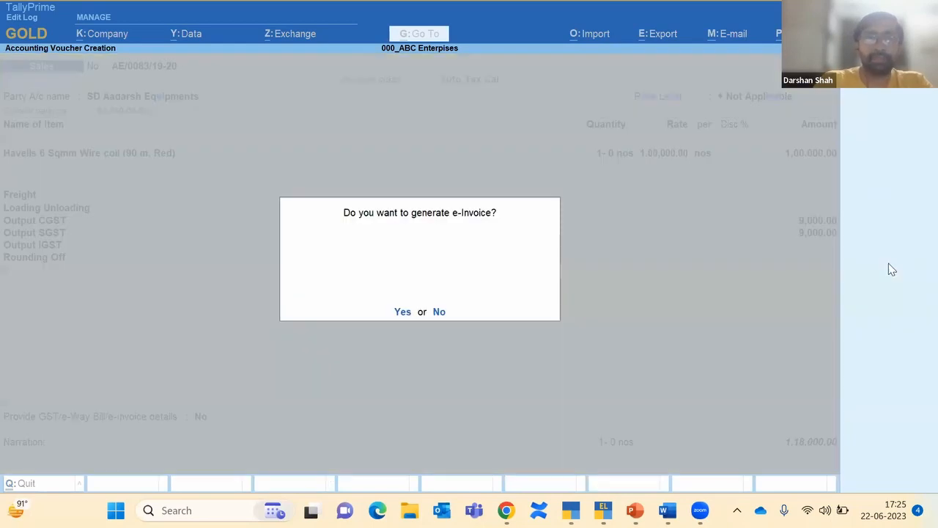
# Step: Skip e-invoice generation, then reopen AE/0083 and save it with narration 'sold for 30 days credit'
pyautogui.press('n')
pyautogui.press('Escape')
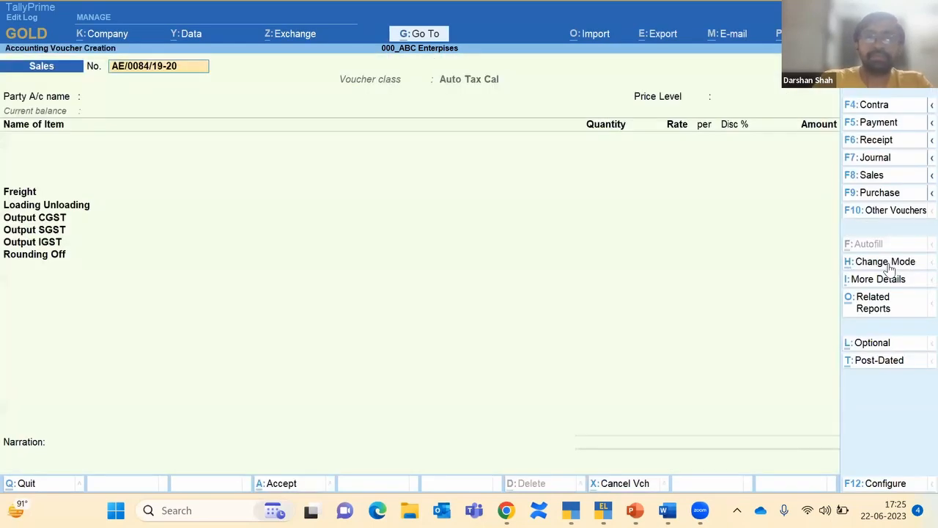
pyautogui.press('pageup')
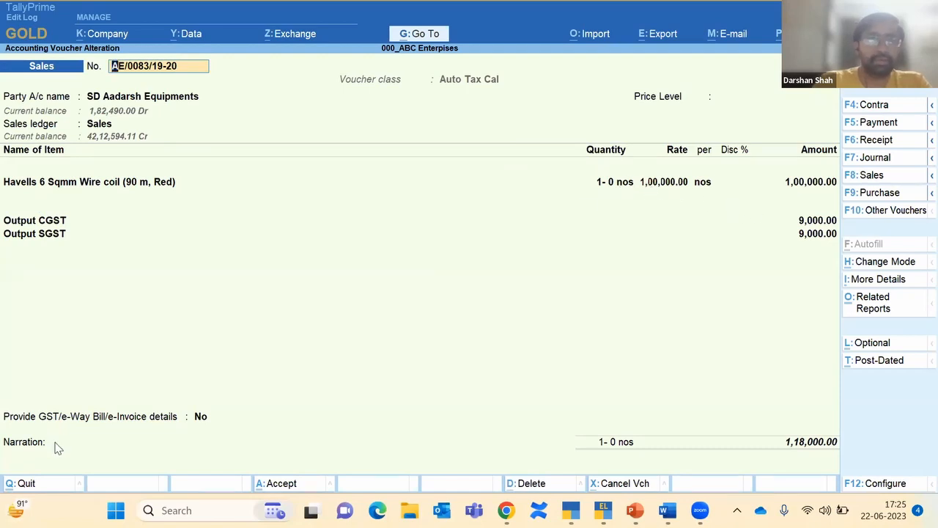
pyautogui.click(35, 462)
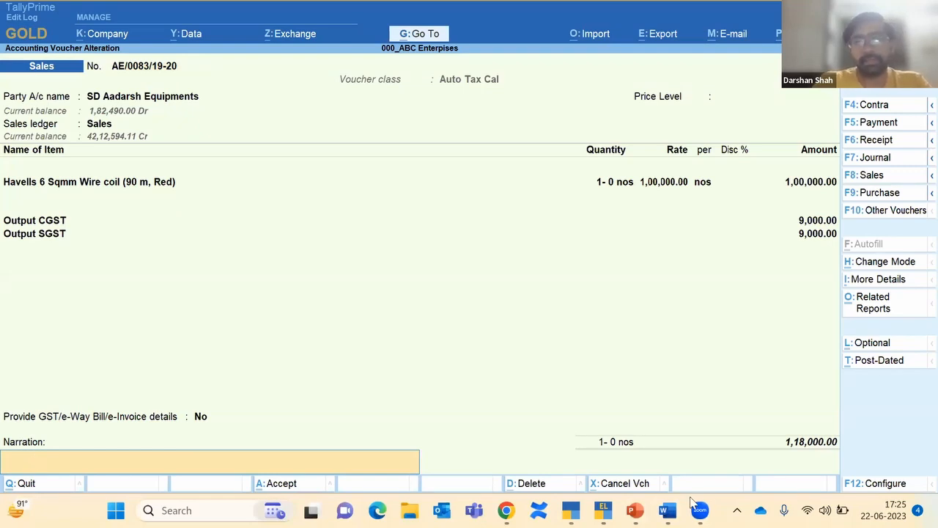
pyautogui.write('s')
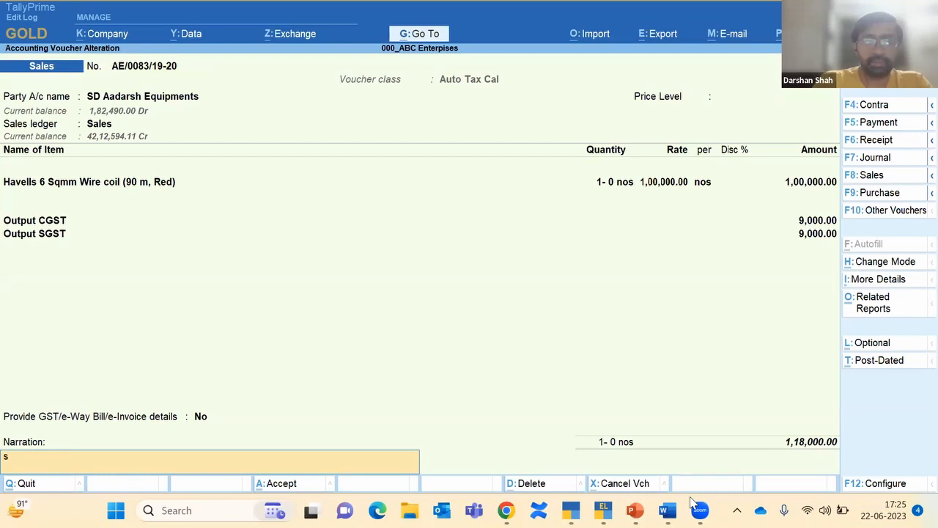
pyautogui.write('old fo')
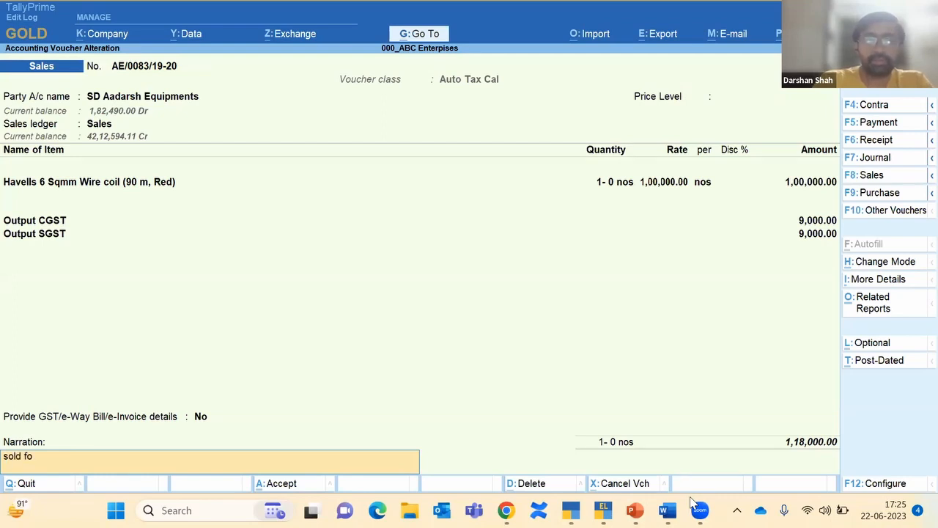
pyautogui.write('r 30 days')
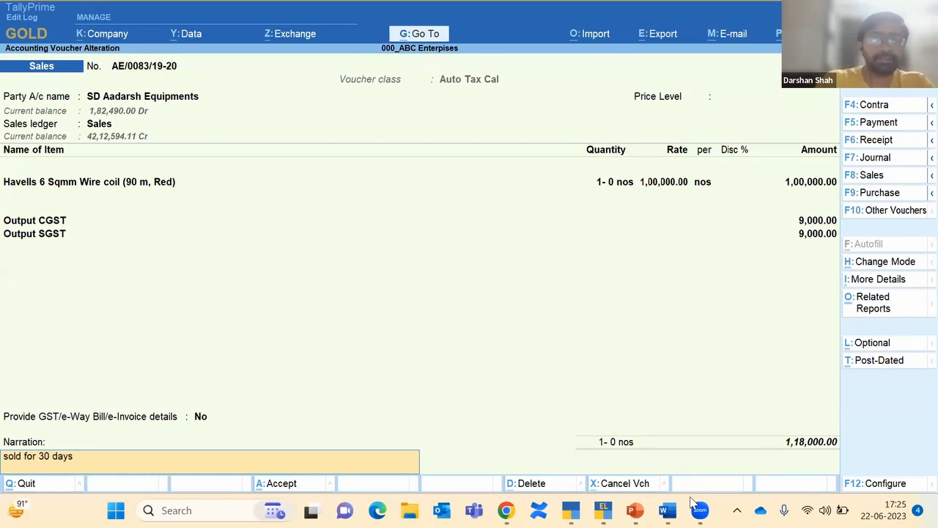
pyautogui.write(' credit')
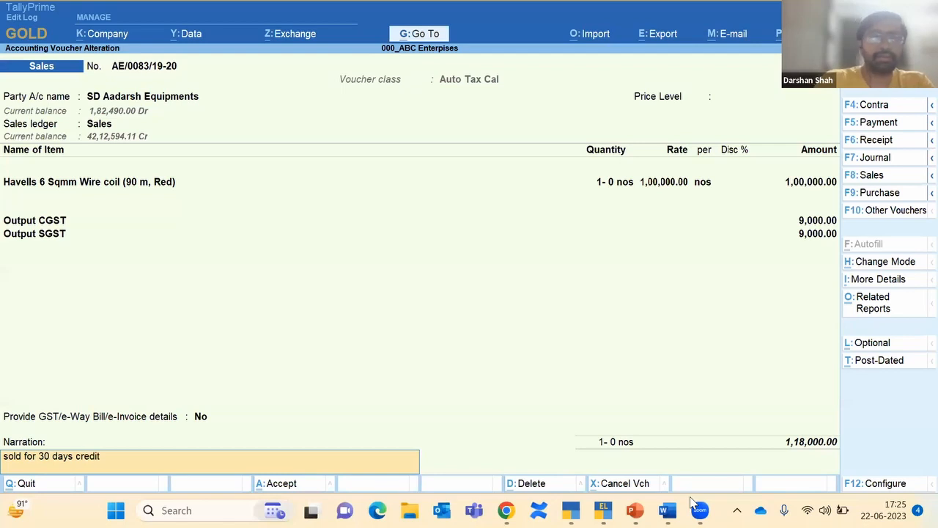
pyautogui.press('Return')
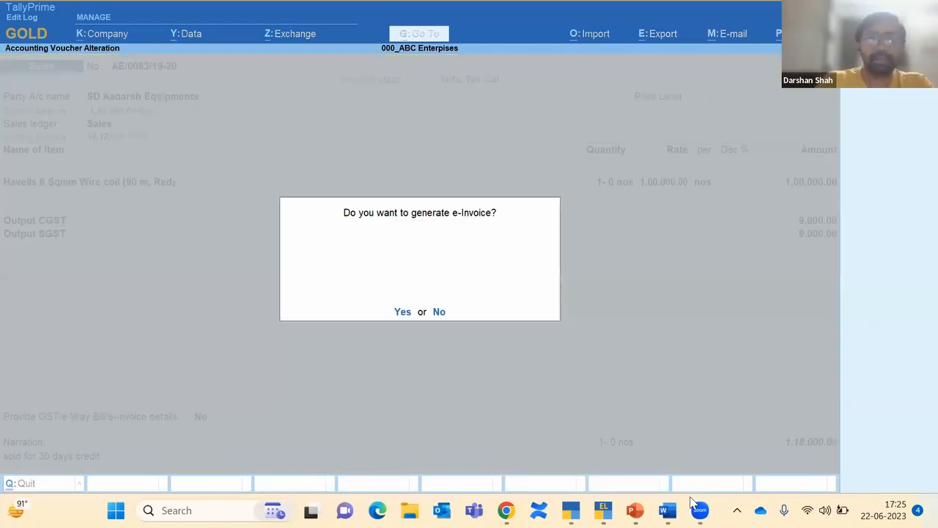
pyautogui.press('n')
pyautogui.press('Escape')
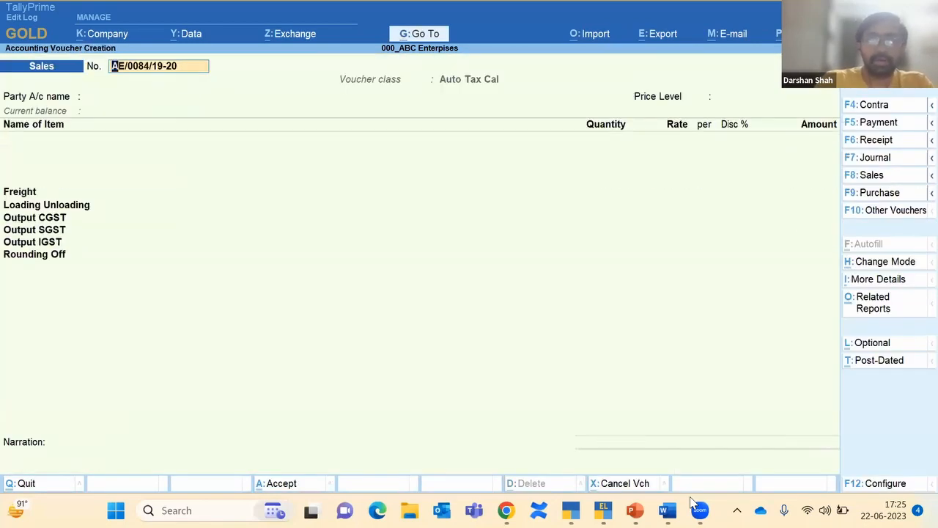
# Step: Reopen voucher AE/0083 and bring up the party's Dispatch Details
pyautogui.press('pageup')
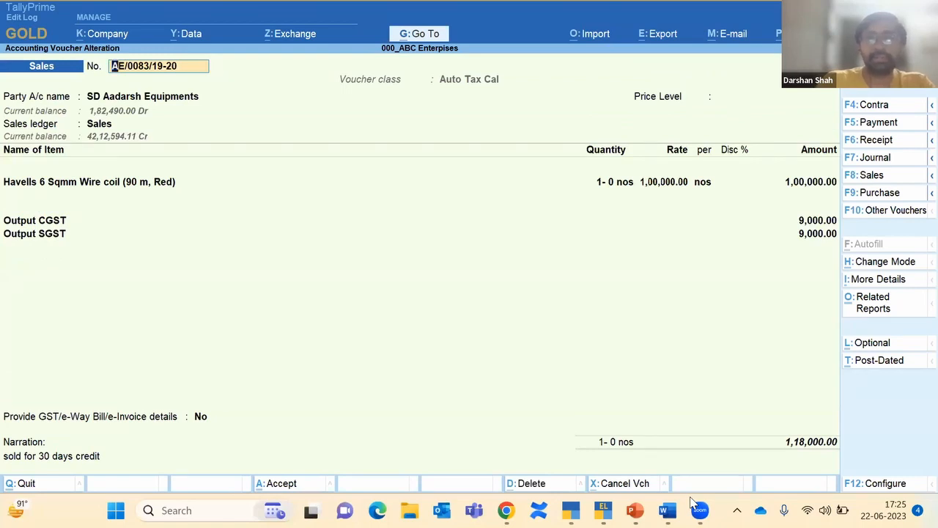
pyautogui.press('Return')
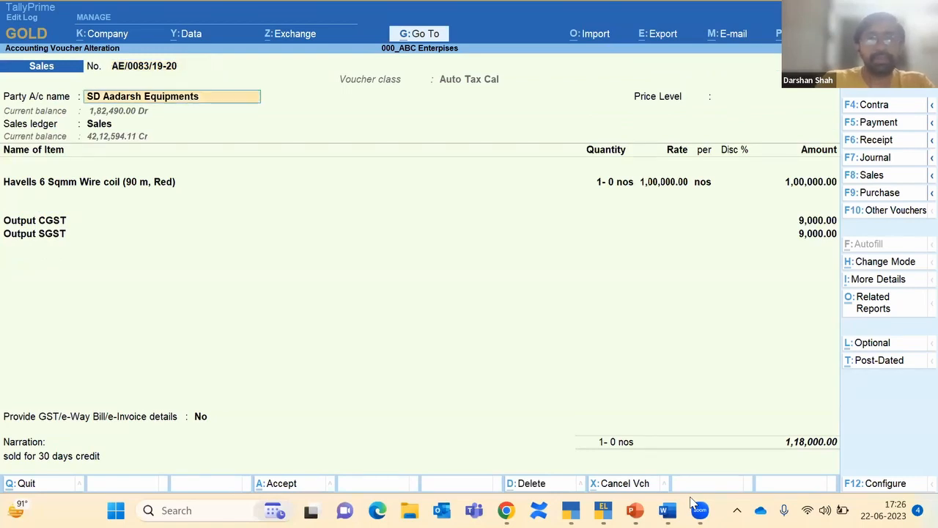
pyautogui.press('Return')
pyautogui.press('Return')
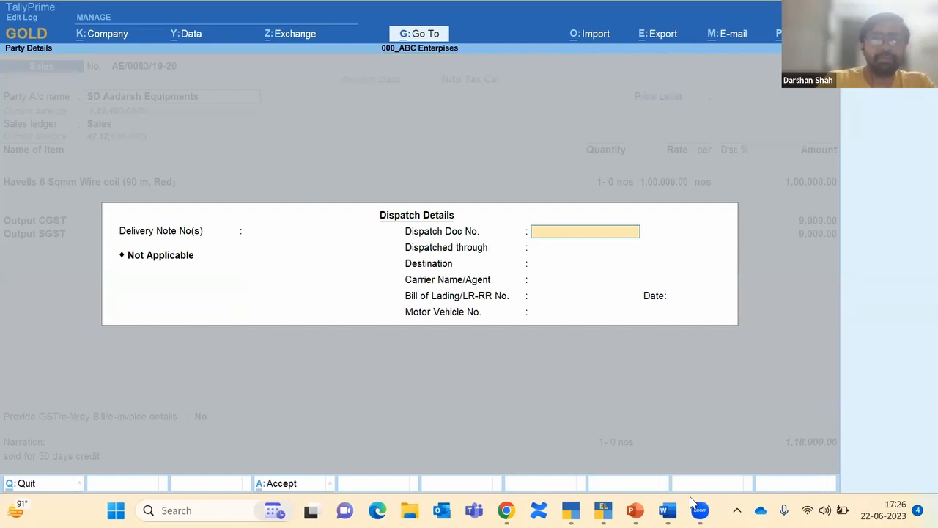
# Step: Enter Dispatch Doc No. 789, save voucher AE/0083, and reopen it for alteration
pyautogui.write('789')
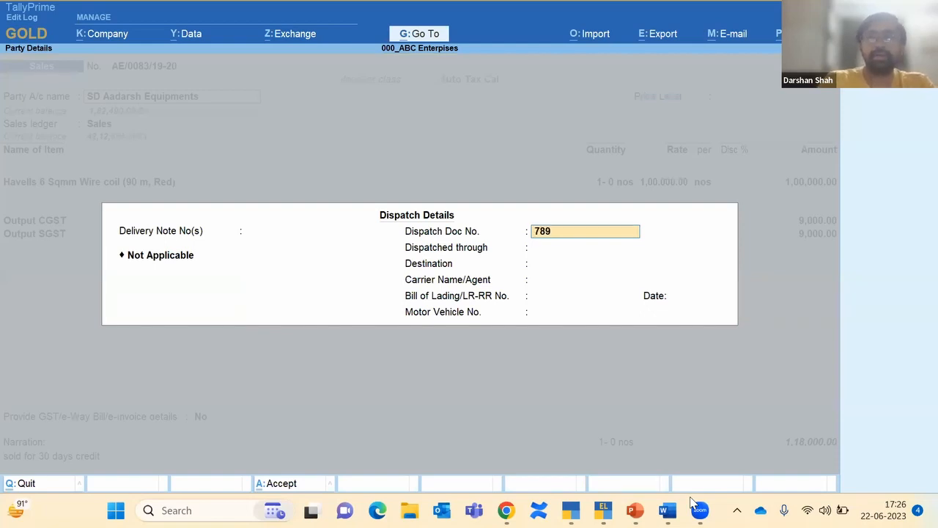
pyautogui.press('Return')
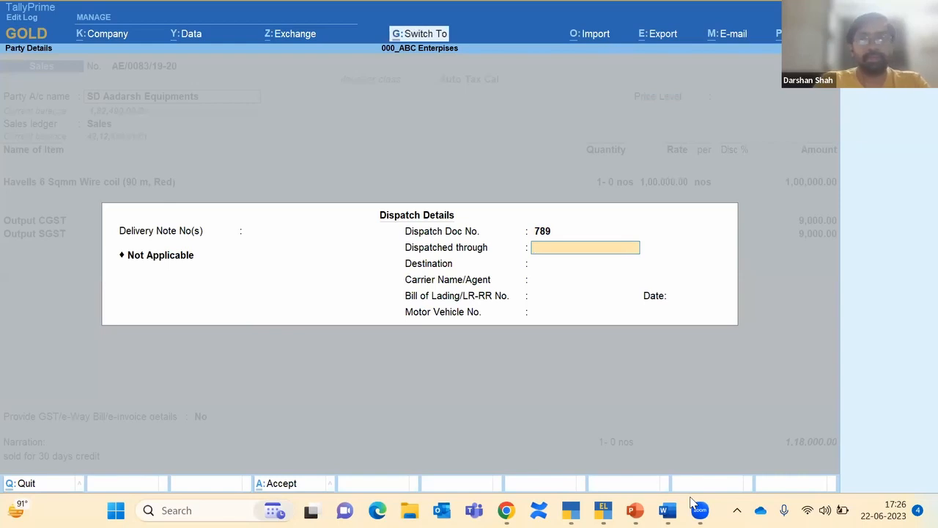
pyautogui.hotkey('ctrl', 'a')
pyautogui.hotkey('ctrl', 'a')
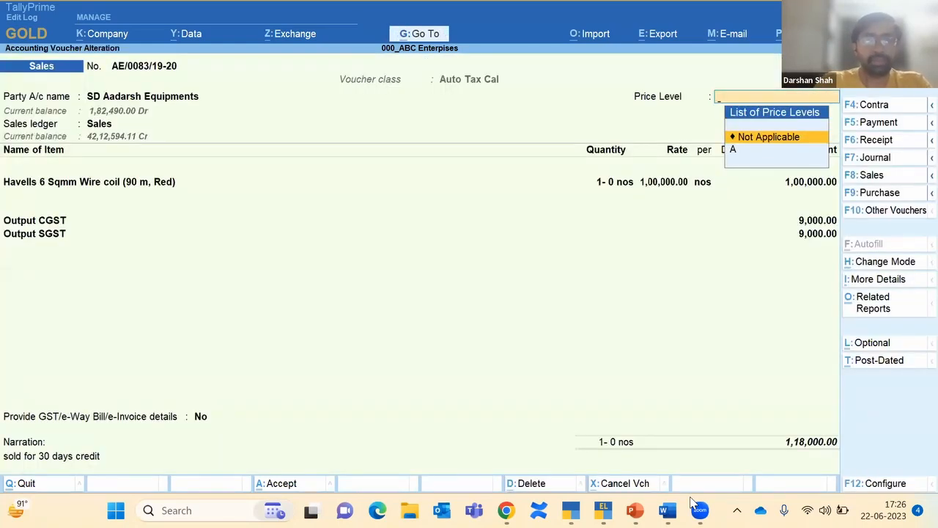
pyautogui.hotkey('ctrl', 'a')
pyautogui.press('n')
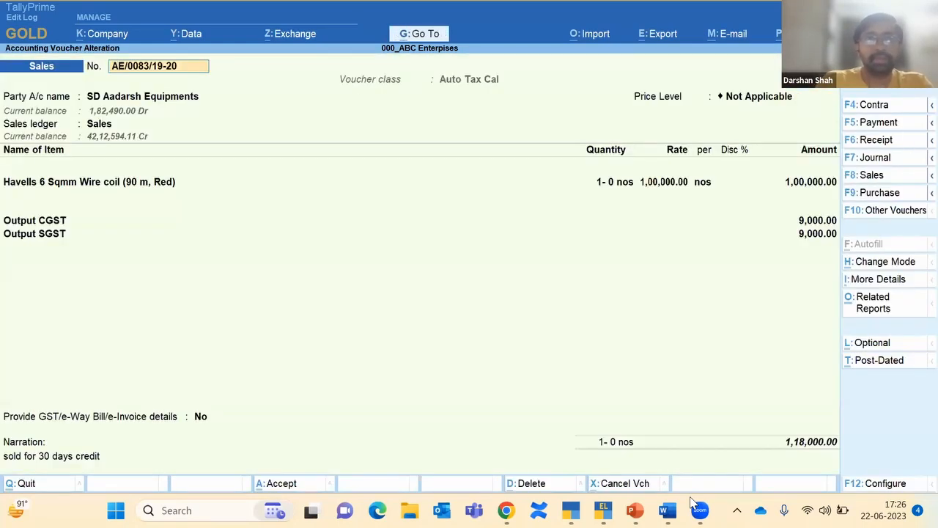
pyautogui.press('pageup')
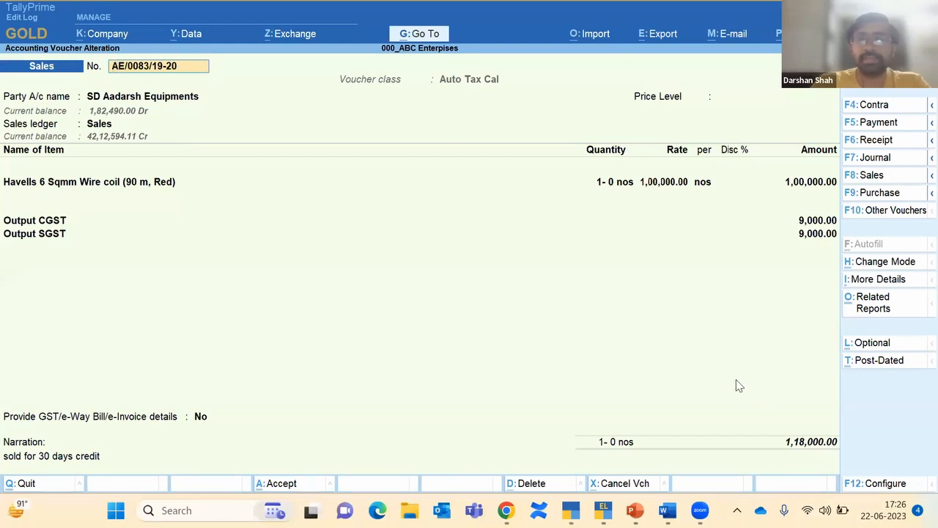
# Step: Open AE/0083's Edit Log from Related Reports, review versions 1–3, and compare version 2 with version 1
pyautogui.click(870, 309)
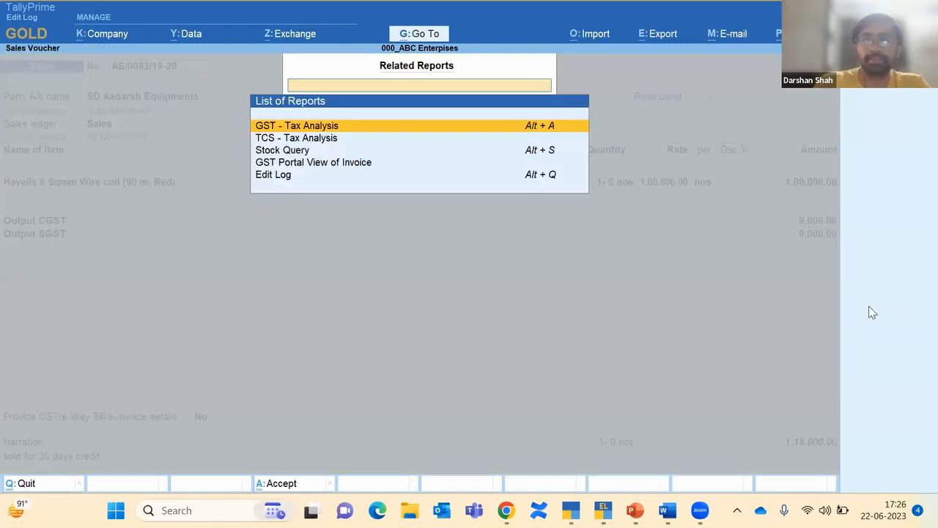
pyautogui.press('Down')
pyautogui.press('Down')
pyautogui.press('Down')
pyautogui.press('Down')
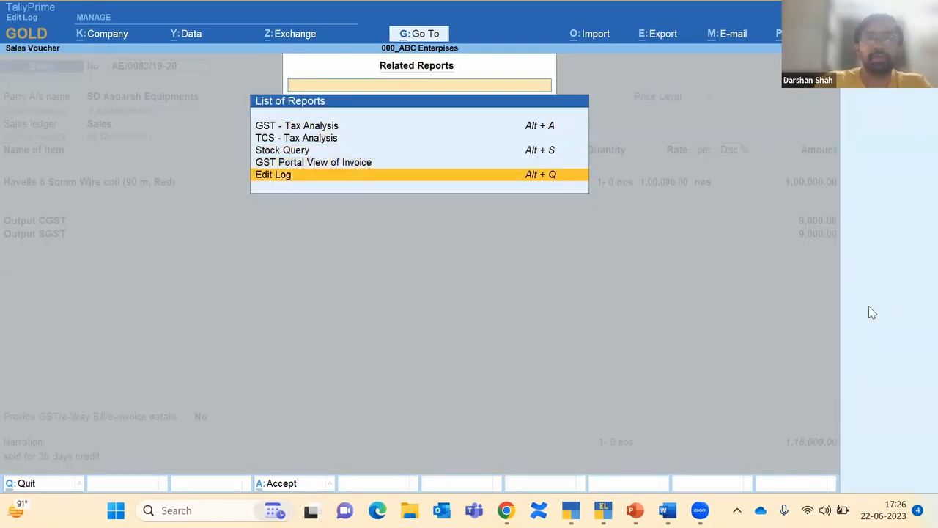
pyautogui.press('Return')
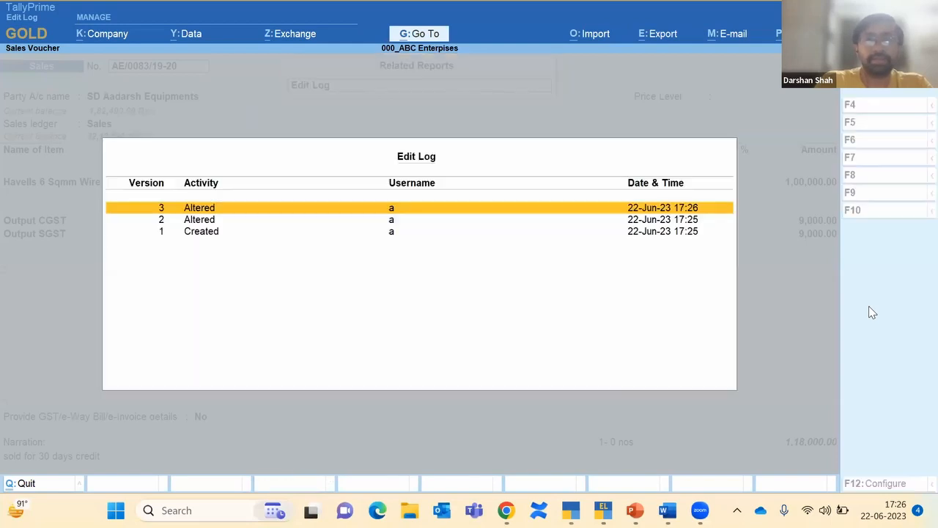
pyautogui.press('Down')
pyautogui.press('Down')
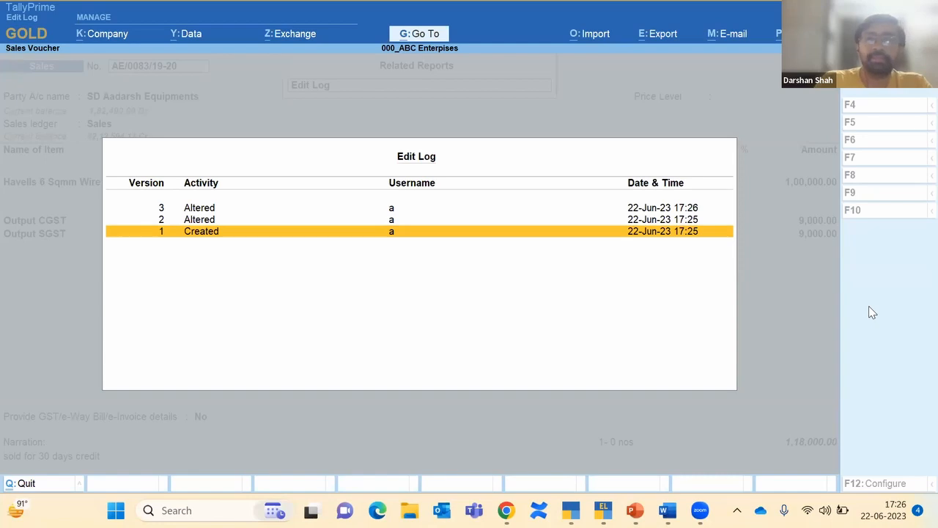
pyautogui.press('Up')
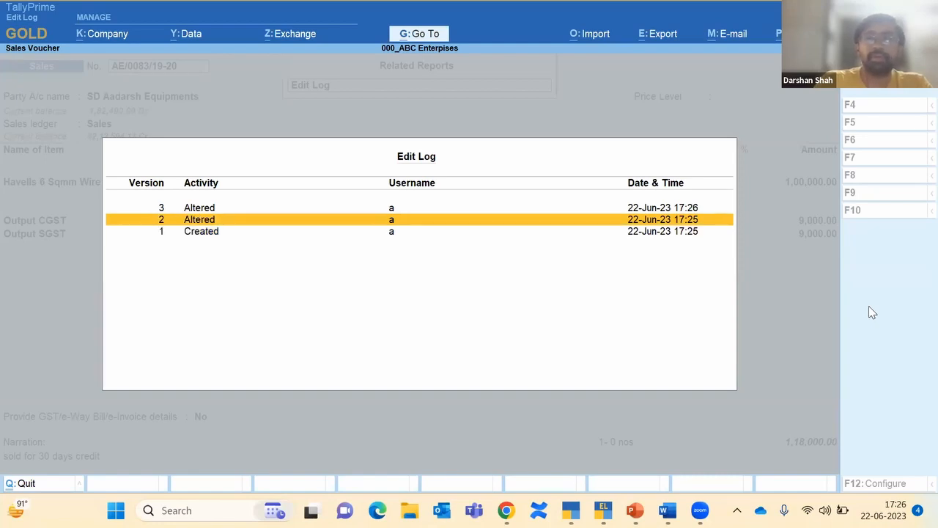
pyautogui.press('Up')
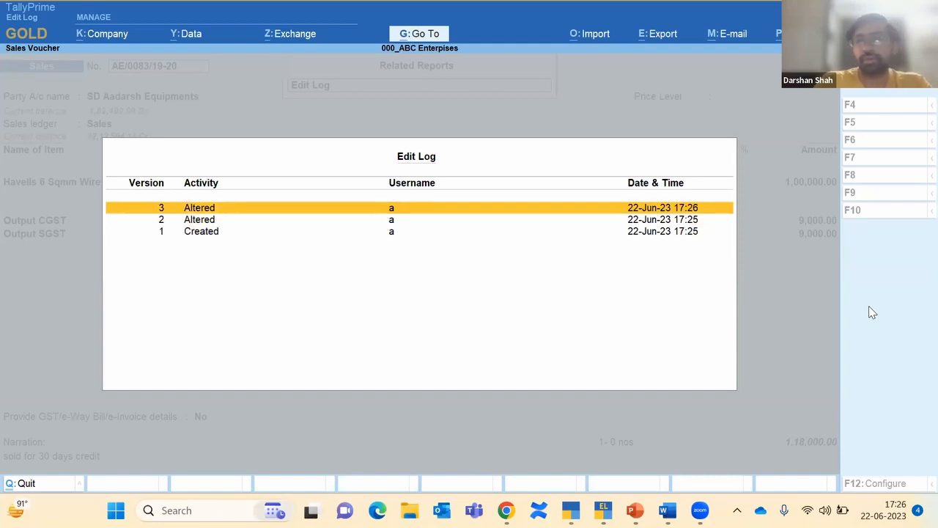
pyautogui.press('Down')
pyautogui.press('Down')
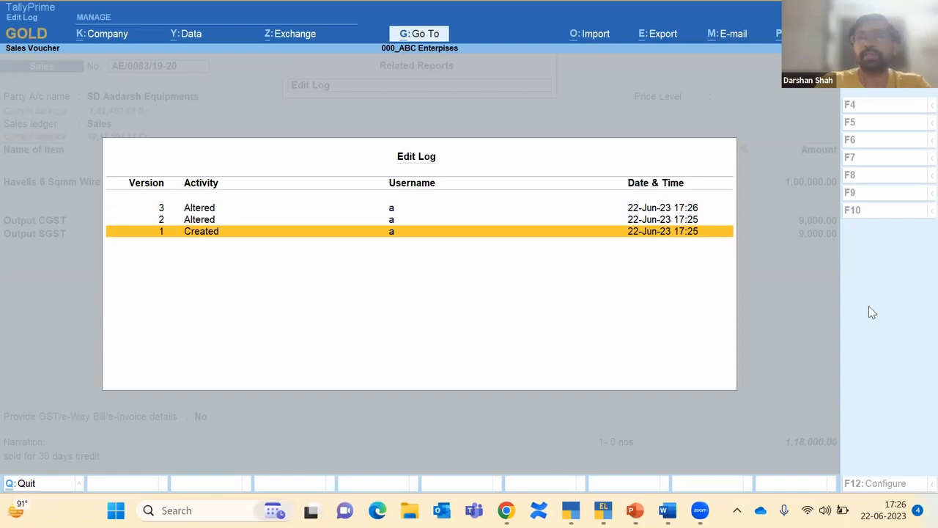
pyautogui.press('Up')
pyautogui.press('Down')
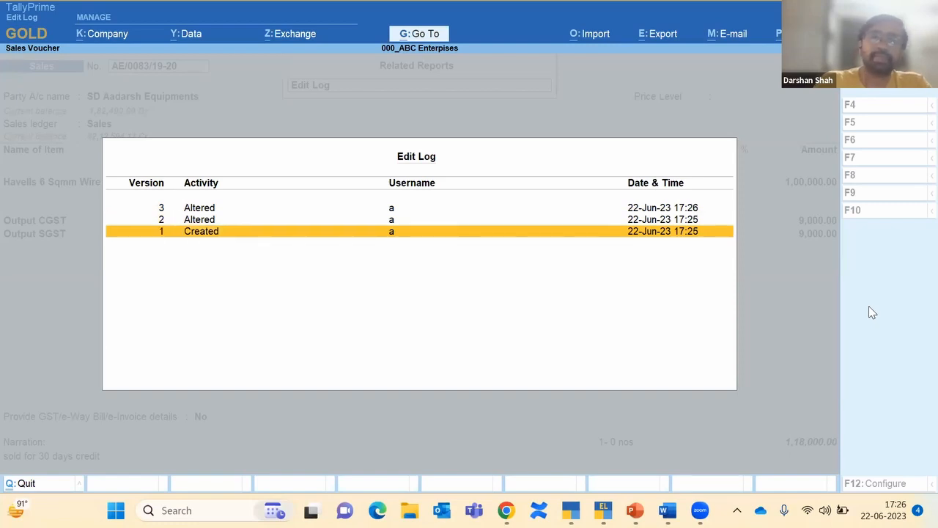
pyautogui.press('Up')
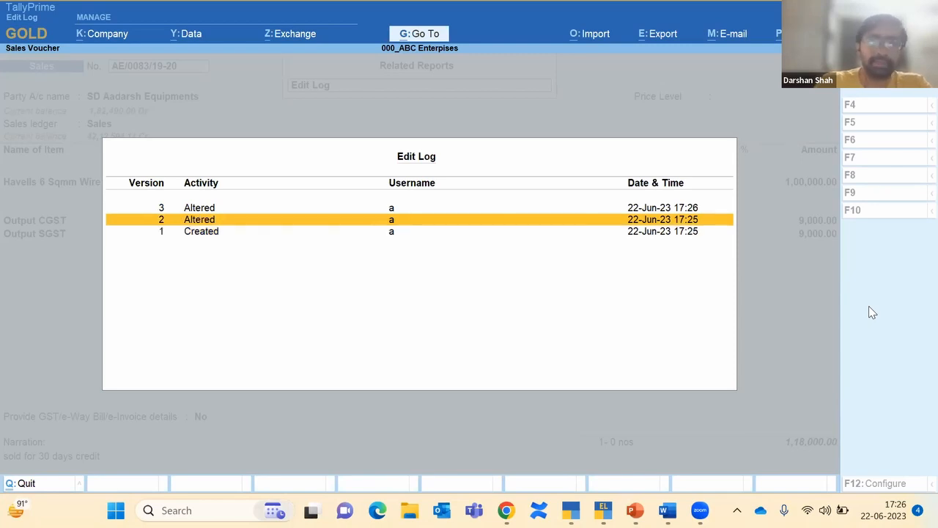
pyautogui.press('Return')
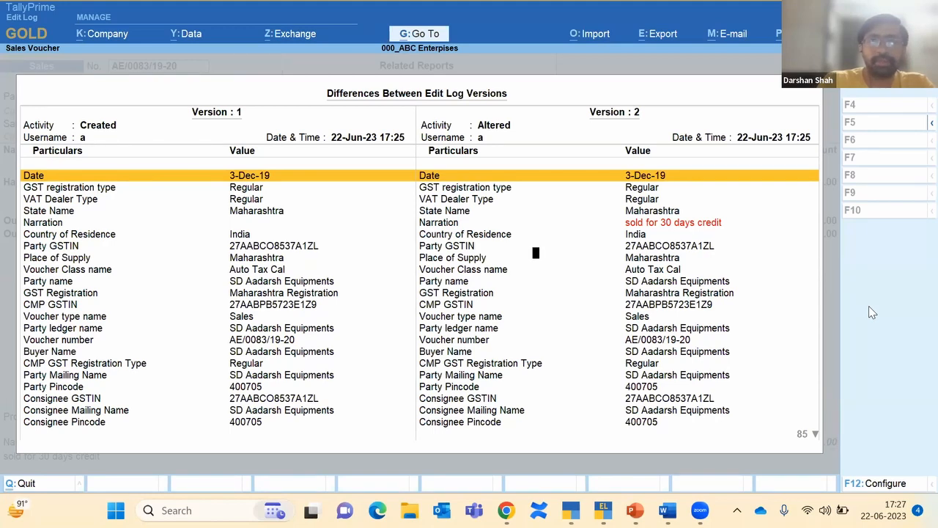
# Step: Configure the comparison to show altered values only, then go back to the versions list
pyautogui.press('F12')
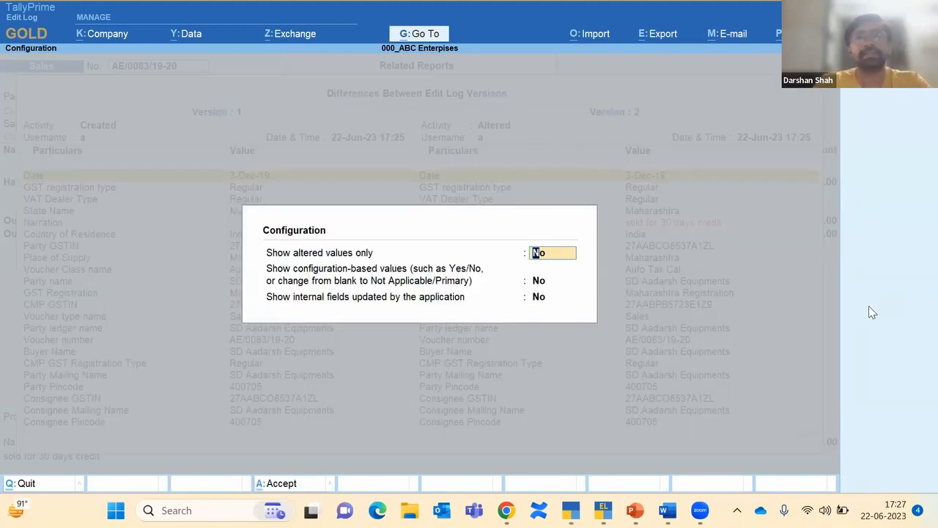
pyautogui.write('y')
pyautogui.press('Return')
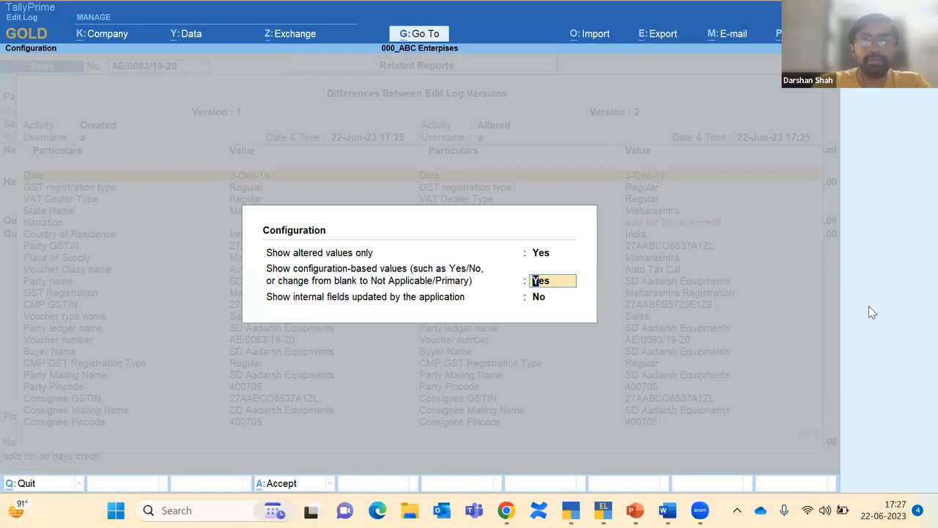
pyautogui.hotkey('ctrl', 'a')
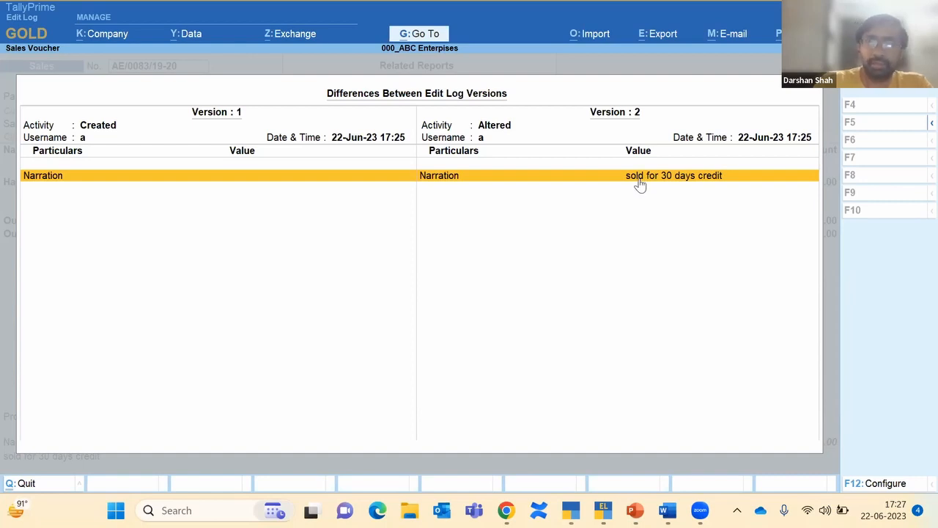
pyautogui.press('Escape')
pyautogui.press('Up')
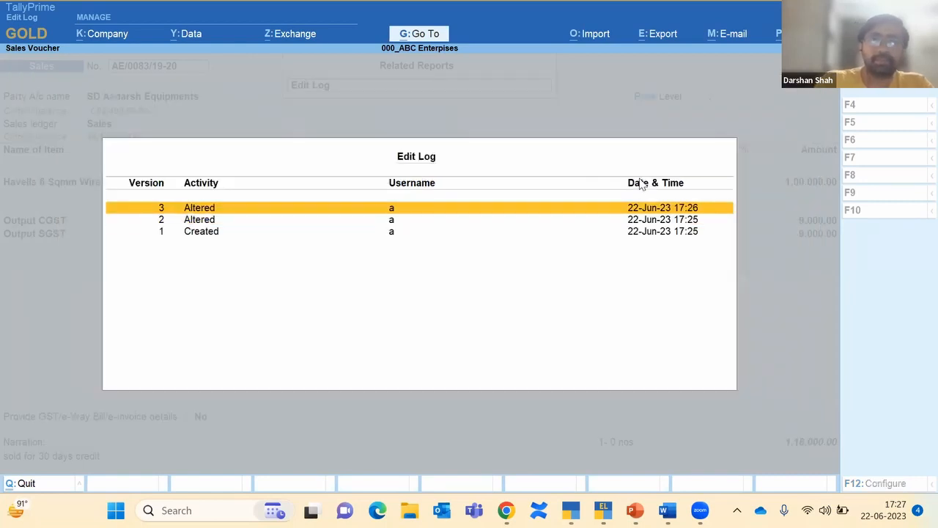
pyautogui.press('Return')
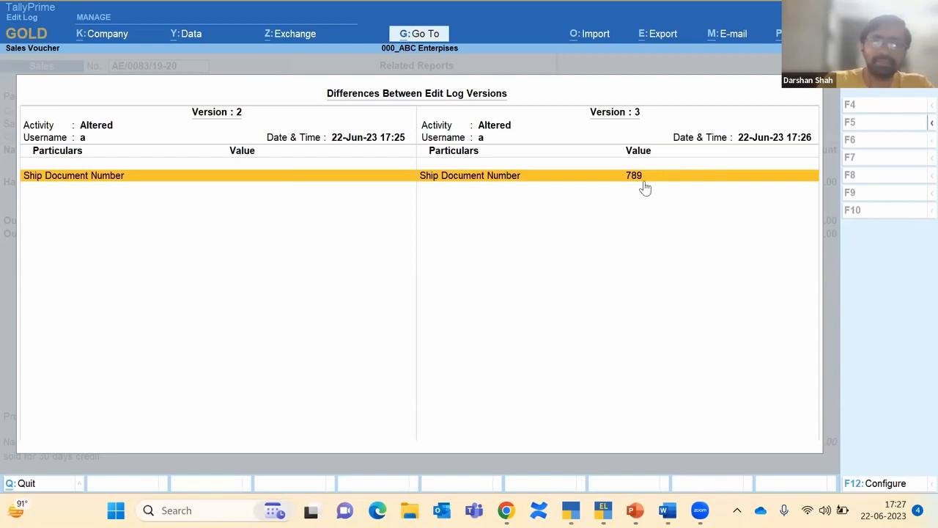
pyautogui.press('Escape')
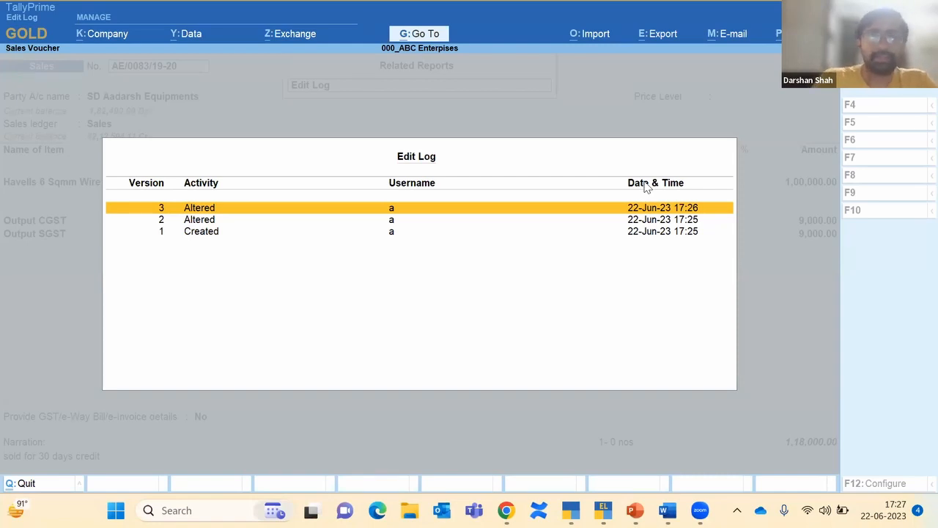
# Step: Quit the Edit Log, voucher alteration and blank voucher screens to reach Gateway of Tally
pyautogui.press('Escape')
pyautogui.press('Escape')
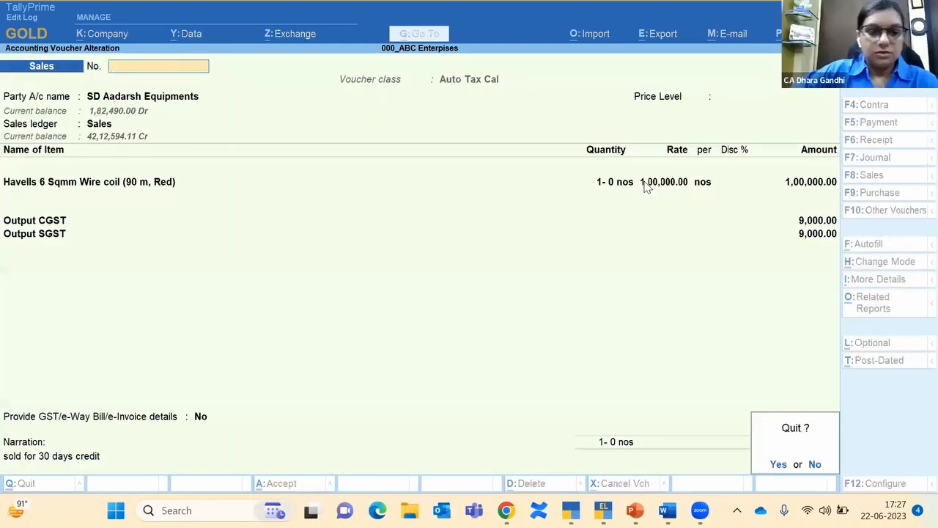
pyautogui.press('y')
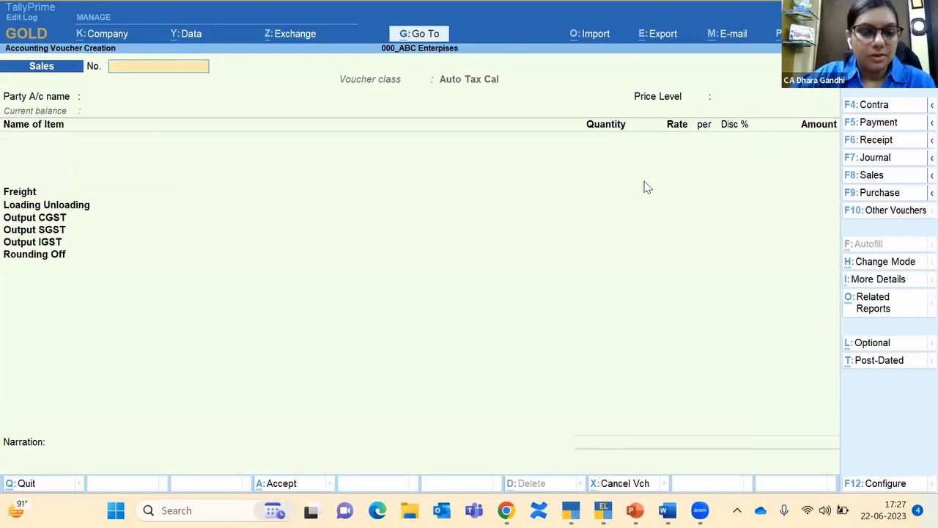
pyautogui.press('Escape')
pyautogui.press('y')
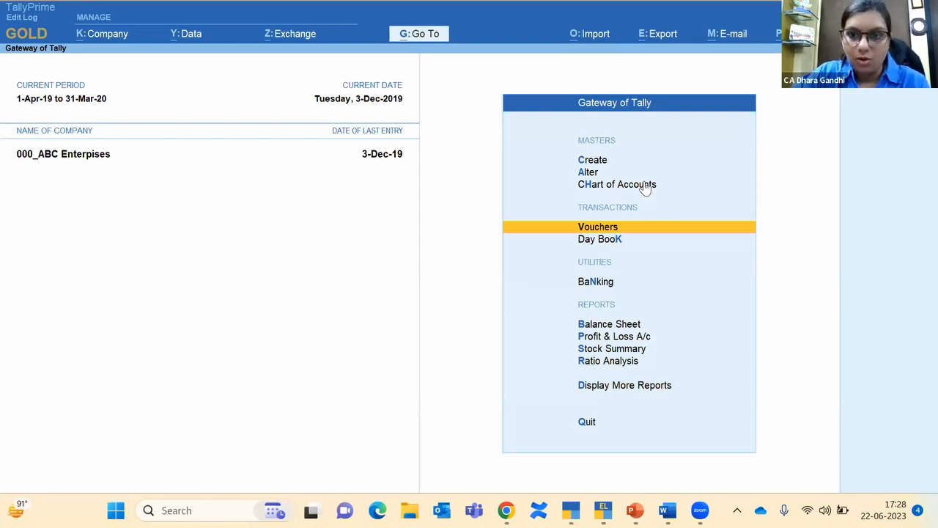
pyautogui.hotkey('alt', 'k')
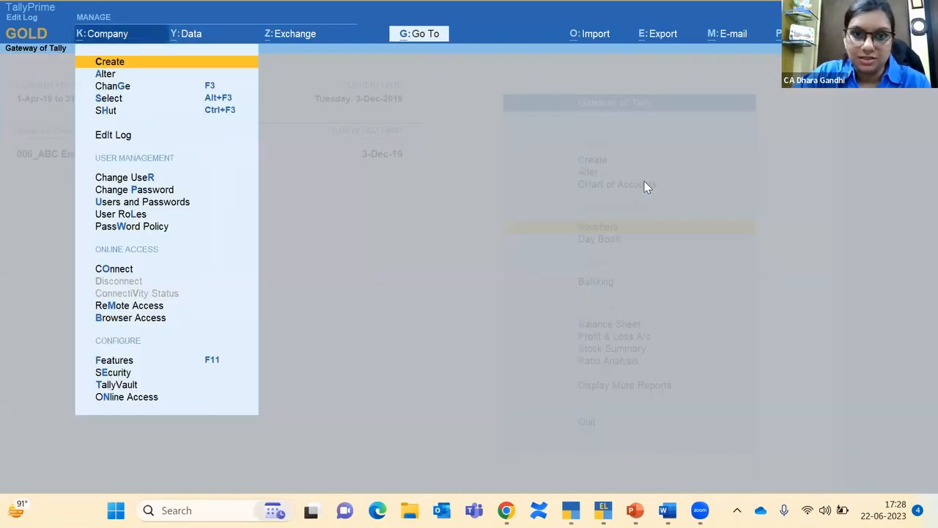
pyautogui.press('Down')
pyautogui.press('Down')
pyautogui.press('Down')
pyautogui.press('Down')
pyautogui.press('Down')
pyautogui.press('Down')
pyautogui.press('Down')
pyautogui.press('Down')
pyautogui.press('Down')
pyautogui.press('Down')
pyautogui.press('Up')
pyautogui.press('Up')
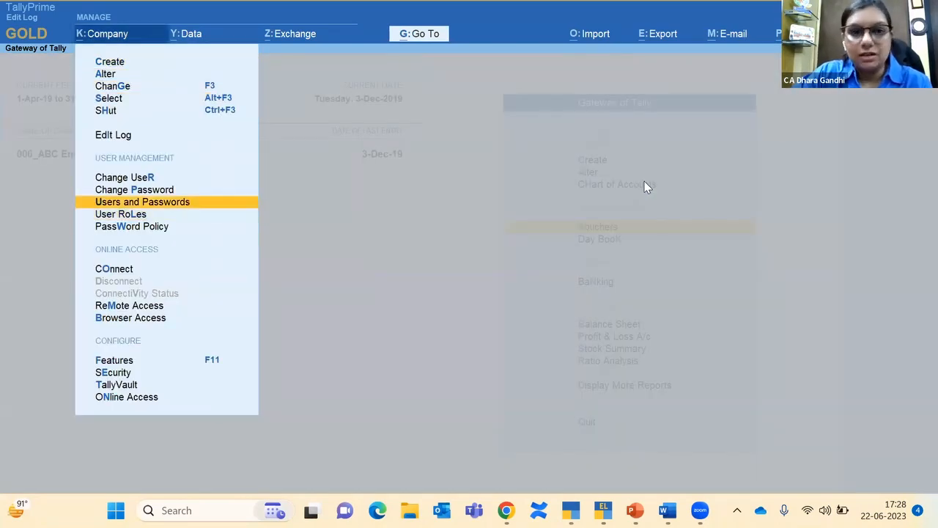
pyautogui.press('Return')
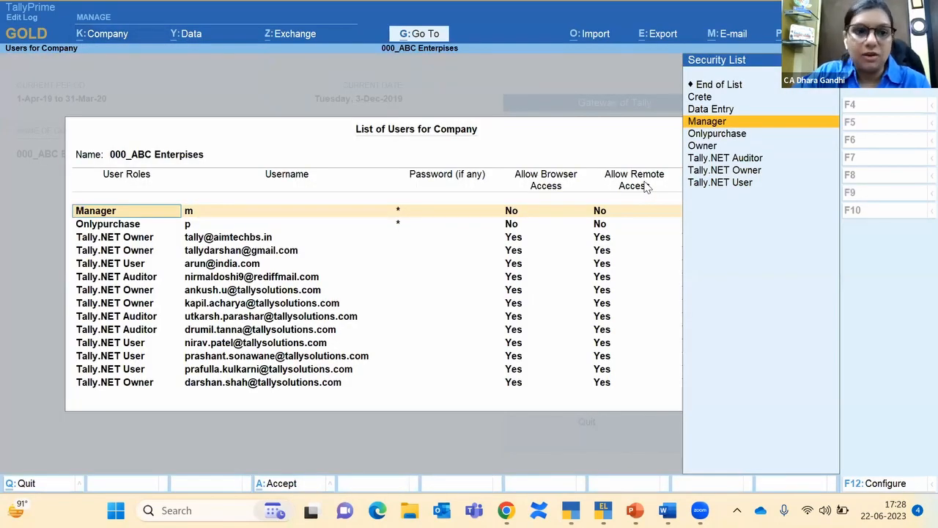
pyautogui.press('Return')
pyautogui.press('Down')
pyautogui.press('Return')
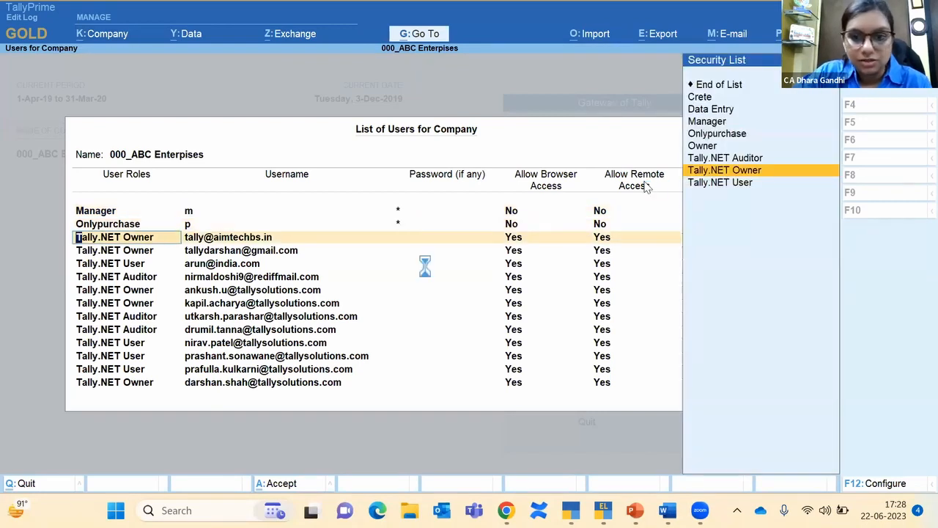
pyautogui.press('Return')
pyautogui.press('Return')
pyautogui.press('Return')
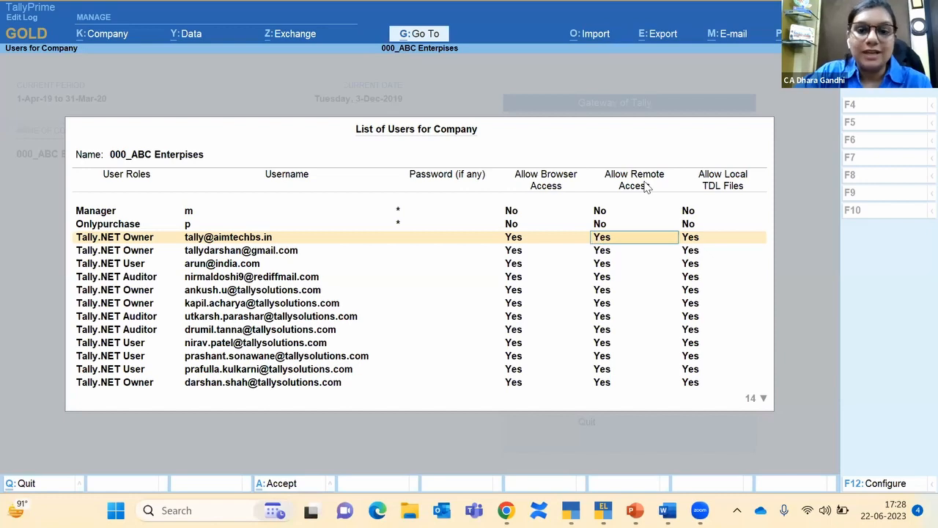
pyautogui.press('Down')
pyautogui.press('Down')
pyautogui.press('Down')
pyautogui.press('Down')
pyautogui.press('Down')
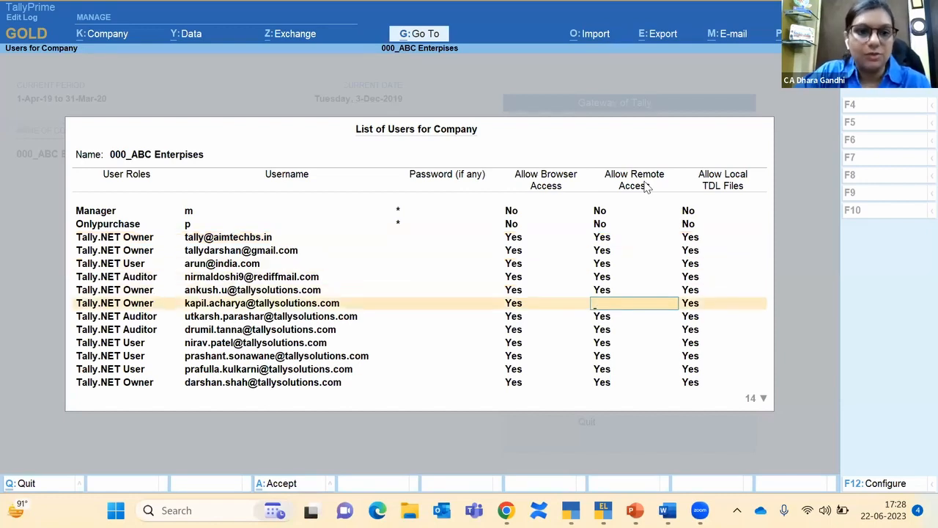
pyautogui.press('Escape')
pyautogui.hotkey('alt', 'k')
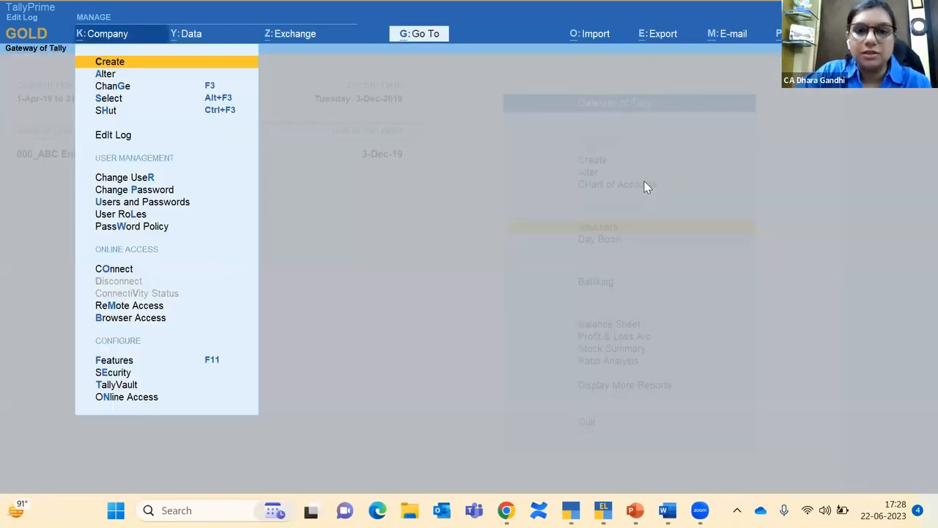
pyautogui.press('Down')
pyautogui.press('Down')
pyautogui.press('Down')
pyautogui.press('Down')
pyautogui.press('Down')
pyautogui.press('Down')
pyautogui.press('Down')
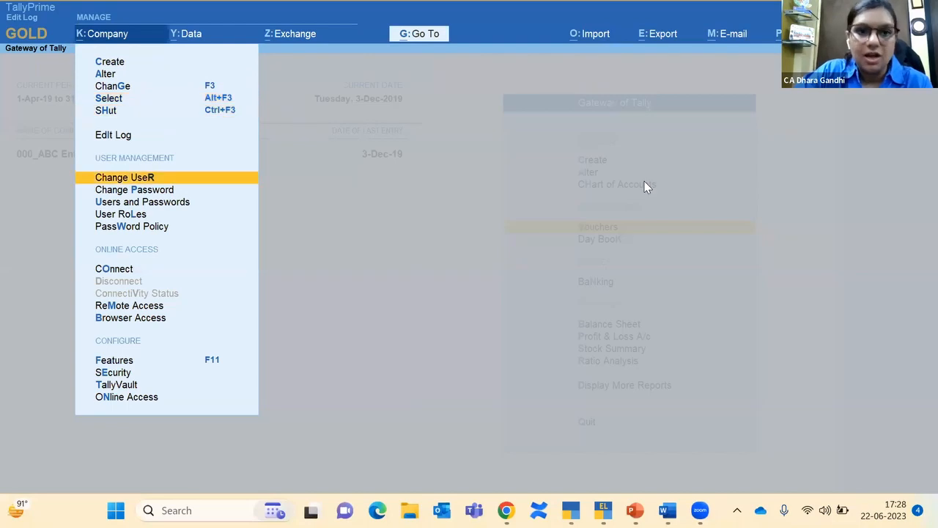
pyautogui.press('Down')
pyautogui.press('Down')
pyautogui.press('Return')
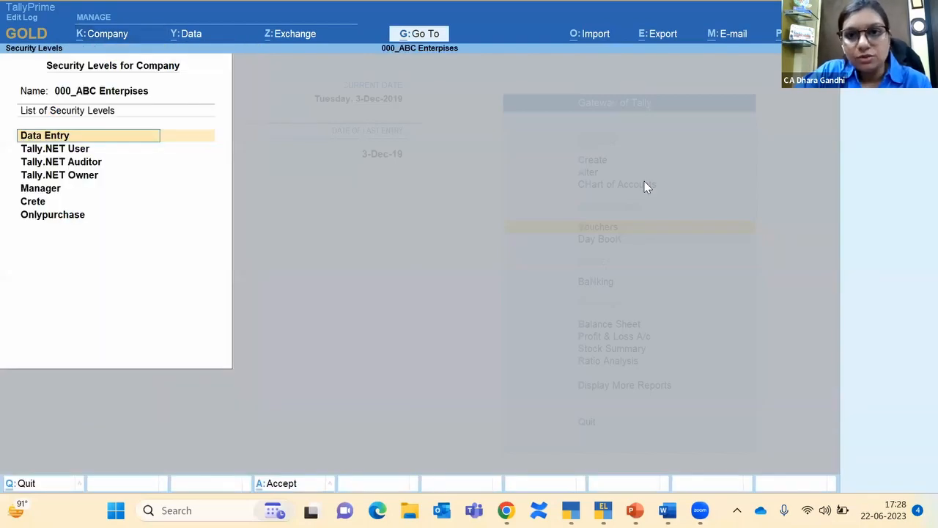
pyautogui.press('Down')
pyautogui.press('Down')
pyautogui.press('Down')
pyautogui.press('Down')
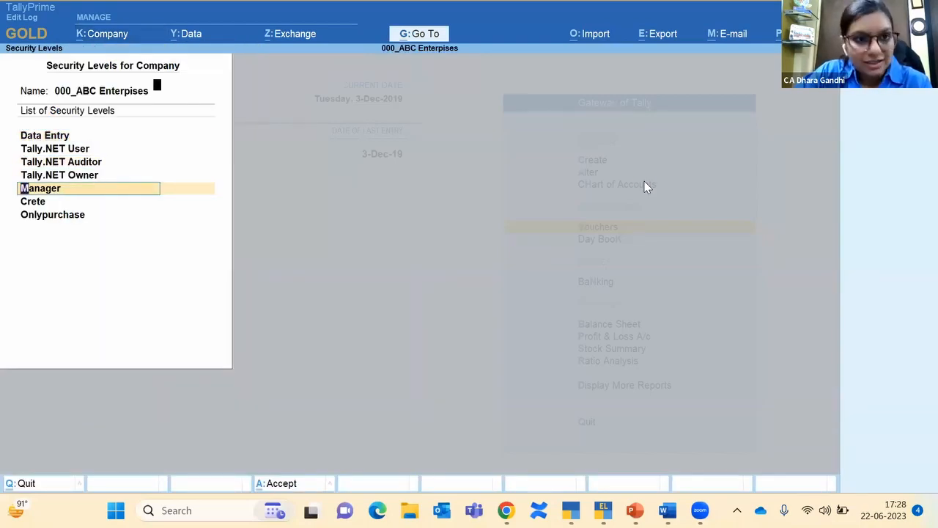
pyautogui.press('Return')
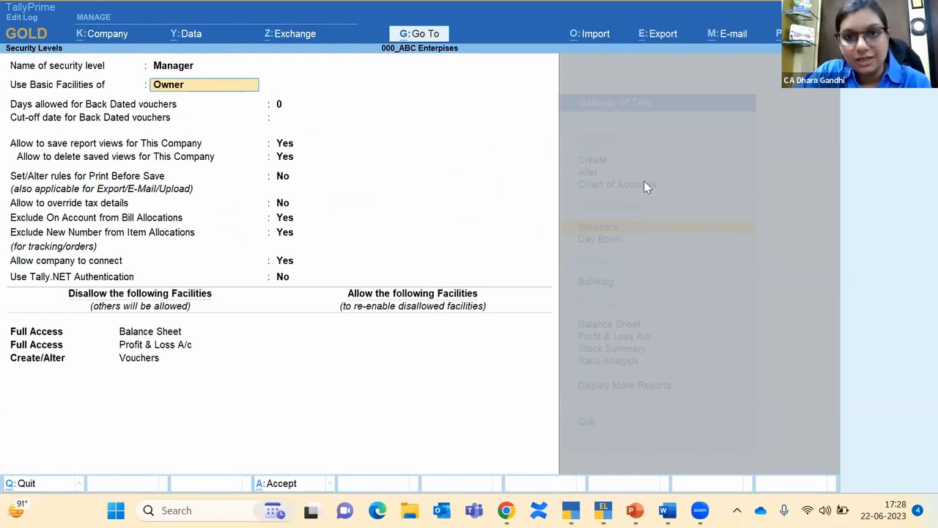
pyautogui.press('space')
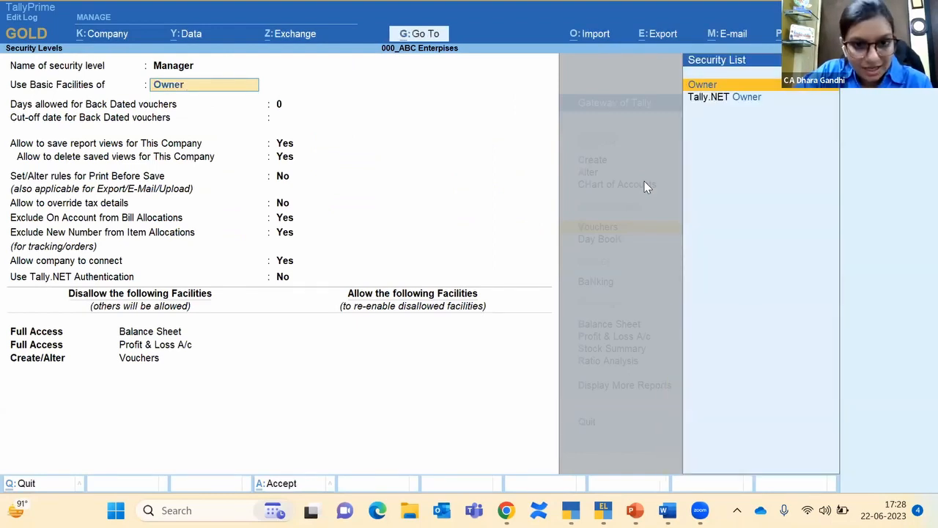
pyautogui.press('Escape')
pyautogui.press('Return')
pyautogui.press('Escape')
pyautogui.press('Escape')
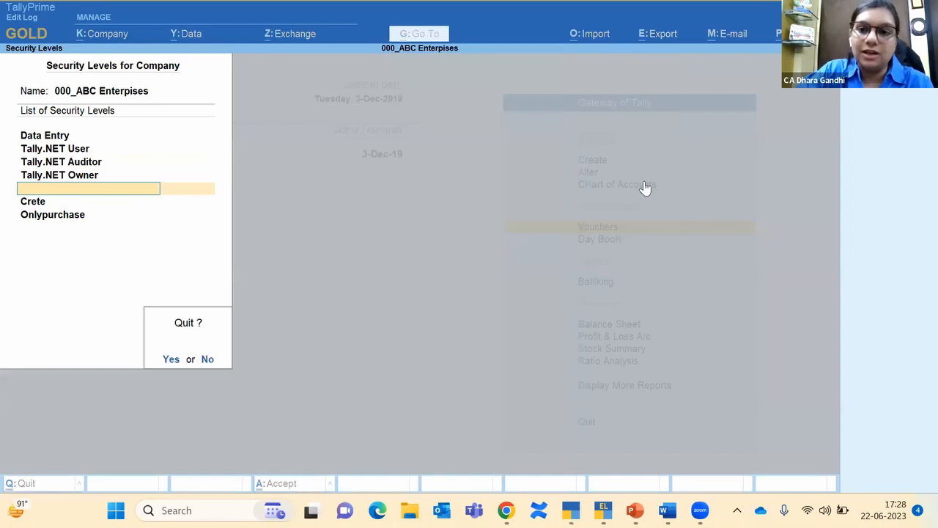
pyautogui.press('Return')
# Step: Open the Day Book and view the Edit Log of the SD Aadarsh Equipments sales voucher
pyautogui.press('Down')
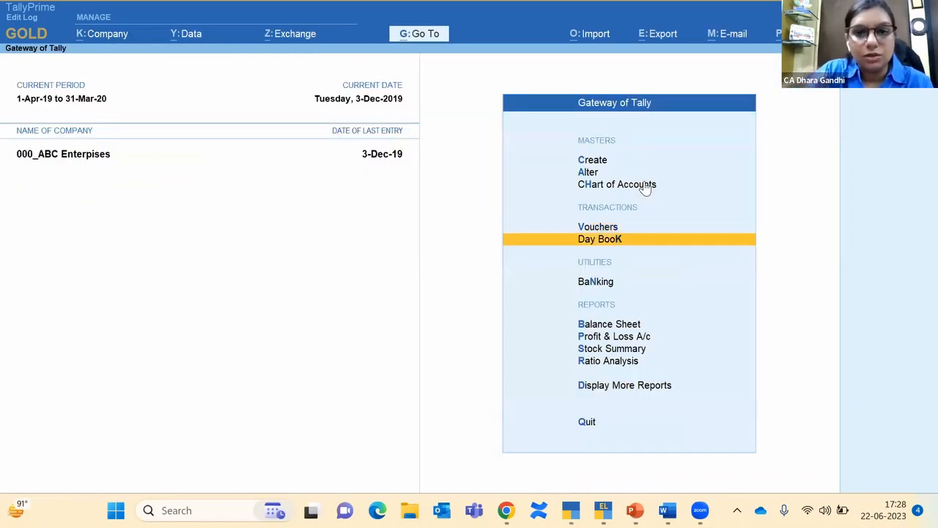
pyautogui.press('Return')
pyautogui.press('Down')
pyautogui.press('Down')
pyautogui.press('Down')
pyautogui.press('Down')
pyautogui.press('Down')
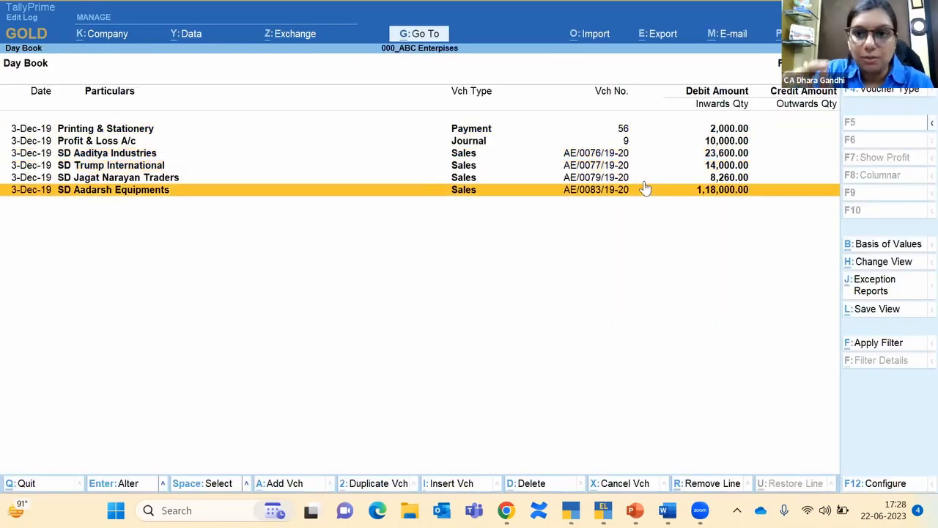
pyautogui.press('Return')
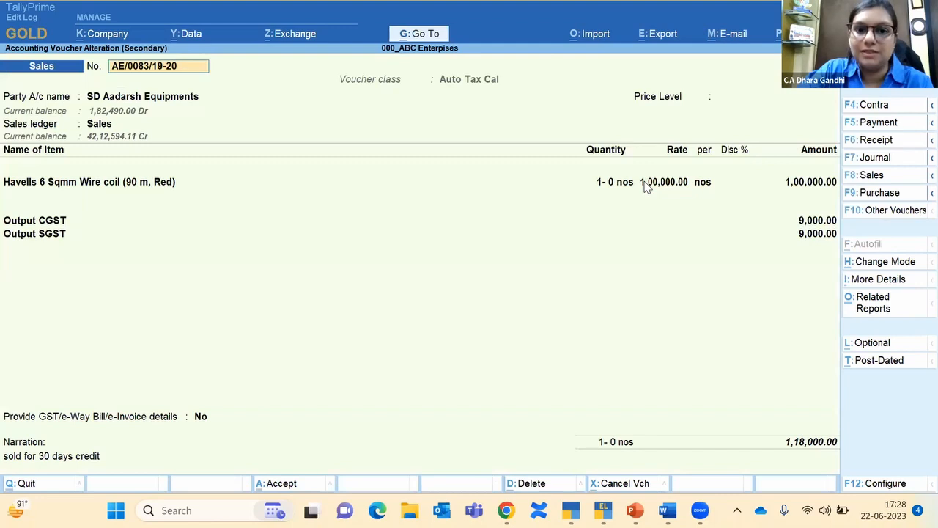
pyautogui.click(876, 308)
pyautogui.press('Down')
pyautogui.press('Down')
pyautogui.press('Down')
pyautogui.press('Down')
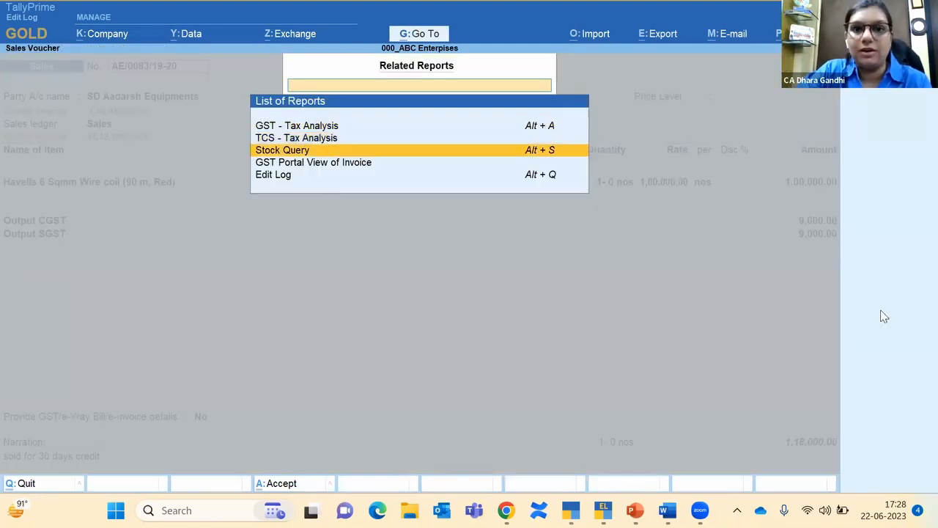
pyautogui.press('Return')
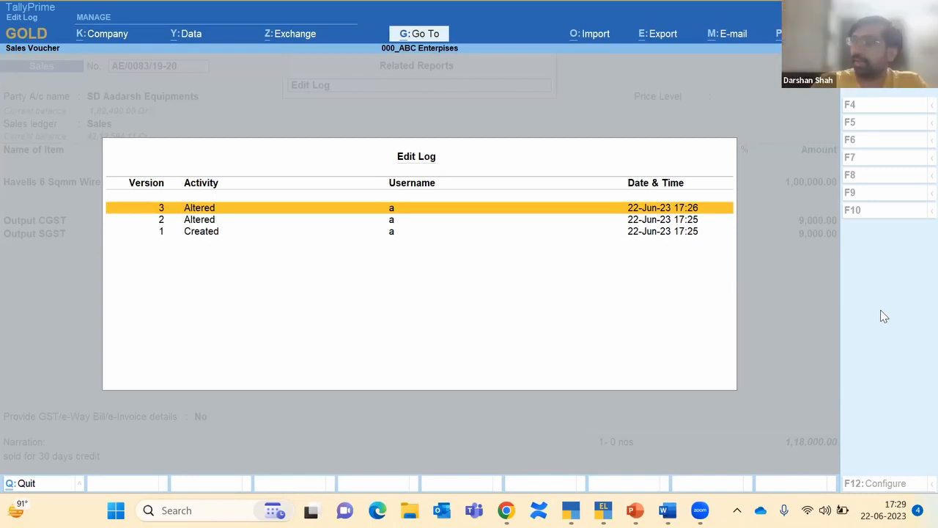
# Step: Return to the Day Book and bring up its Basis of Values settings
pyautogui.press('Escape')
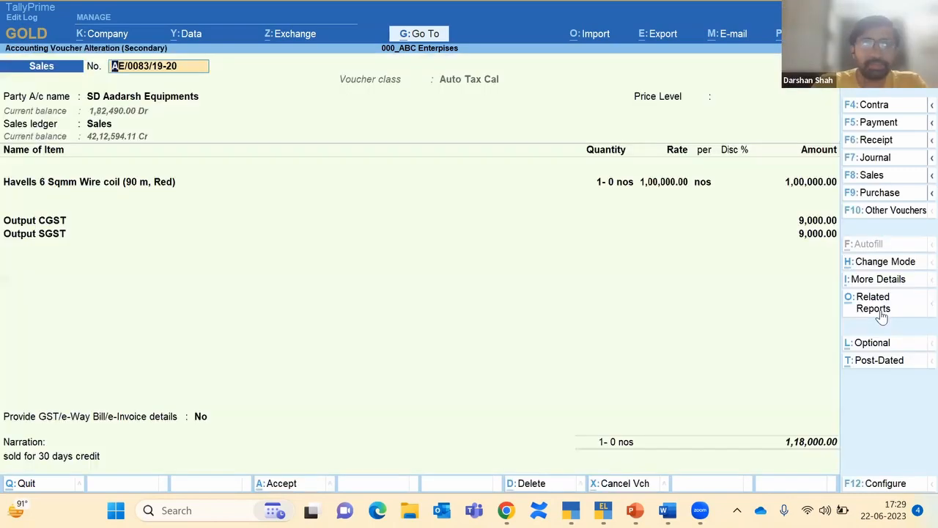
pyautogui.press('Escape')
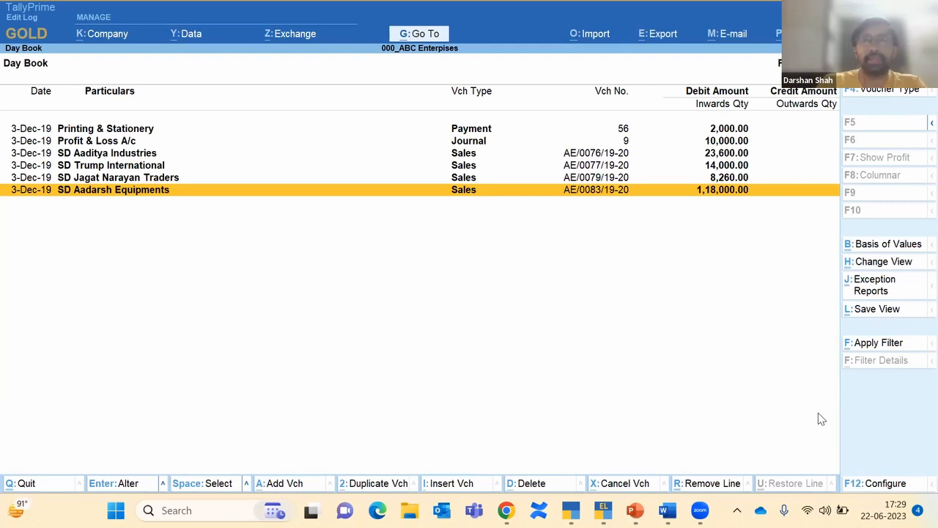
pyautogui.click(883, 244)
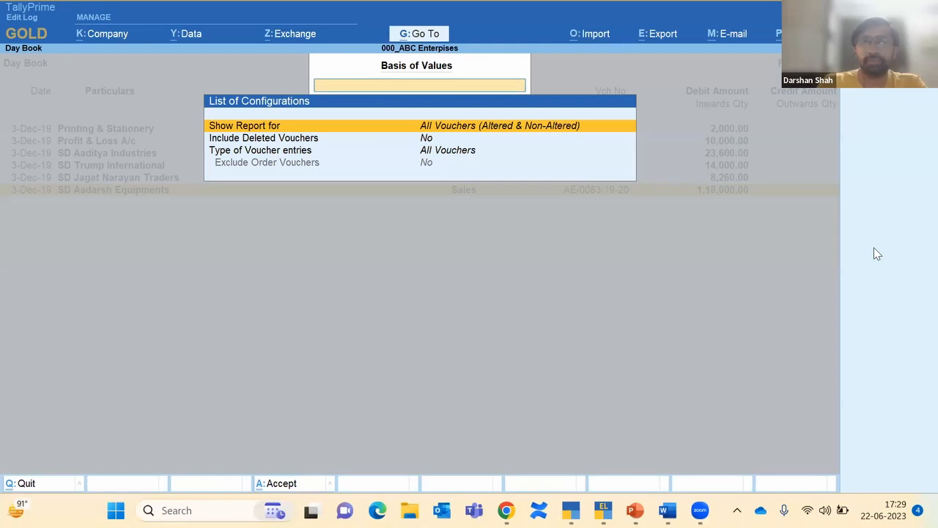
# Step: Set the Day Book to show Altered Vouchers only and browse the resulting entries
pyautogui.press('Return')
pyautogui.press('Down')
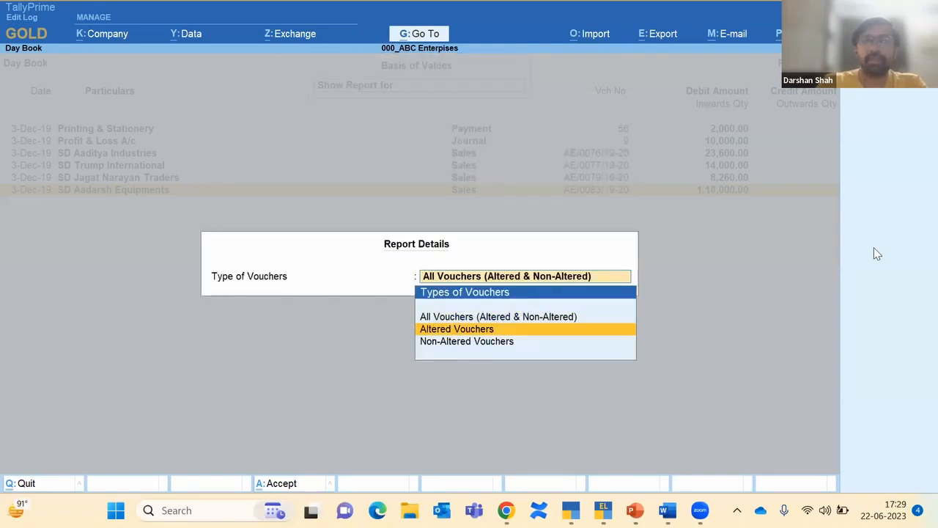
pyautogui.press('Return')
pyautogui.press('Down')
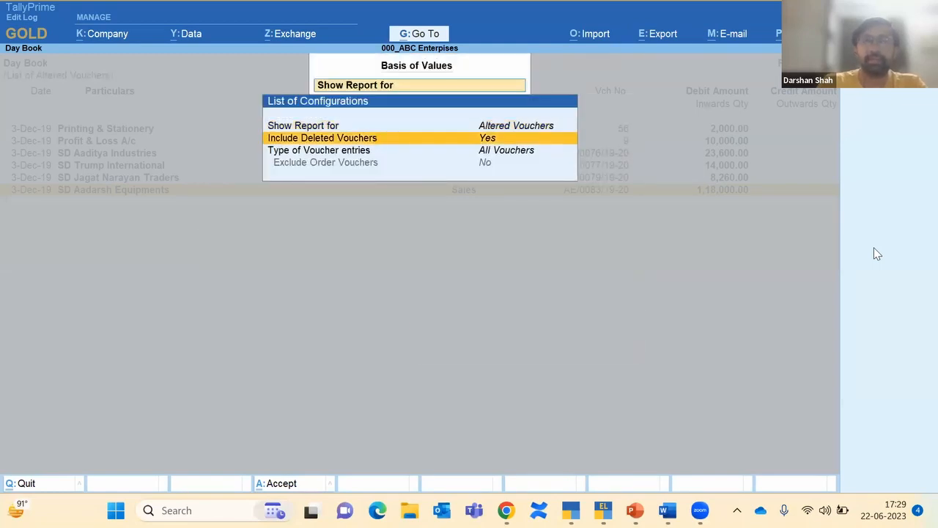
pyautogui.press('Return')
pyautogui.hotkey('ctrl', 'a')
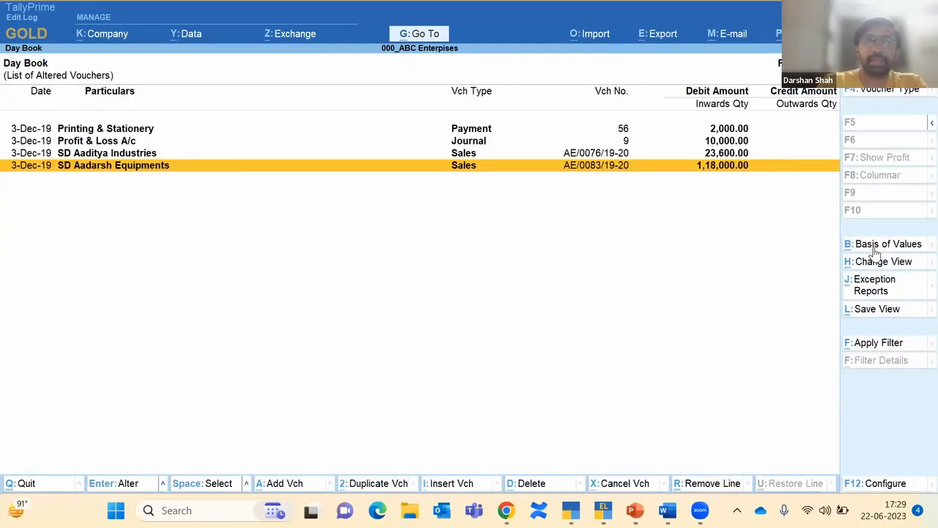
pyautogui.press('Up')
pyautogui.press('Up')
pyautogui.press('Up')
pyautogui.press('Down')
pyautogui.press('Down')
pyautogui.press('Down')
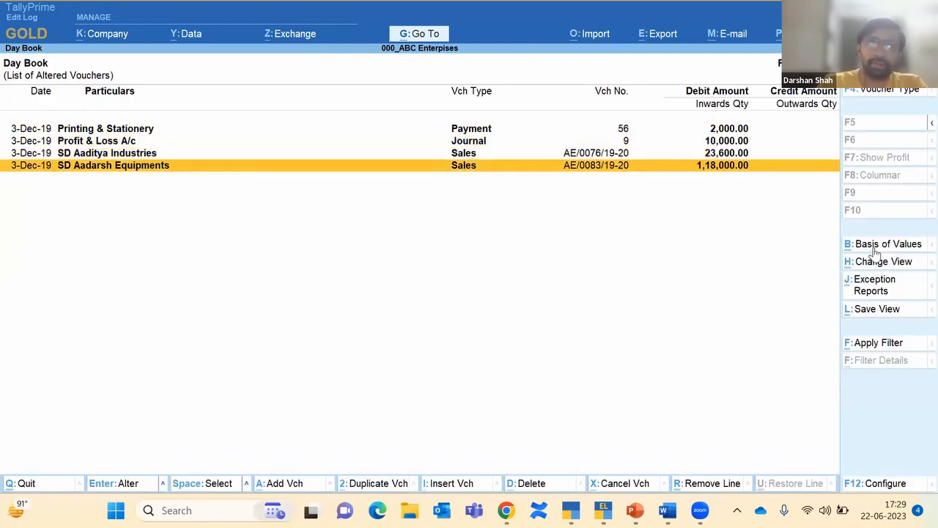
pyautogui.press('Up')
pyautogui.press('Up')
pyautogui.press('Up')
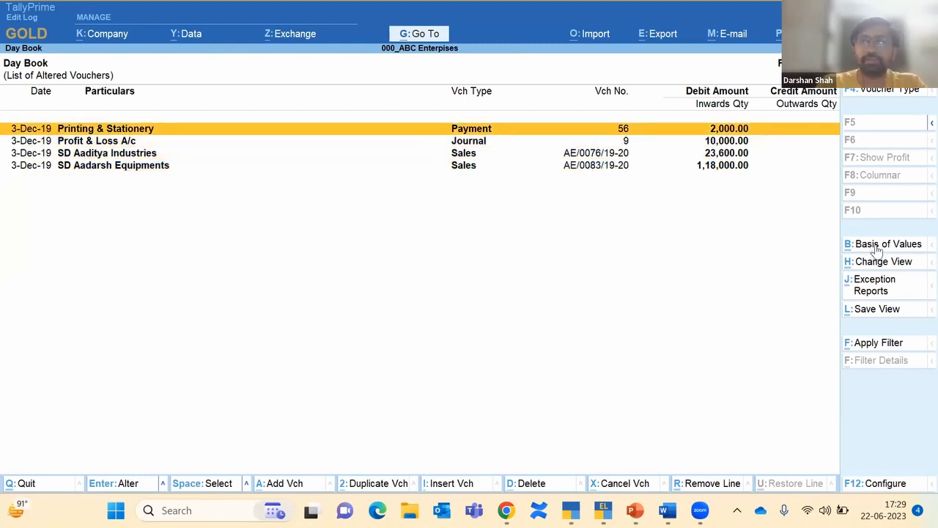
# Step: Set Include Deleted Vouchers to Yes so deleted vouchers appear in the Day Book
pyautogui.click(877, 249)
pyautogui.press('Down')
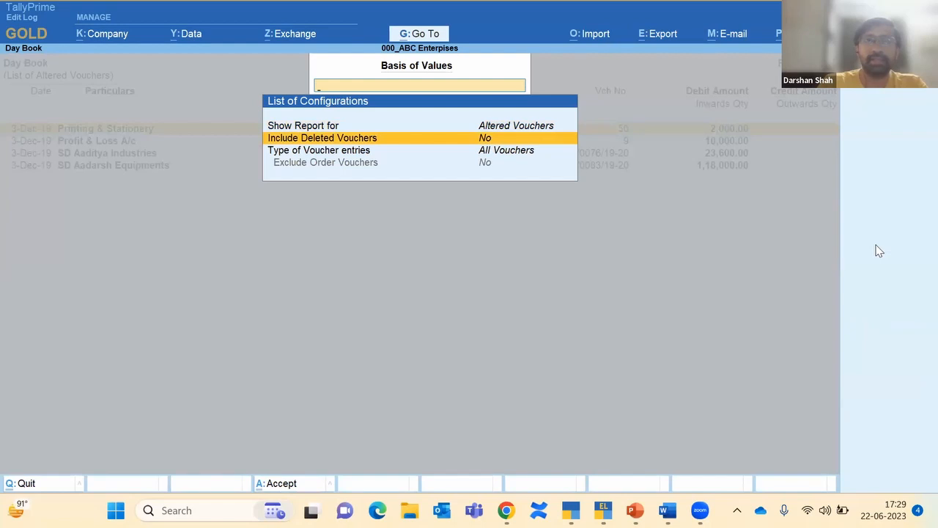
pyautogui.press('Return')
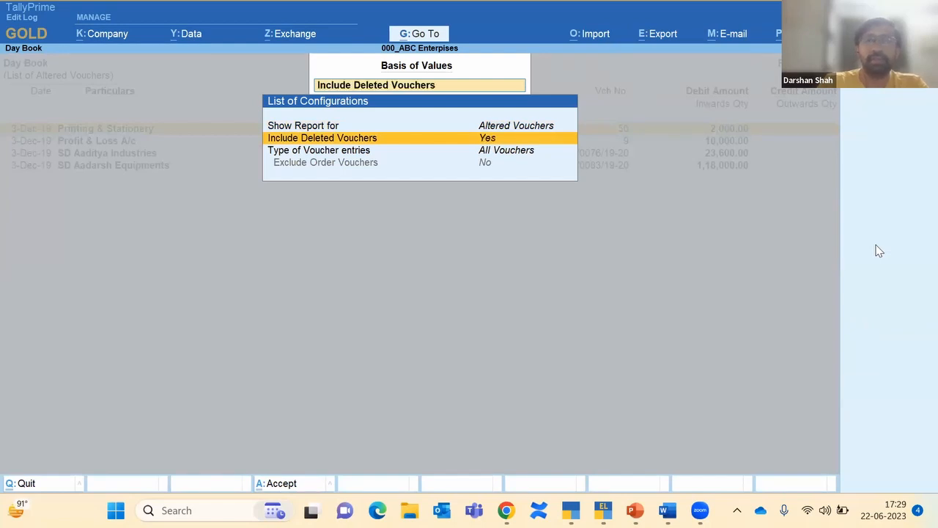
pyautogui.hotkey('ctrl', 'a')
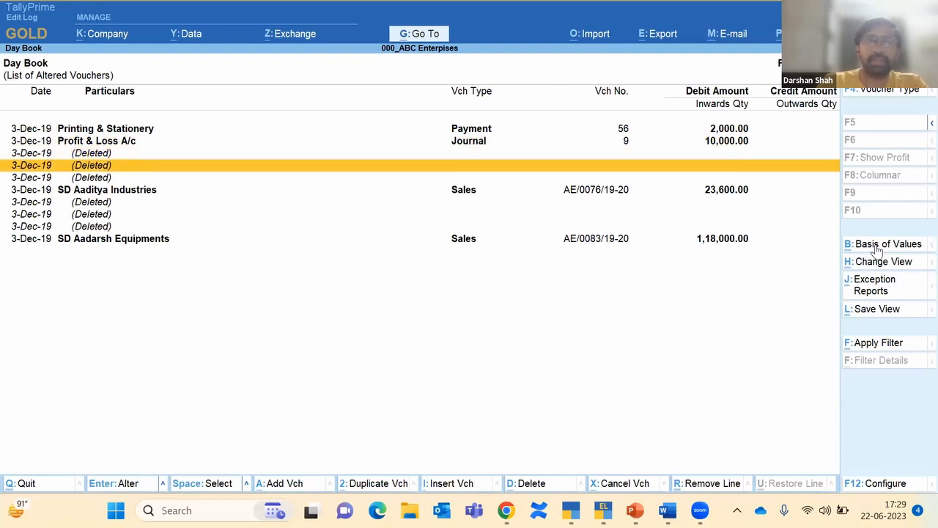
# Step: View the Created version details in a deleted voucher's edit history, then return to the Gateway of Tally
pyautogui.press('Return')
pyautogui.press('Down')
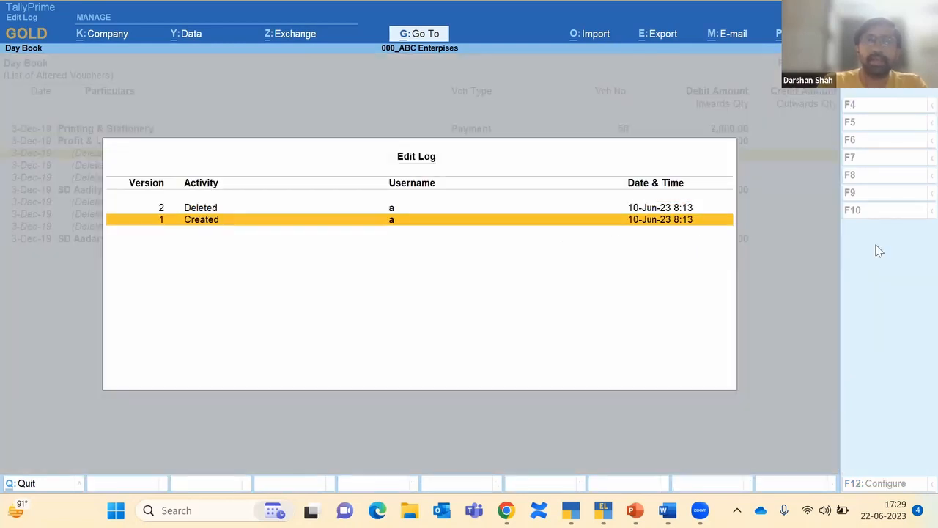
pyautogui.press('Return')
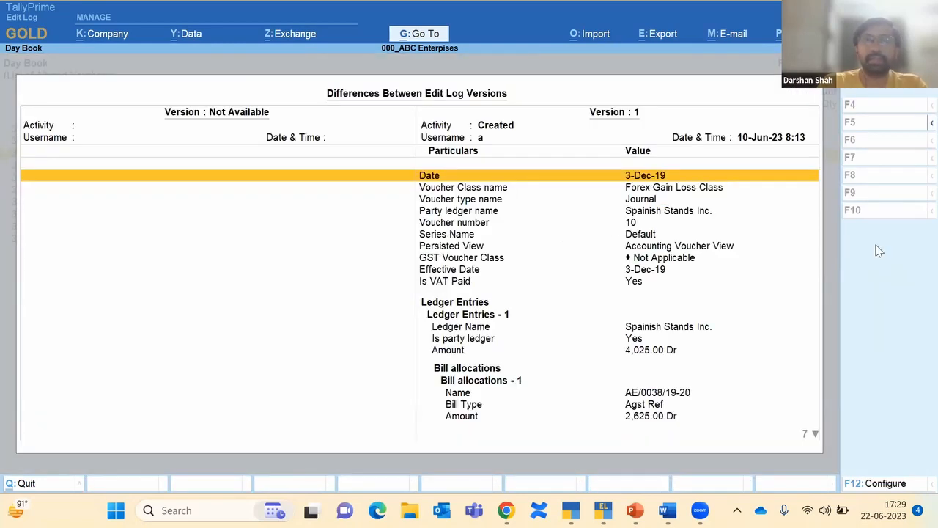
pyautogui.press('Escape')
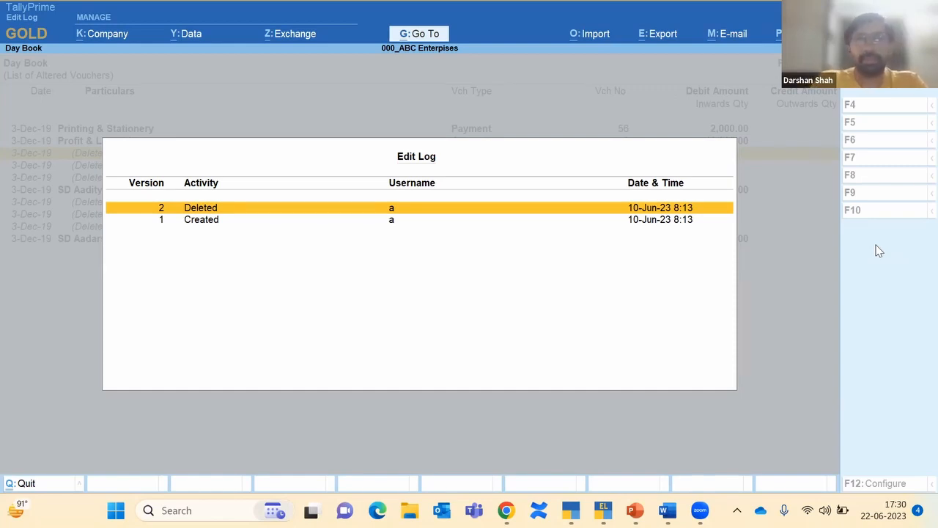
pyautogui.press('Escape')
pyautogui.press('Escape')
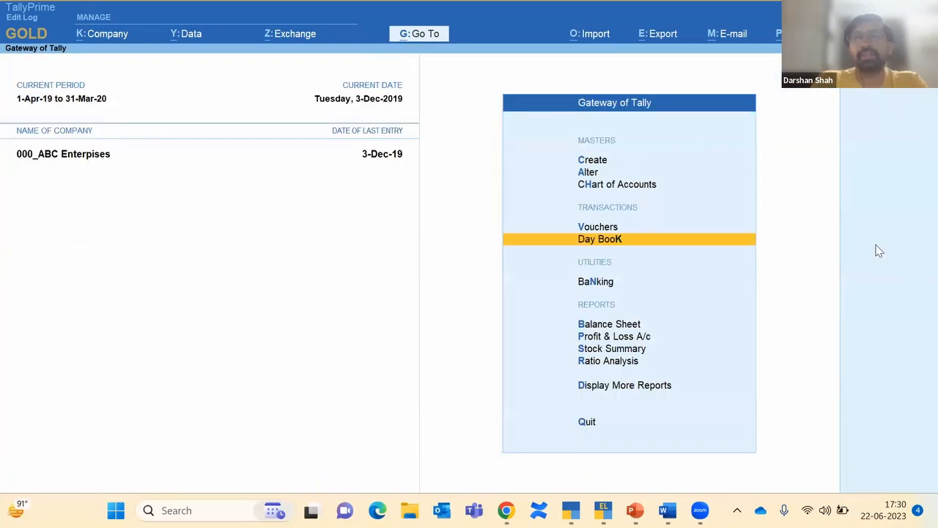
pyautogui.press('Escape')
pyautogui.press('Escape')
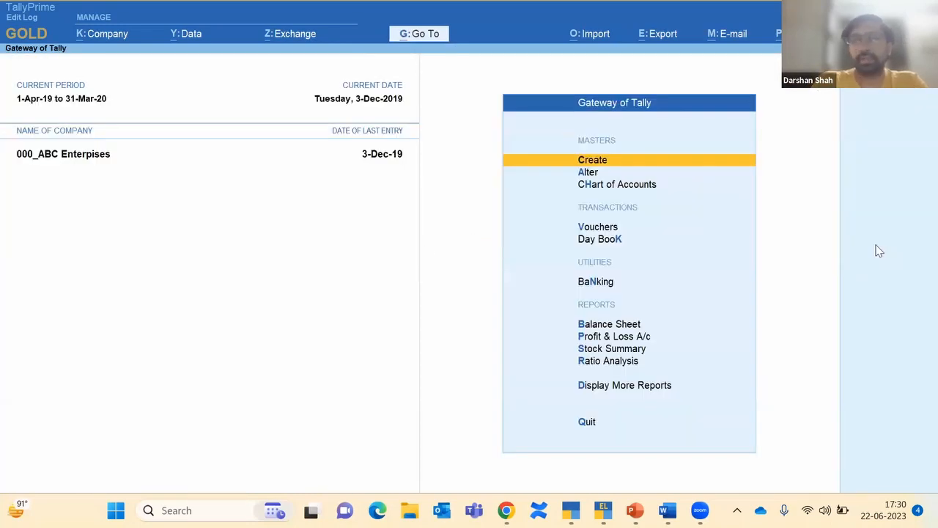
# Step: Open the CA N A Doshi & Co. ledger in Ledger Alteration
pyautogui.press('Down')
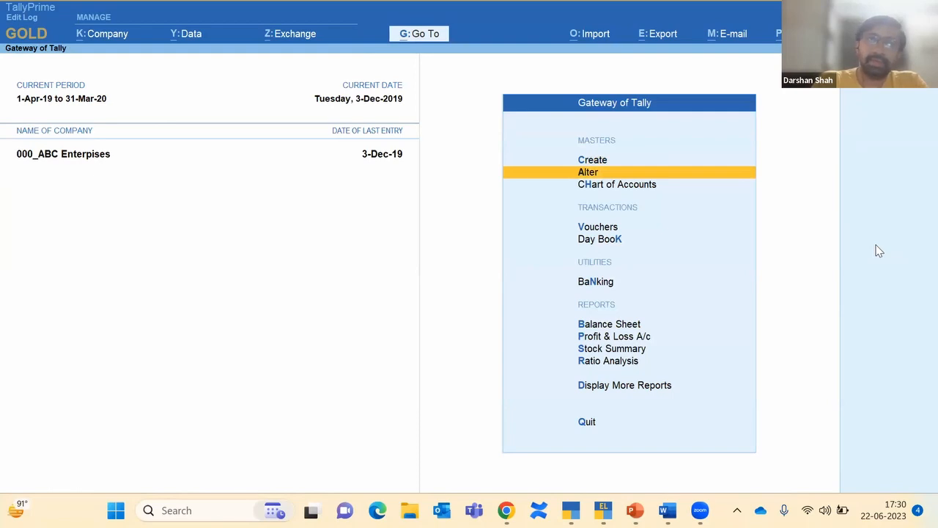
pyautogui.press('Return')
pyautogui.press('Down')
pyautogui.press('Return')
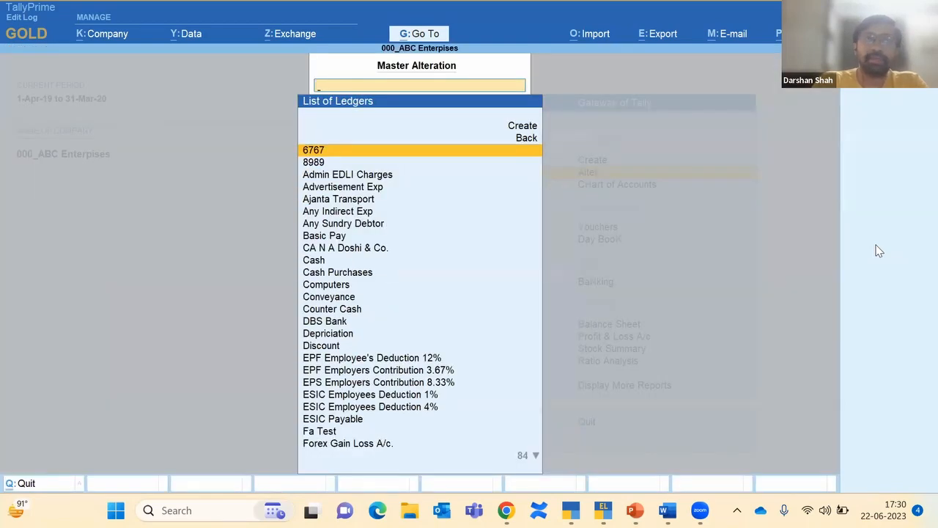
pyautogui.press('Down')
pyautogui.press('Down')
pyautogui.press('Down')
pyautogui.press('Down')
pyautogui.press('Down')
pyautogui.press('Down')
pyautogui.press('Down')
pyautogui.press('Down')
pyautogui.press('Down')
pyautogui.press('Down')
pyautogui.press('Down')
pyautogui.press('Down')
pyautogui.press('Down')
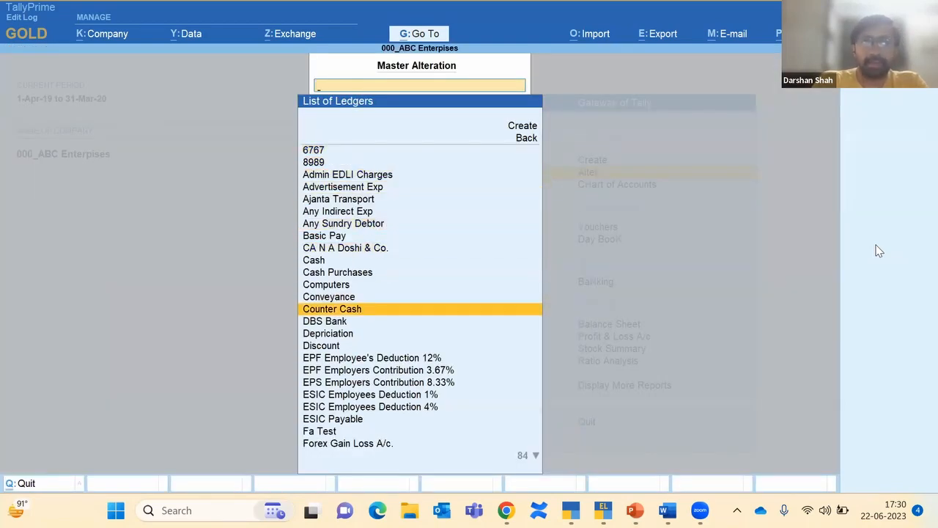
pyautogui.press('Up')
pyautogui.press('Up')
pyautogui.press('Up')
pyautogui.press('Up')
pyautogui.press('Up')
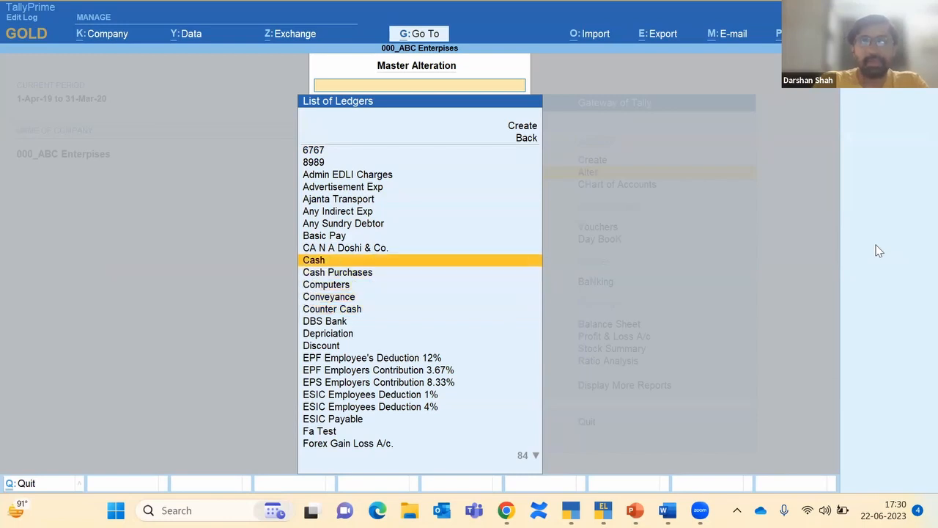
pyautogui.press('Return')
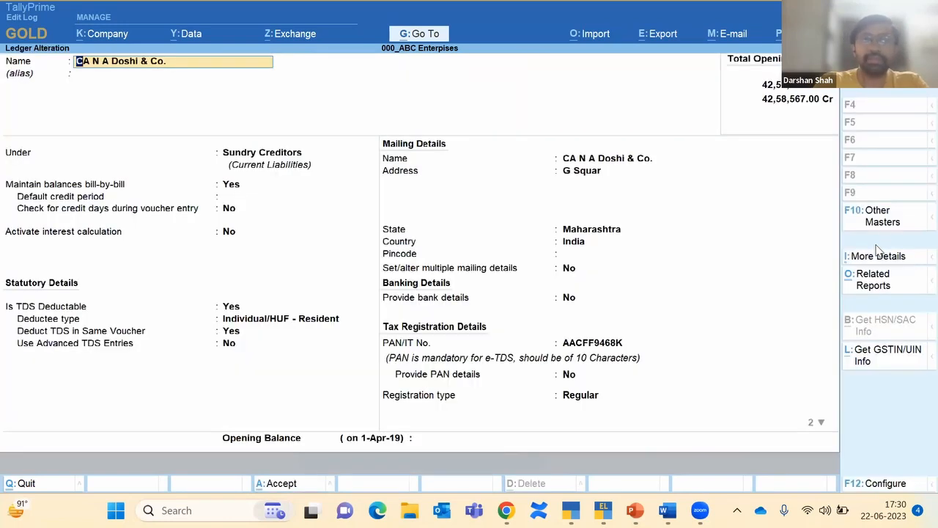
# Step: Compare the ledger's Altered due to Migration version with its previous record in the Edit Log
pyautogui.click(891, 296)
pyautogui.press('Return')
pyautogui.press('Down')
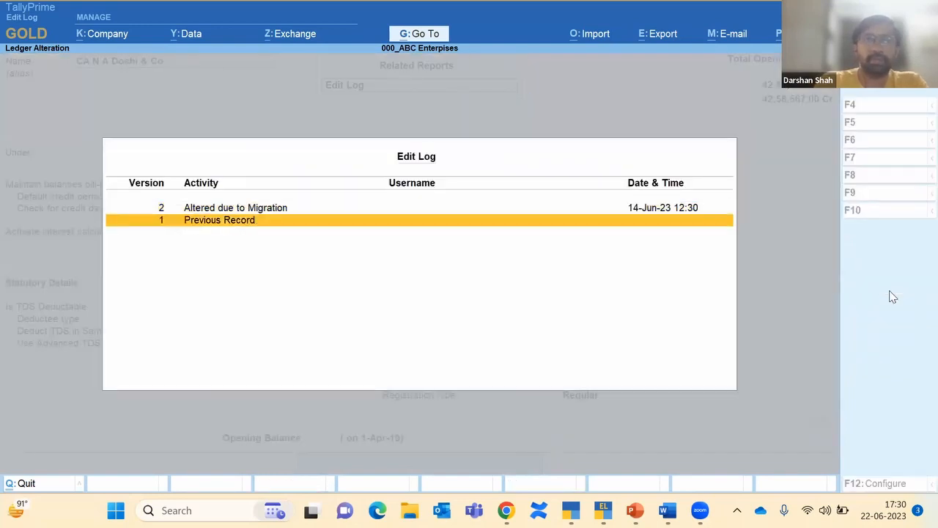
pyautogui.press('Up')
pyautogui.press('Down')
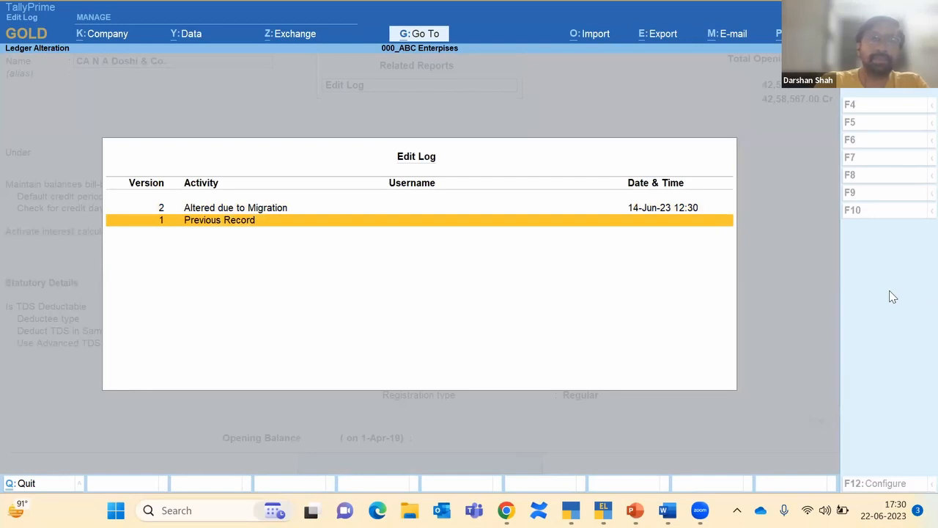
pyautogui.press('Up')
pyautogui.press('Return')
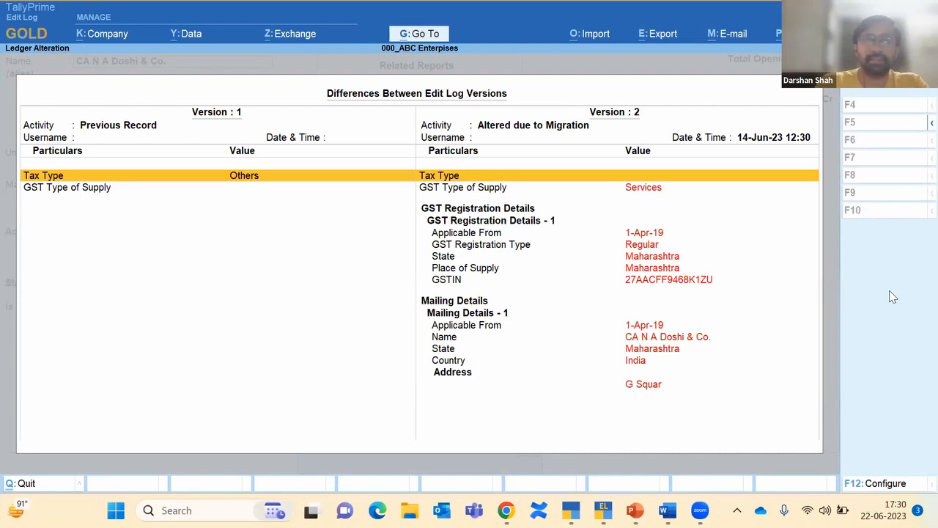
pyautogui.press('Escape')
pyautogui.press('Escape')
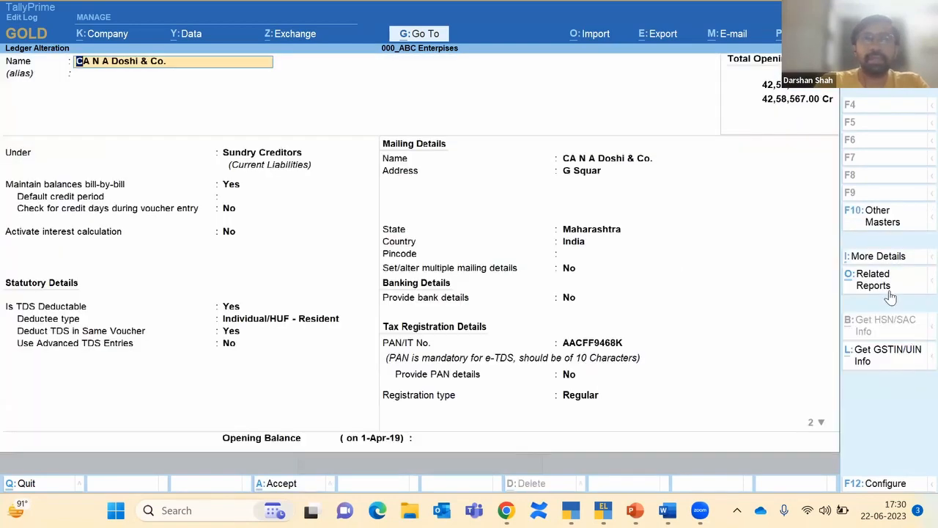
# Step: Add a 'Ghatkopar' address line to the CA N A Doshi & Co. ledger and save it
pyautogui.press('Return')
pyautogui.press('Return')
pyautogui.press('Return')
pyautogui.press('Return')
pyautogui.press('Return')
pyautogui.press('Return')
pyautogui.press('Return')
pyautogui.press('Return')
pyautogui.press('Return')
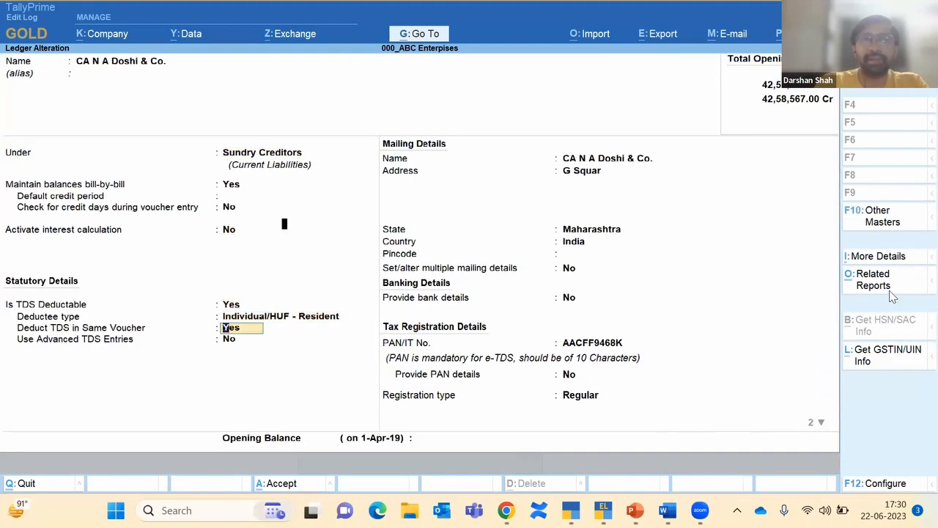
pyautogui.press('Return')
pyautogui.press('Return')
pyautogui.press('Return')
pyautogui.press('Return')
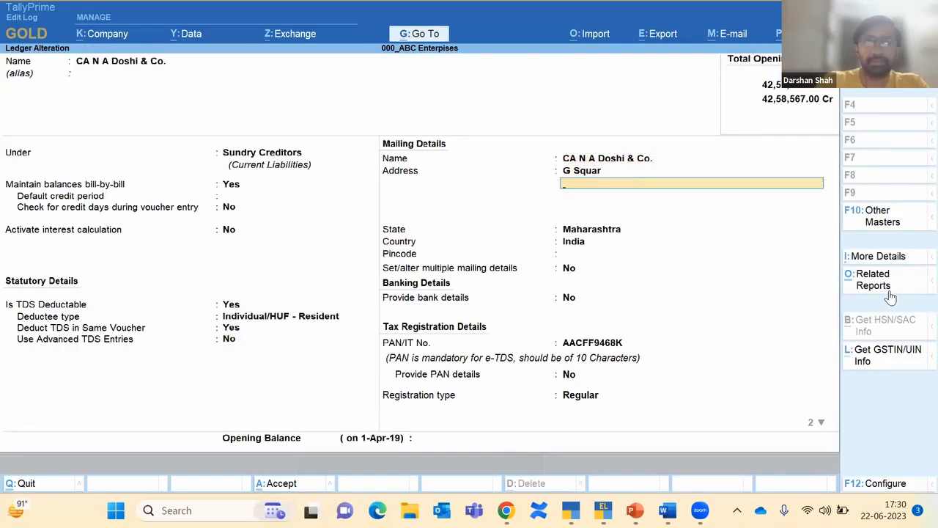
pyautogui.write('Ghatkopa')
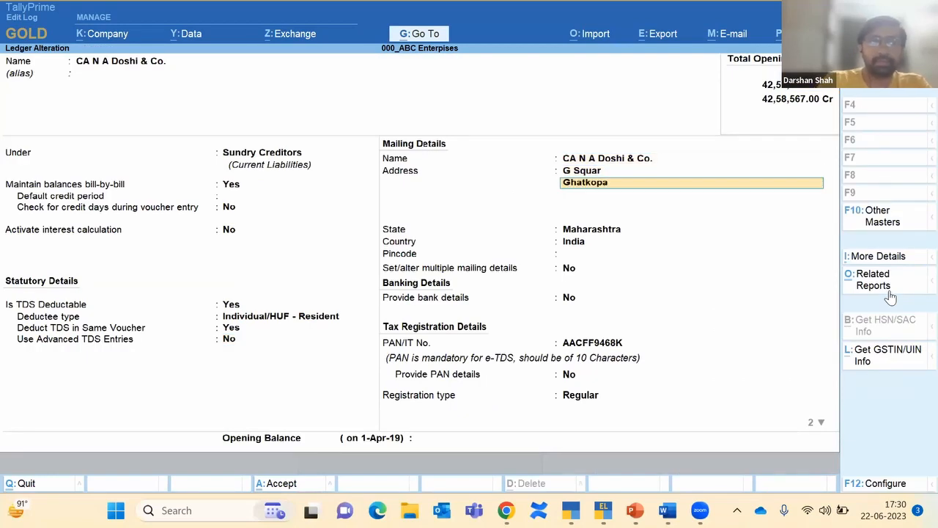
pyautogui.write('r')
pyautogui.press('Return')
pyautogui.press('Return')
pyautogui.hotkey('ctrl', 'a')
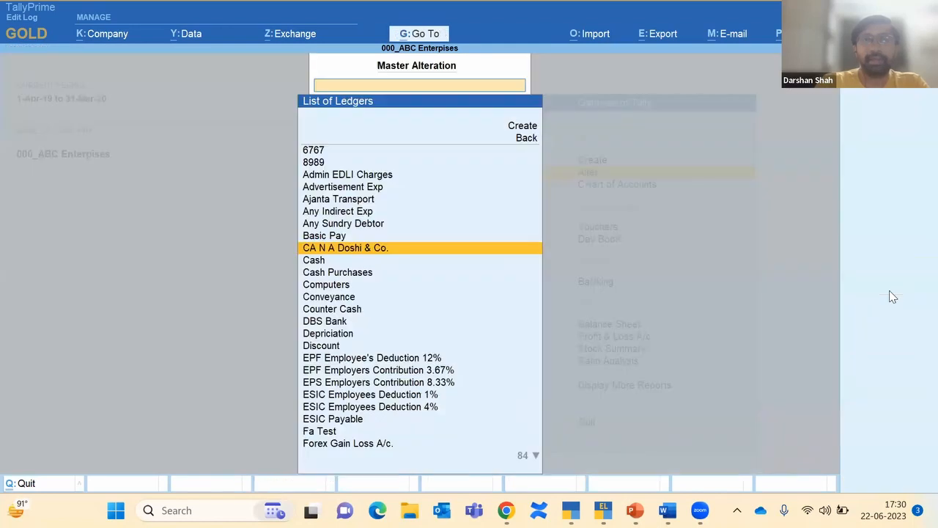
# Step: Compare the newest ledger version against the previous one, noting the Ghatkopar line, then close the Edit Log
pyautogui.press('Return')
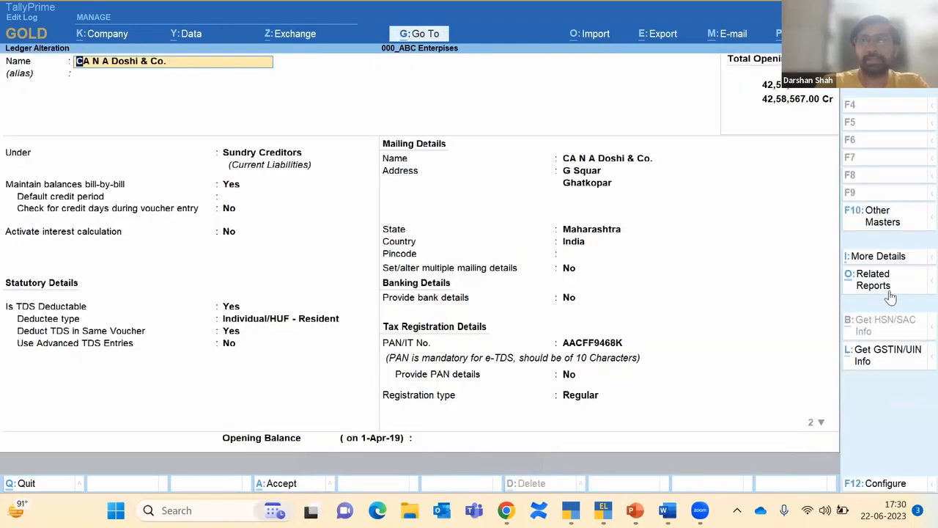
pyautogui.click(882, 281)
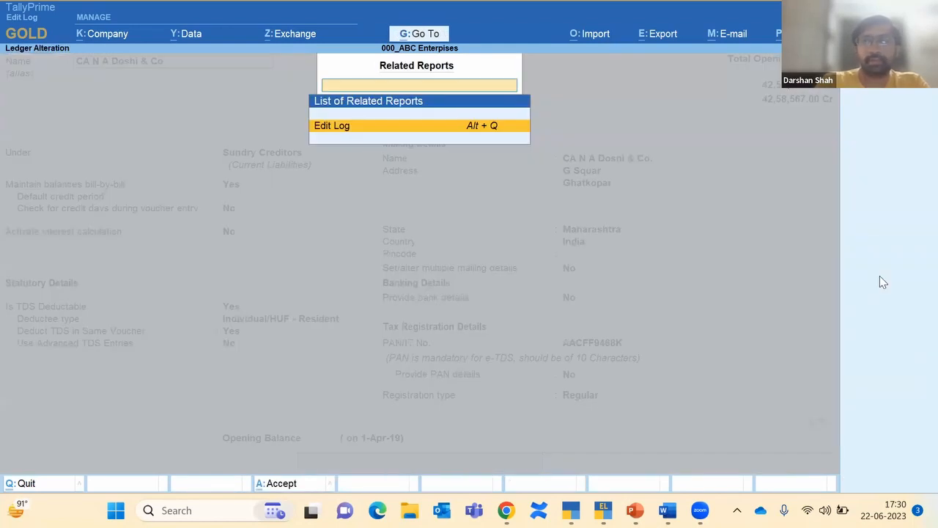
pyautogui.press('Return')
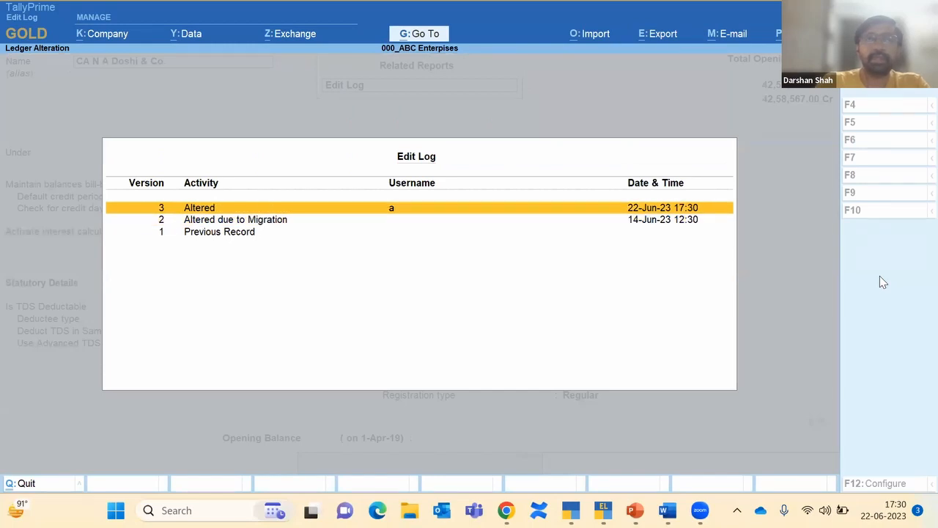
pyautogui.press('Return')
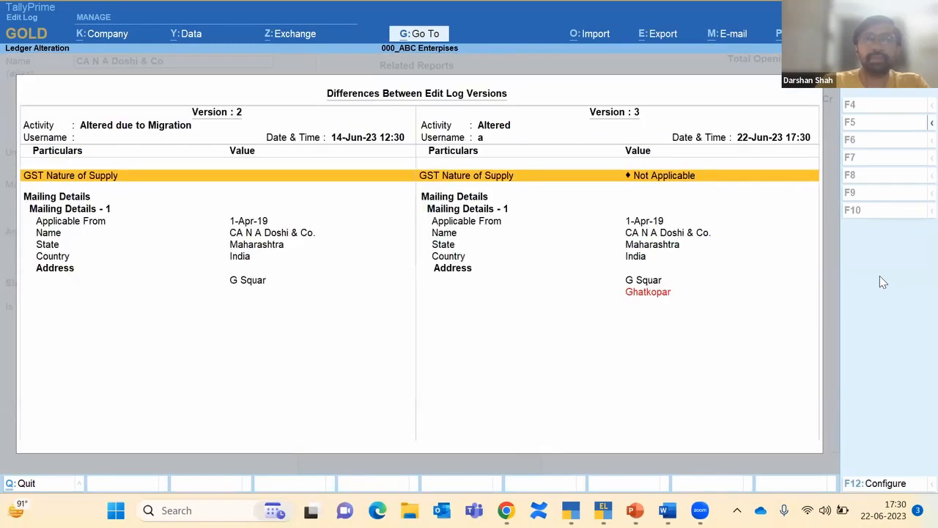
pyautogui.click(661, 296)
pyautogui.press('Escape')
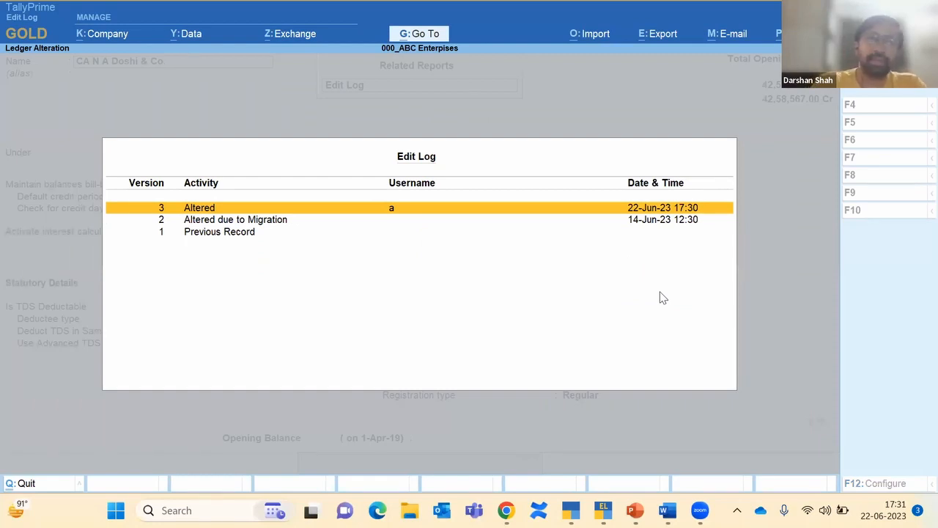
pyautogui.press('Escape')
# Step: Quit the ledger alteration screen and return to the Gateway of Tally
pyautogui.press('Escape')
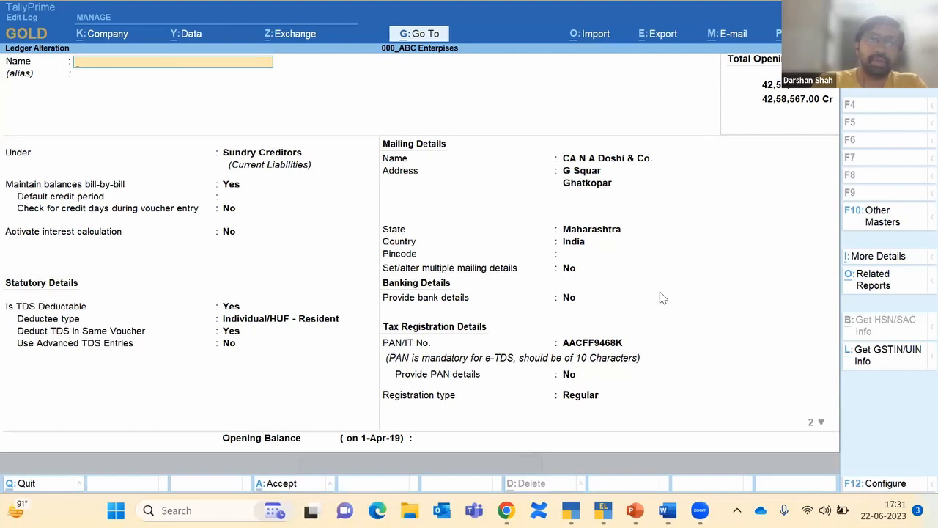
pyautogui.press('y')
pyautogui.press('Escape')
pyautogui.press('Escape')
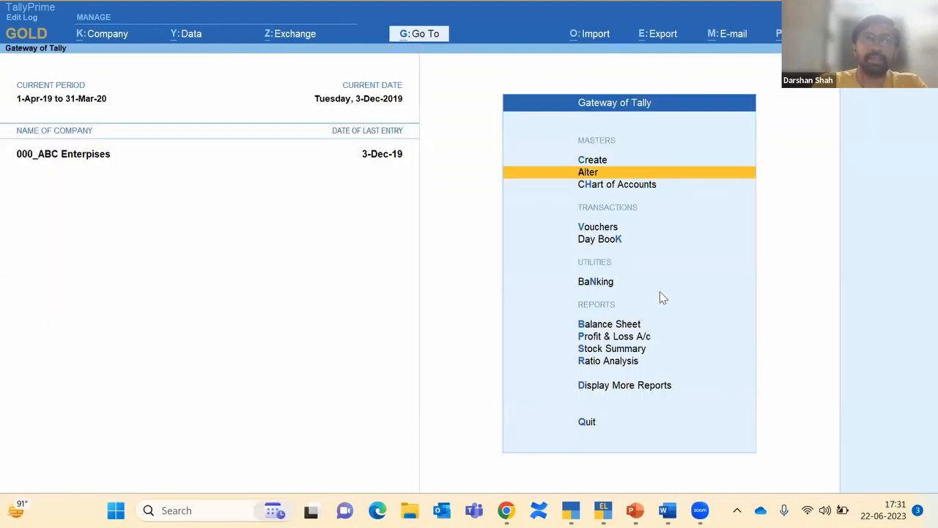
pyautogui.press('Up')
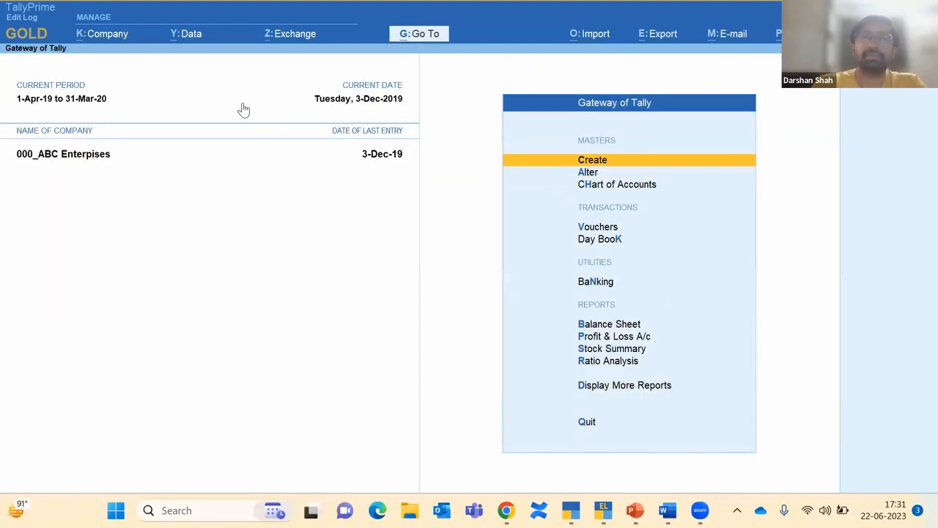
# Step: Browse the company's Activities Affecting Edit Log rows, including Company Data migrated, then close the report
pyautogui.click(109, 42)
pyautogui.press('Down')
pyautogui.press('Down')
pyautogui.press('Down')
pyautogui.press('Down')
pyautogui.press('Down')
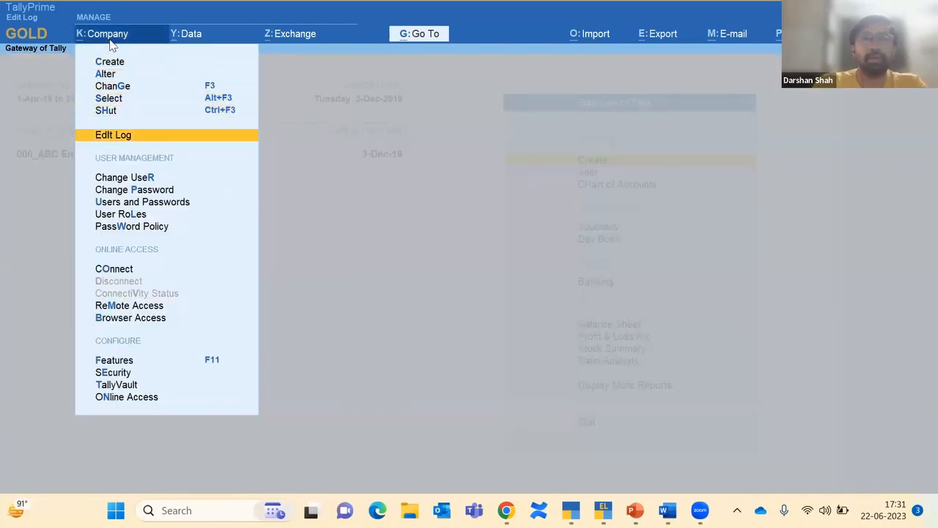
pyautogui.press('Return')
pyautogui.press('Down')
pyautogui.press('Down')
pyautogui.press('Down')
pyautogui.press('Down')
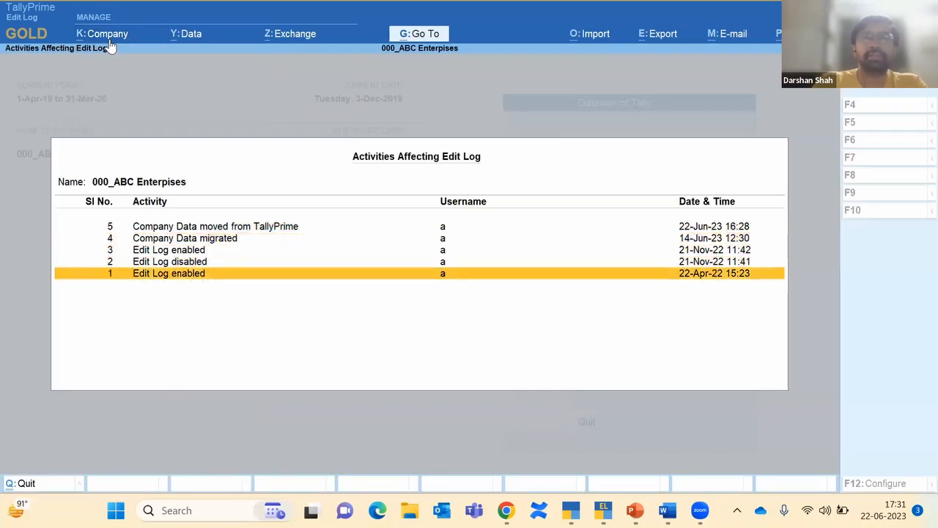
pyautogui.press('Up')
pyautogui.press('Up')
pyautogui.press('Up')
pyautogui.press('Up')
pyautogui.press('Down')
pyautogui.press('Down')
pyautogui.press('Down')
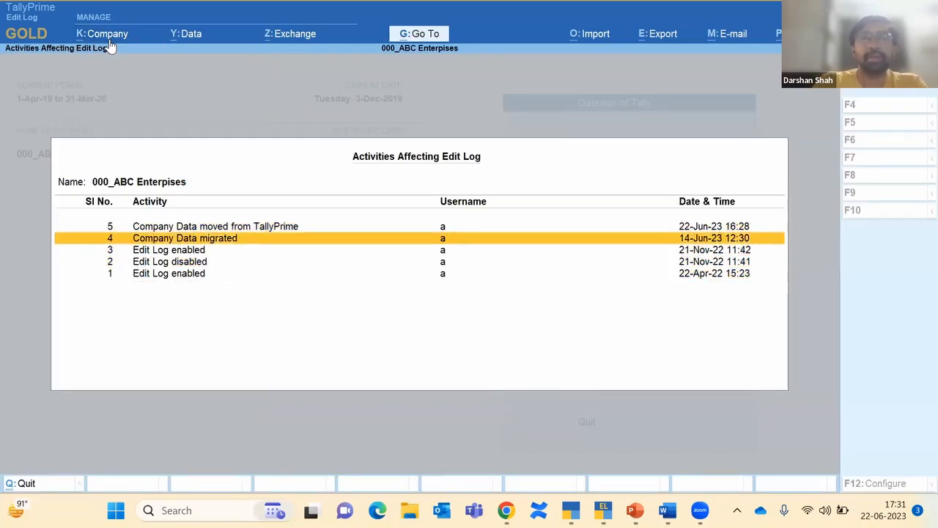
pyautogui.press('Up')
pyautogui.press('Up')
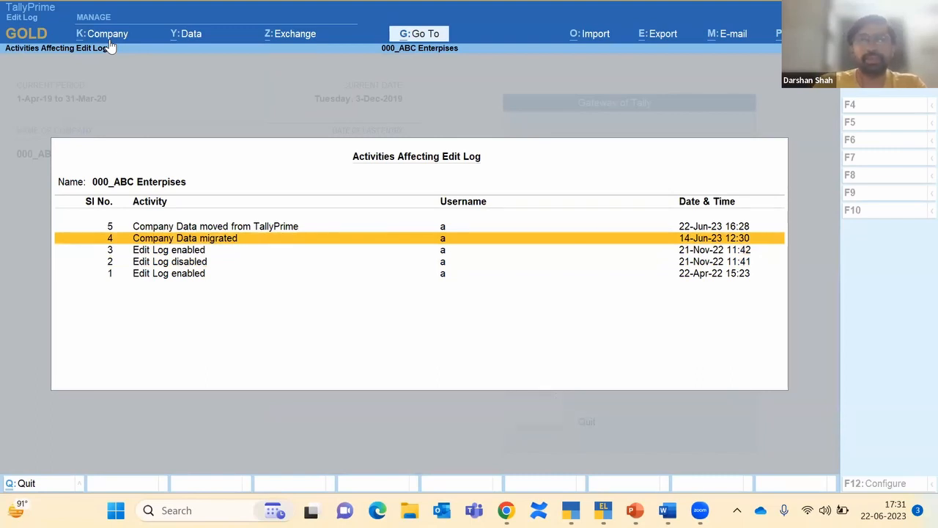
pyautogui.press('Escape')
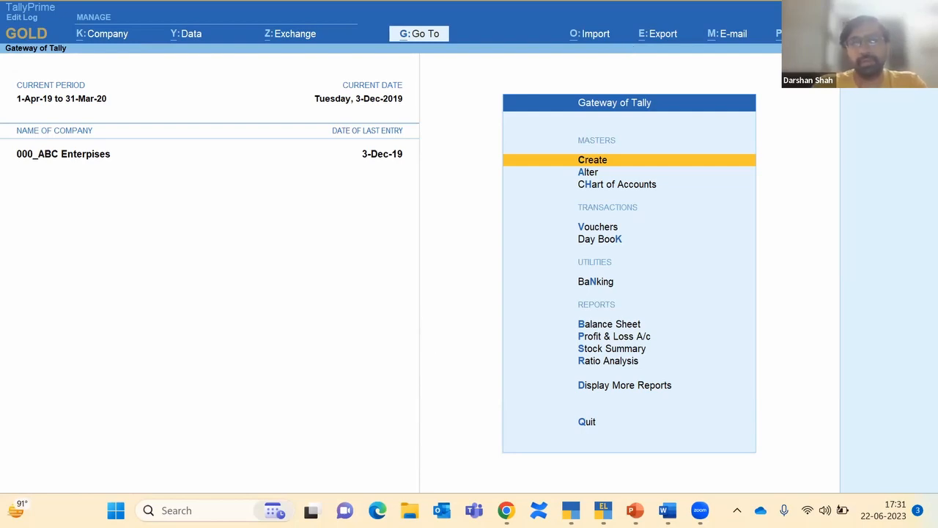
# Step: Shut MSME Company - Seller and load 000_ABC Enterpises, entering the login credentials
pyautogui.click(571, 511)
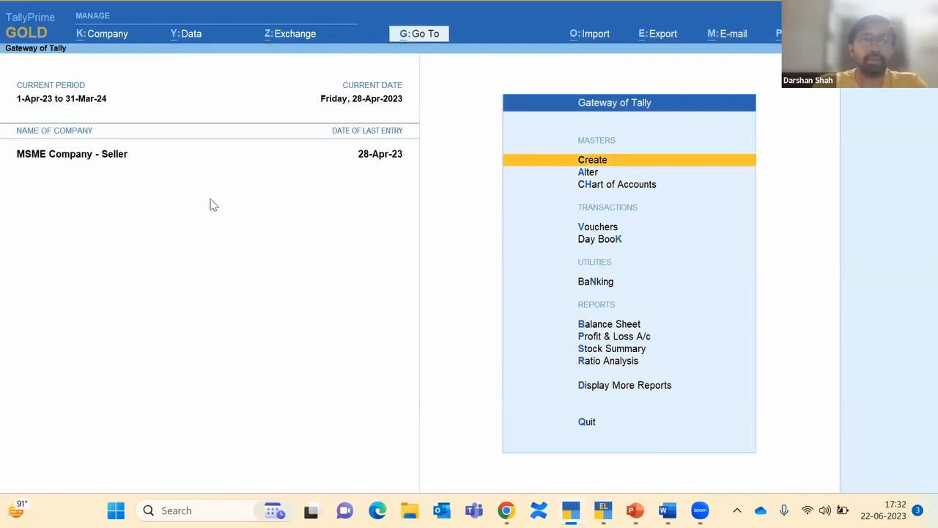
pyautogui.hotkey('alt', 'F3')
pyautogui.press('y')
pyautogui.press('Return')
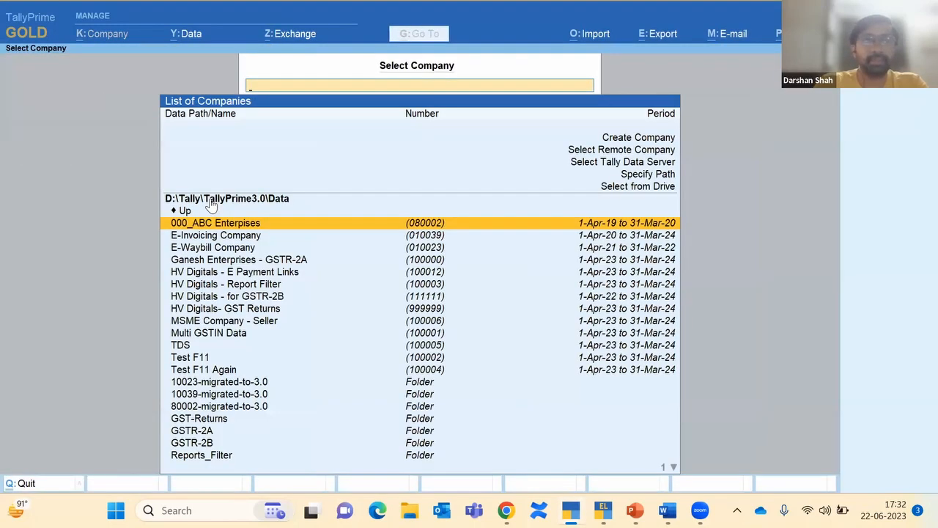
pyautogui.press('Return')
pyautogui.write('a')
pyautogui.press('Return')
pyautogui.write('a')
pyautogui.press('Return')
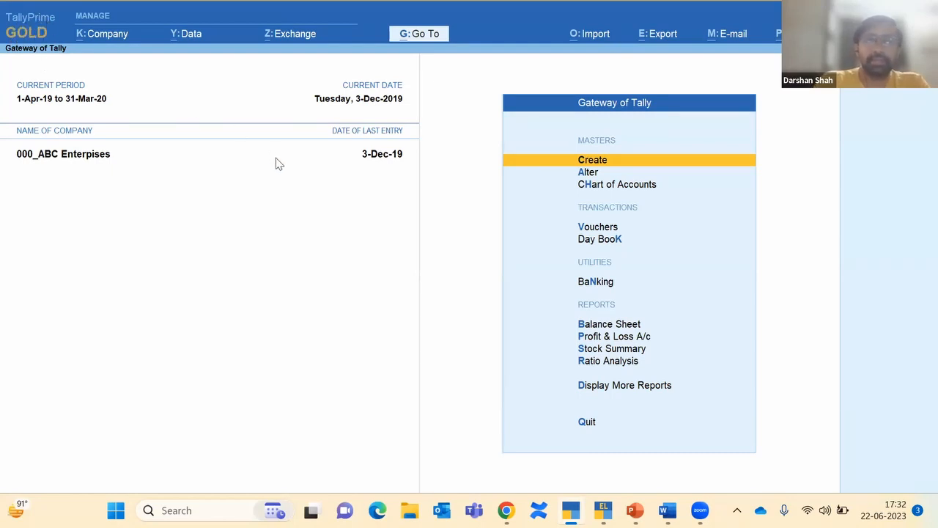
# Step: Set Edit Log applicability and Enable Edit Log to Yes in the 000_ABC Enterpises company alteration
pyautogui.click(100, 37)
pyautogui.press('Down')
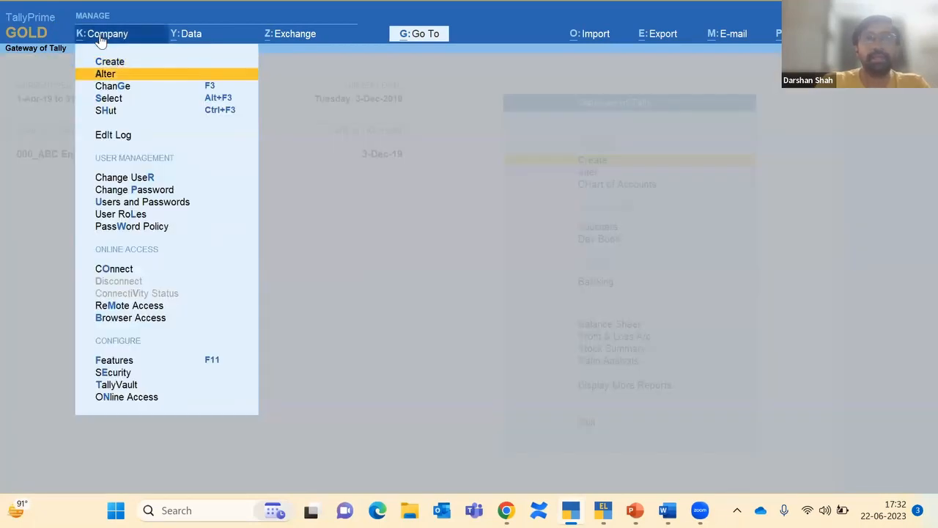
pyautogui.press('Return')
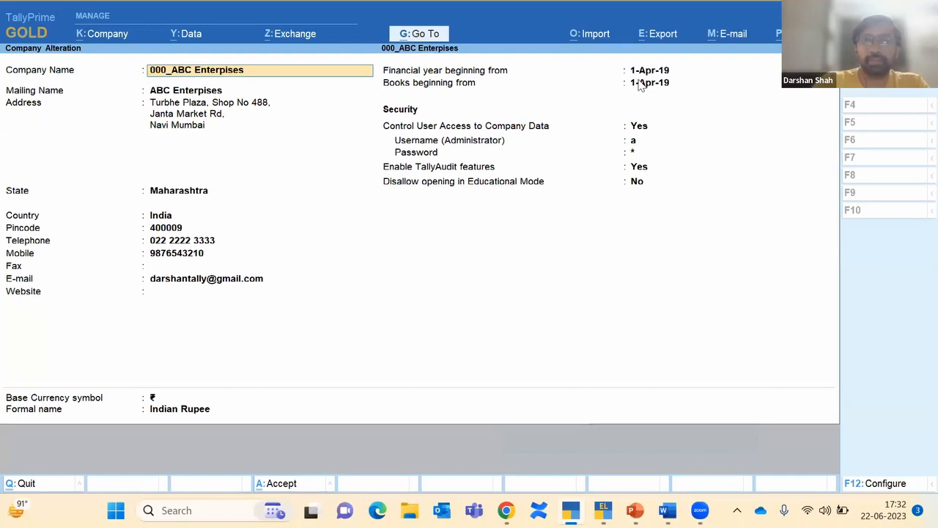
pyautogui.press('F12')
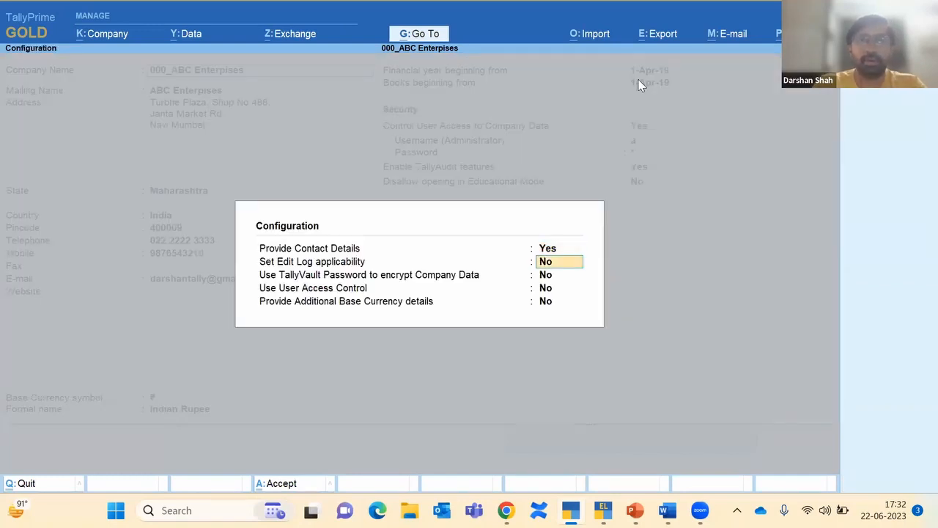
pyautogui.press('y')
pyautogui.hotkey('ctrl', 'a')
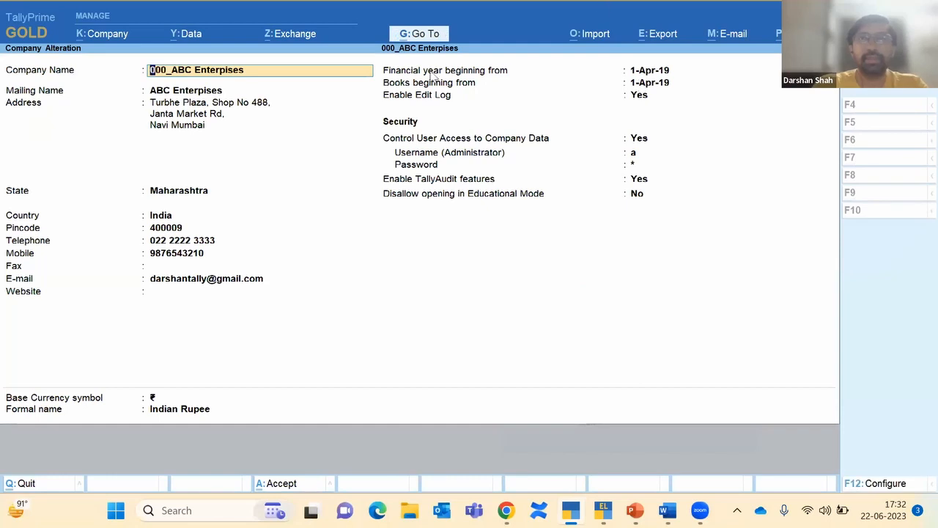
pyautogui.click(643, 98)
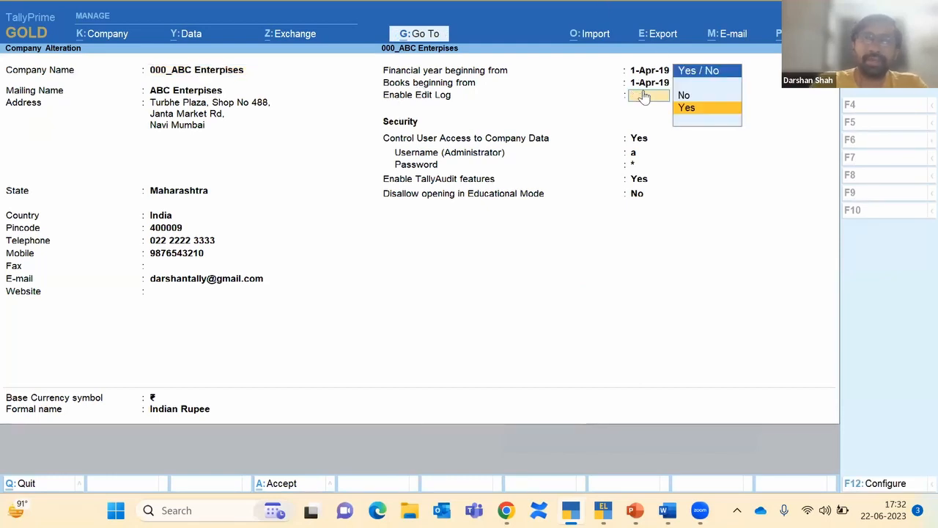
pyautogui.press('Escape')
pyautogui.press('y')
pyautogui.press('Escape')
pyautogui.press('Escape')
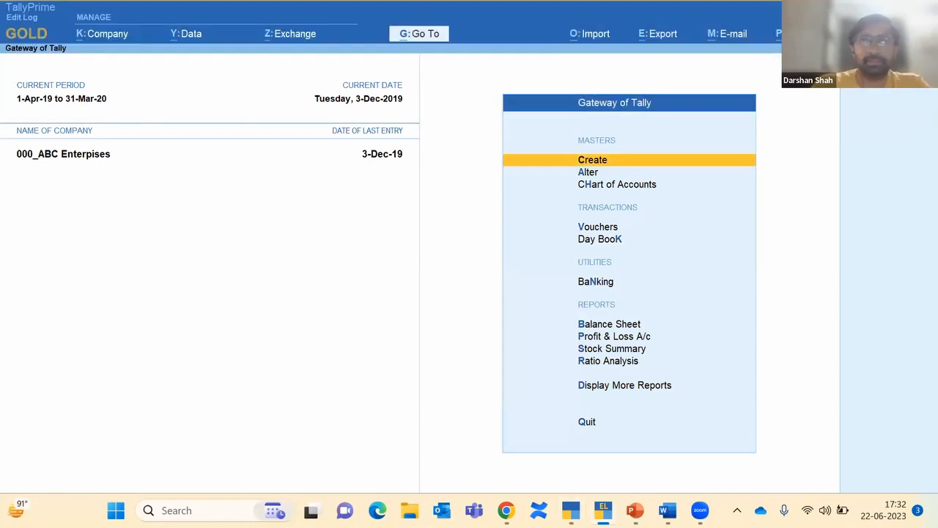
# Step: Switch to the slide show showing 'TallyPrime Edit Log Hai toh Audit Trail Easy Hai'
pyautogui.hotkey('alt', 'Tab')
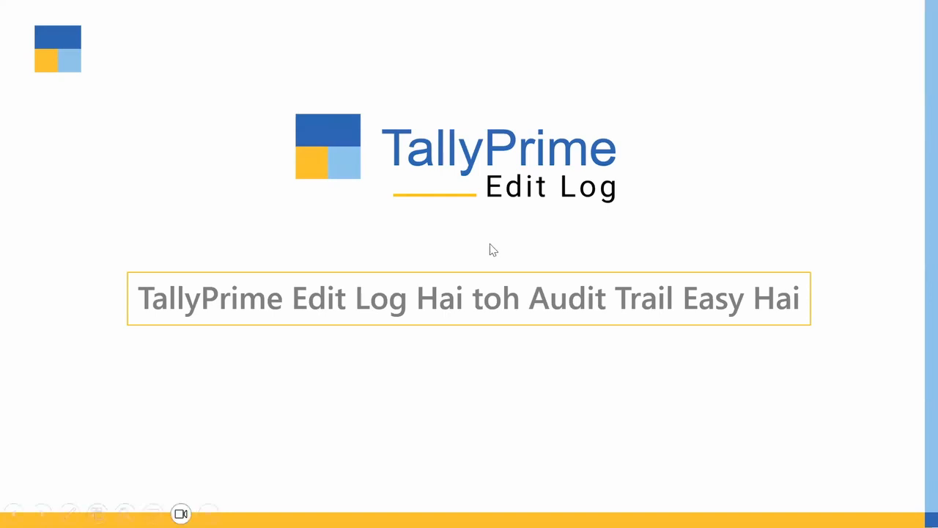
# Step: Cycle through the window switcher to the TallyPrime Edit Log window
pyautogui.hotkey('alt', 'Tab')
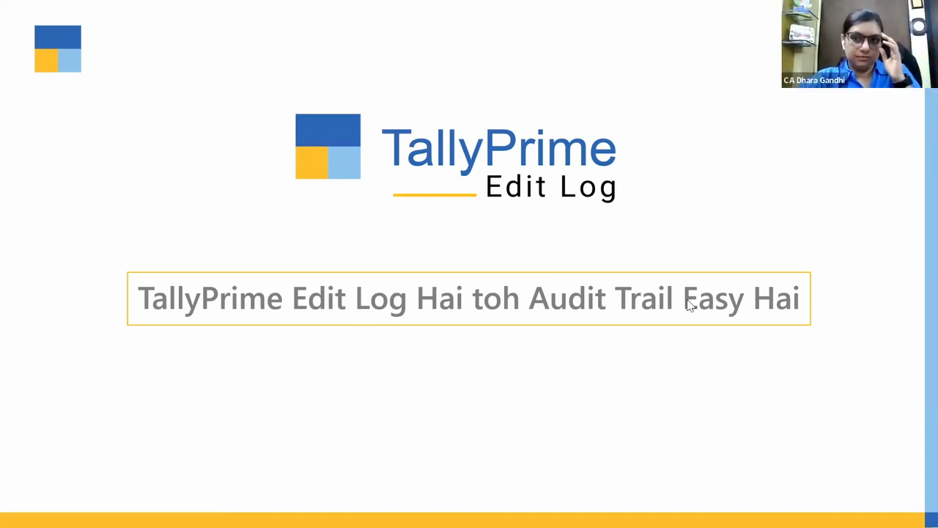
pyautogui.hotkey('alt', 'Tab')
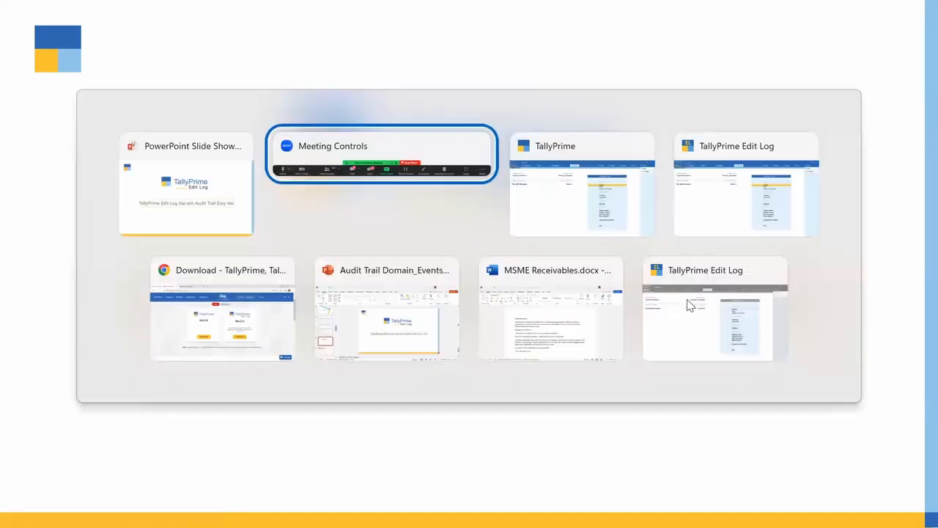
pyautogui.hotkey('alt', 'Tab')
pyautogui.hotkey('alt', 'Tab')
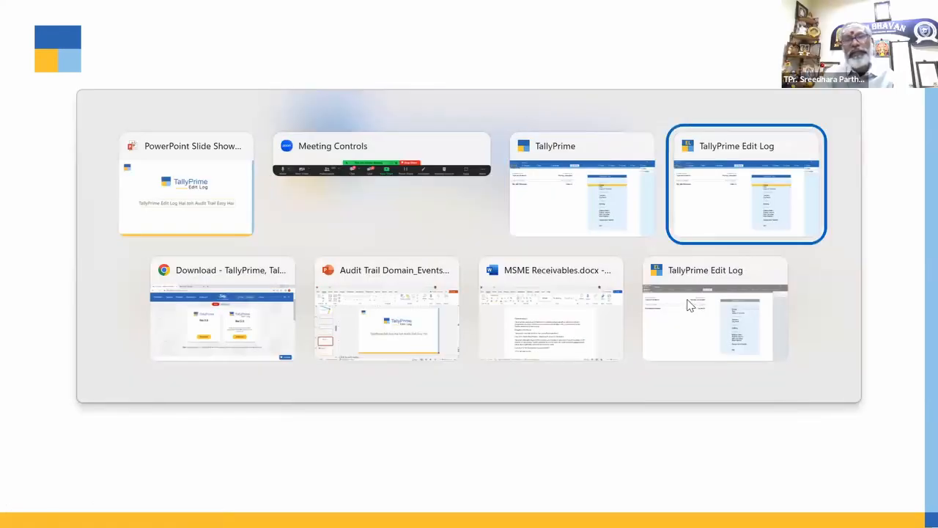
# Step: Shut the 000_ABC Enterpises company and highlight E-Invoicing Company in the Select Company list
pyautogui.hotkey('alt', 'F3')
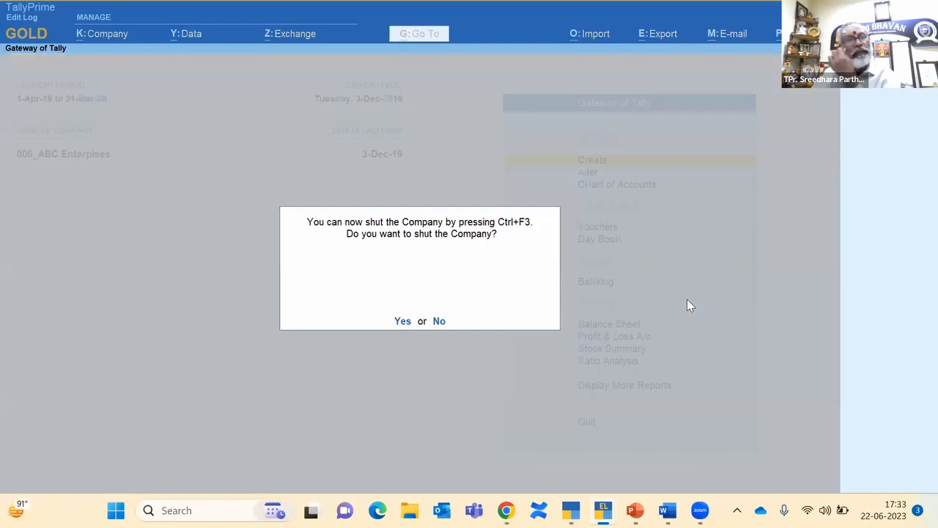
pyautogui.press('y')
pyautogui.press('Return')
pyautogui.press('Down')
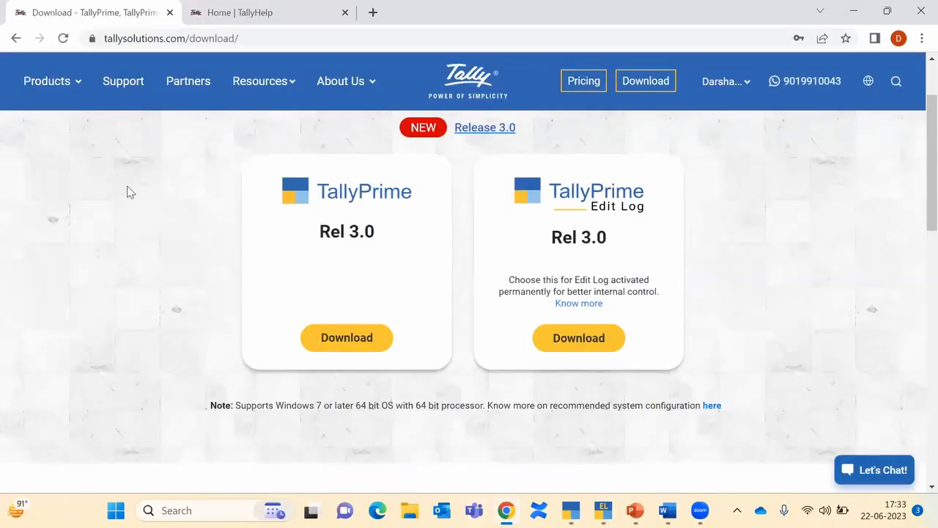
# Step: Switch Chrome to the 'Home | TallyHelp' tab
pyautogui.click(237, 16)
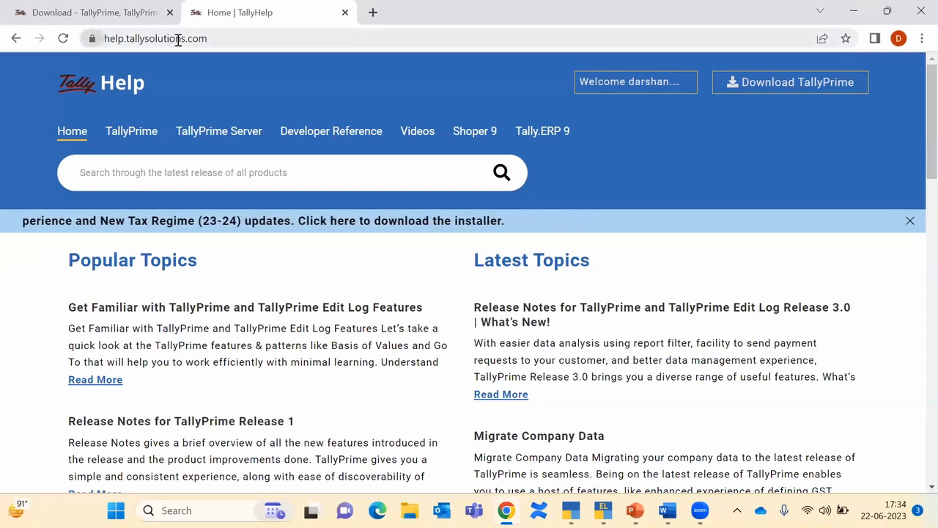
# Step: Search the TallyHelp articles for 'eInvoice'
pyautogui.click(210, 172)
pyautogui.write('e')
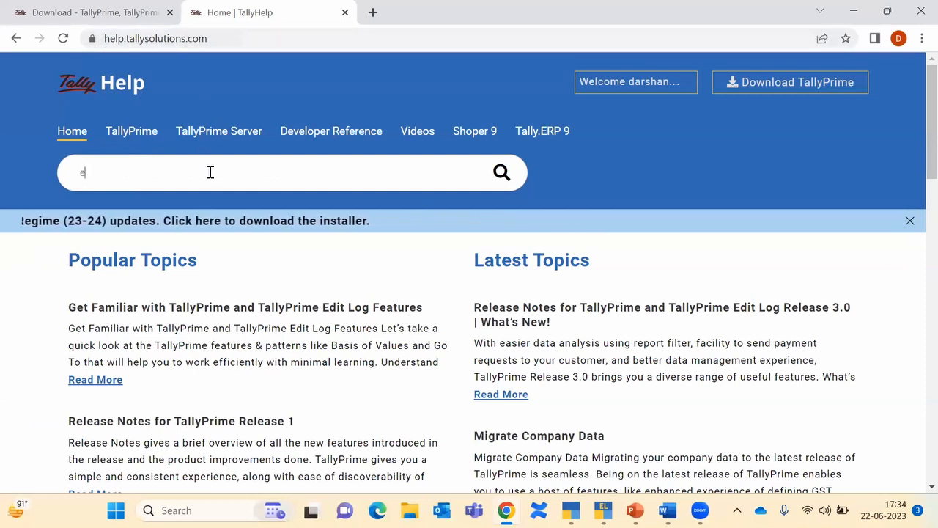
pyautogui.write('Invoice')
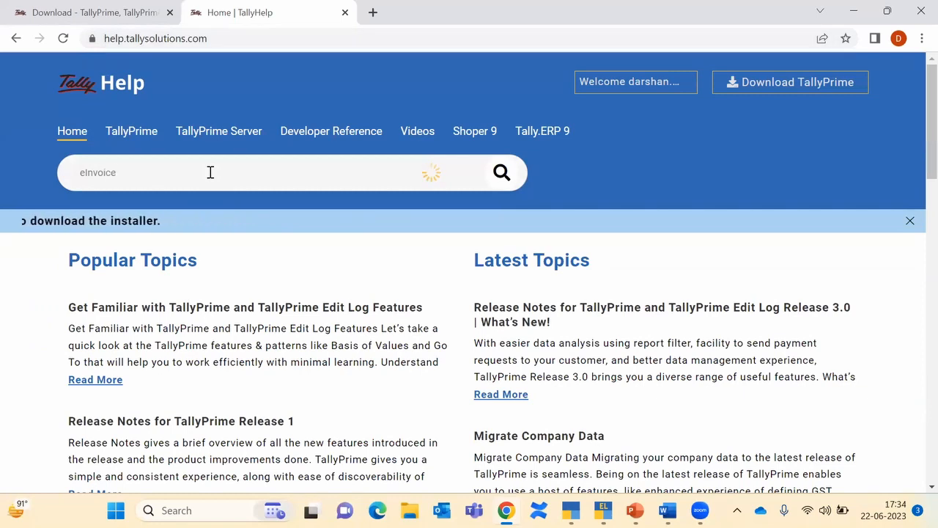
pyautogui.press('Return')
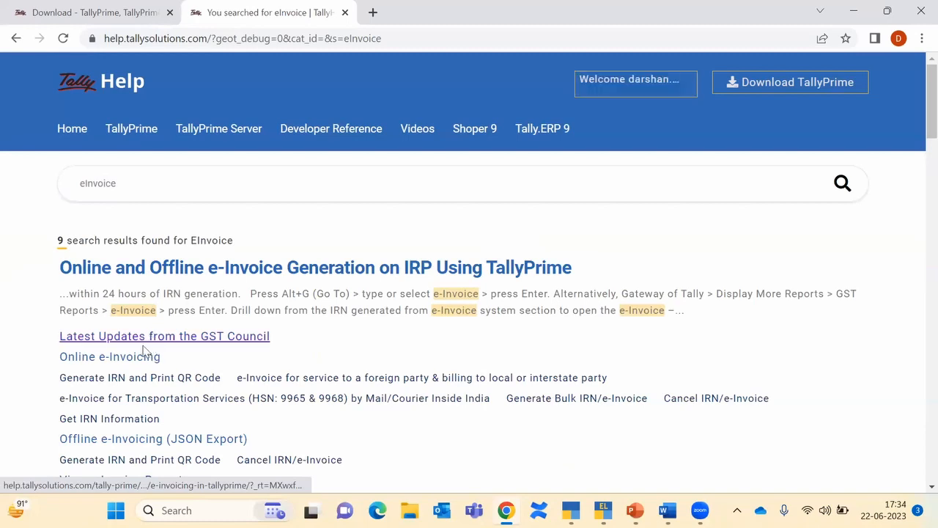
# Step: Open the One-Time Setup for e-Invoicing article and read down to Create API User Profile
pyautogui.click(112, 357)
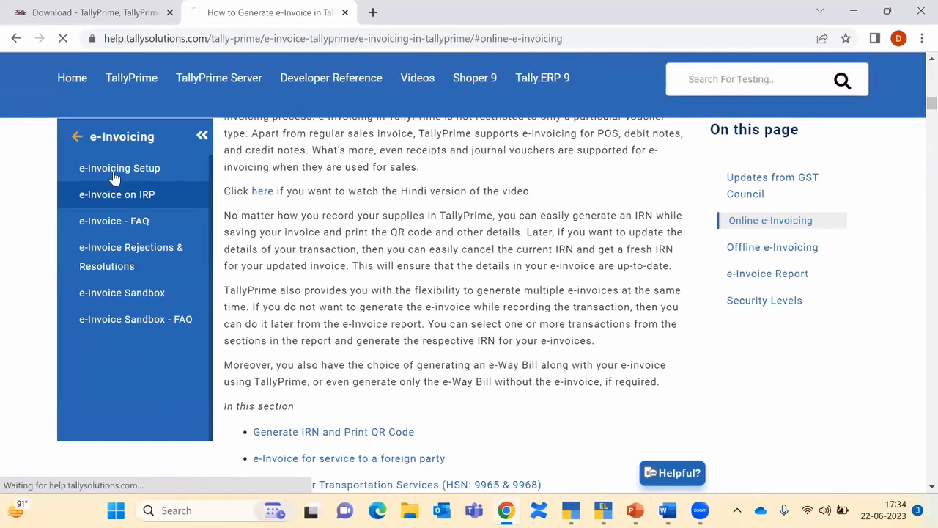
pyautogui.click(115, 170)
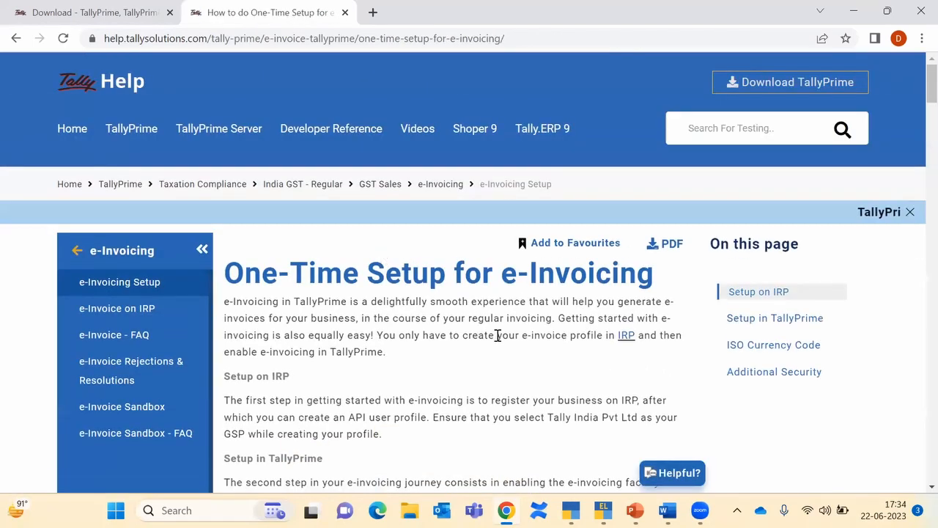
pyautogui.scroll(-12, 496, 336)
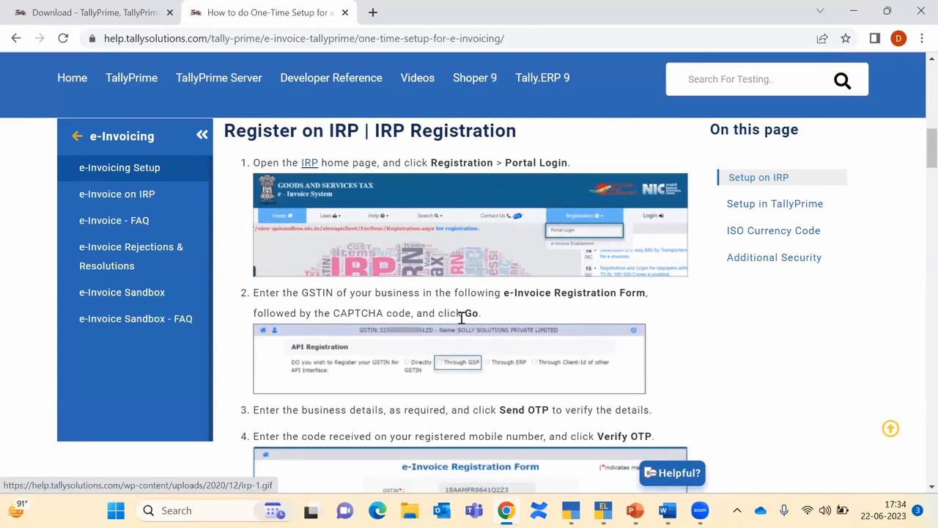
pyautogui.scroll(-2, 461, 312)
pyautogui.scroll(-4, 437, 257)
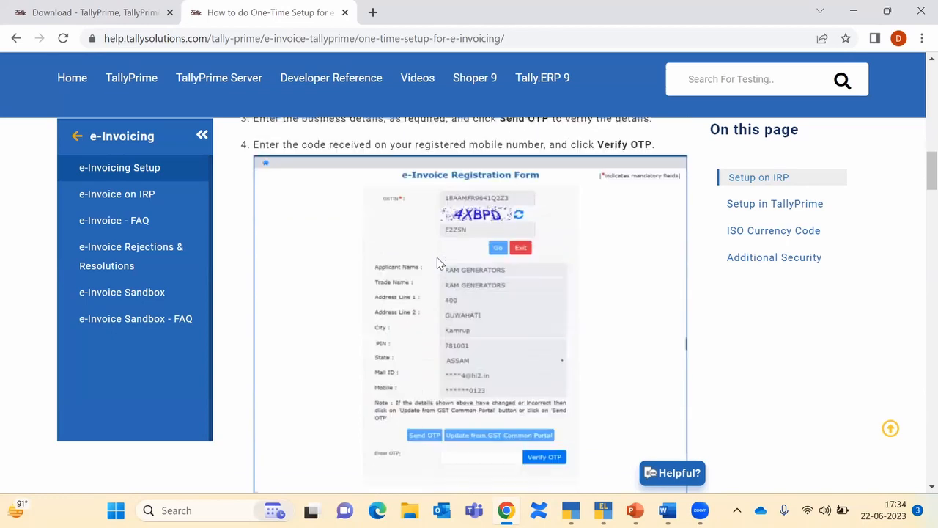
pyautogui.scroll(-2, 437, 384)
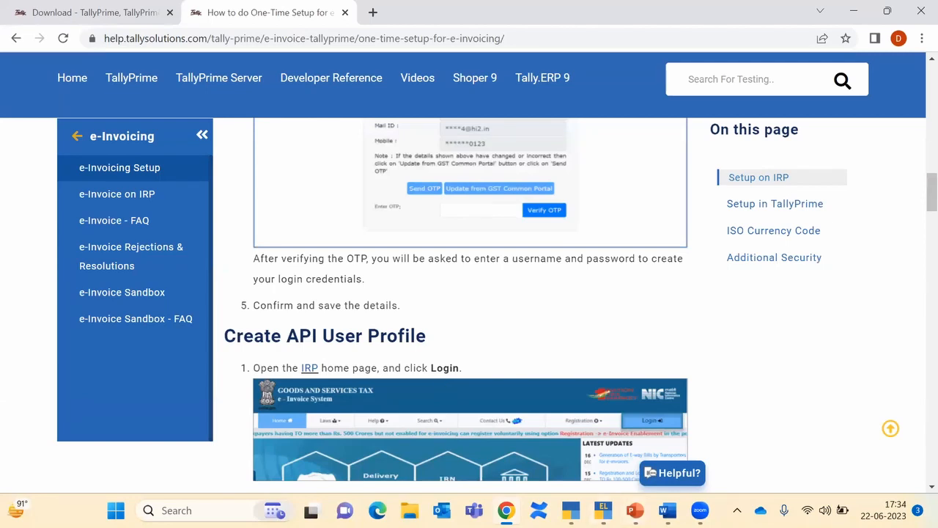
# Step: Check the e-Invoicing applicable setting in the company's GST details, then quit without saving
pyautogui.moveTo(603, 511)
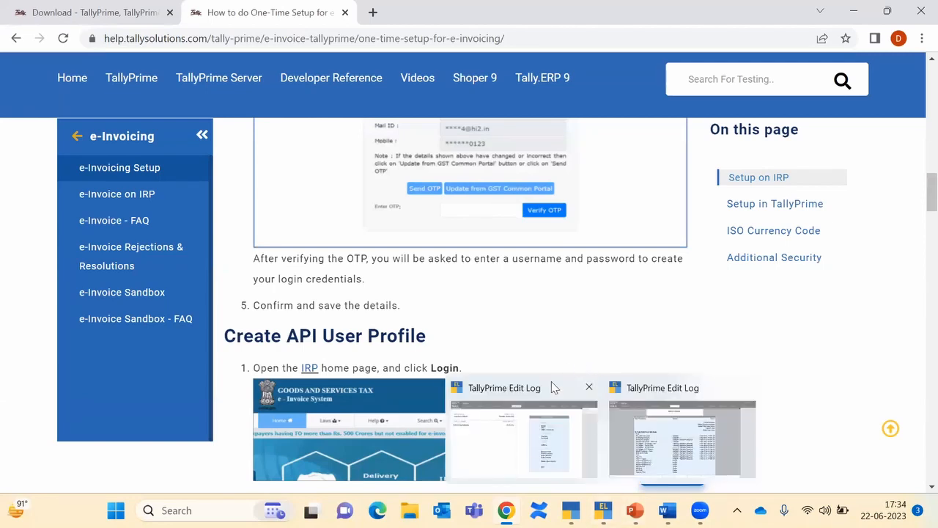
pyautogui.click(521, 440)
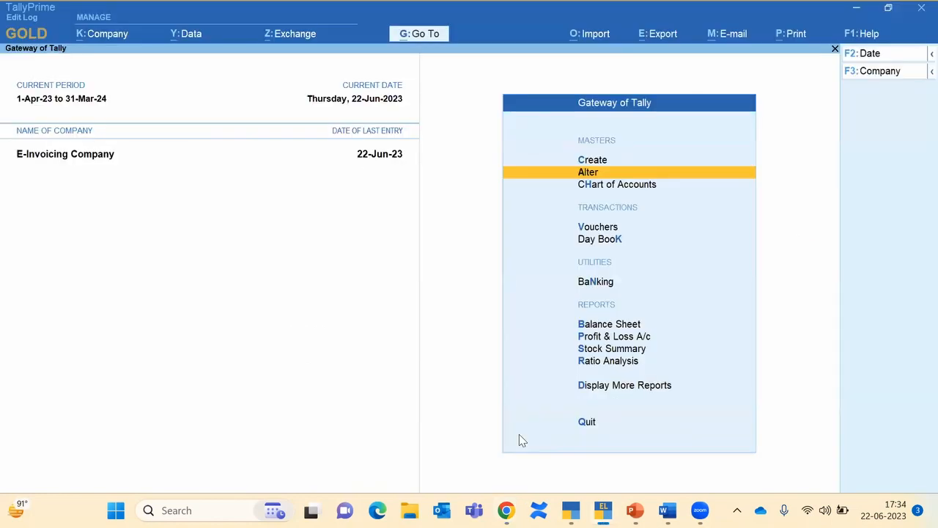
pyautogui.press('F11')
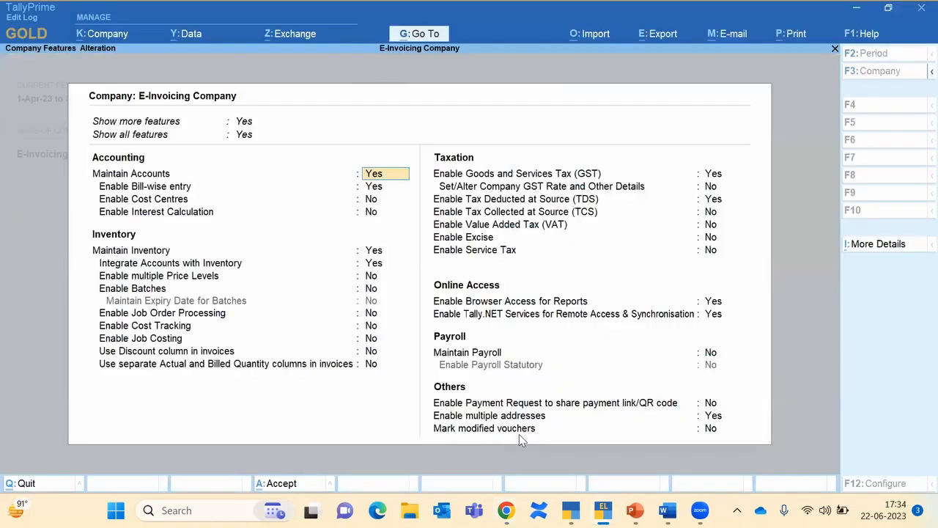
pyautogui.click(712, 173)
pyautogui.click(712, 173)
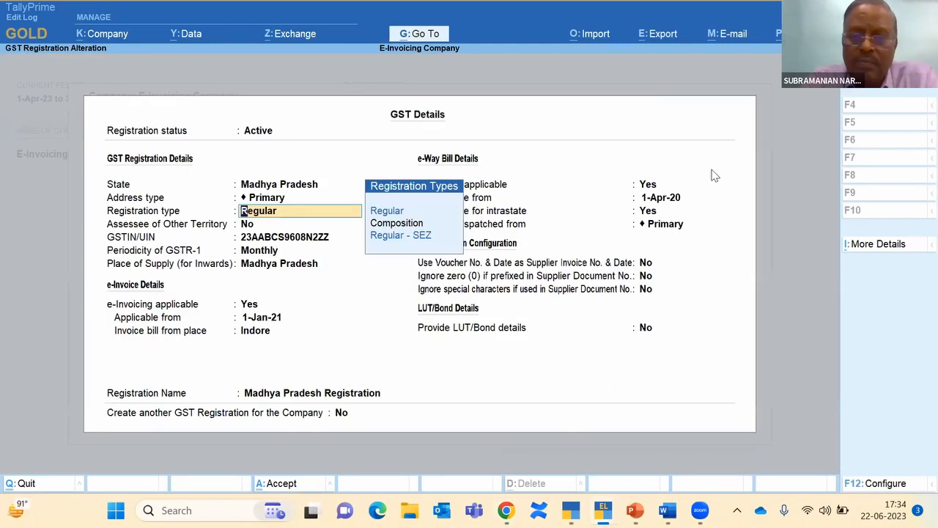
pyautogui.press('Return')
pyautogui.press('Return')
pyautogui.press('Return')
pyautogui.press('Return')
pyautogui.press('Return')
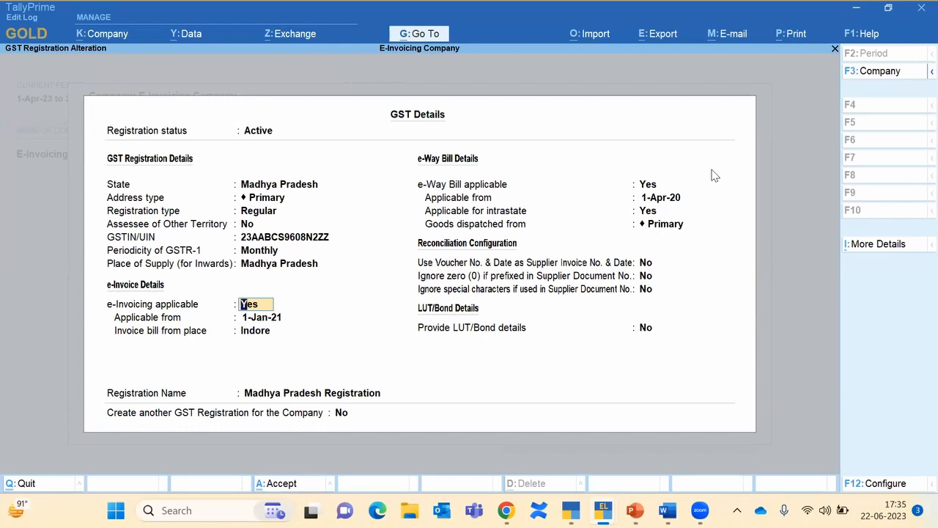
pyautogui.press('BackSpace')
pyautogui.press('Escape')
pyautogui.press('y')
# Step: Leave the company features and start a new Sales voucher No. 758
pyautogui.press('Escape')
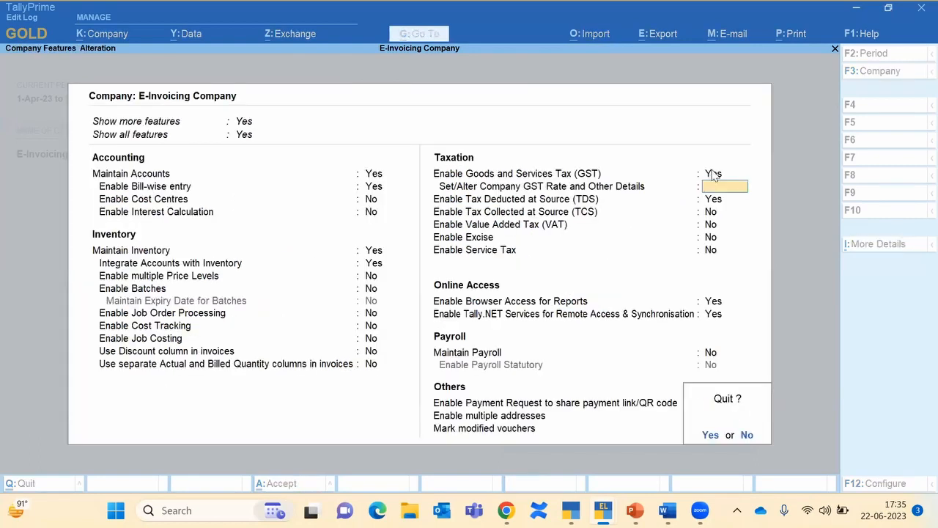
pyautogui.press('y')
pyautogui.press('Up')
pyautogui.press('Down')
pyautogui.press('Down')
pyautogui.press('Down')
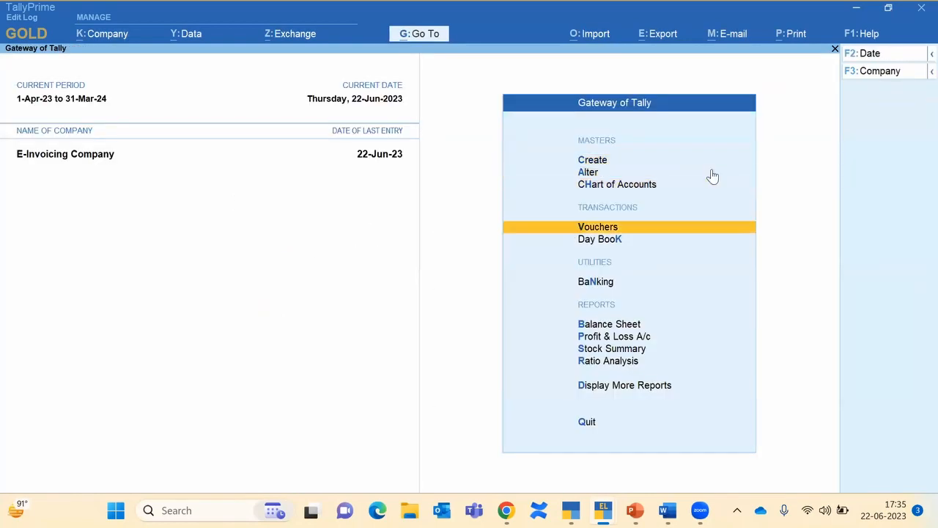
pyautogui.press('Return')
# Step: Bill Gautam Traders for Service Sales 60,000 plus IGST 10,800
pyautogui.press('Return')
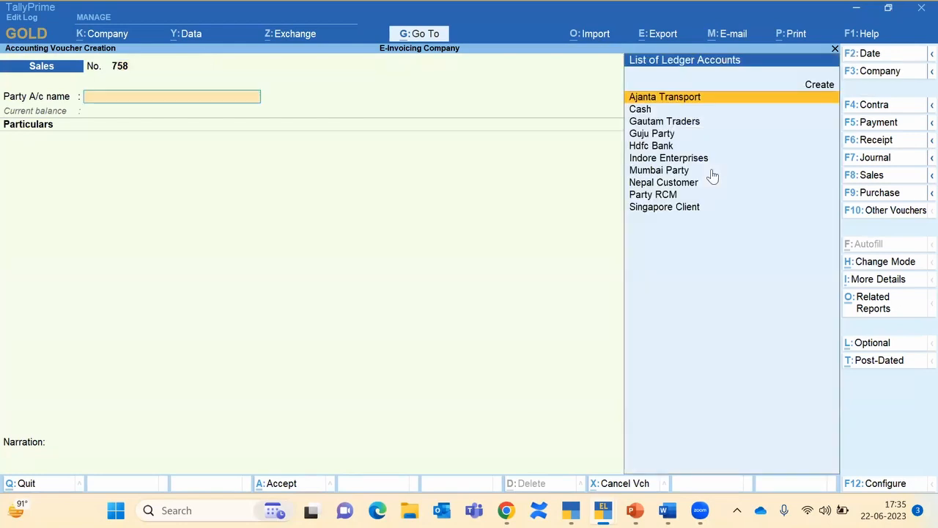
pyautogui.press('Down')
pyautogui.press('Down')
pyautogui.press('Return')
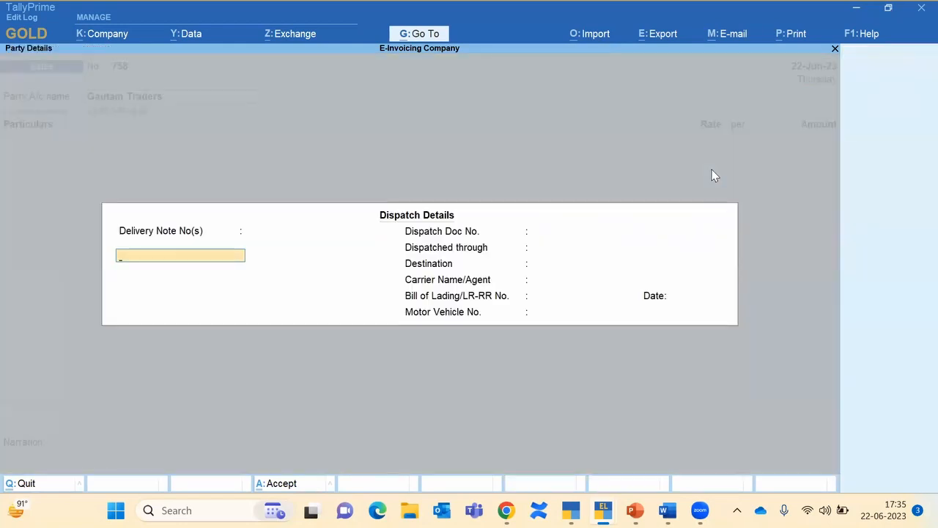
pyautogui.hotkey('ctrl', 'a')
pyautogui.hotkey('ctrl', 'a')
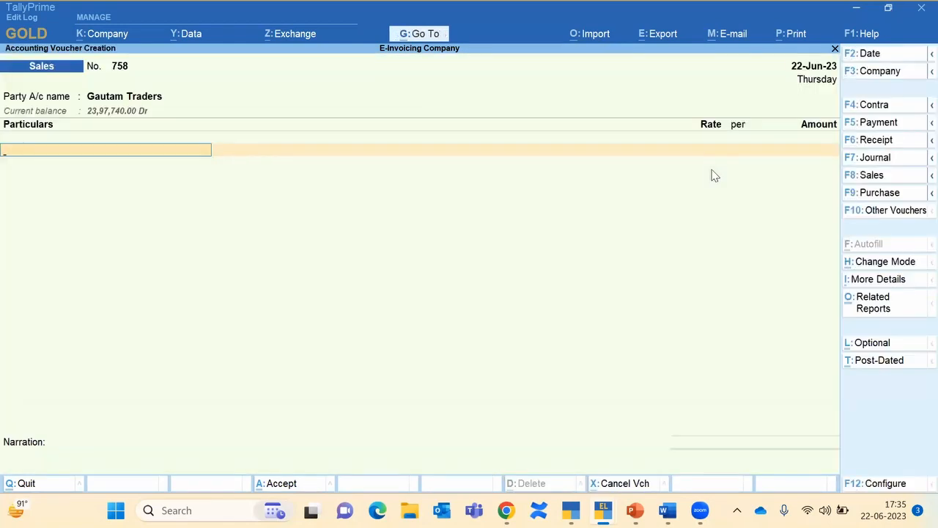
pyautogui.press('Down')
pyautogui.press('Down')
pyautogui.press('Down')
pyautogui.press('Down')
pyautogui.press('Down')
pyautogui.press('Down')
pyautogui.press('Down')
pyautogui.press('Down')
pyautogui.press('Down')
pyautogui.press('Down')
pyautogui.press('Down')
pyautogui.press('Down')
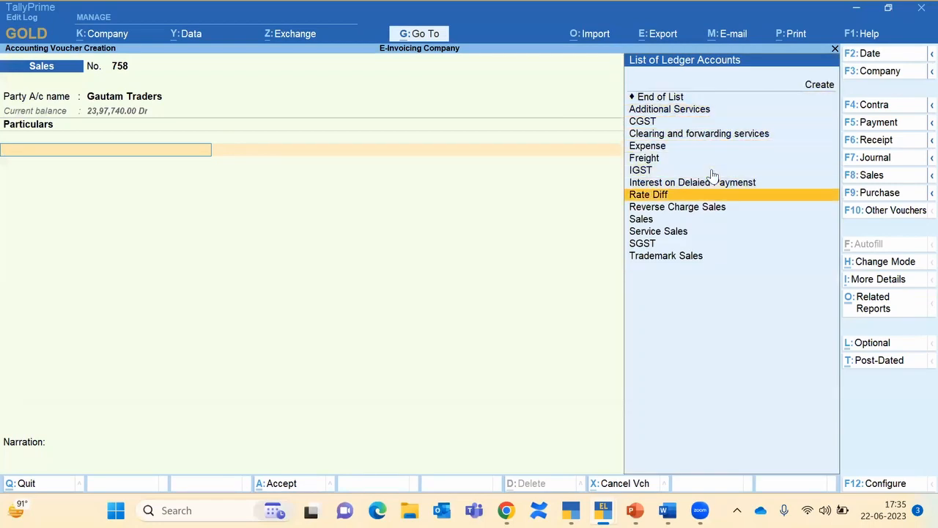
pyautogui.press('Return')
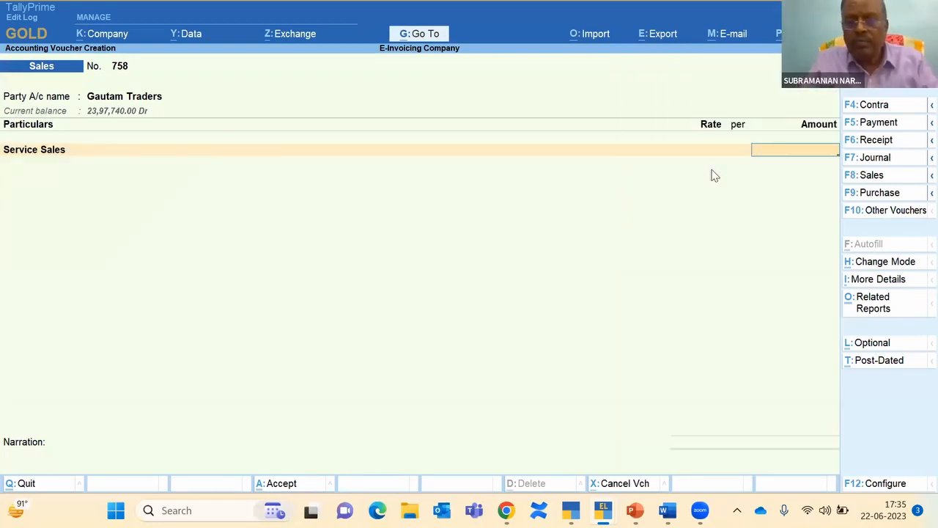
pyautogui.write('60000')
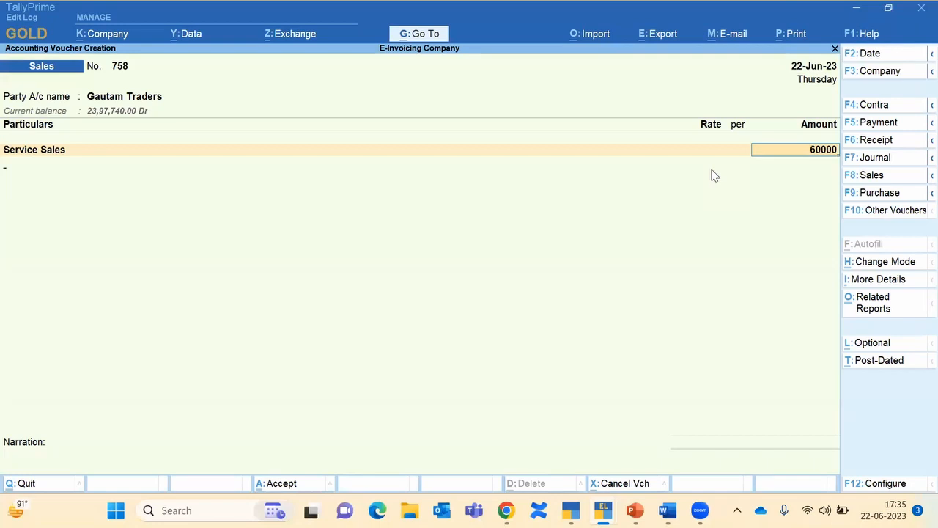
pyautogui.press('Return')
pyautogui.press('Down')
pyautogui.press('Down')
pyautogui.press('Down')
pyautogui.press('Down')
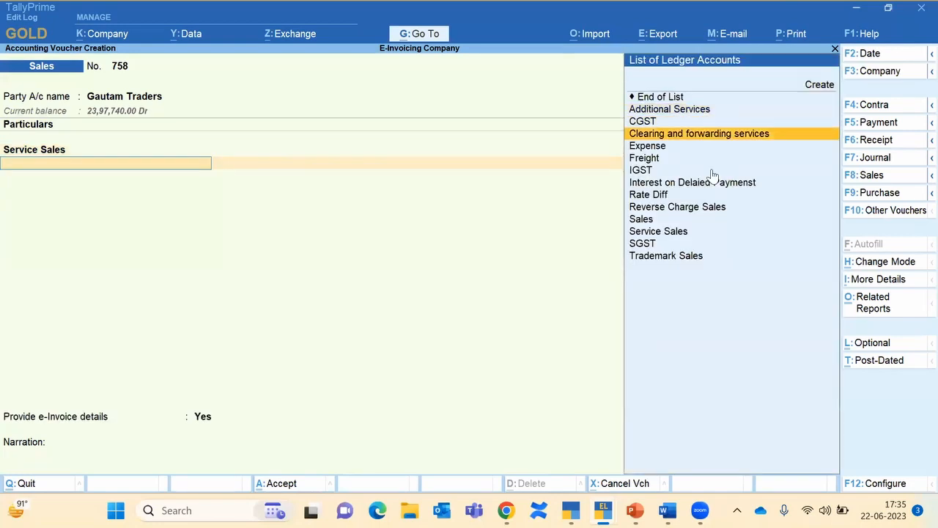
pyautogui.press('Down')
pyautogui.press('Down')
pyautogui.press('Down')
pyautogui.press('Return')
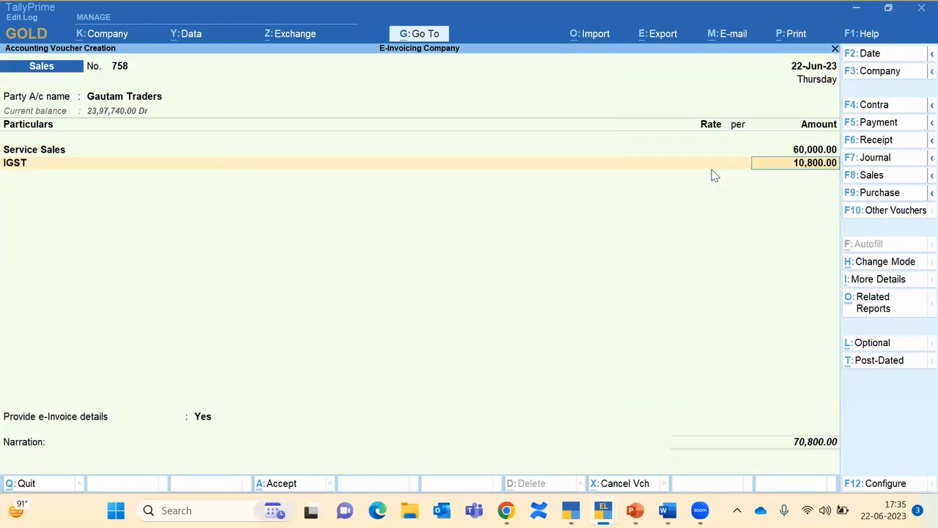
# Step: Provide e-Invoice details, add New Ref bill 758, and generate the e-Invoice
pyautogui.press('Return')
pyautogui.press('Return')
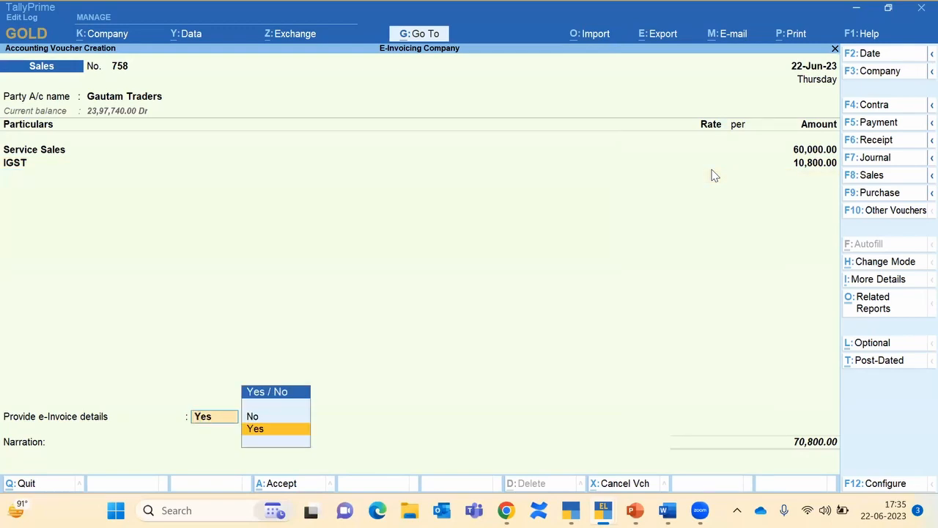
pyautogui.press('Return')
pyautogui.press('Return')
pyautogui.press('Return')
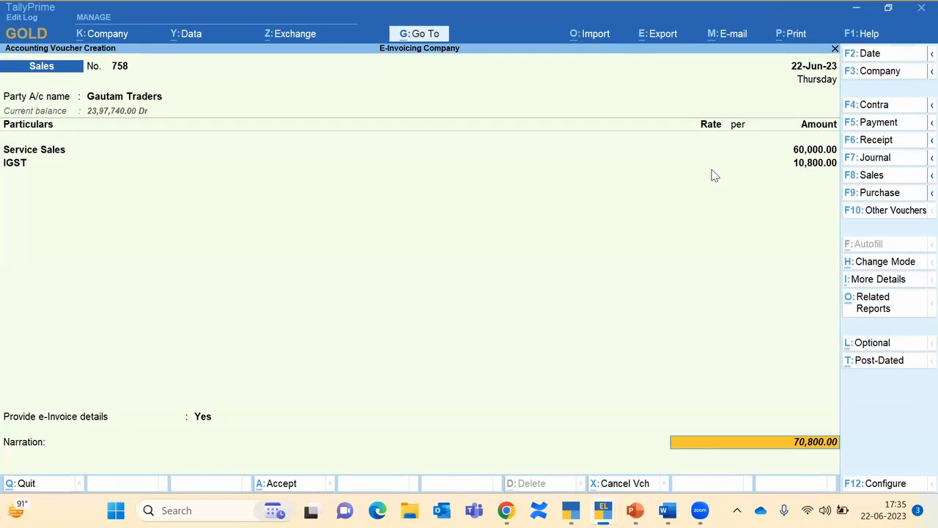
pyautogui.press('Return')
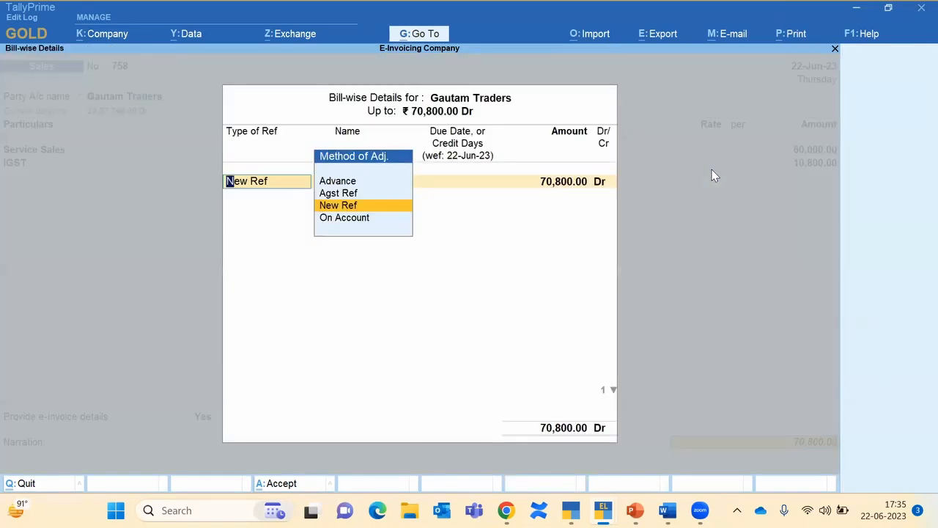
pyautogui.press('Return')
pyautogui.press('Return')
pyautogui.press('Return')
pyautogui.press('Return')
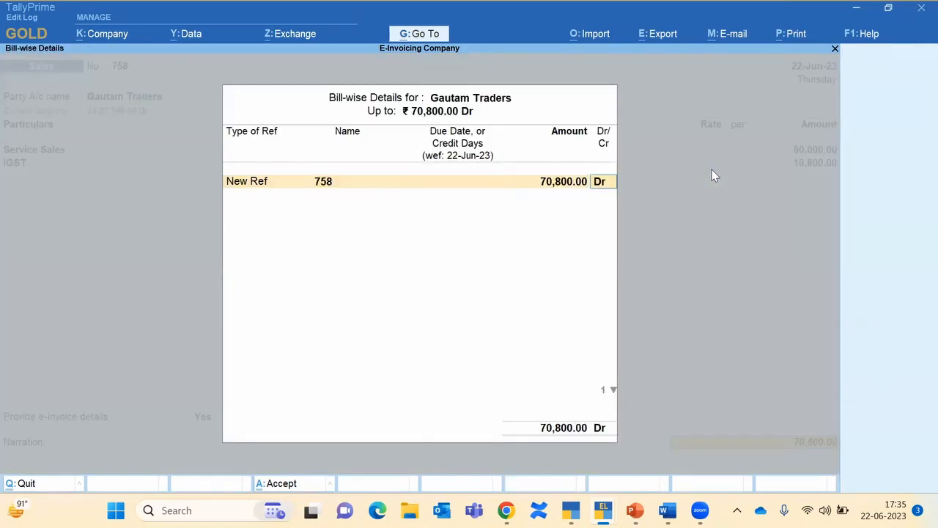
pyautogui.press('Return')
pyautogui.press('Return')
pyautogui.press('Return')
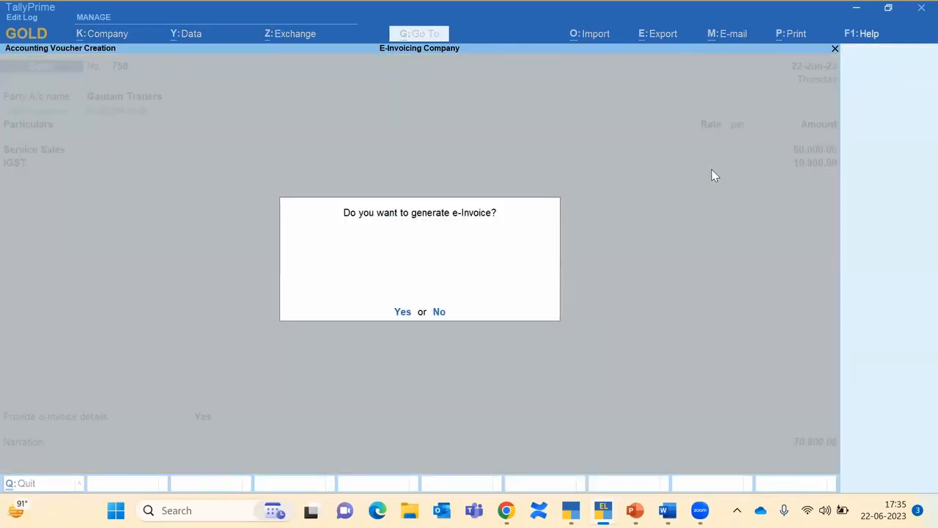
pyautogui.press('Return')
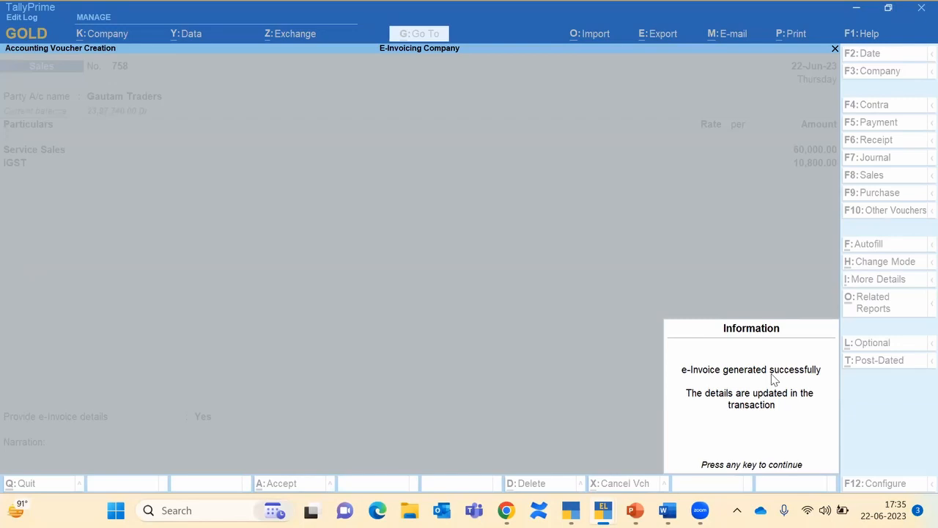
pyautogui.press('Return')
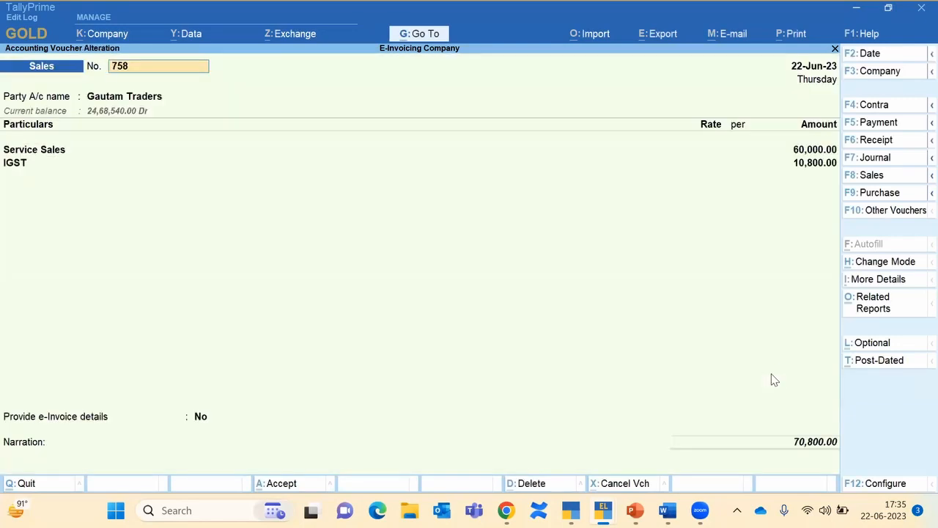
# Step: Preview voucher 758's Tax Invoice with its IRN and QR code, then close the print options without printing
pyautogui.hotkey('alt', 'p')
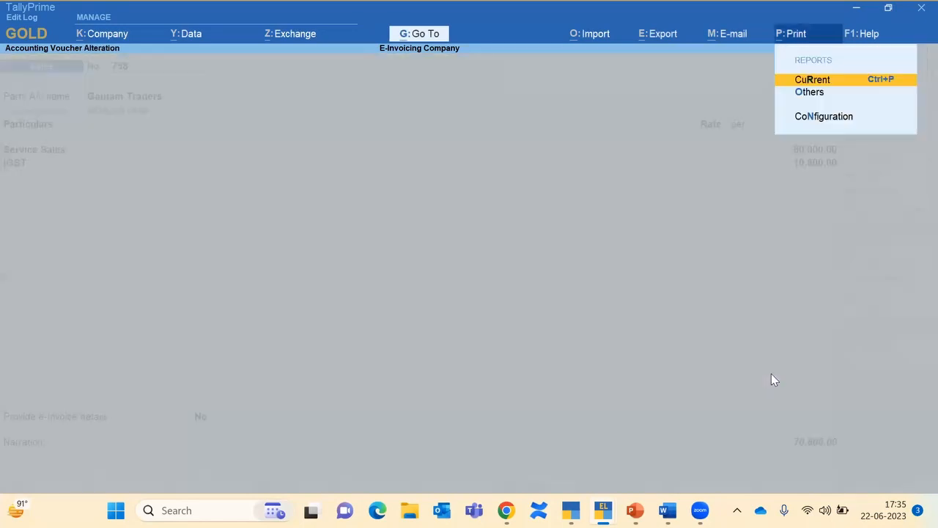
pyautogui.press('Return')
pyautogui.press('i')
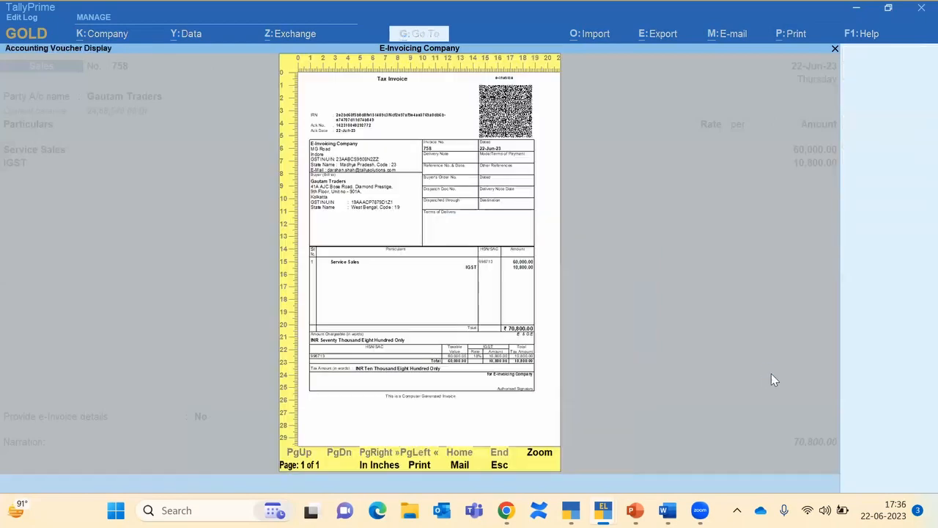
pyautogui.press('z')
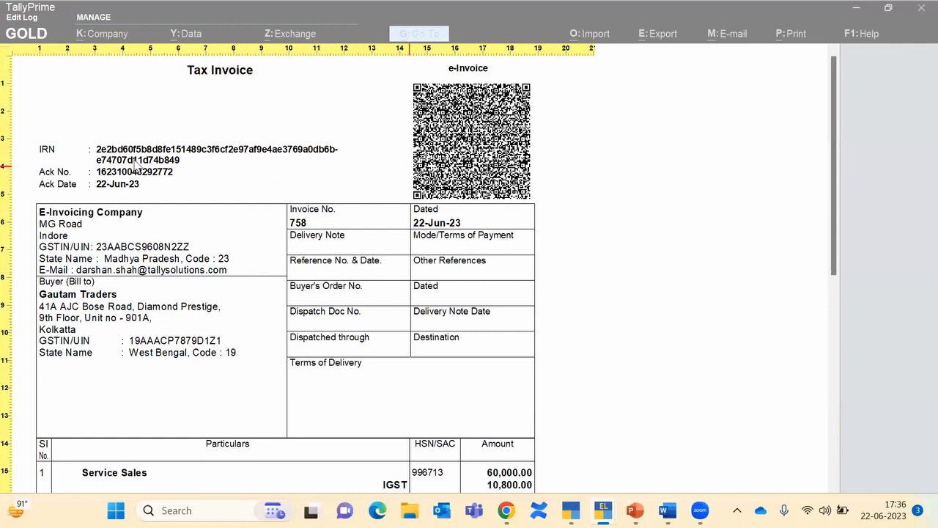
pyautogui.press('Escape')
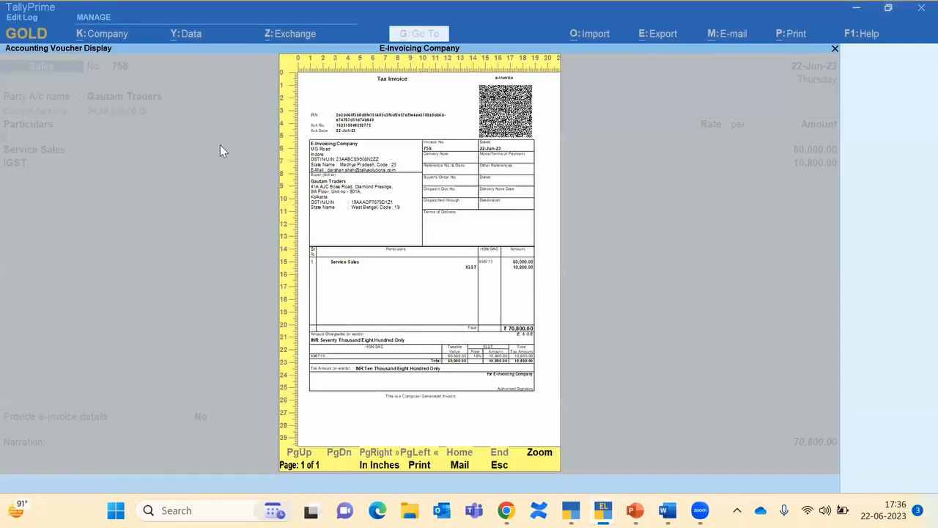
pyautogui.press('Escape')
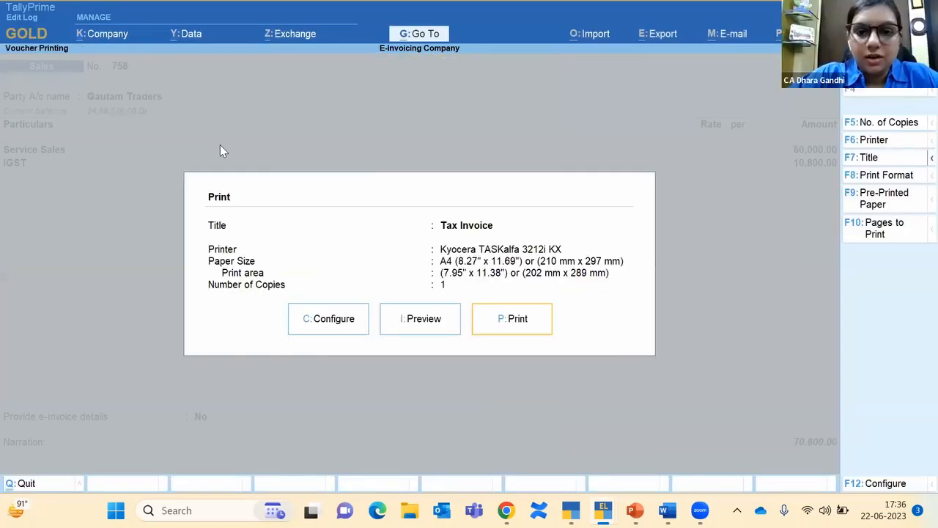
pyautogui.press('Left')
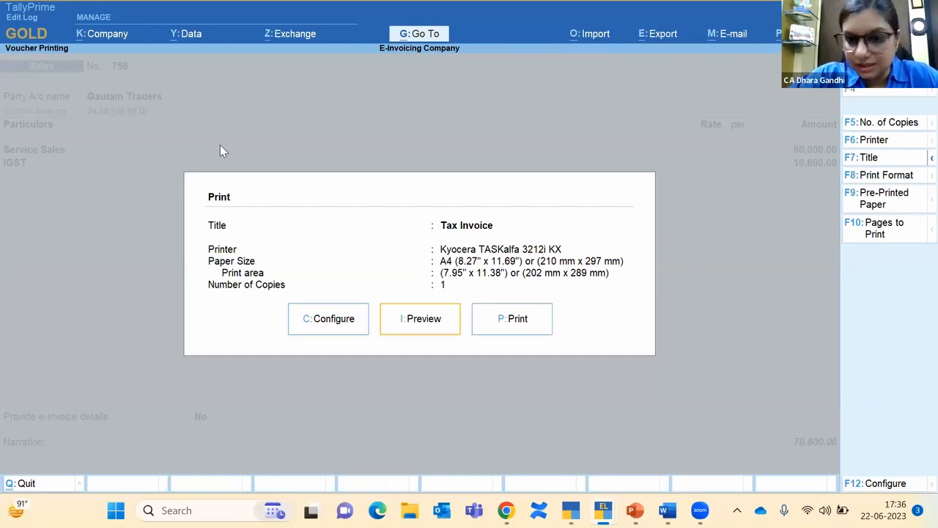
pyautogui.press('Escape')
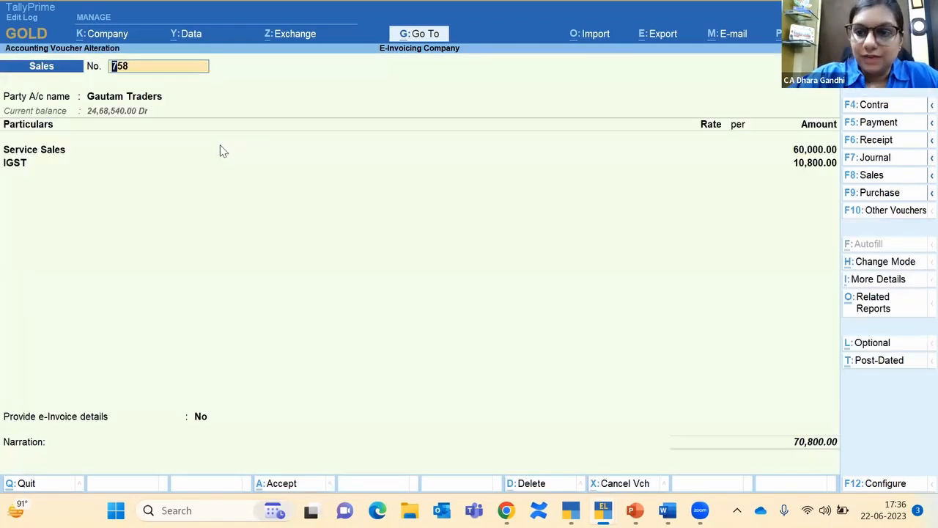
# Step: Inspect the company's GST e-way bill applicability settings and quit without saving
pyautogui.press('F11')
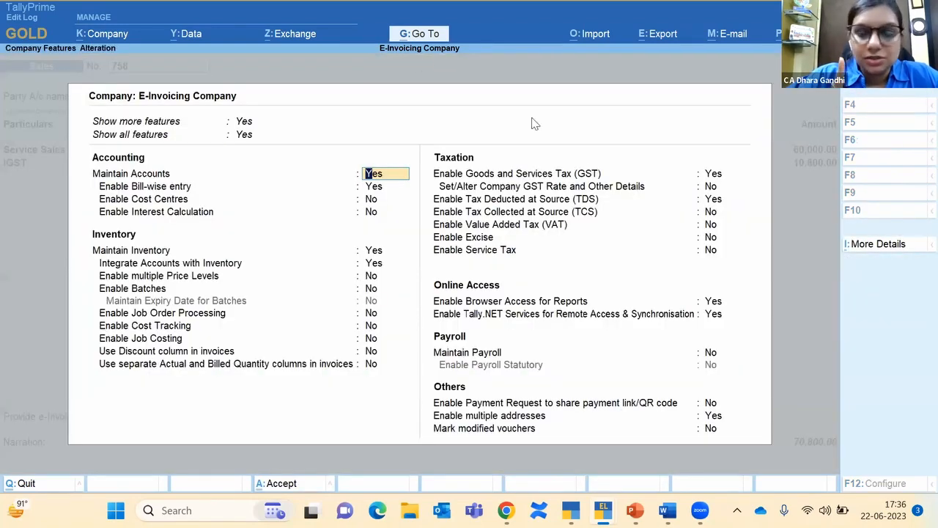
pyautogui.click(711, 176)
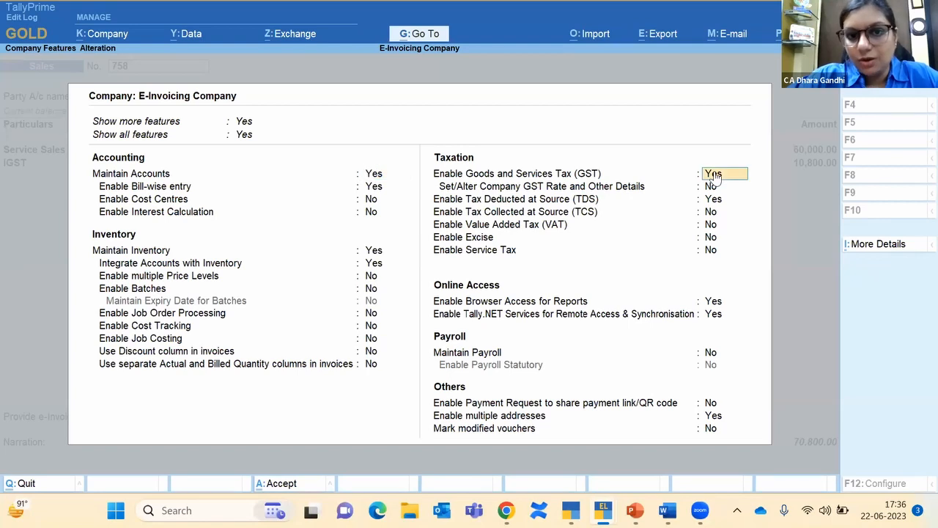
pyautogui.press('Return')
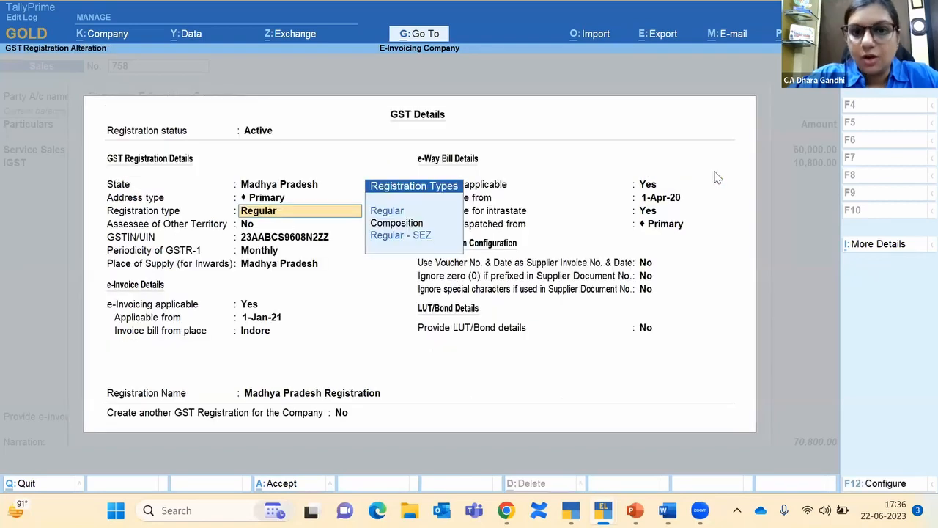
pyautogui.click(648, 185)
pyautogui.press('Return')
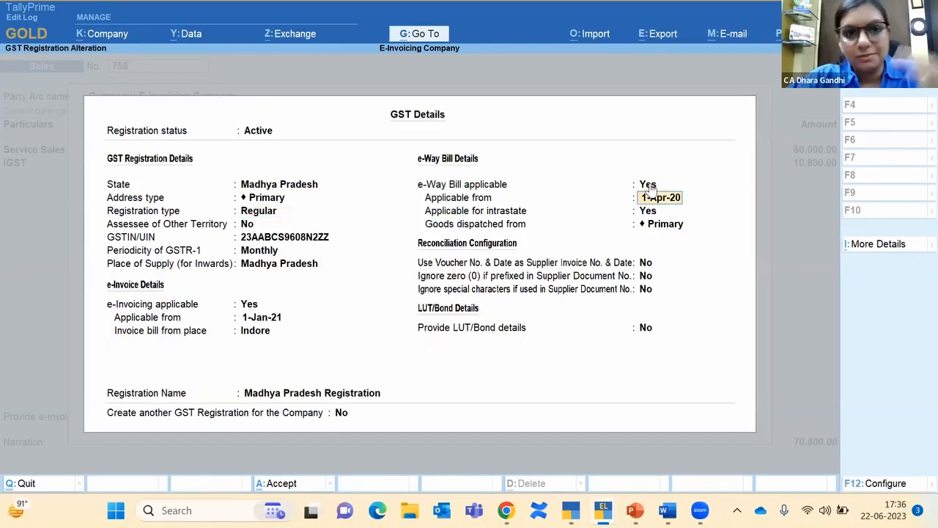
pyautogui.press('Escape')
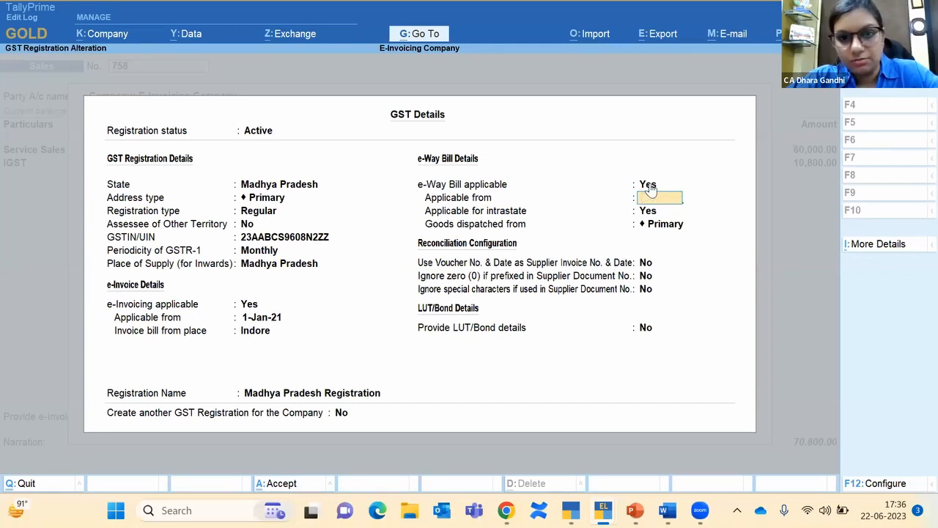
pyautogui.press('Escape')
pyautogui.press('y')
# Step: Leave company features and voucher 758 for a blank Sales voucher 759
pyautogui.press('Escape')
pyautogui.press('Escape')
pyautogui.press('y')
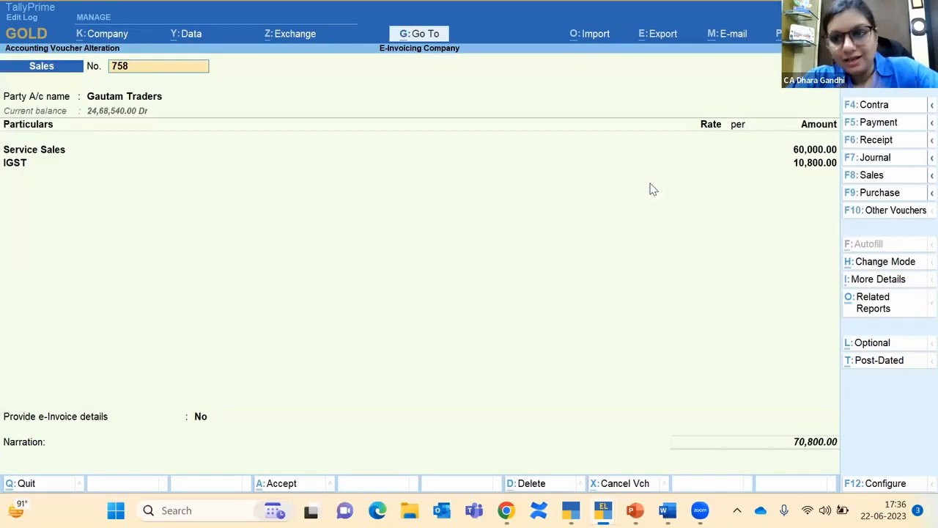
pyautogui.press('Escape')
pyautogui.press('Escape')
pyautogui.press('y')
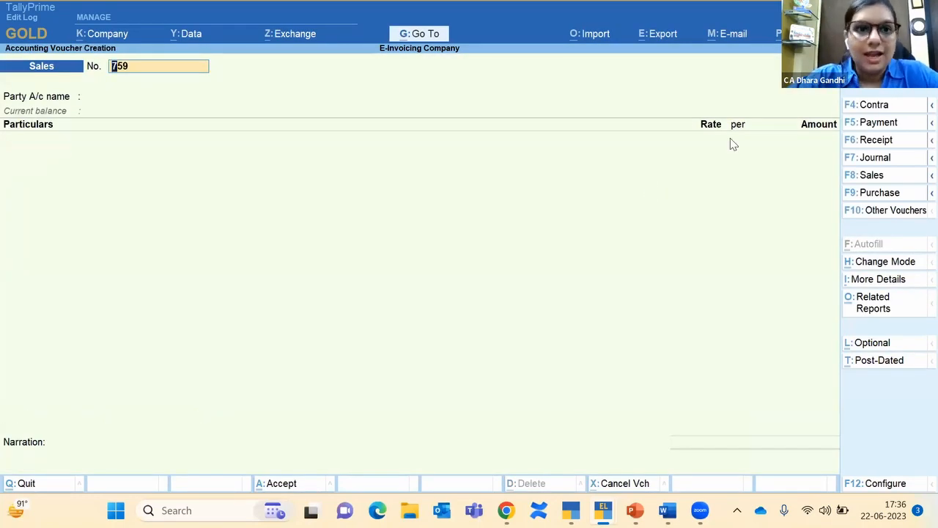
# Step: Switch voucher 759 to Item Invoice mode with Mumbai Party as the party
pyautogui.click(881, 279)
pyautogui.press('Escape')
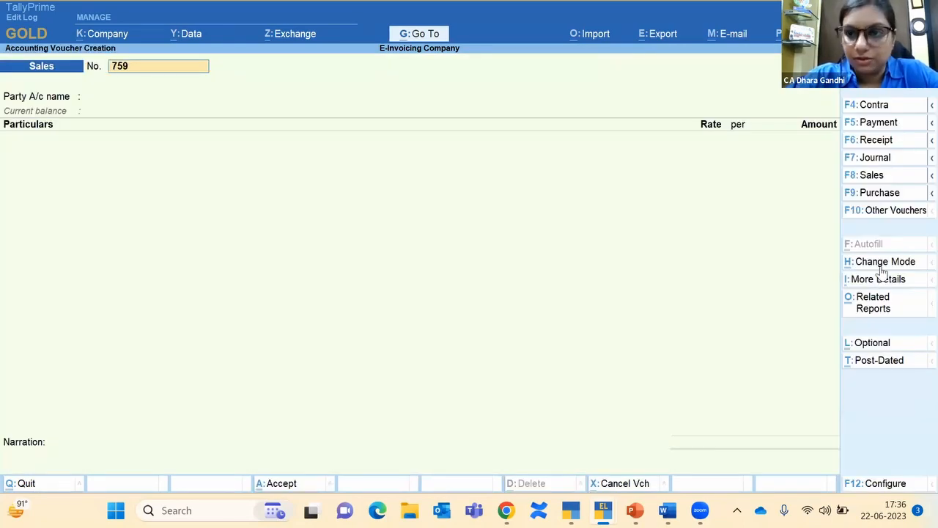
pyautogui.click(884, 270)
pyautogui.press('Up')
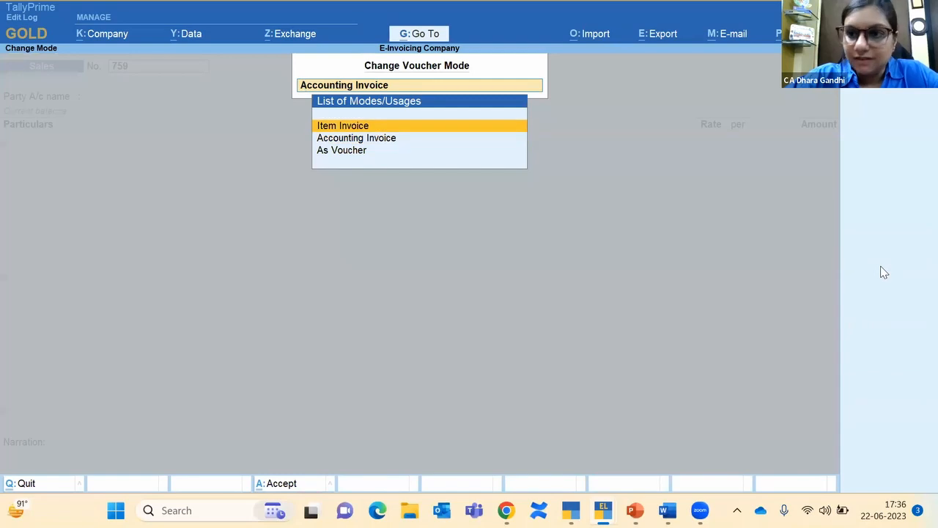
pyautogui.press('Return')
pyautogui.press('Return')
pyautogui.press('Down')
pyautogui.press('Down')
pyautogui.press('Down')
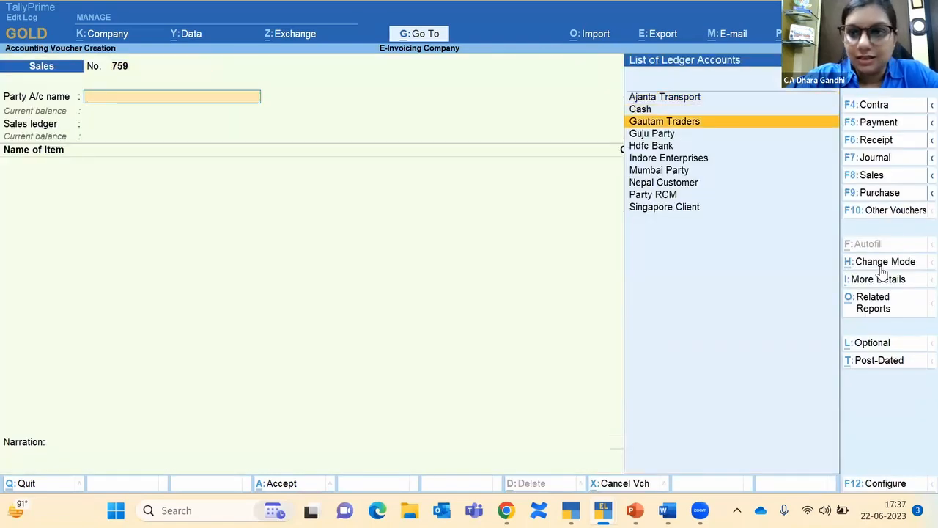
pyautogui.press('Up')
pyautogui.press('Return')
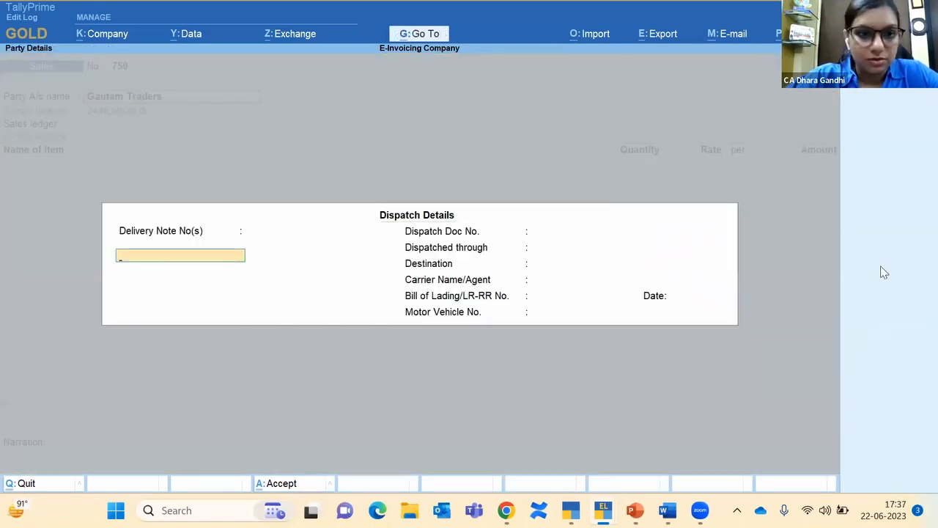
pyautogui.press('Escape')
pyautogui.press('Down')
pyautogui.press('Down')
pyautogui.press('Down')
pyautogui.press('Down')
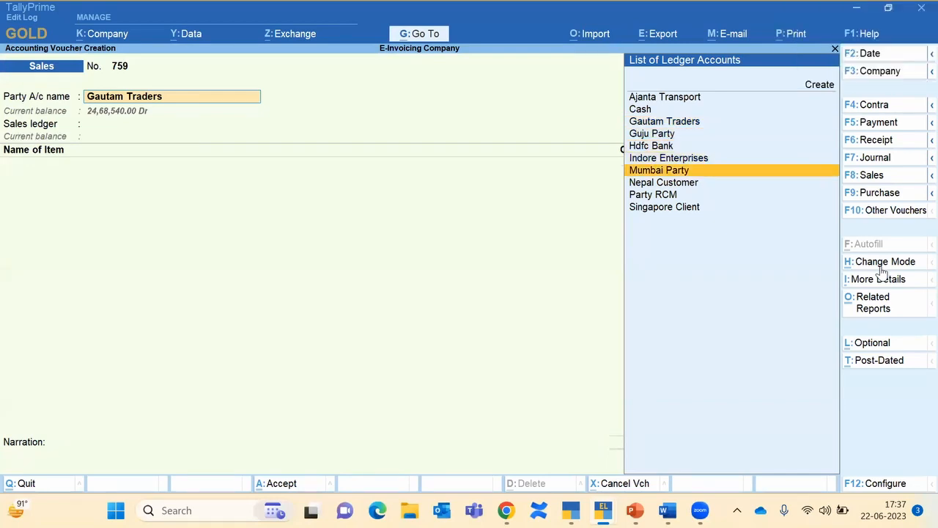
pyautogui.press('Return')
pyautogui.hotkey('ctrl', 'a')
pyautogui.hotkey('ctrl', 'a')
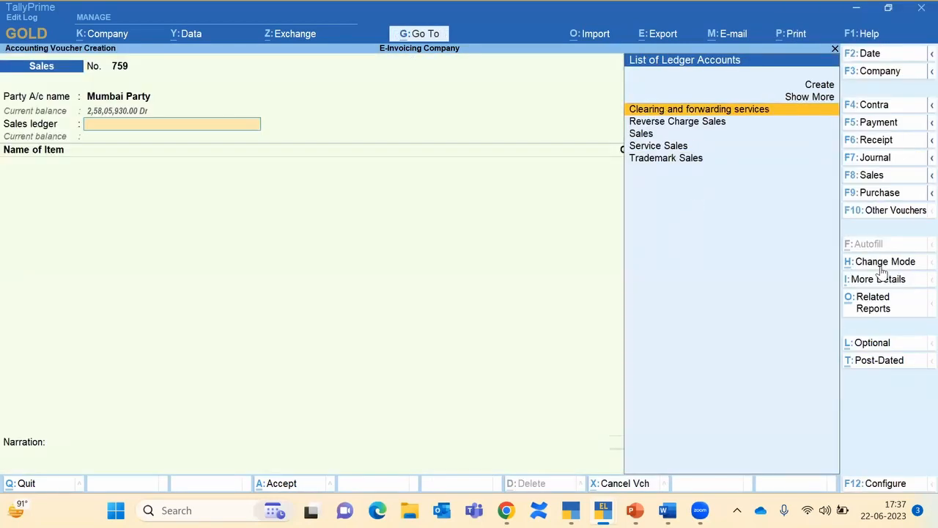
# Step: Use the Sales ledger and add 10 nos Ball Point Pen at 4,000.00
pyautogui.press('Down')
pyautogui.press('Down')
pyautogui.press('Return')
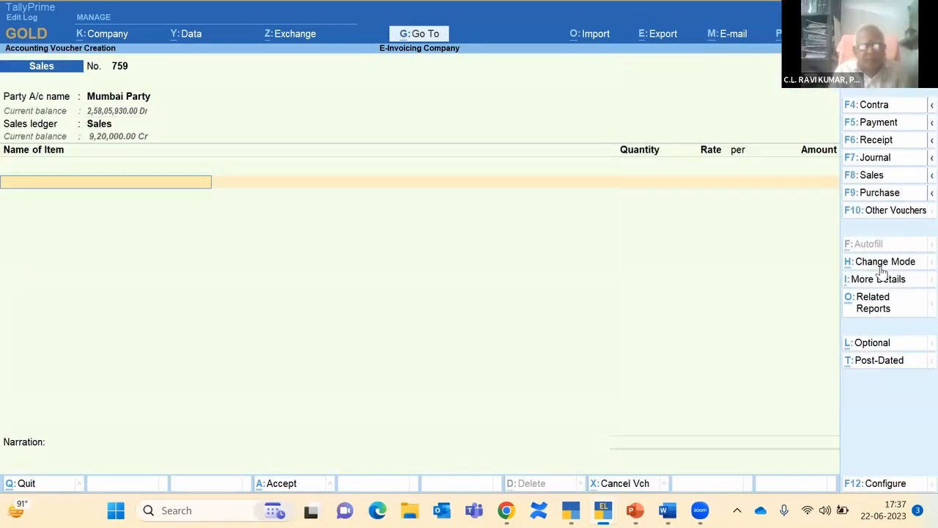
pyautogui.press('Down')
pyautogui.press('Down')
pyautogui.press('Down')
pyautogui.press('Return')
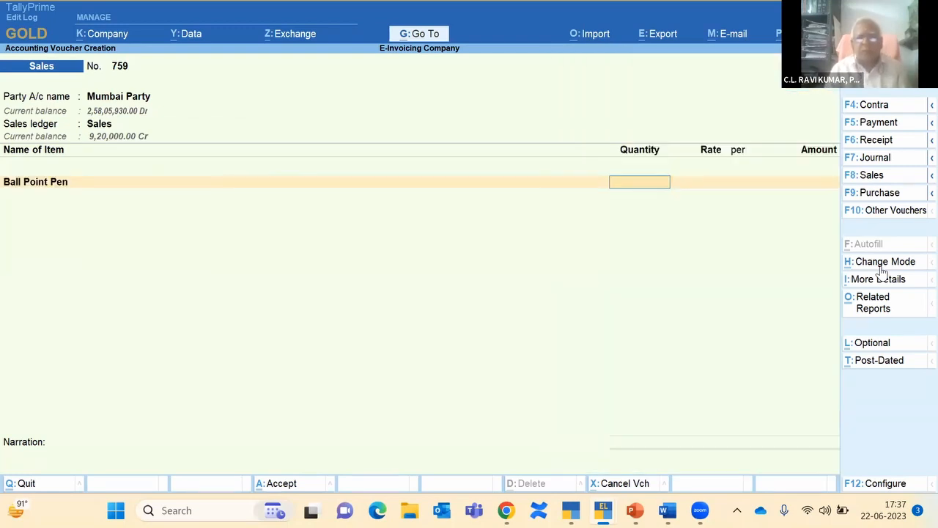
pyautogui.write('10')
pyautogui.press('Return')
pyautogui.press('Return')
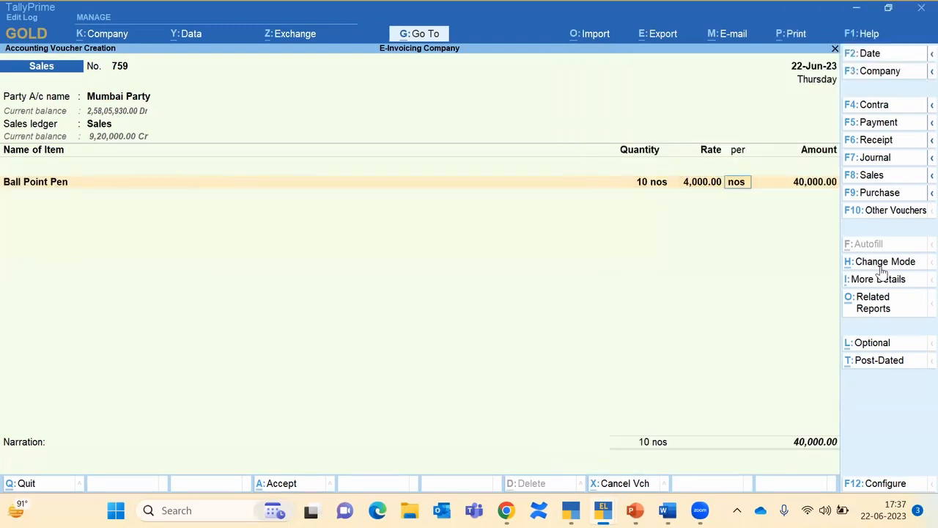
pyautogui.press('Return')
pyautogui.press('Return')
pyautogui.press('Return')
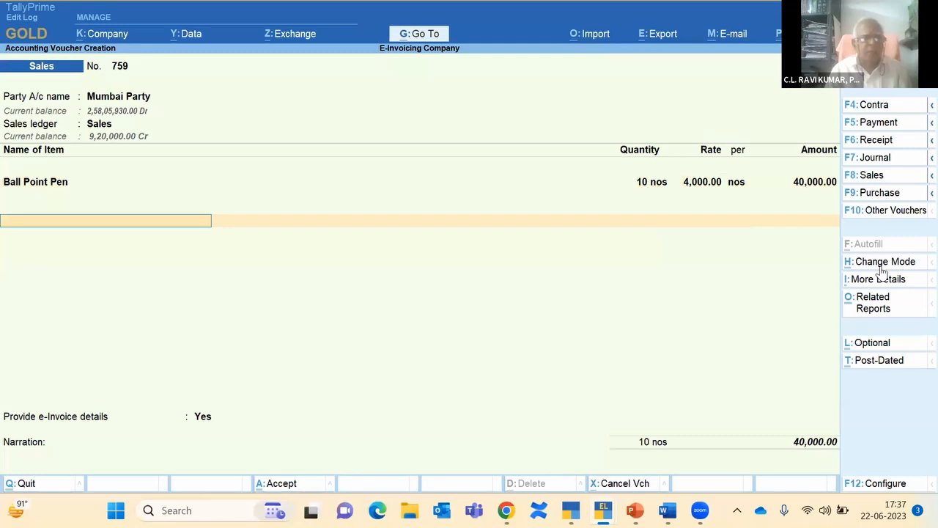
# Step: Add IGST 7,200.00 as the tax row, replacing the mistaken CGST entry
pyautogui.write('C')
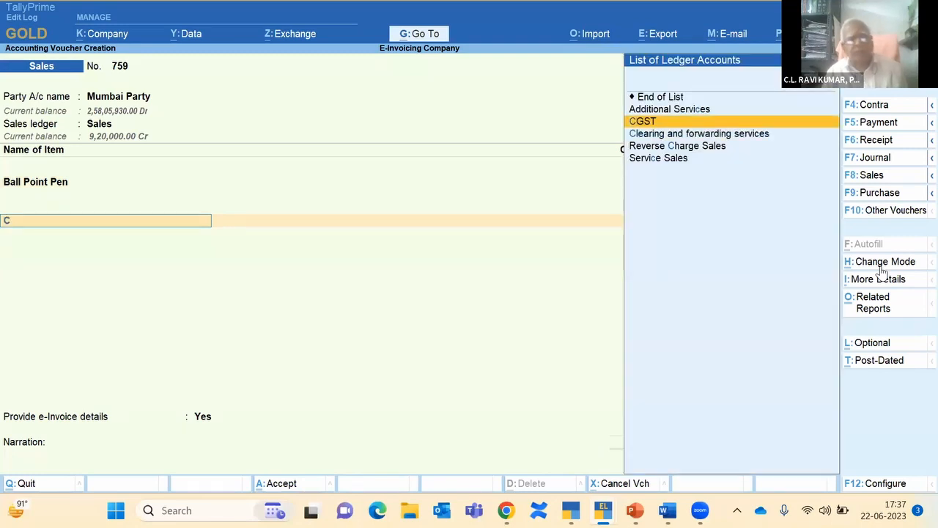
pyautogui.press('Return')
pyautogui.press('BackSpace')
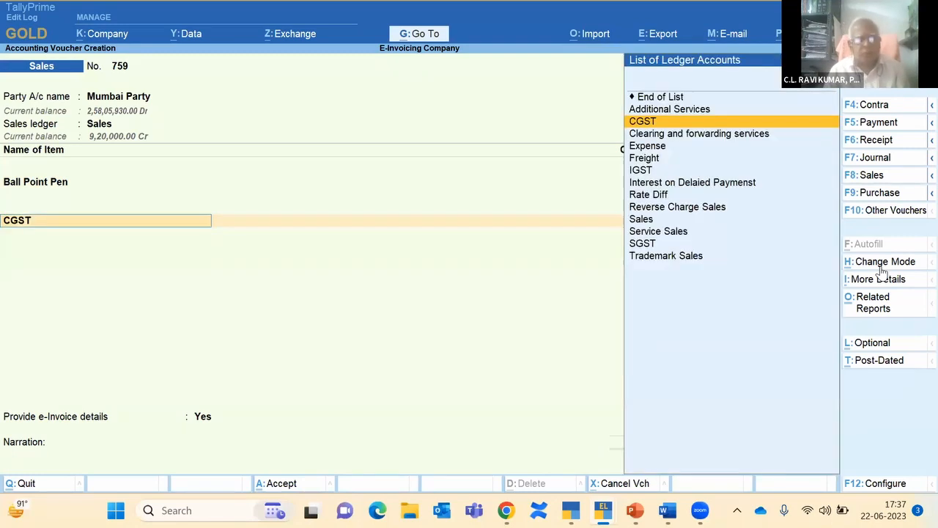
pyautogui.press('Down')
pyautogui.press('Down')
pyautogui.press('Down')
pyautogui.press('Down')
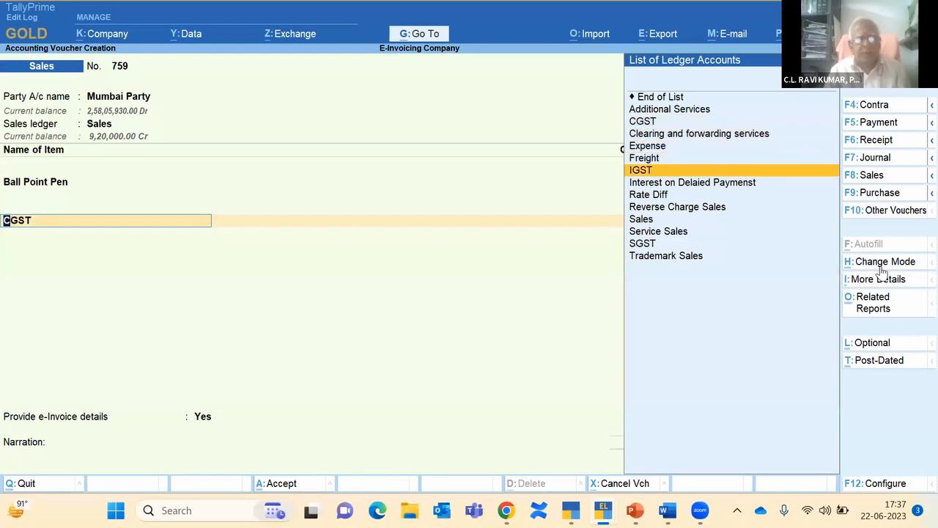
pyautogui.press('Return')
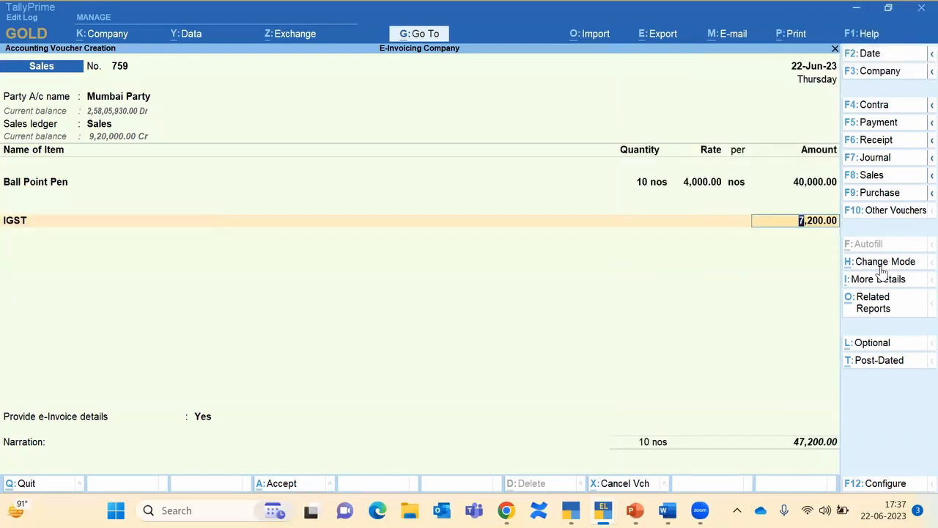
pyautogui.press('Return')
pyautogui.press('Return')
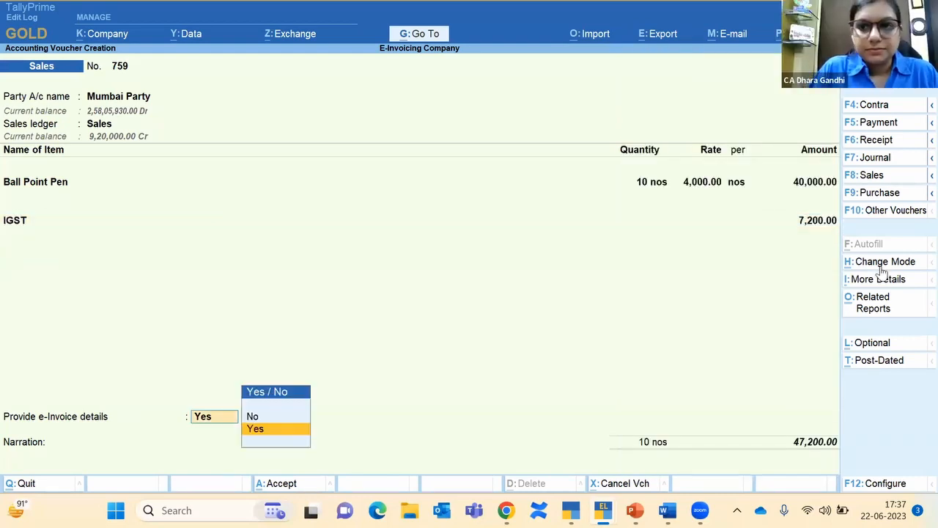
pyautogui.press('BackSpace')
pyautogui.press('BackSpace')
pyautogui.press('BackSpace')
pyautogui.press('BackSpace')
pyautogui.press('BackSpace')
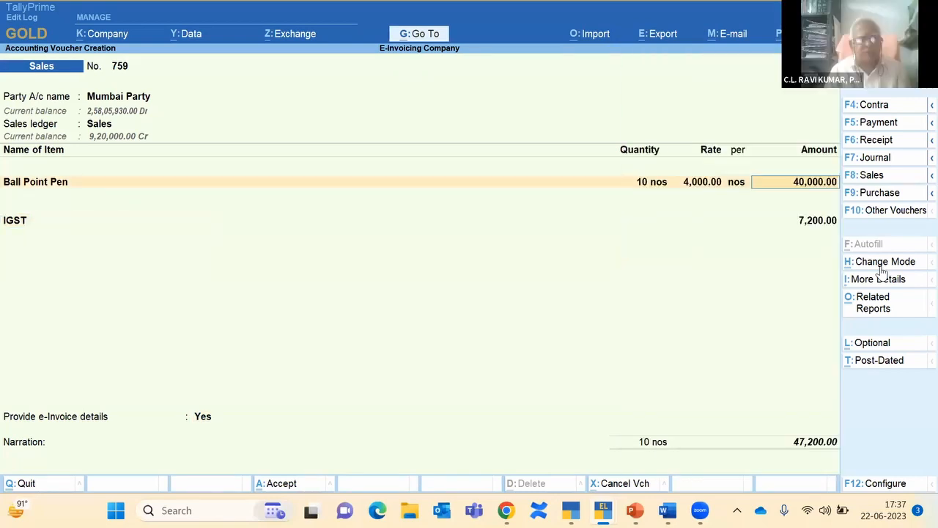
# Step: Change Ball Point Pen to 100 nos, giving 4,00,000 plus IGST 72,000
pyautogui.write('100')
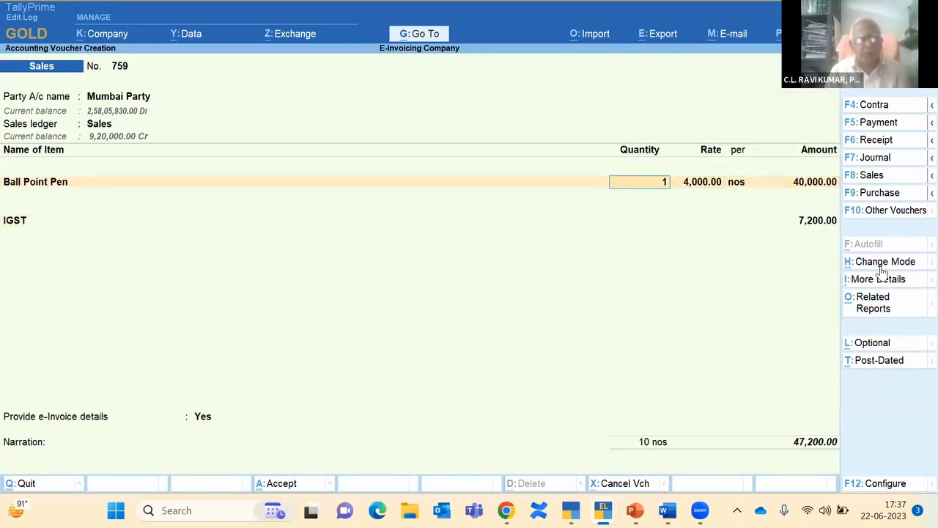
pyautogui.press('Return')
pyautogui.press('Return')
pyautogui.press('Return')
pyautogui.press('Return')
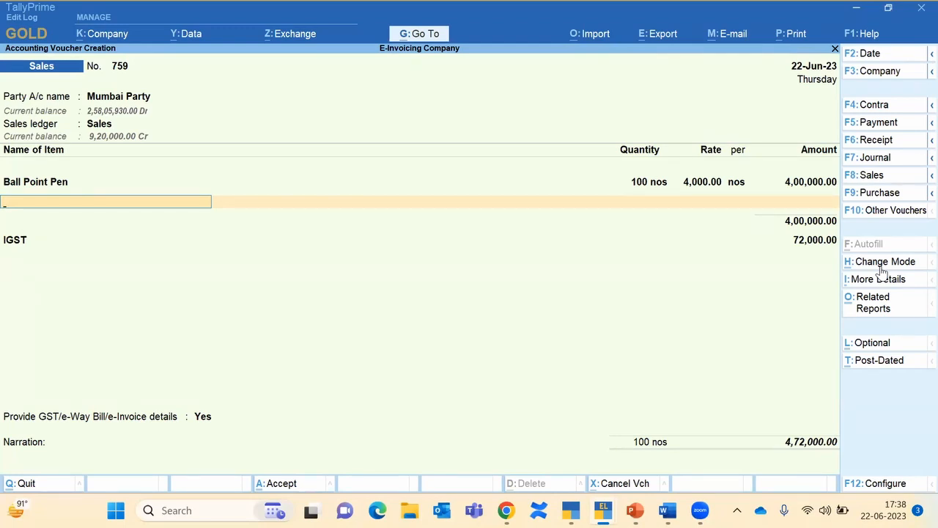
# Step: Fill e-way bill details with Ajanta Transport as transporter and accept the bill-wise allocation
pyautogui.press('Return')
pyautogui.press('Return')
pyautogui.press('Return')
pyautogui.press('Return')
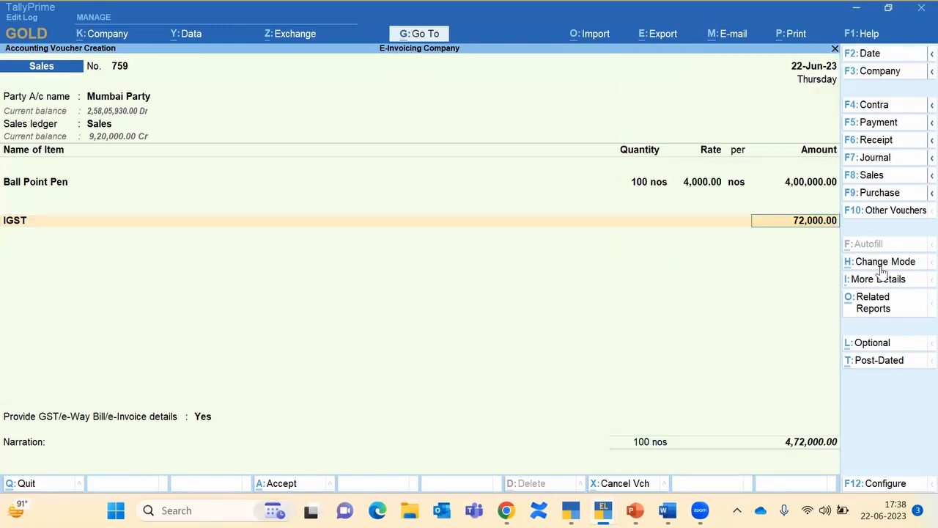
pyautogui.press('Return')
pyautogui.press('Return')
pyautogui.press('Return')
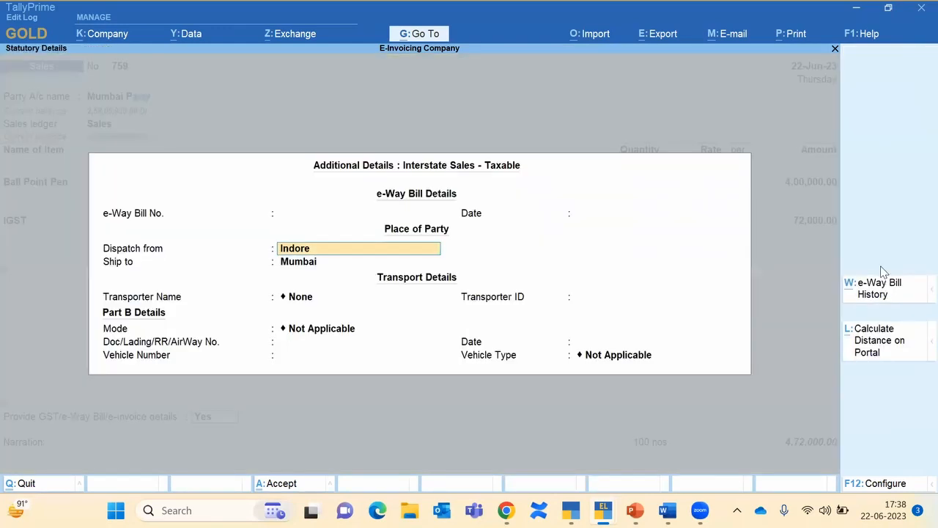
pyautogui.press('Down')
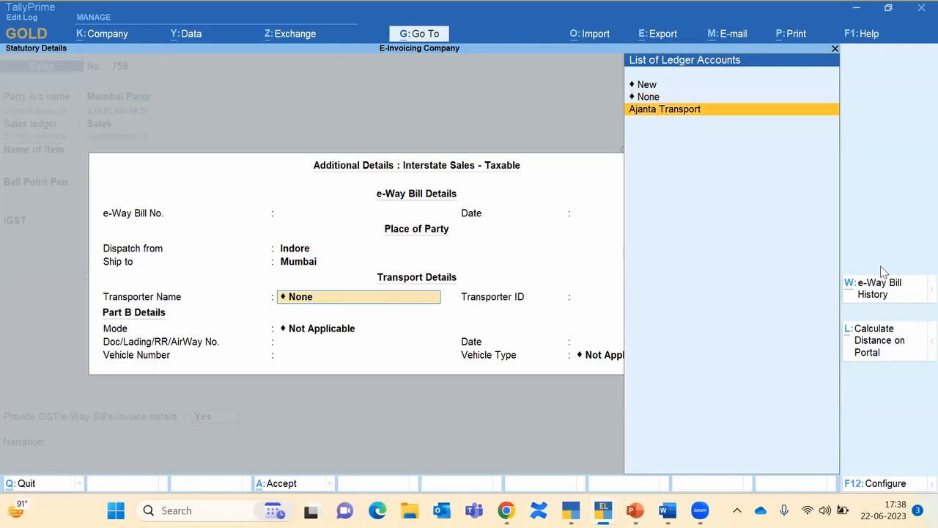
pyautogui.press('Return')
pyautogui.press('Return')
pyautogui.press('Return')
pyautogui.press('Return')
pyautogui.press('Return')
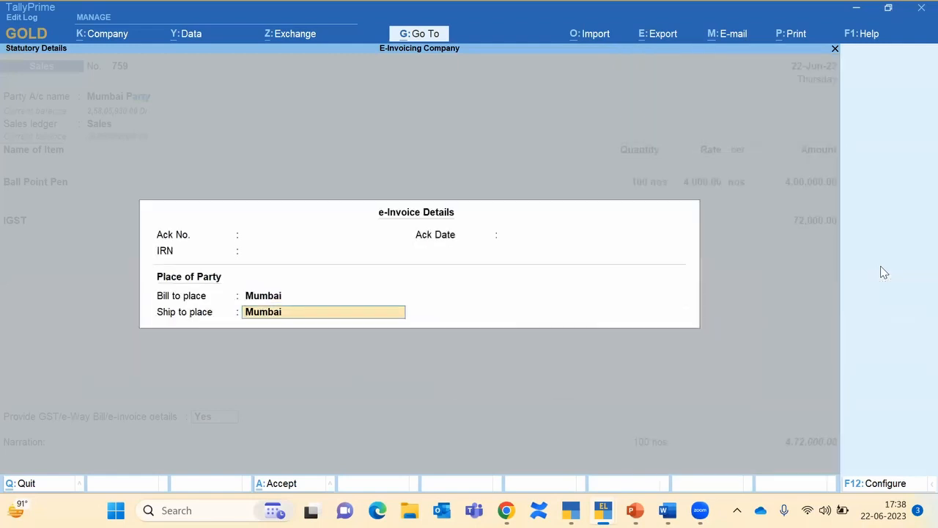
pyautogui.press('Return')
pyautogui.press('Return')
pyautogui.press('Return')
pyautogui.press('Return')
pyautogui.press('Return')
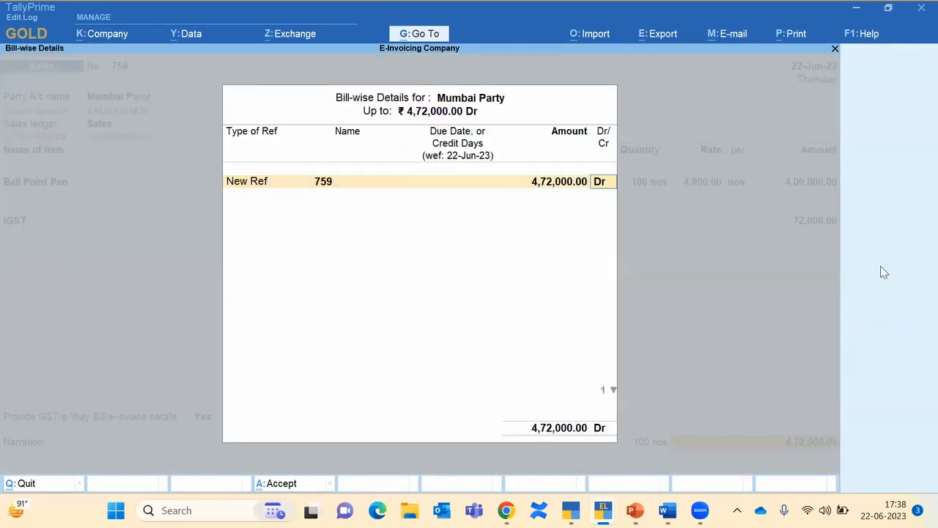
pyautogui.press('Return')
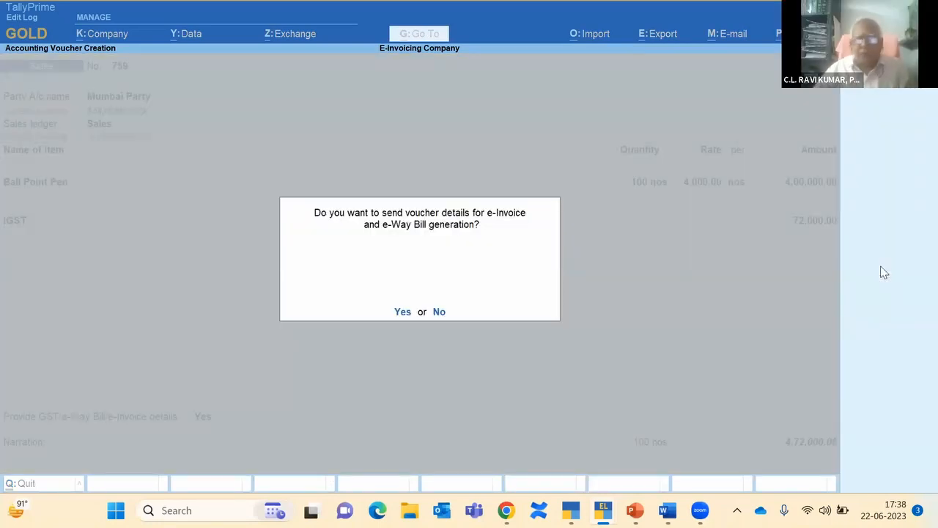
# Step: Generate the e-Invoice and e-Way Bill for voucher 759 and return to the saved voucher
pyautogui.press('Return')
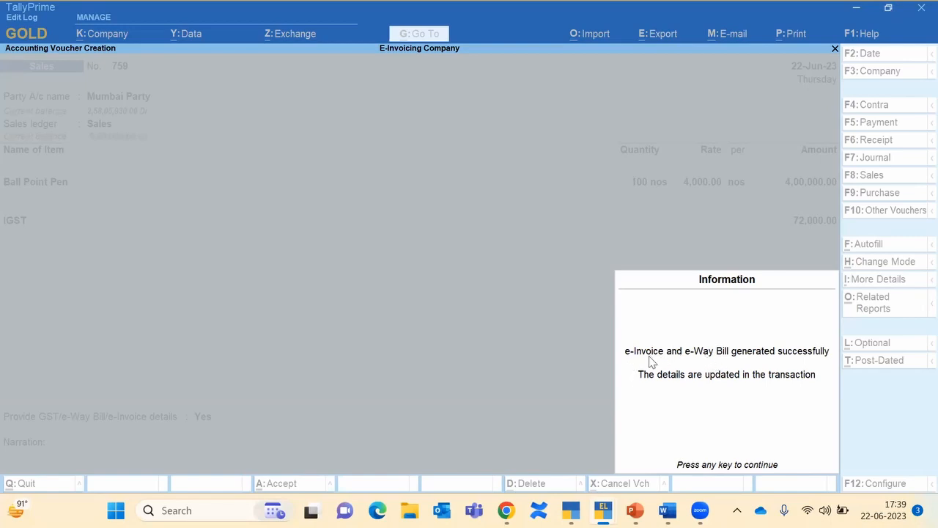
pyautogui.press('Return')
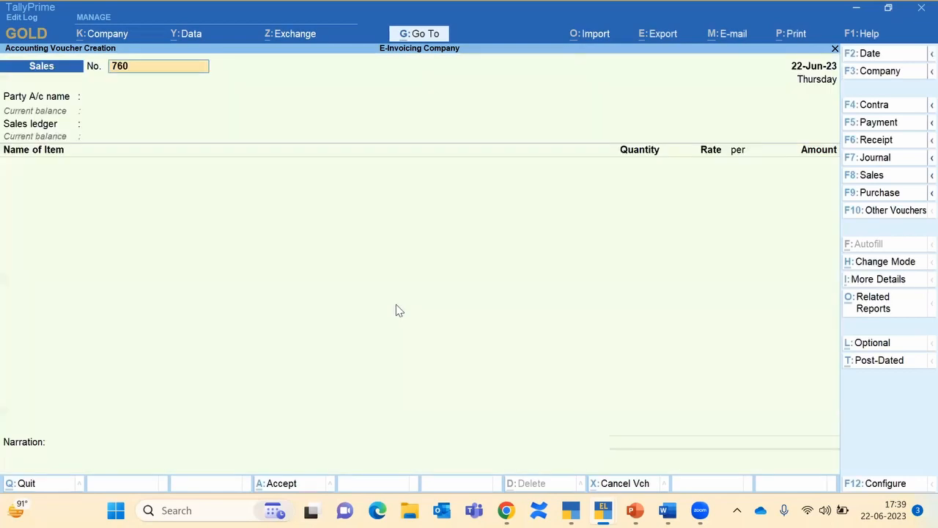
pyautogui.press('pageup')
pyautogui.hotkey('alt', 'p')
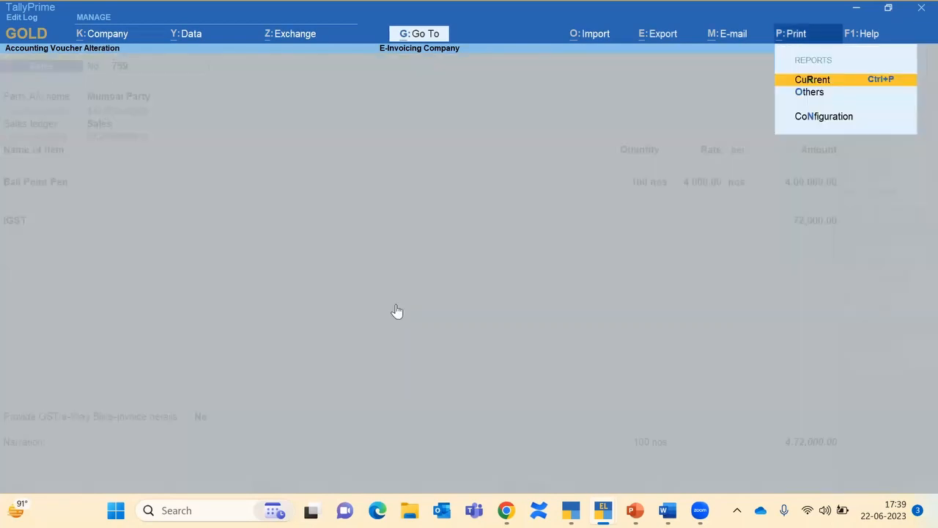
# Step: Preview voucher 759's tax invoice with IRN, QR code and e-Way Bill number, then page back to voucher 758
pyautogui.press('Return')
pyautogui.click(395, 304)
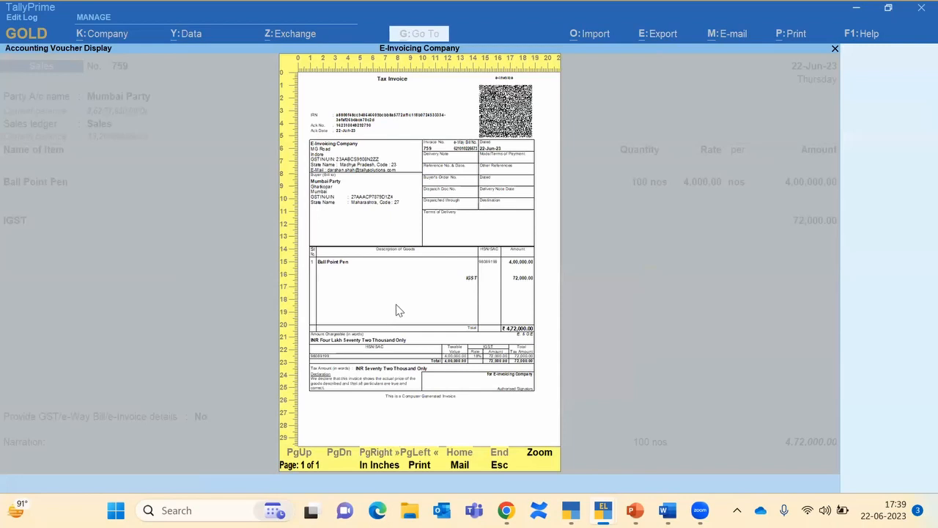
pyautogui.click(396, 304)
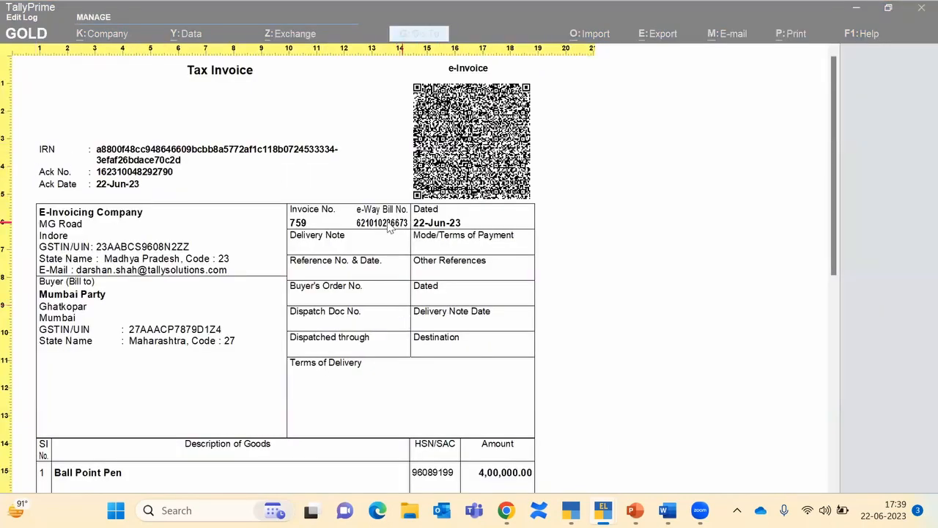
pyautogui.click(470, 139)
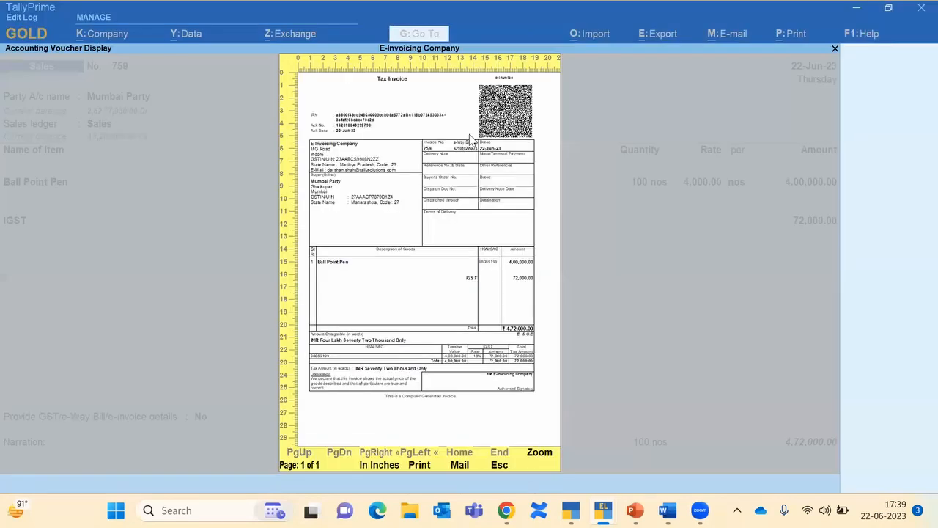
pyautogui.press('Escape')
pyautogui.press('Escape')
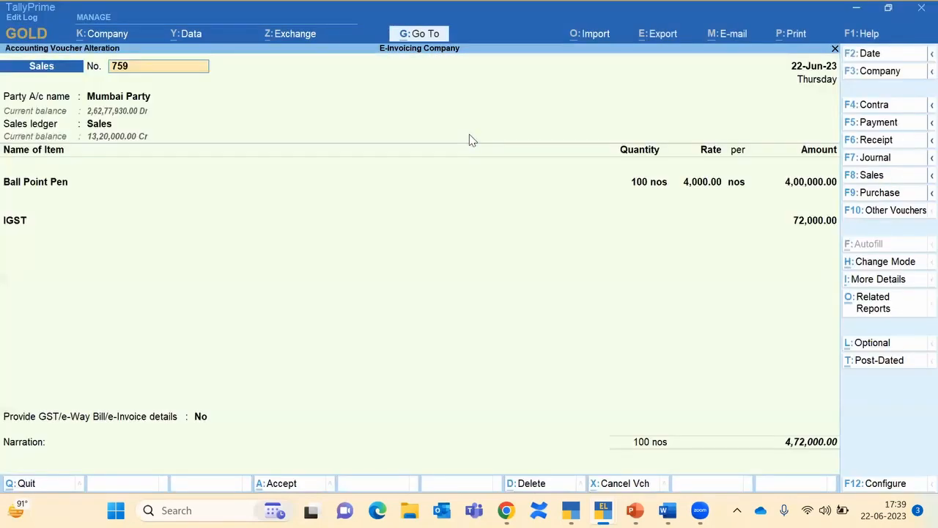
pyautogui.press('pageup')
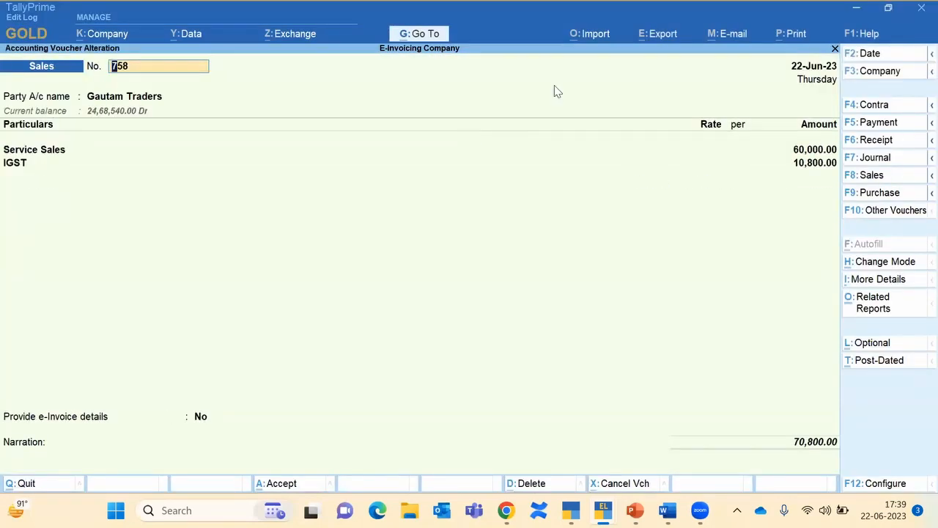
# Step: Change voucher 758's Service Sales amount from 60,000 to 70,000, allocating 82,600 to the bill reference
pyautogui.click(809, 152)
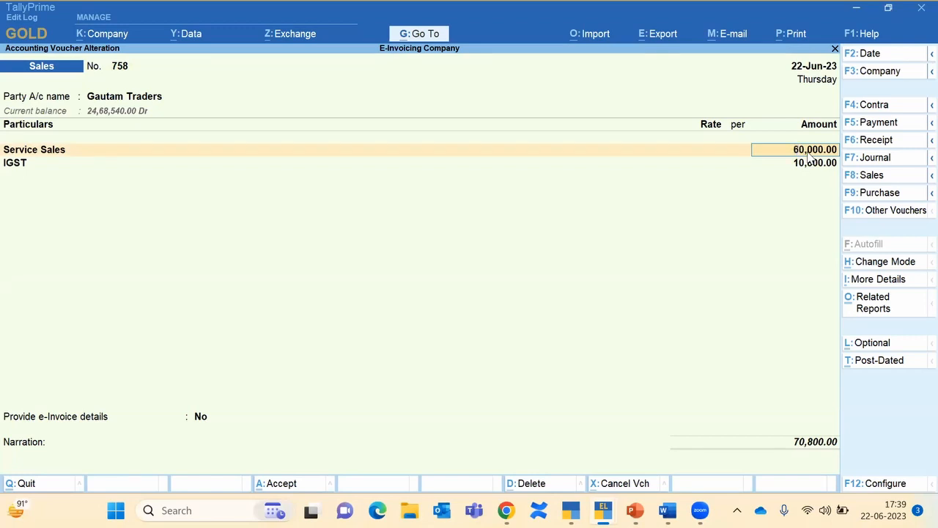
pyautogui.write('7')
pyautogui.press('Return')
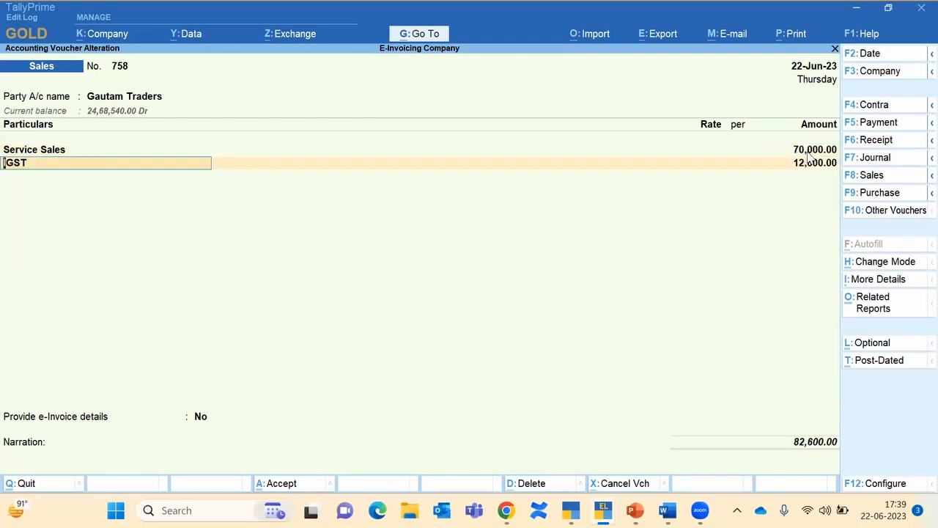
pyautogui.press('Return')
pyautogui.press('Return')
pyautogui.press('Return')
pyautogui.press('Return')
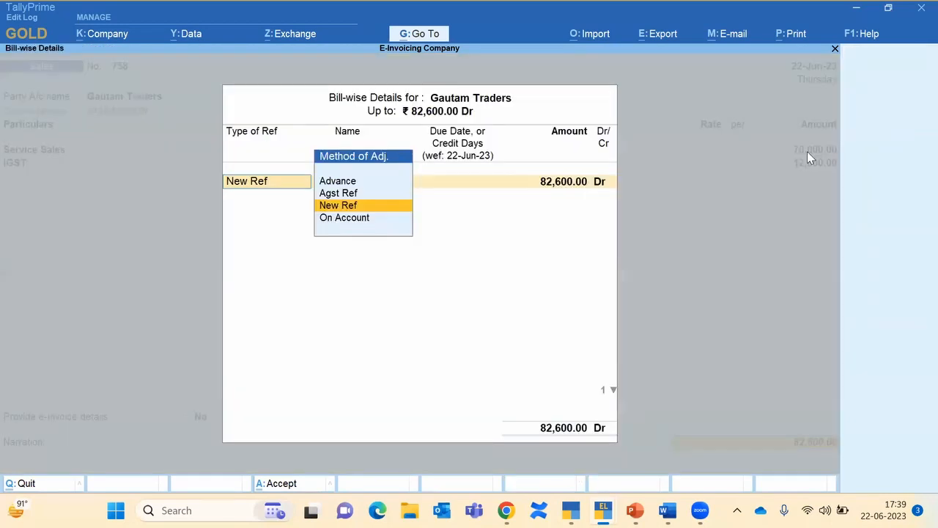
pyautogui.press('Return')
pyautogui.press('Return')
pyautogui.press('Return')
pyautogui.press('Return')
pyautogui.press('Return')
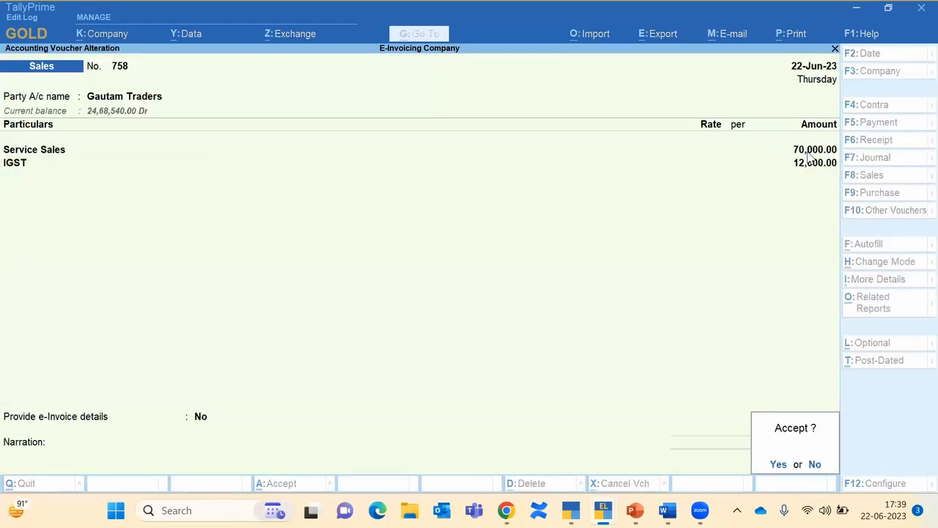
pyautogui.press('Return')
# Step: Accept the altered voucher 758, recheck it, and quit voucher entry
pyautogui.press('pageup')
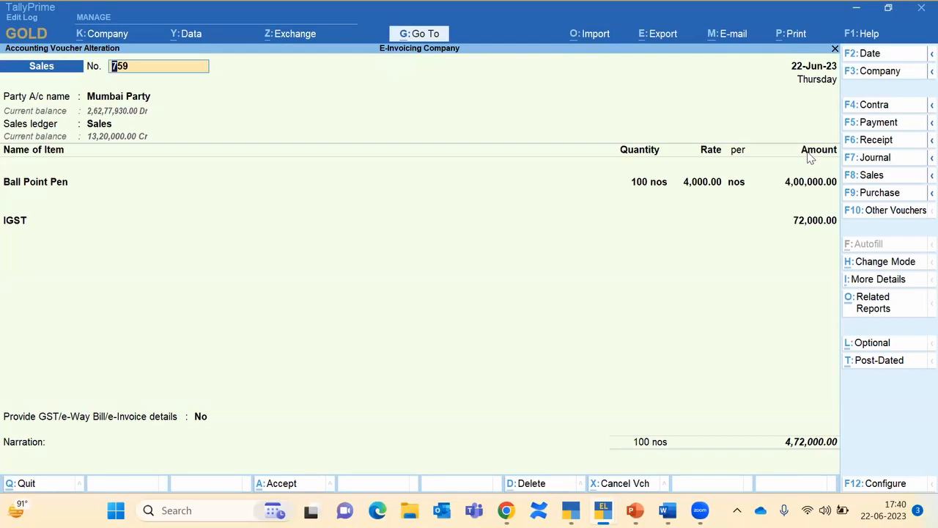
pyautogui.press('pageup')
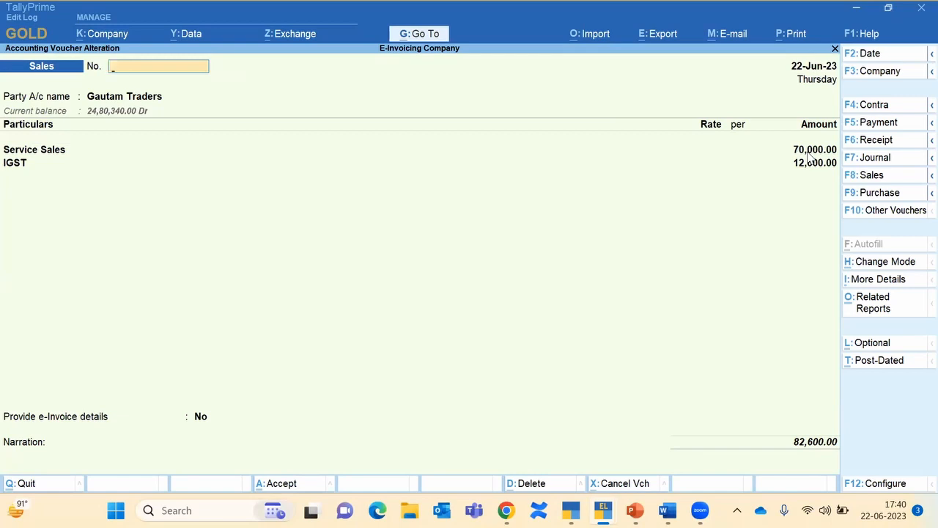
pyautogui.press('pagedown')
pyautogui.press('Escape')
# Step: Go from Gateway of Tally through Display More Reports, Statutory Reports and GST Reports to the e-Invoice report
pyautogui.press('Return')
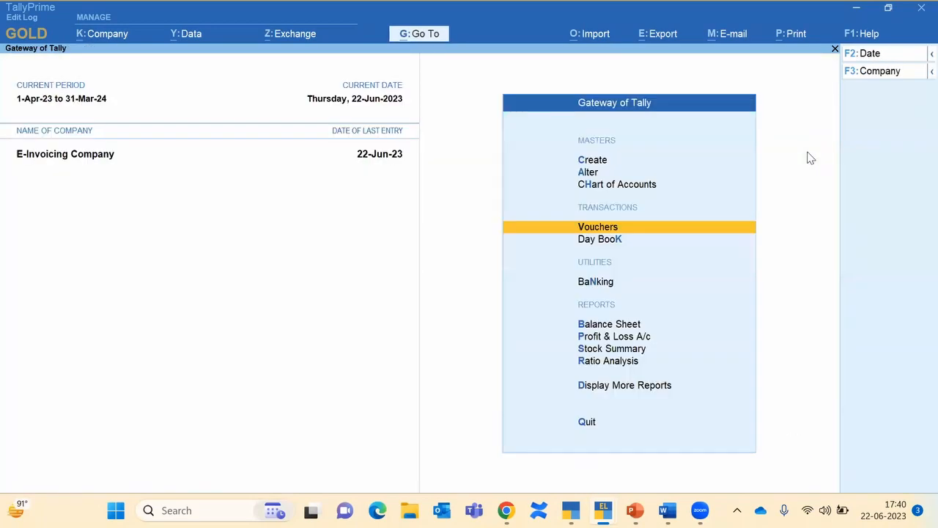
pyautogui.press('Up')
pyautogui.press('Up')
pyautogui.press('Up')
pyautogui.press('Up')
pyautogui.press('Up')
pyautogui.press('Return')
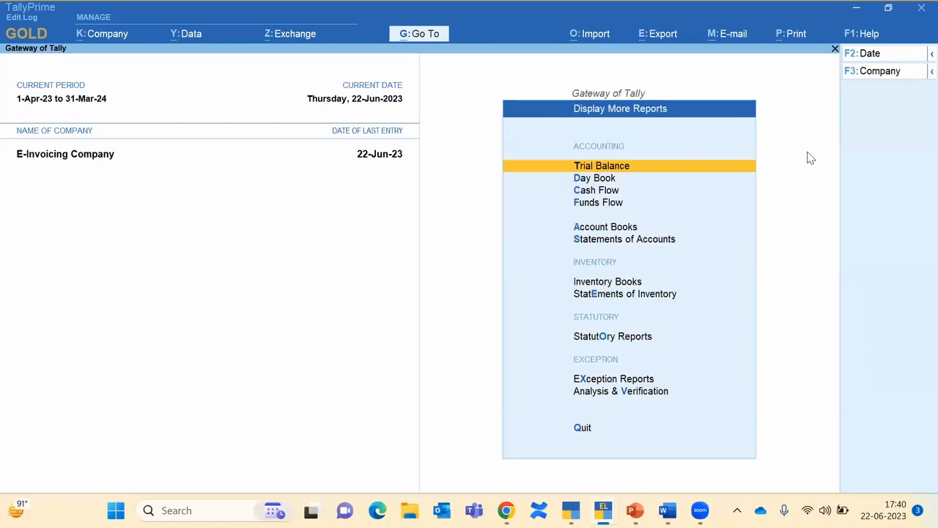
pyautogui.press('Down')
pyautogui.press('Down')
pyautogui.press('Down')
pyautogui.press('Down')
pyautogui.press('Down')
pyautogui.press('Down')
pyautogui.press('Down')
pyautogui.press('Down')
pyautogui.press('Down')
pyautogui.press('Up')
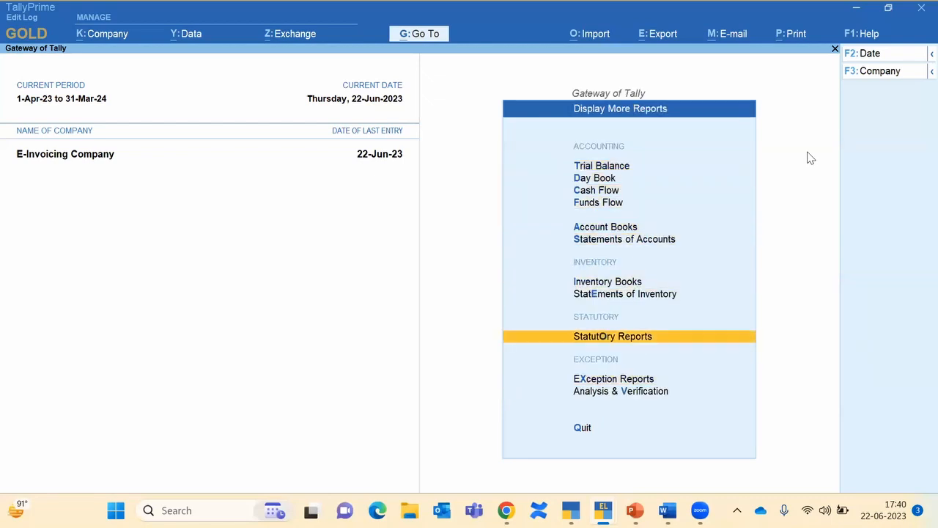
pyautogui.press('Return')
pyautogui.press('Down')
pyautogui.press('Up')
pyautogui.press('Return')
pyautogui.press('Down')
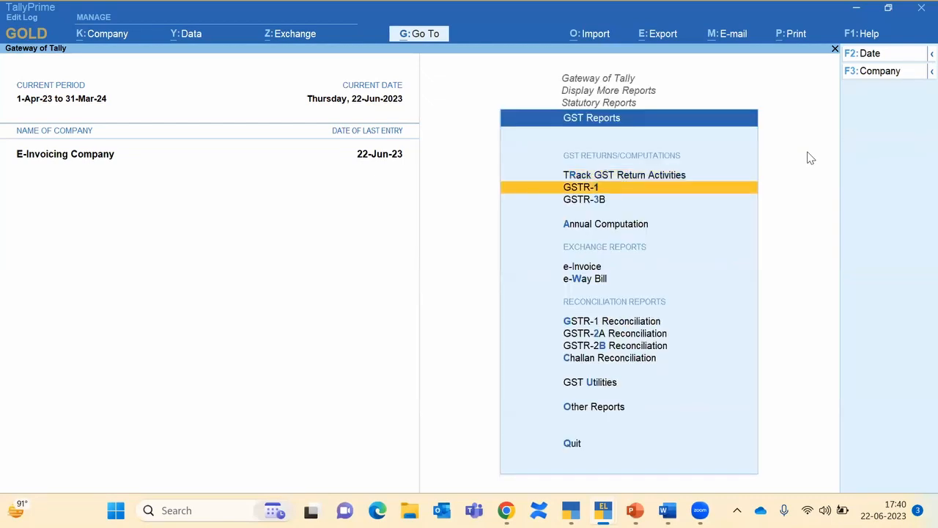
pyautogui.press('Down')
pyautogui.press('Down')
pyautogui.press('Down')
pyautogui.press('Down')
pyautogui.press('Up')
pyautogui.press('Return')
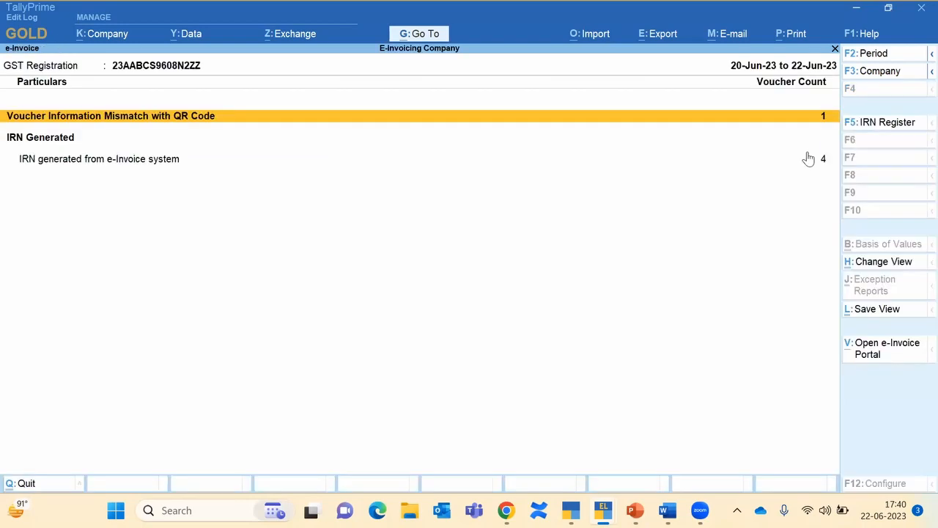
# Step: List vouchers mismatching their QR code and select Gautam Traders voucher 758
pyautogui.press('Down')
pyautogui.press('Up')
pyautogui.click(657, 117)
pyautogui.press('Down')
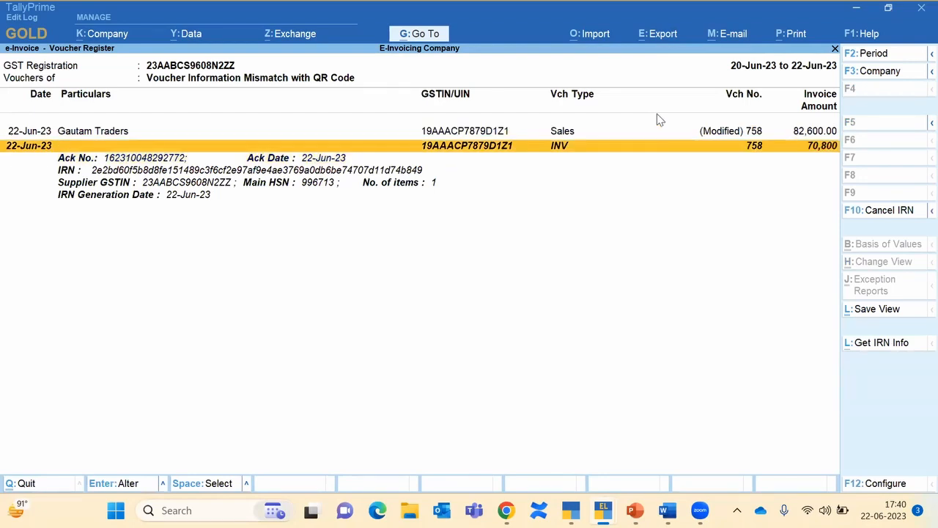
pyautogui.press('Up')
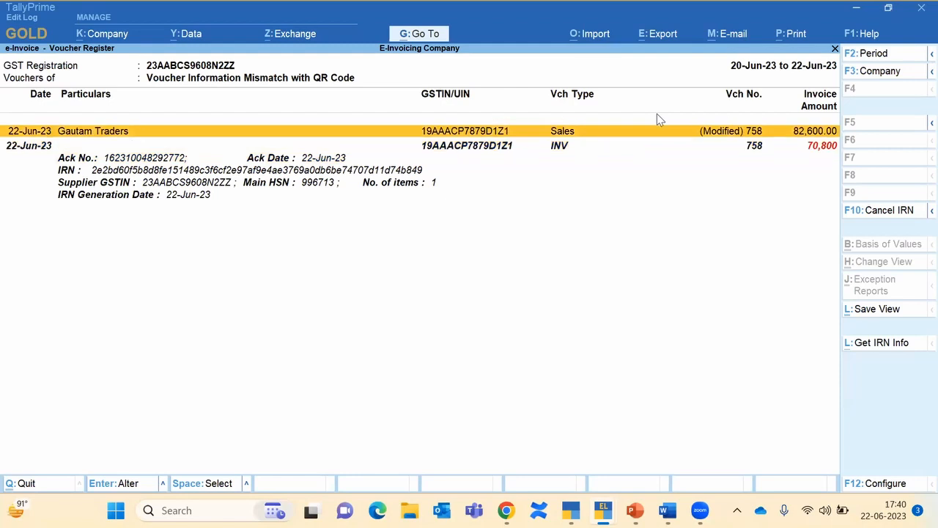
pyautogui.press('Down')
pyautogui.press('Up')
# Step: Open voucher 758's Edit Log and compare version 3 with version 2, highlighting Service Sales 60,000 → 70,000
pyautogui.press('Return')
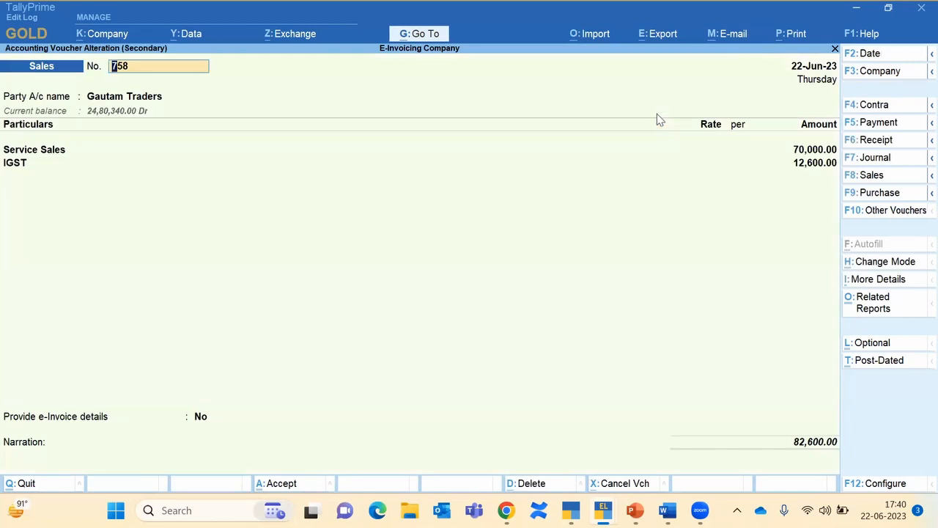
pyautogui.click(883, 311)
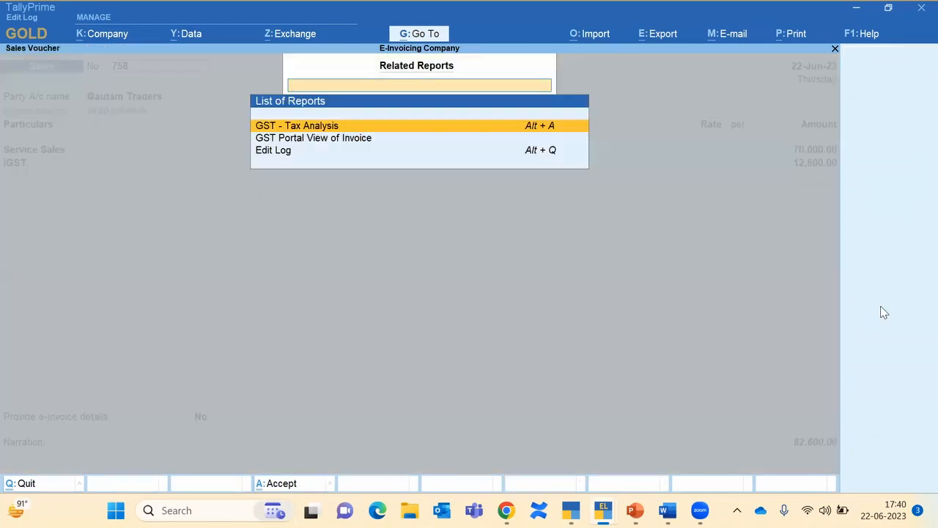
pyautogui.press('Down')
pyautogui.press('Down')
pyautogui.press('Return')
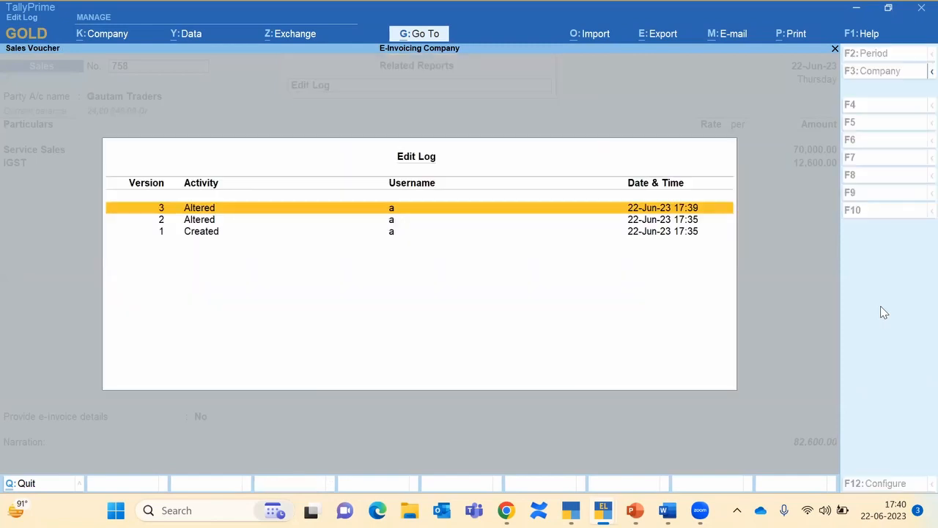
pyautogui.press('Return')
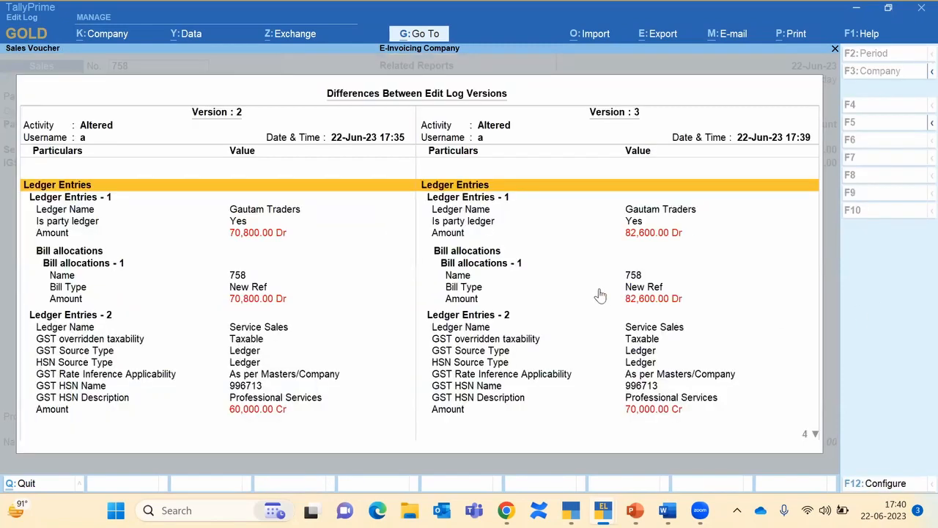
pyautogui.click(631, 413)
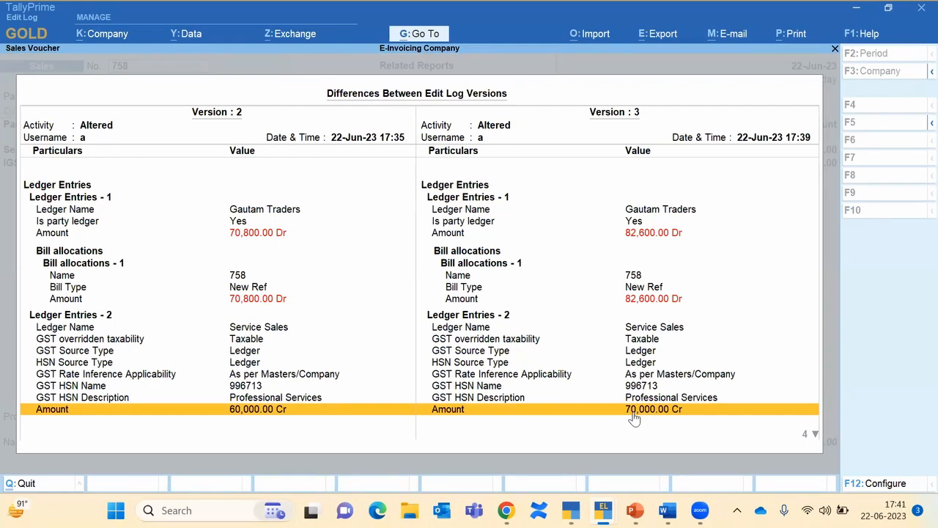
pyautogui.press('Escape')
pyautogui.press('Escape')
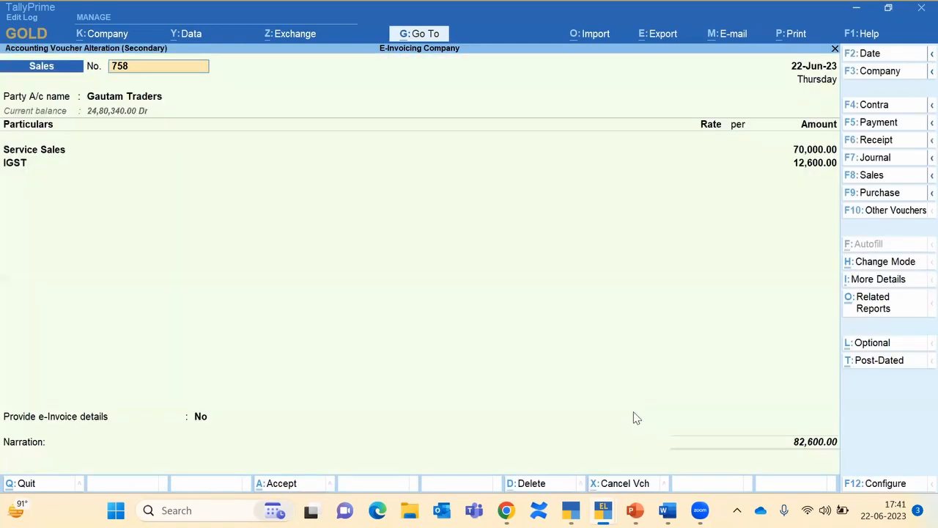
# Step: From the QR-code mismatch list, reopen Gautam Traders voucher 758 and accept it with Ctrl+A
pyautogui.press('Escape')
pyautogui.press('Return')
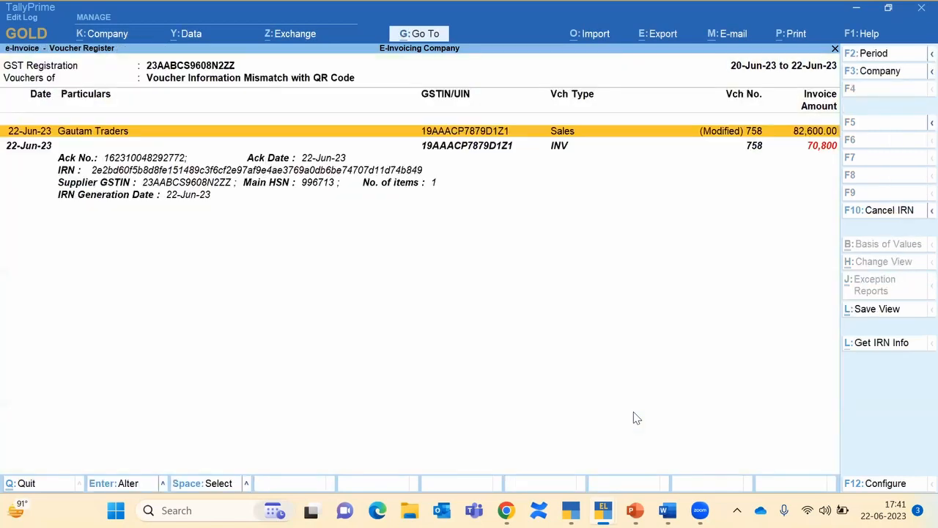
pyautogui.press('Escape')
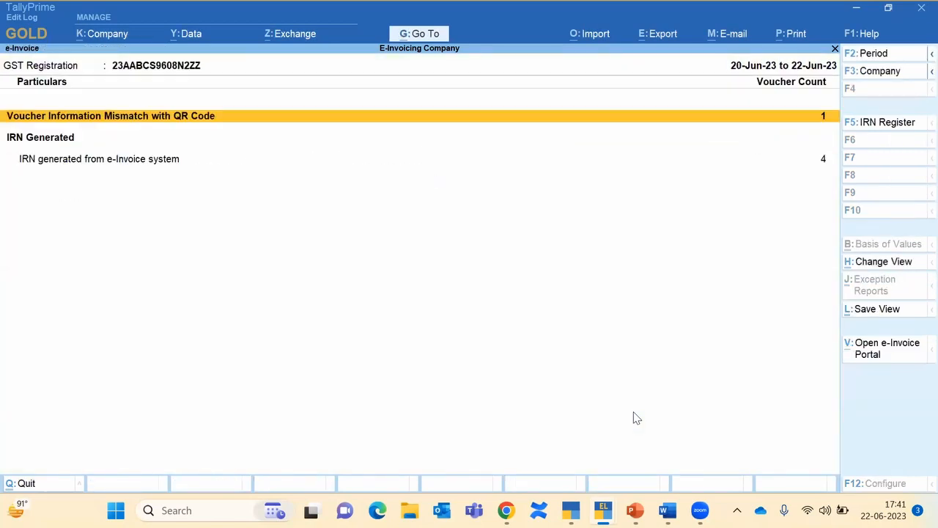
pyautogui.press('Return')
pyautogui.press('Return')
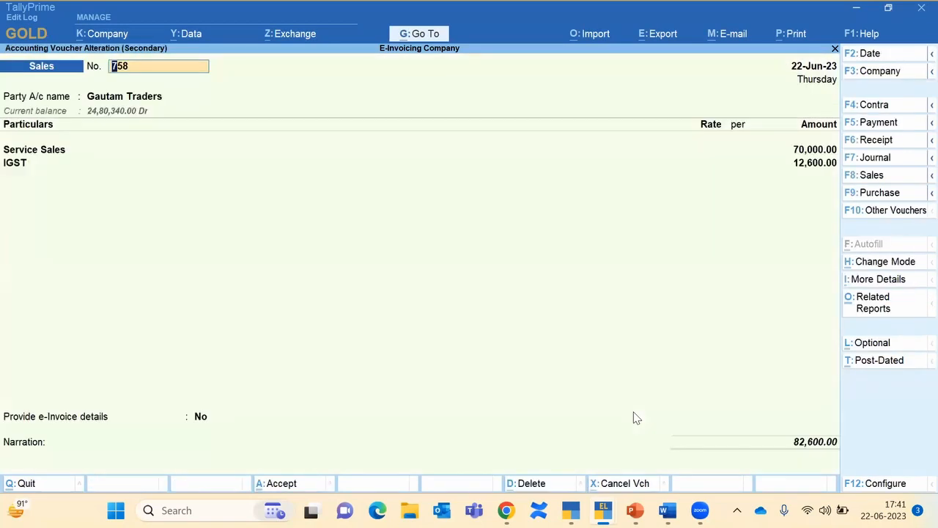
pyautogui.press('pagedown')
pyautogui.press('BackSpace')
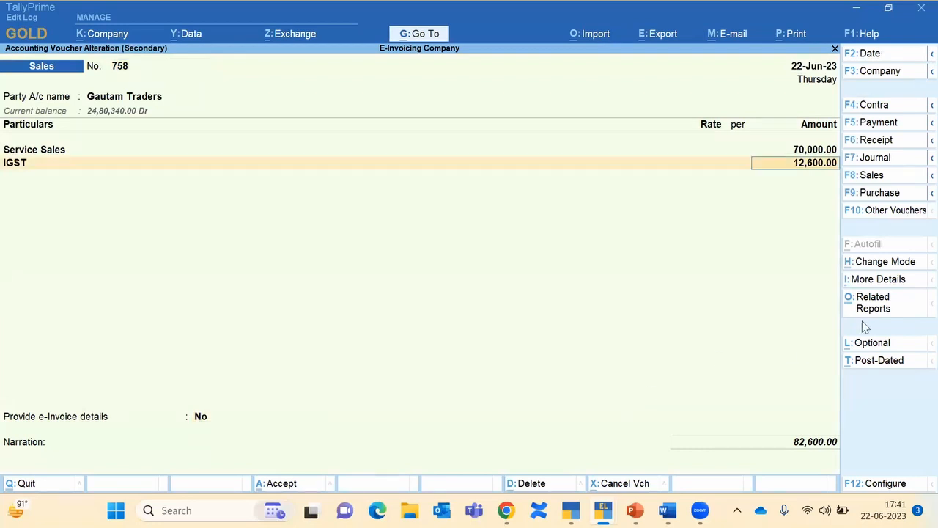
pyautogui.press('BackSpace')
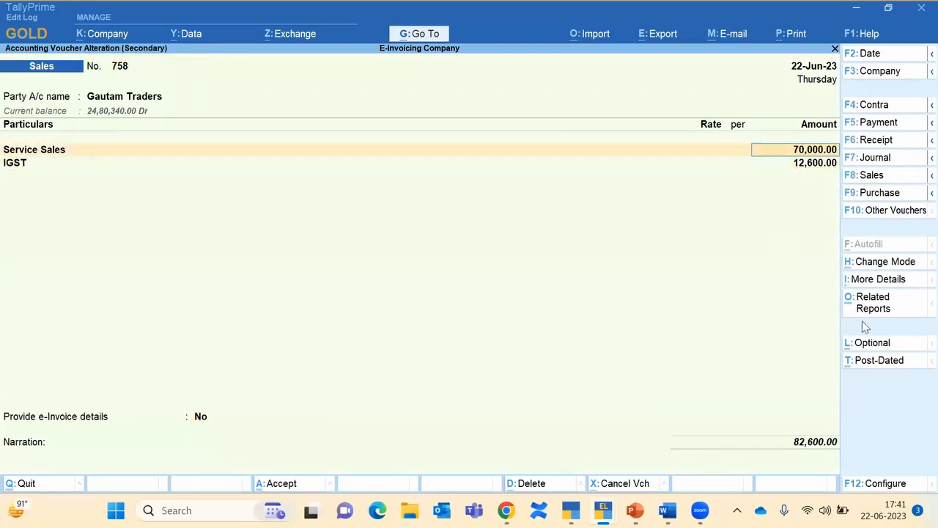
pyautogui.press('Return')
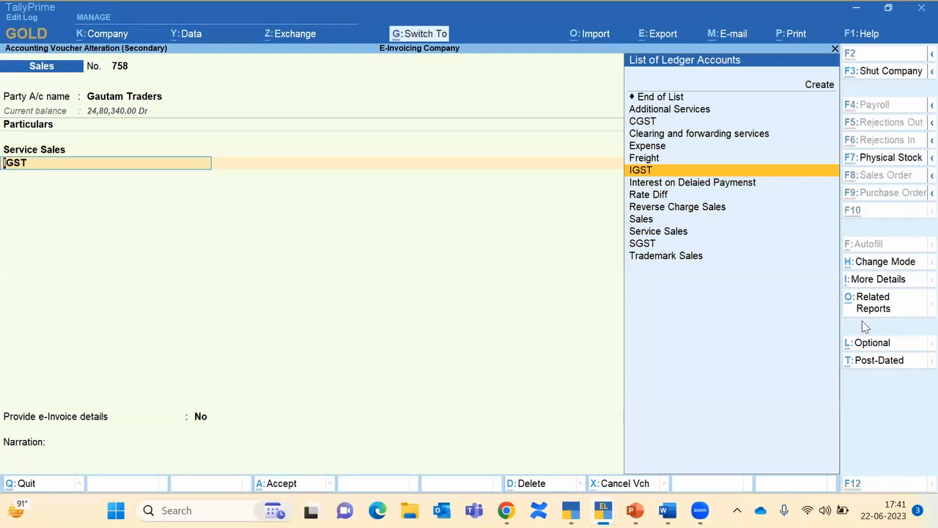
pyautogui.hotkey('ctrl', 'a')
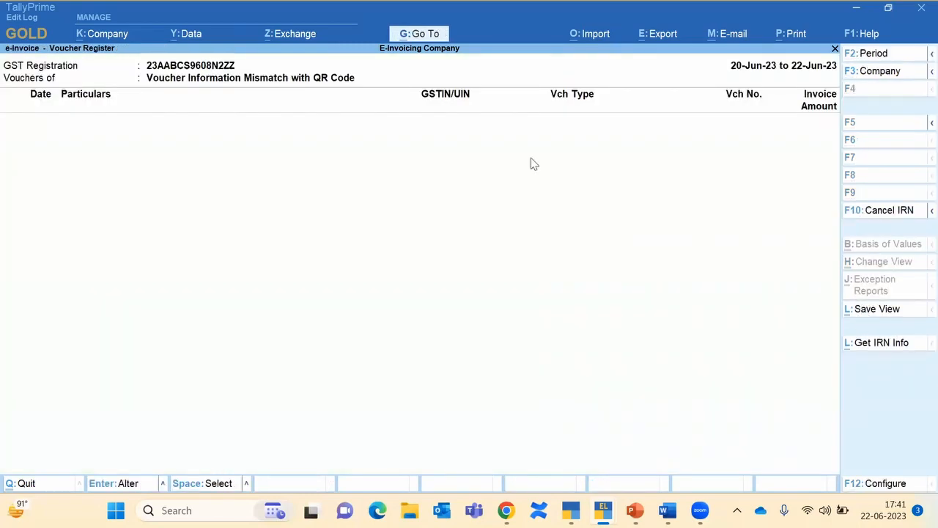
# Step: Close the e-Invoice report to the main menu and switch to the Chrome help page
pyautogui.press('Escape')
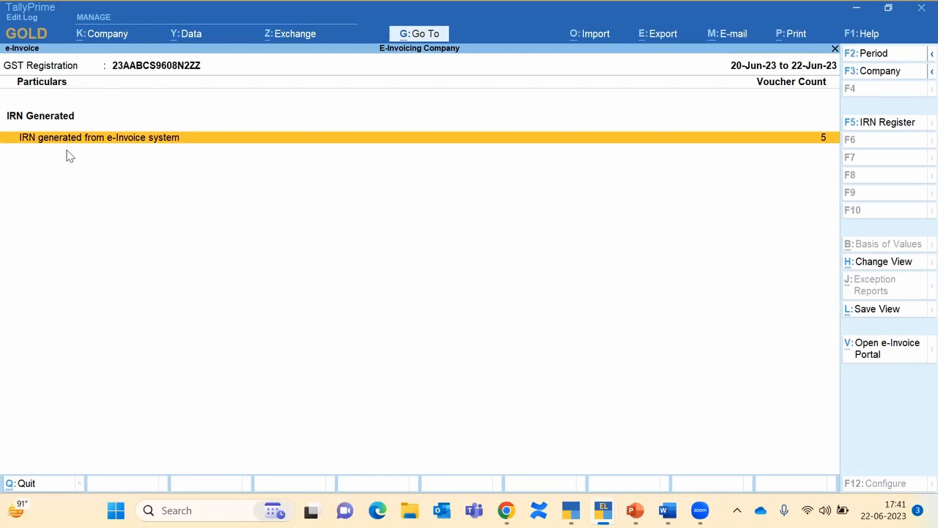
pyautogui.press('Escape')
pyautogui.press('Escape')
pyautogui.press('Escape')
pyautogui.press('Escape')
pyautogui.press('Escape')
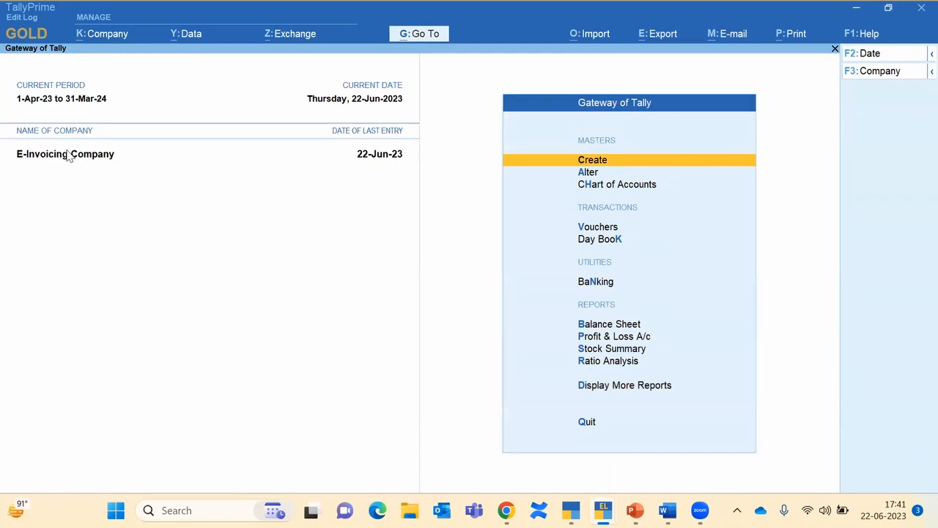
pyautogui.hotkey('alt', 'Tab')
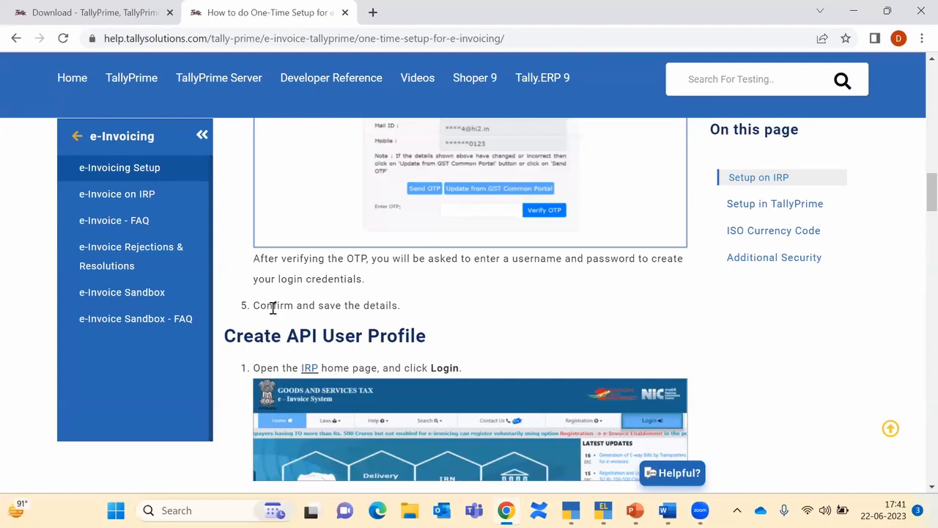
# Step: Scroll the e-invoicing One-Time Setup help page back to its title, then return to TallyPrime
pyautogui.scroll(15, 273, 308)
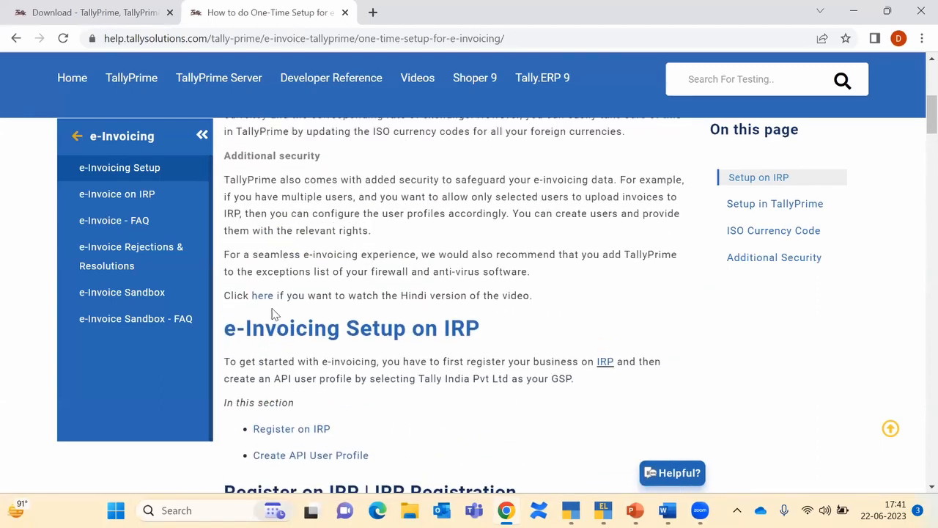
pyautogui.scroll(15, 273, 311)
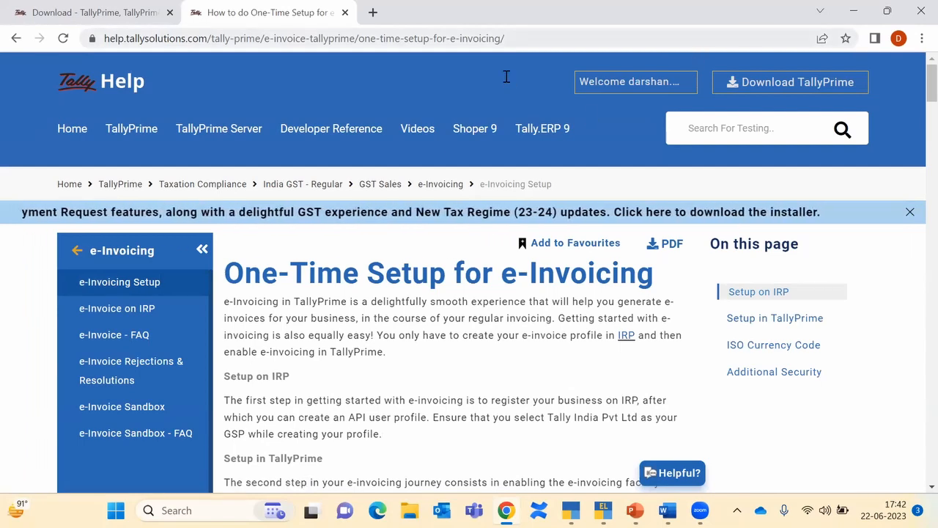
pyautogui.hotkey('ctrl', 'l')
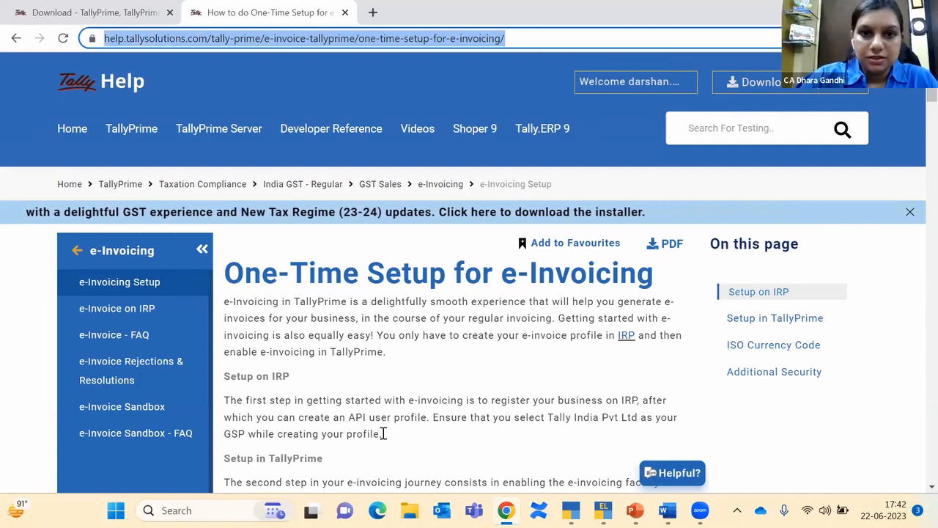
pyautogui.hotkey('alt', 'Tab')
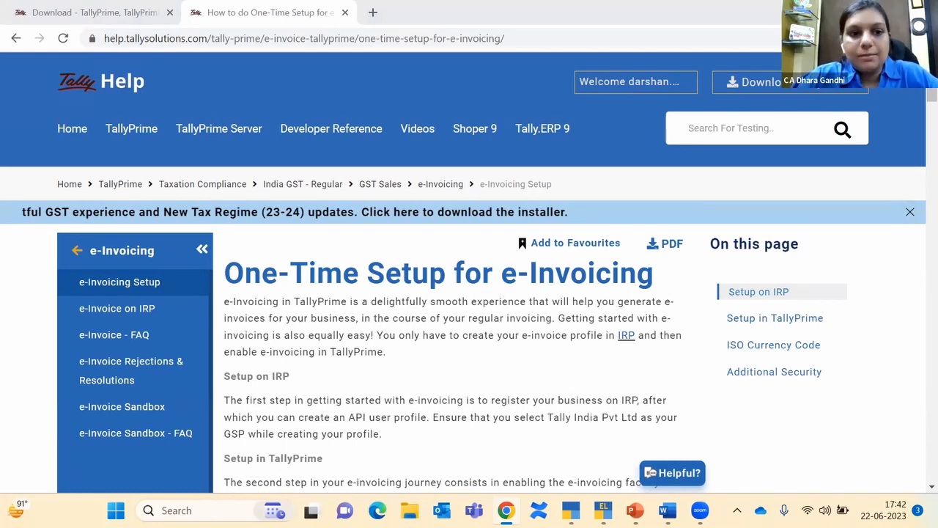
pyautogui.hotkey('alt', 'Tab')
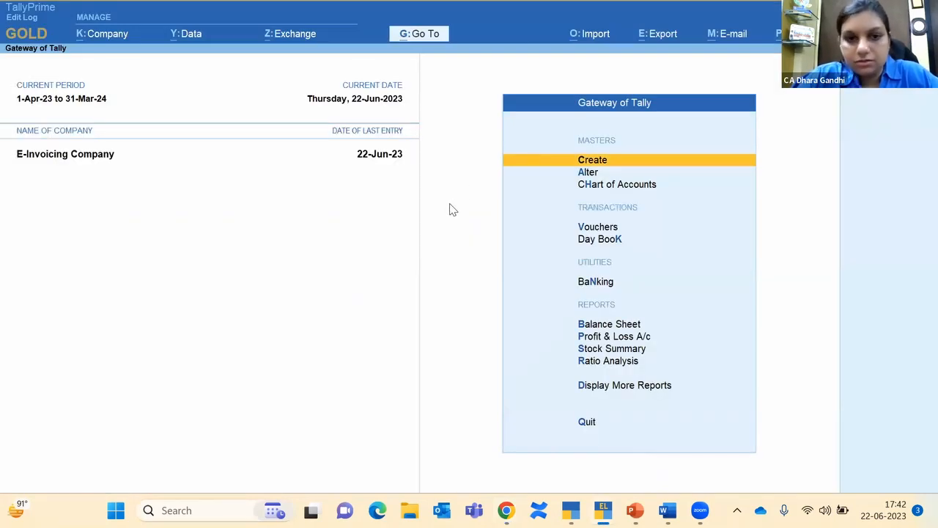
# Step: Open the e-Invoice report via Alt+G 'ein' to confirm 5 IRNs generated, then close it
pyautogui.click(140, 423)
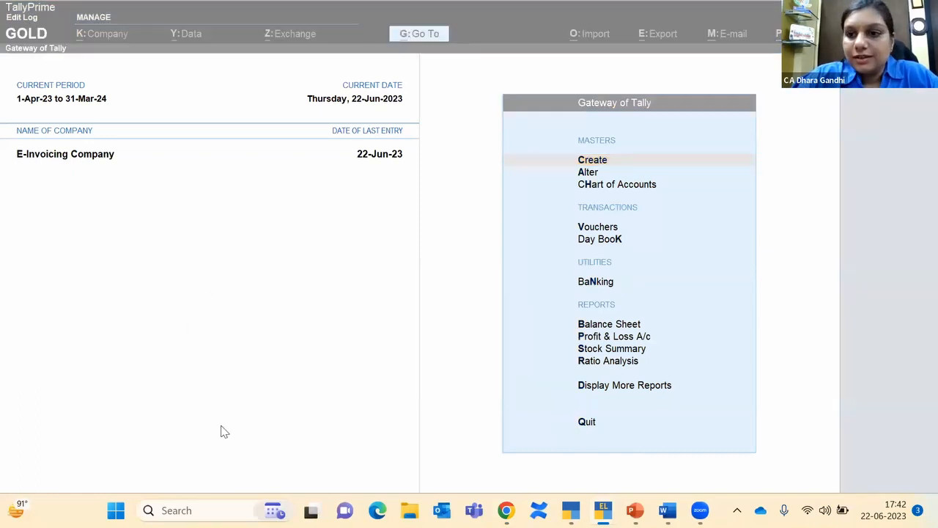
pyautogui.click(600, 395)
pyautogui.click(600, 393)
pyautogui.press('Down')
pyautogui.press('Down')
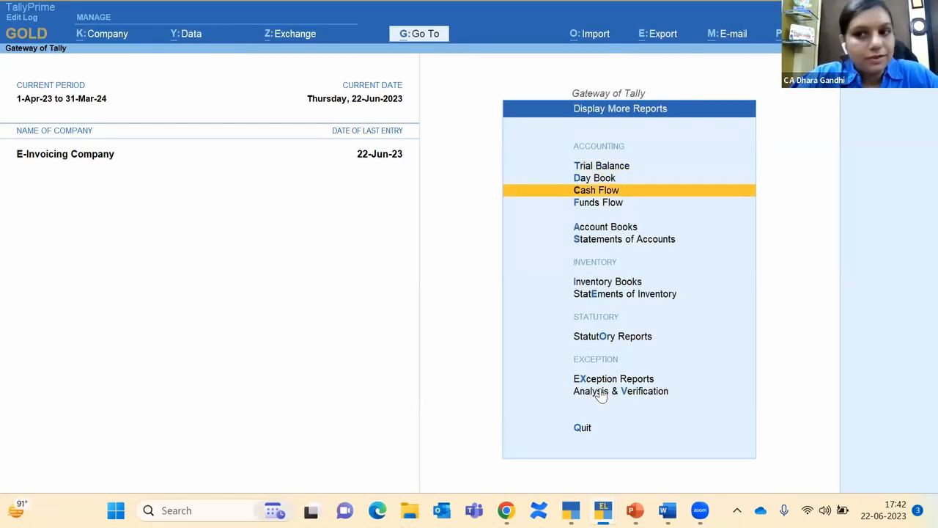
pyautogui.press('Escape')
pyautogui.hotkey('alt', 'g')
pyautogui.write('ein')
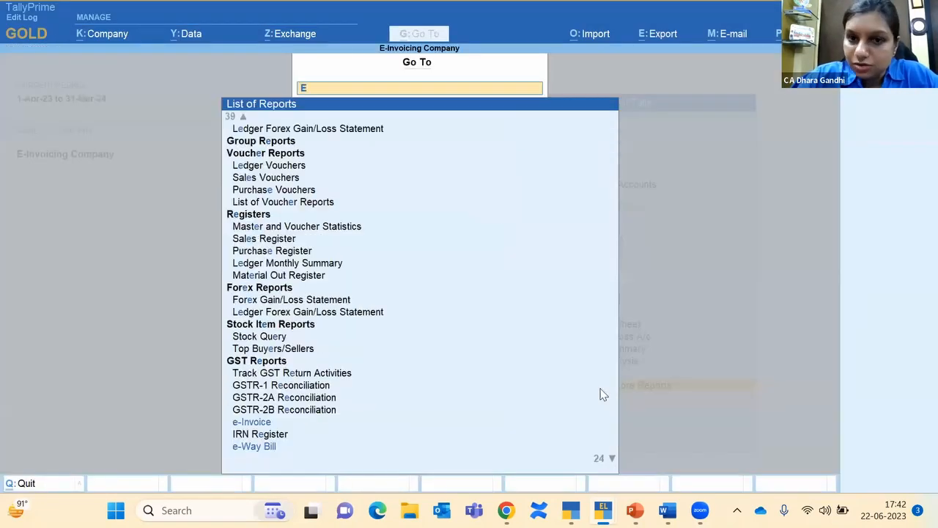
pyautogui.press('Return')
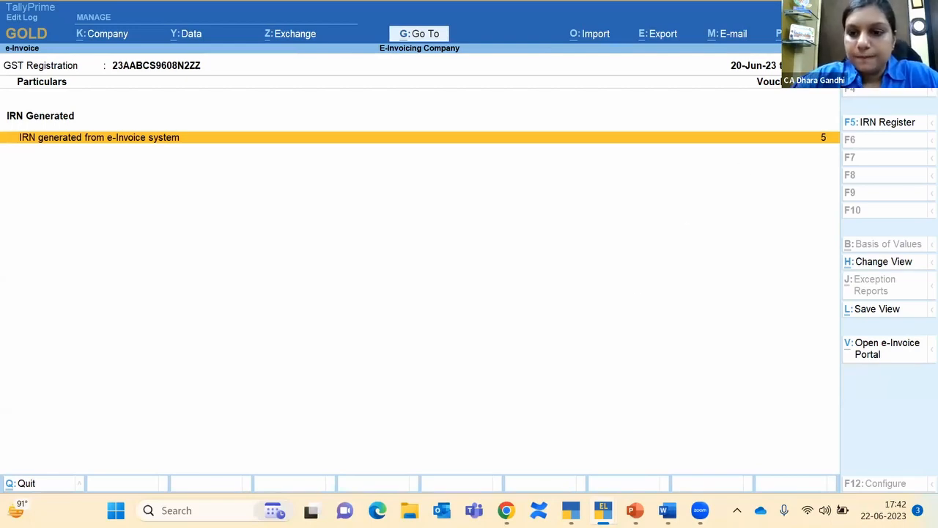
pyautogui.moveTo(885, 72)
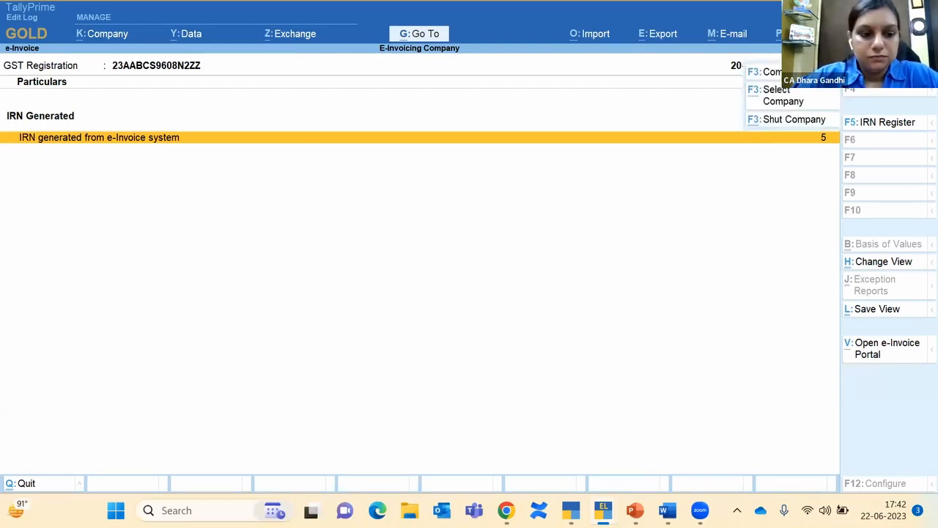
pyautogui.press('Escape')
pyautogui.press('Escape')
pyautogui.press('Escape')
pyautogui.press('Escape')
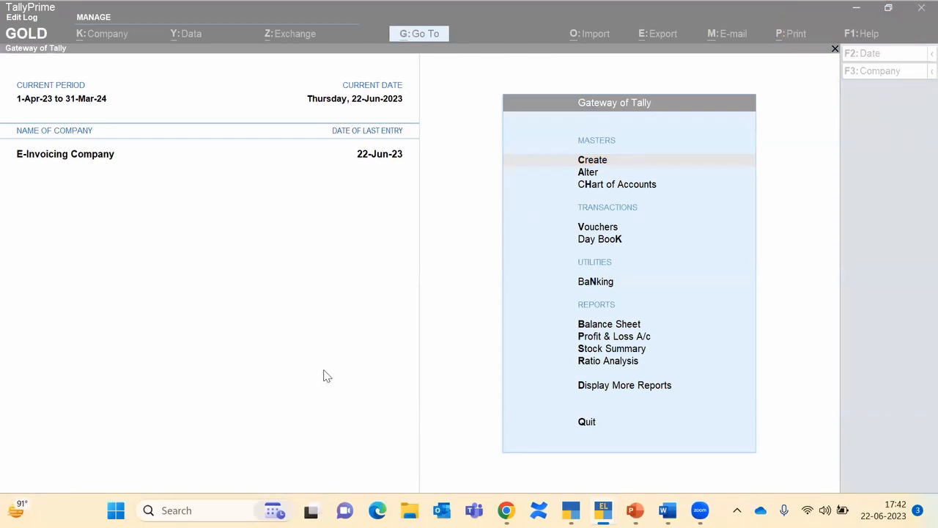
# Step: Switch to the 'TallyPrime Edit Log' PowerPoint slide show
pyautogui.click(387, 314)
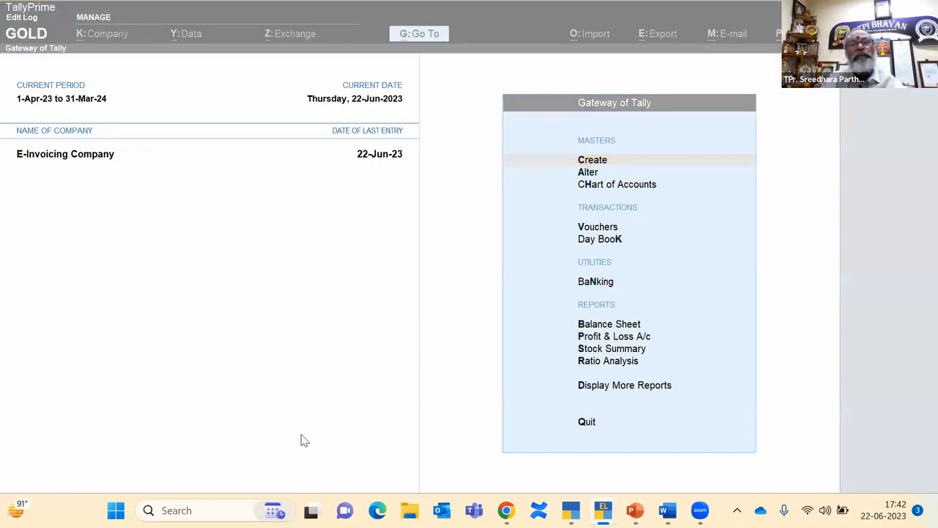
pyautogui.press('super+z')
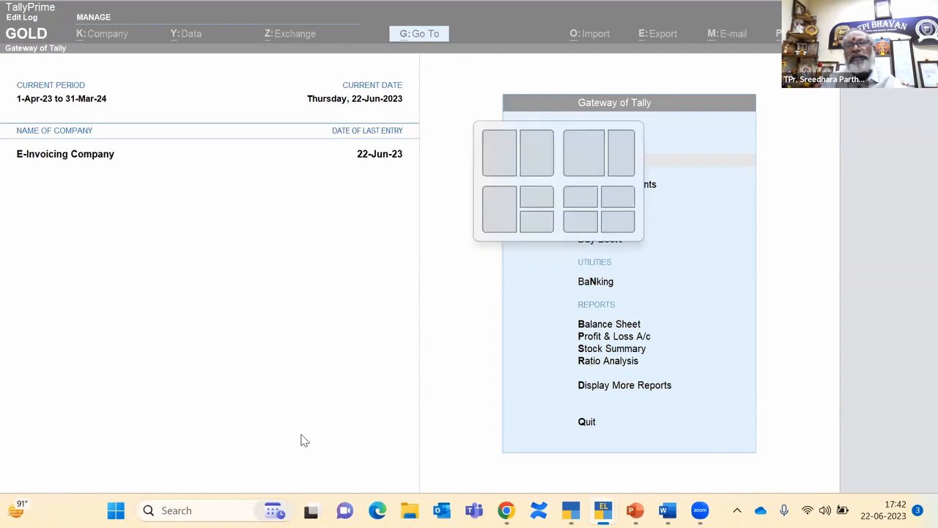
pyautogui.press('Escape')
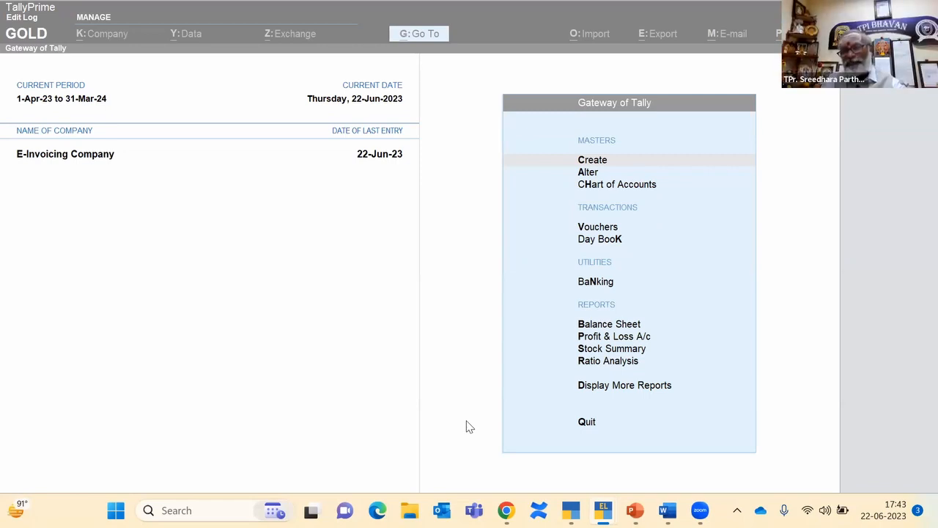
pyautogui.moveTo(635, 510)
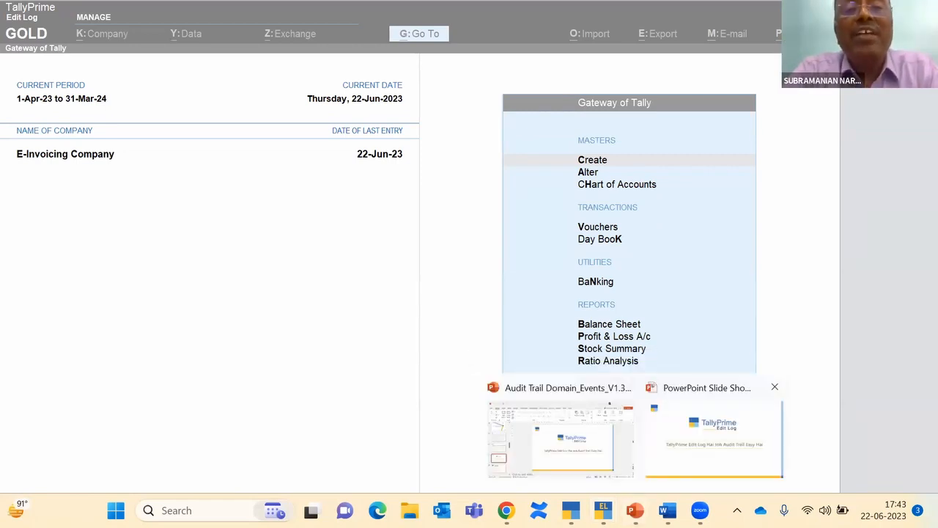
pyautogui.click(714, 438)
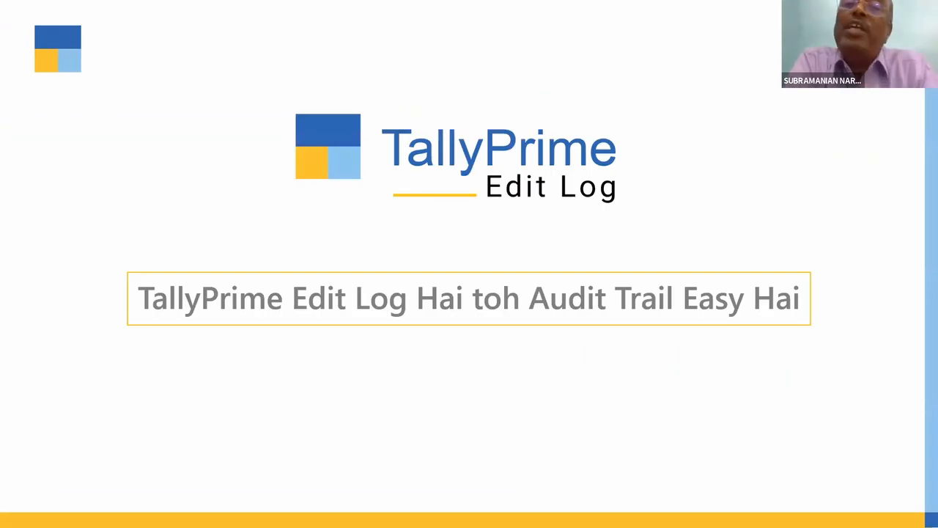